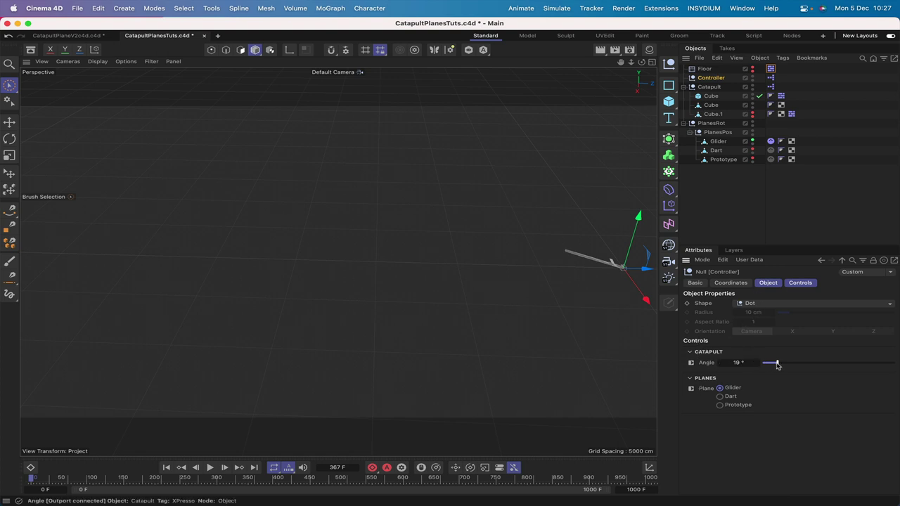
Try out the Controller's catapult angle and cycle its Plane option through Dart and Prototype, ending on Glider
mouse_move(777, 363)
left_mouse_down()
mouse_move(830, 363)
mouse_move(776, 362)
left_mouse_up()
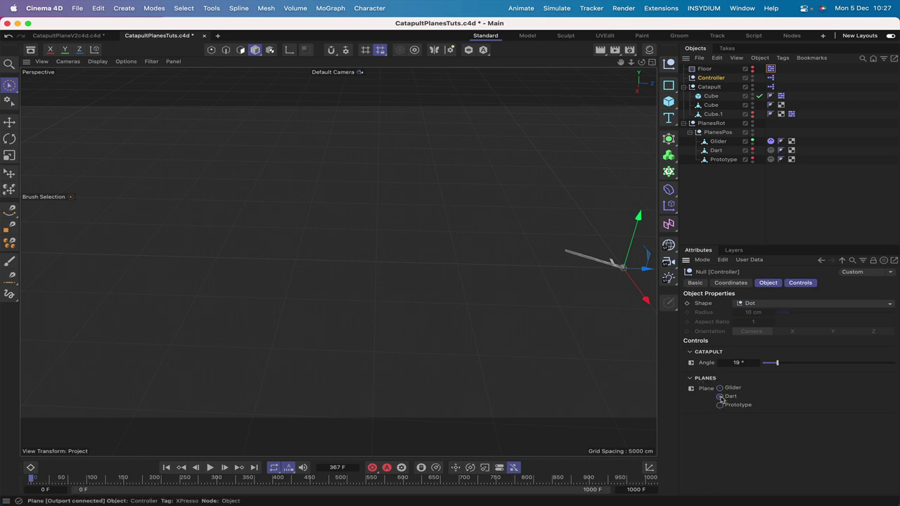
left_click(719, 397)
left_click(719, 405)
left_click(719, 387)
left_click(719, 396)
left_click(719, 405)
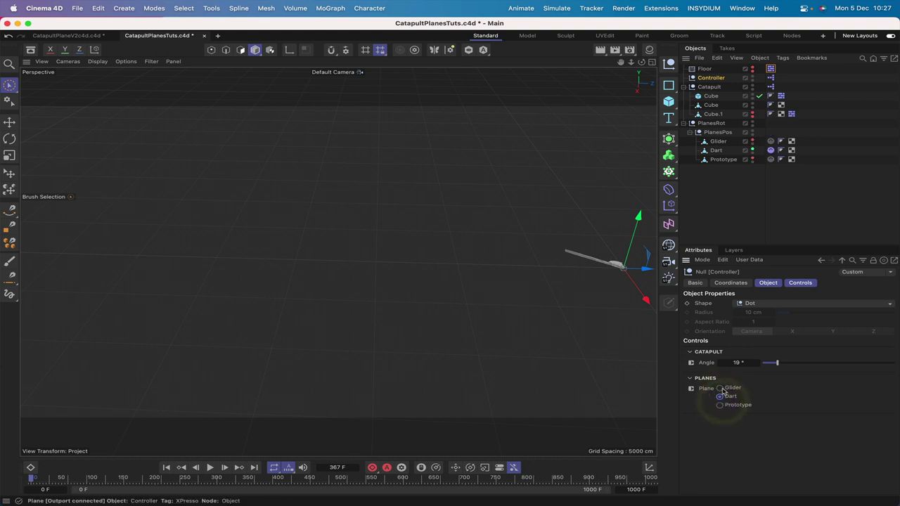
left_click(719, 387)
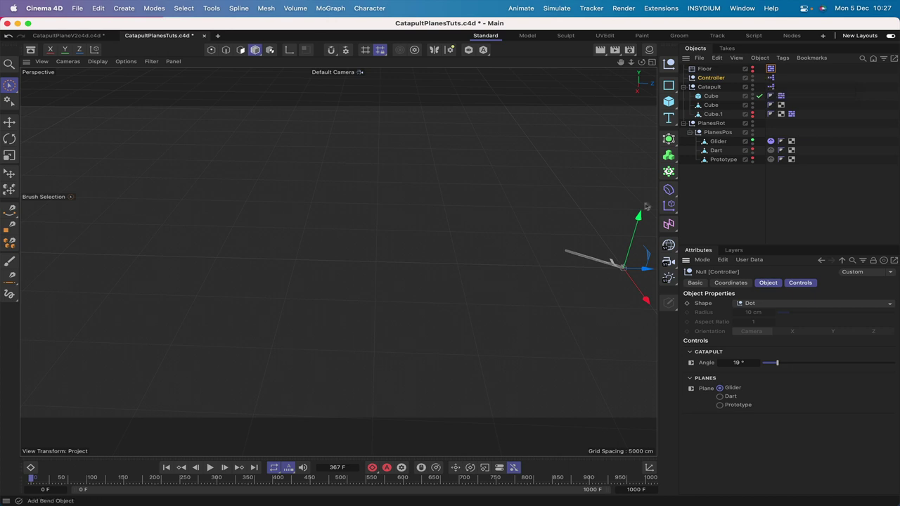
Play and pause the Glider launch in this scene and in the CatapultPlaneV2c4d.c4d scene to compare them
left_click(210, 468)
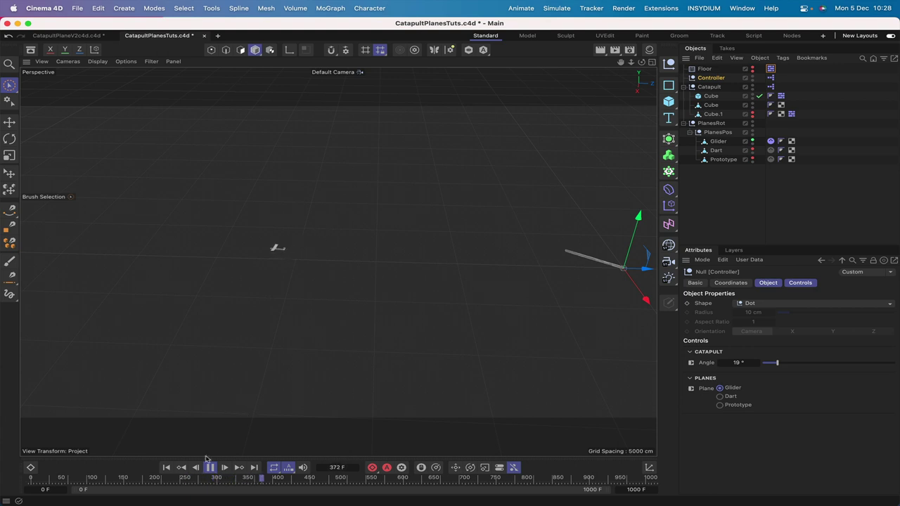
key("F8")
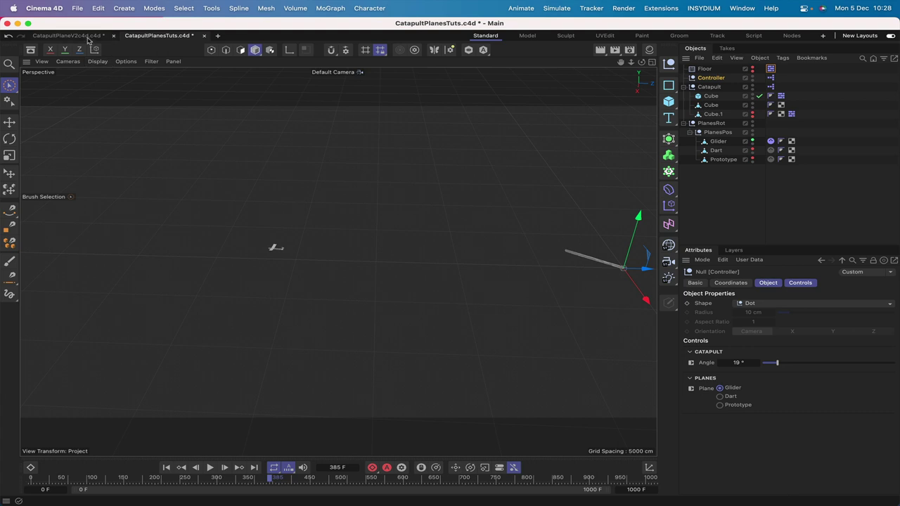
left_click(90, 37)
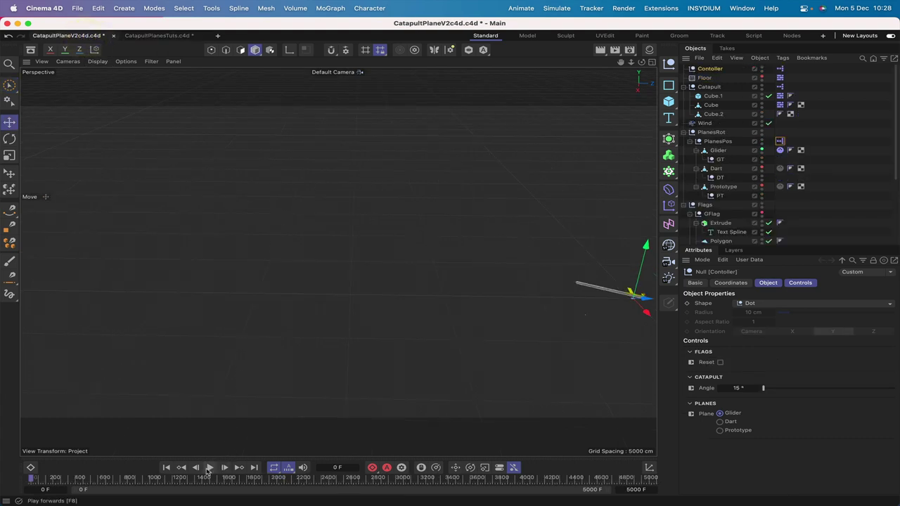
left_click(209, 467)
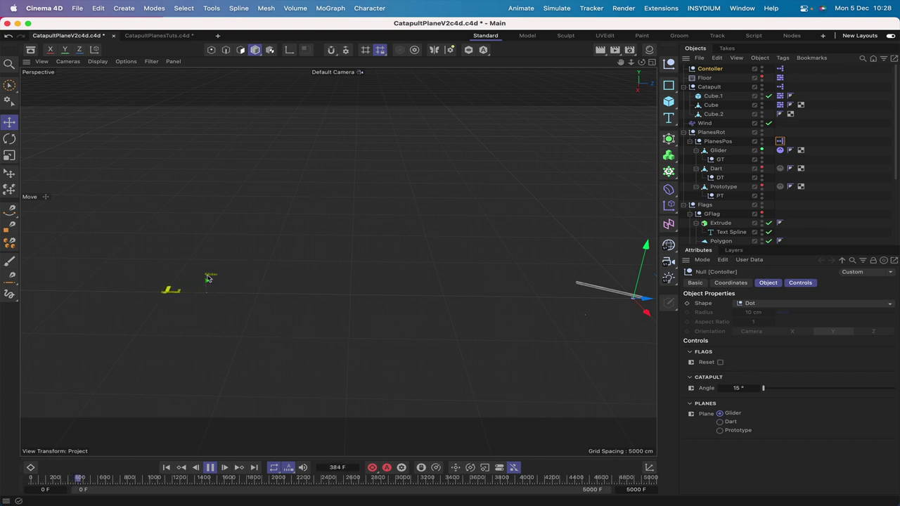
left_click(209, 467)
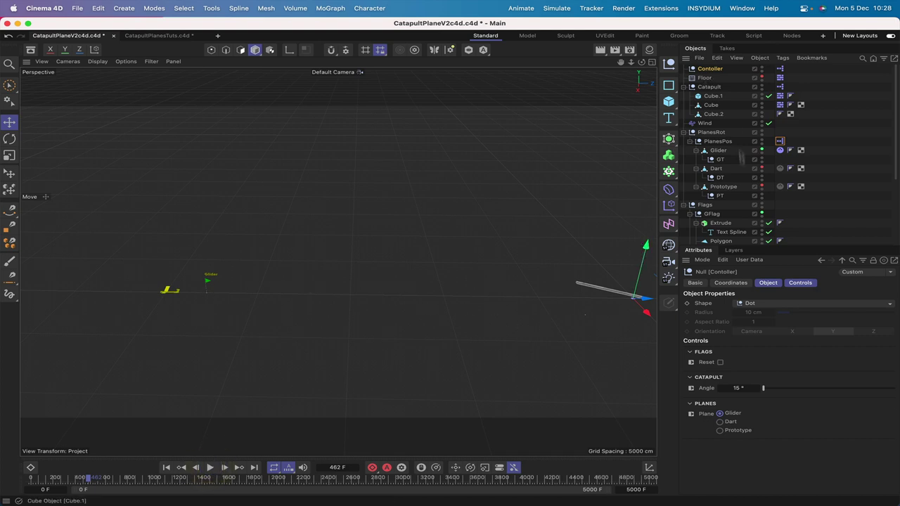
Switch the launched plane to Dart, play the simulation from the first frame, and pause it after landing
left_click(719, 422)
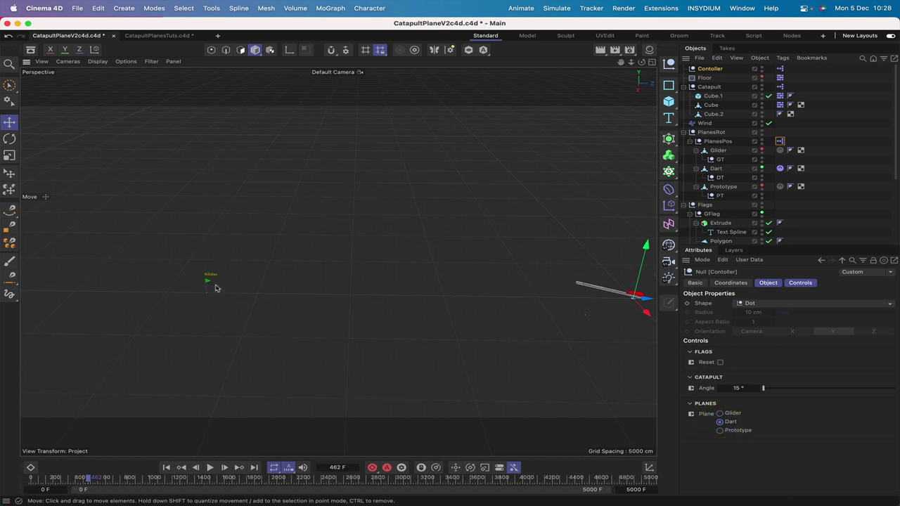
left_click(210, 468)
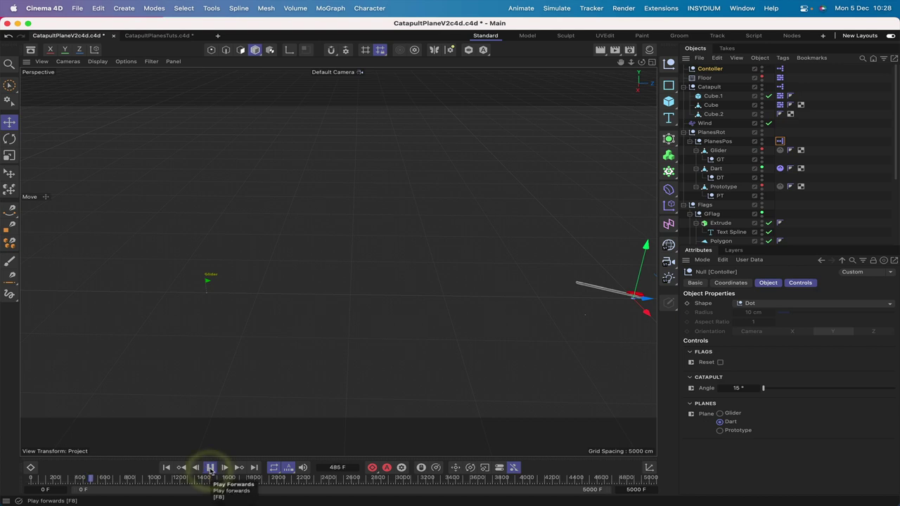
left_click(166, 467)
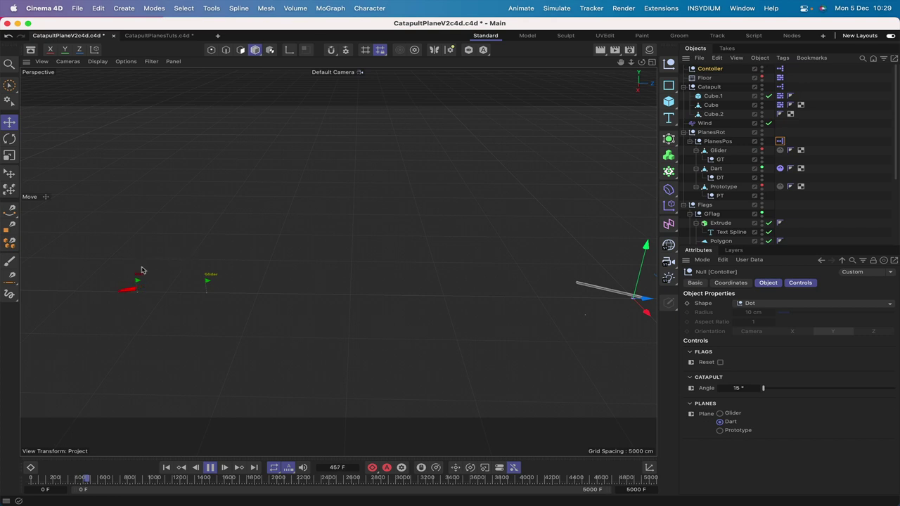
left_click(209, 467)
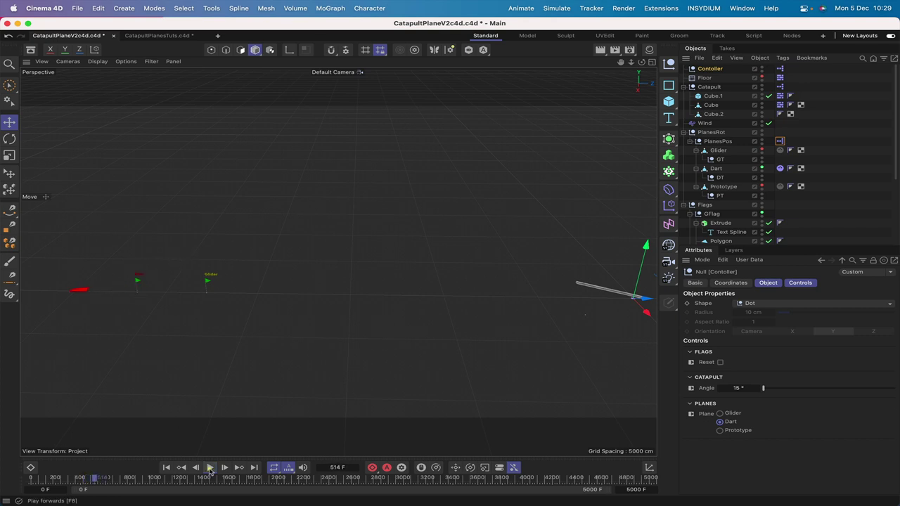
Switch the plane to Prototype and toggle the flags' Reset option on and off
left_click(720, 431)
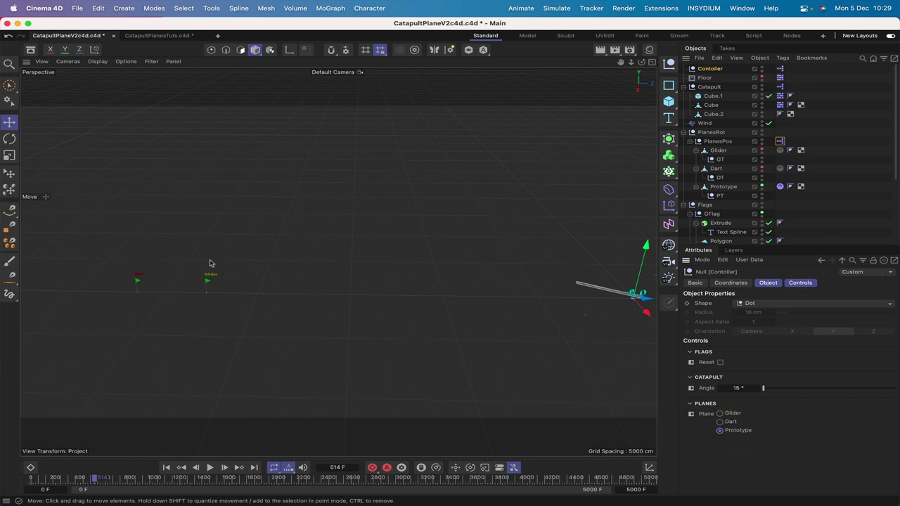
left_click(720, 363)
left_click(720, 362)
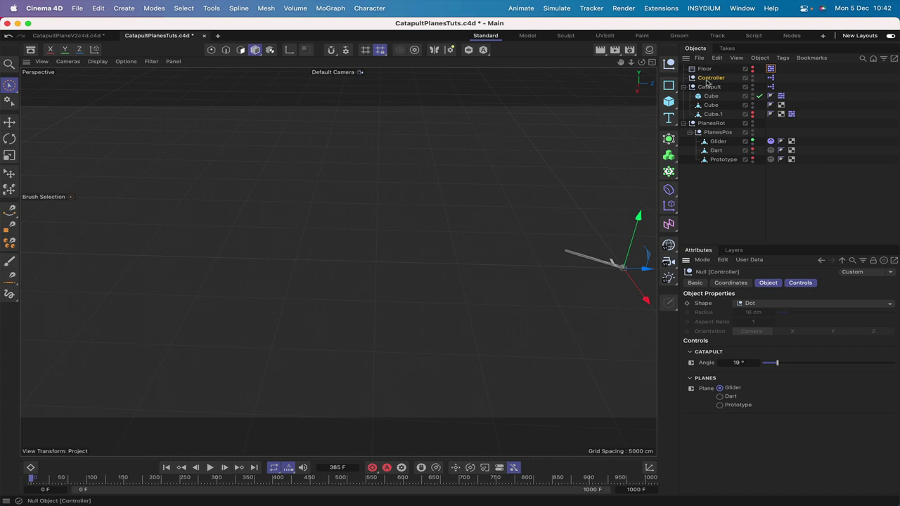
In CatapultPlanesTuts.c4d, add a user data group named Flags to the Controller, as the first entry inside Controls
left_click(749, 260)
left_click(763, 281)
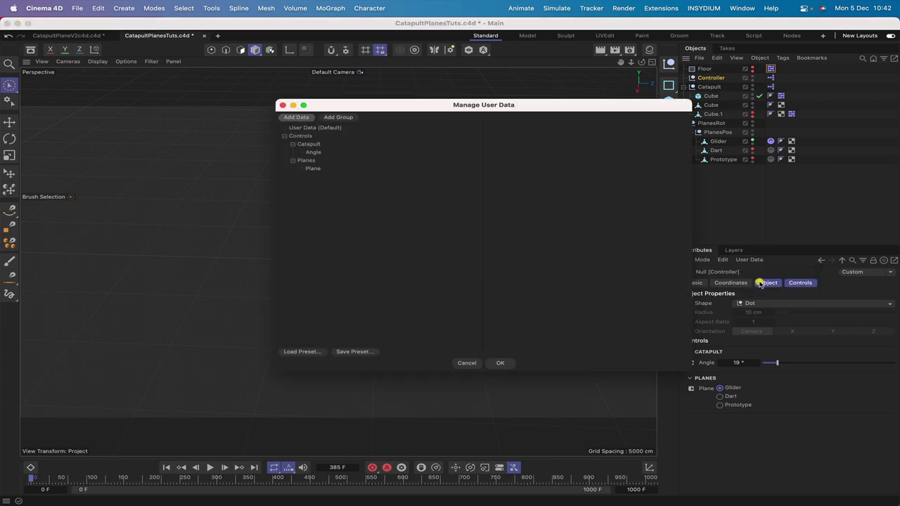
left_click(328, 117)
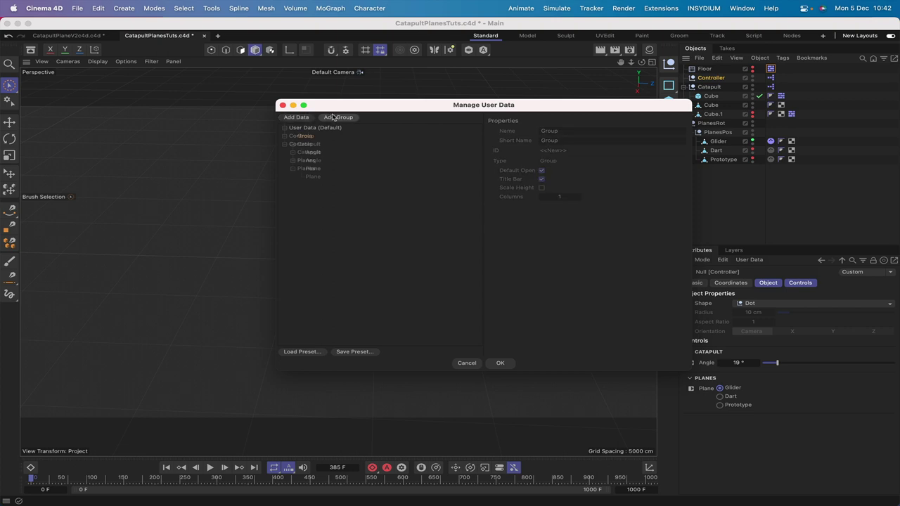
left_click_drag(305, 136, 309, 145)
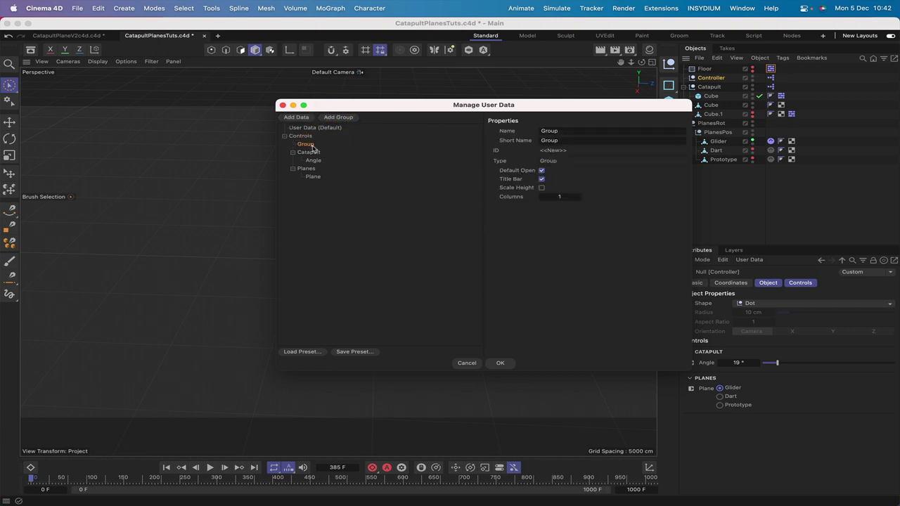
left_click(307, 144)
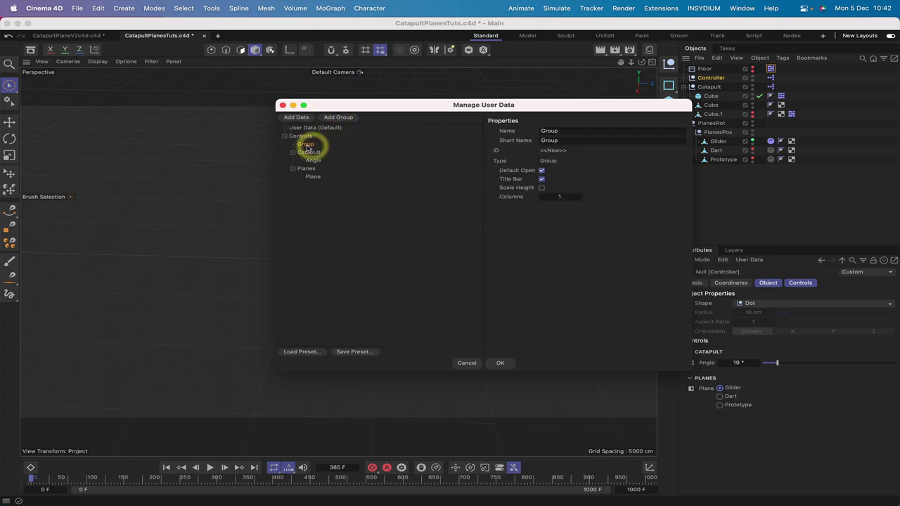
left_click(573, 132)
type("Fla")
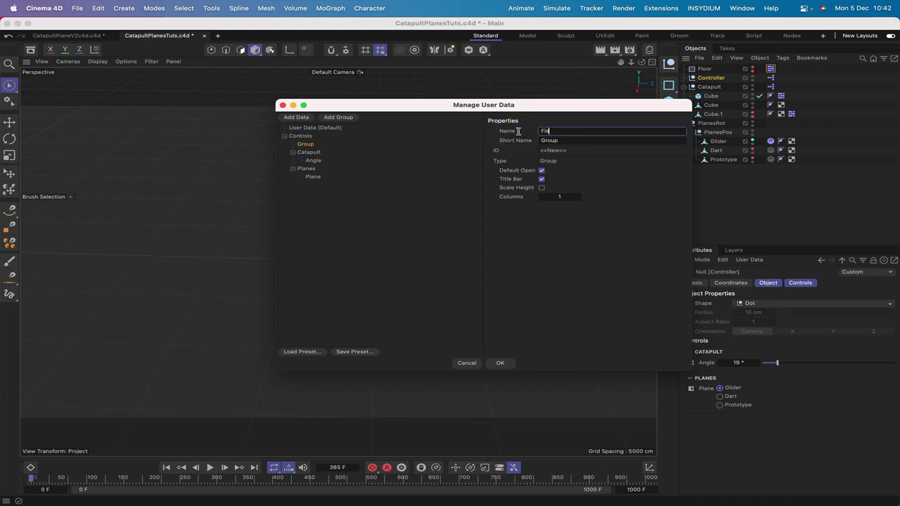
type("gs")
key("Return")
Add a Boolean user data entry named Reset inside the Flags group and apply the user data changes
left_click(296, 117)
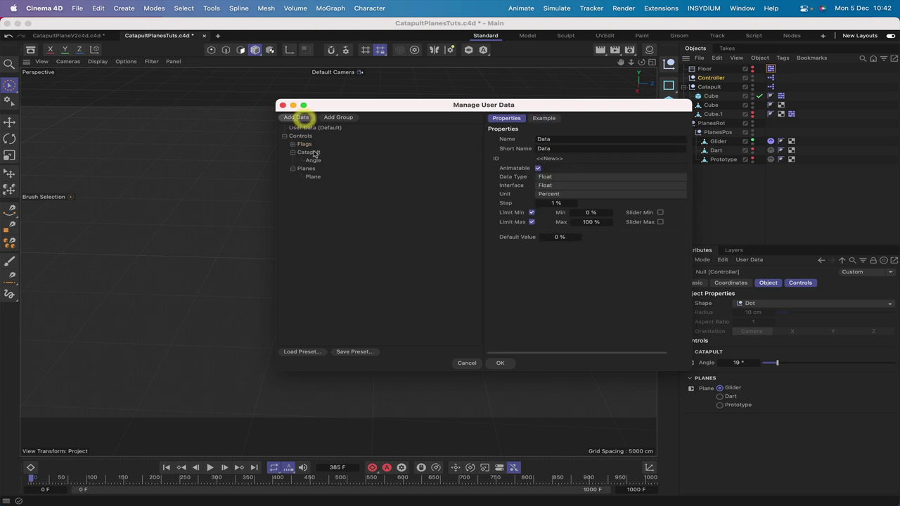
left_click(292, 144)
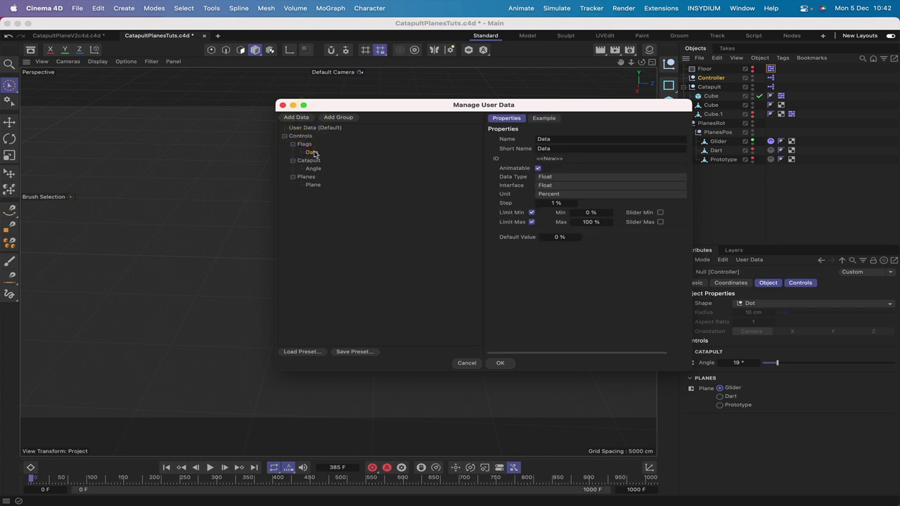
left_click(529, 140)
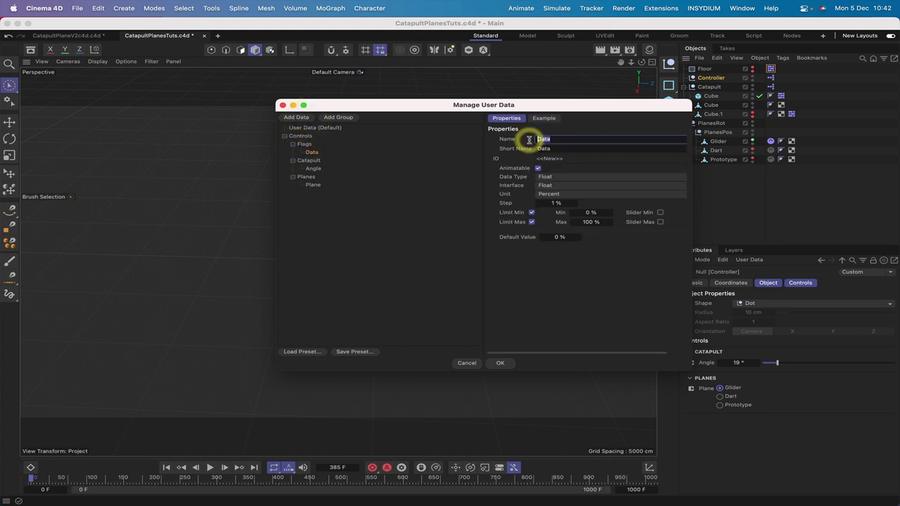
type("Reset")
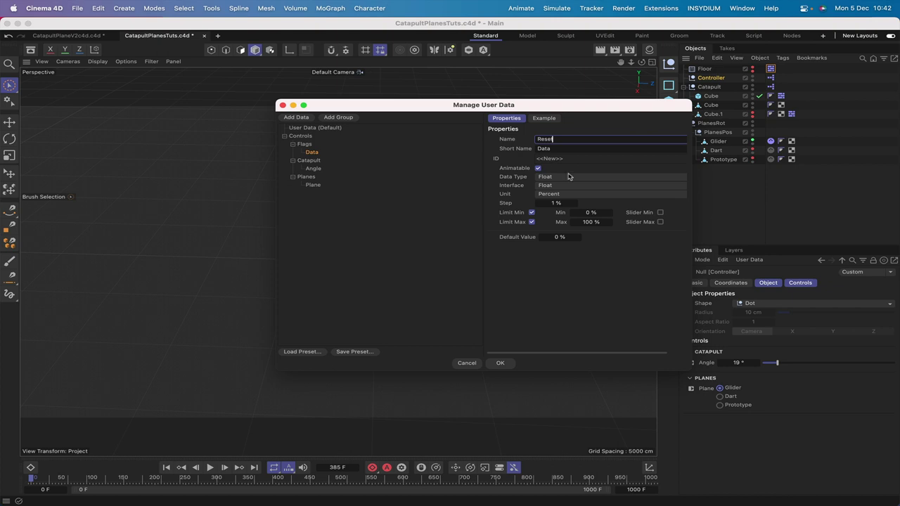
left_click(566, 178)
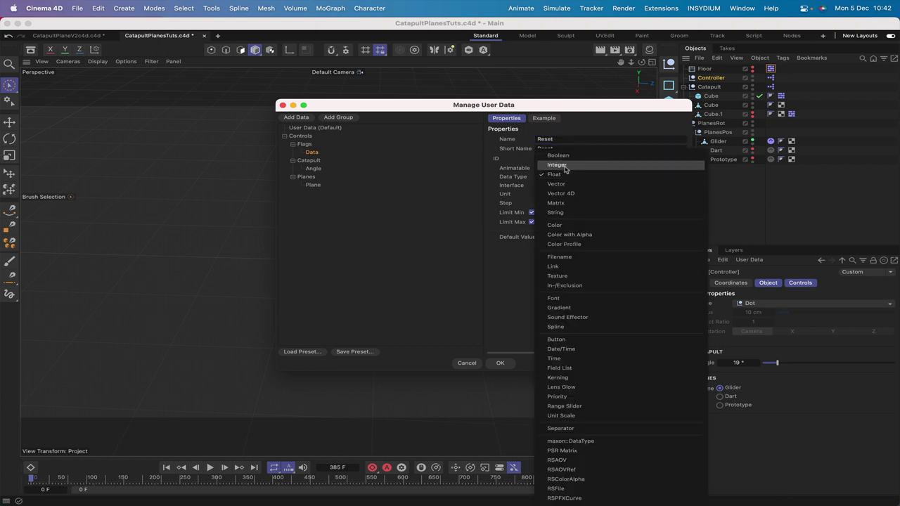
left_click(559, 155)
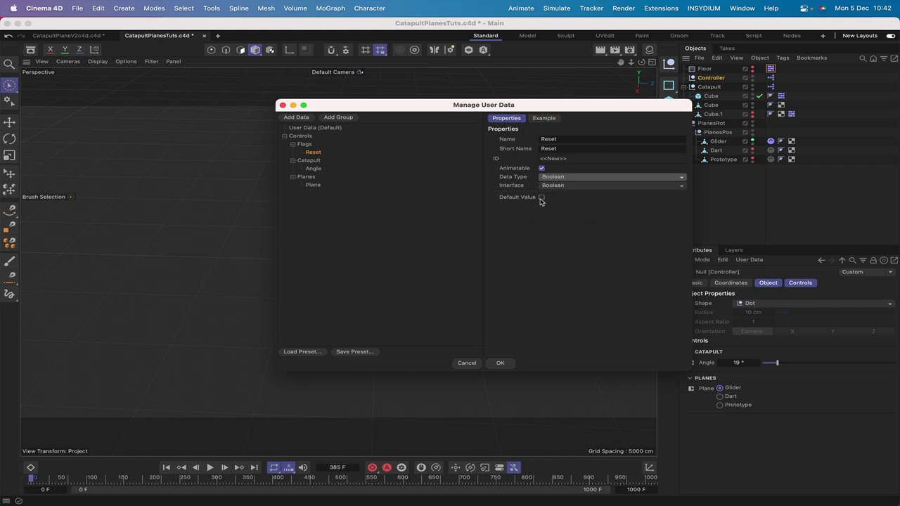
left_click(502, 363)
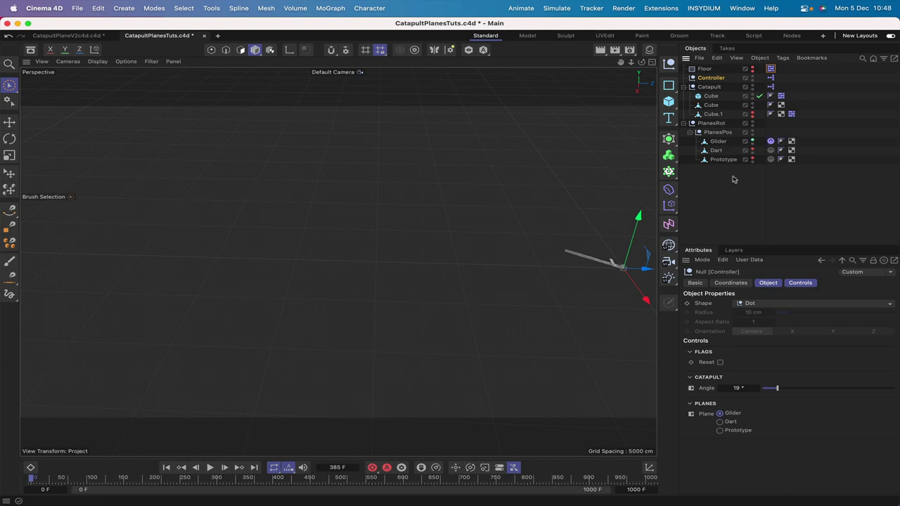
Set the Glider's display color mode to Automatic and its color to yellow
left_click(717, 142)
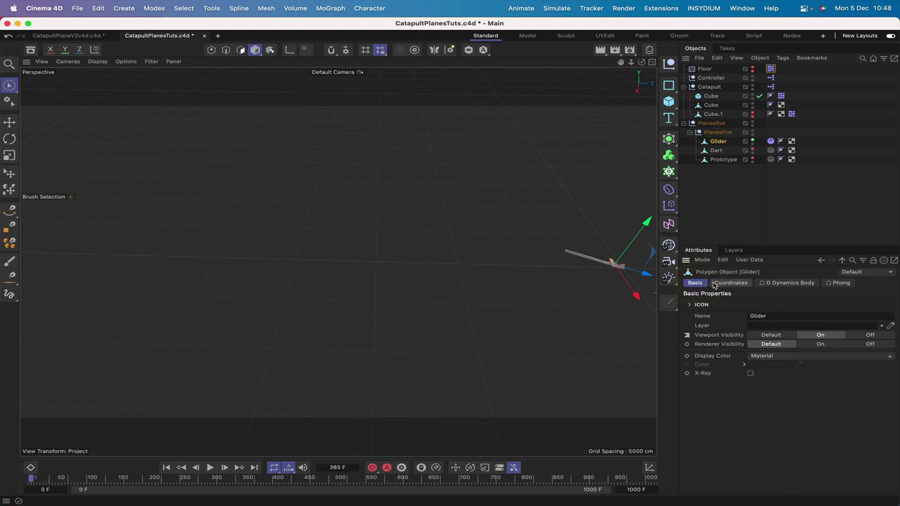
left_click(762, 356)
left_click(771, 385)
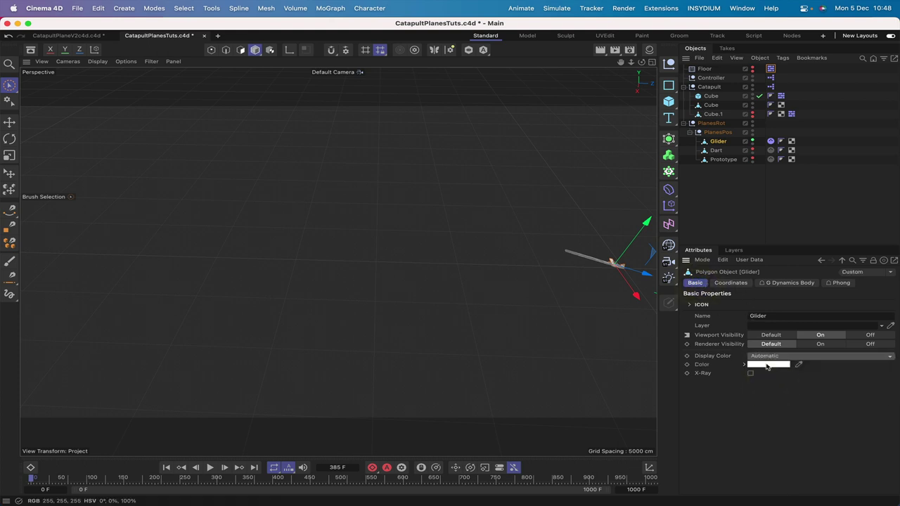
left_click(768, 364)
left_click(801, 432)
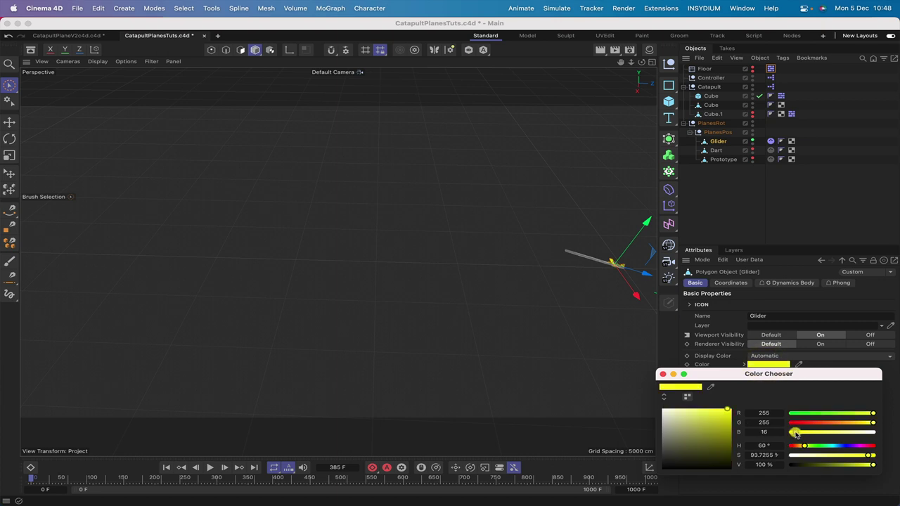
left_click(662, 374)
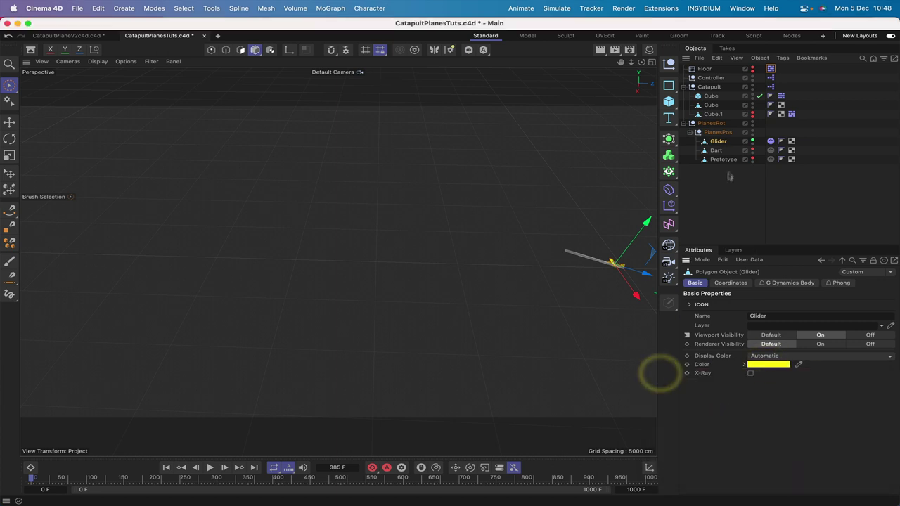
Set the Dart's display color mode to Automatic and its color to red (RGB 209, 19, 19)
left_click(717, 150)
left_click(761, 356)
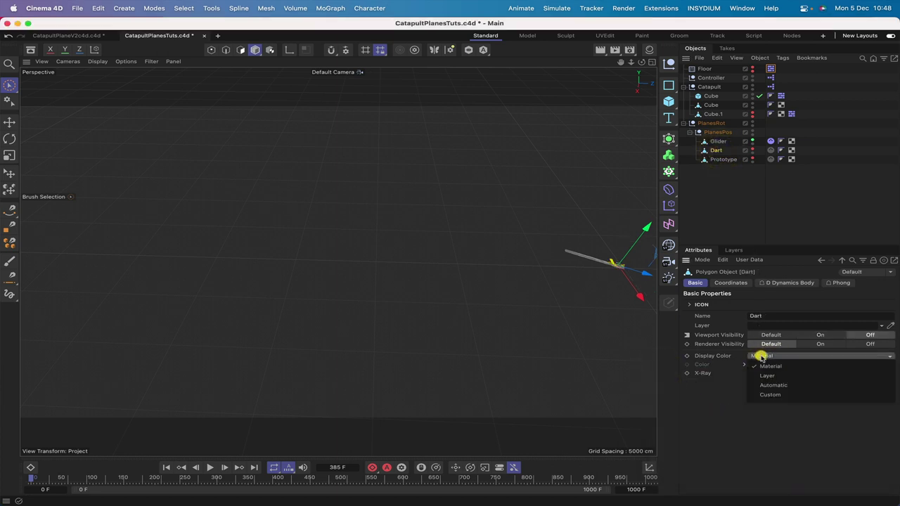
left_click(766, 383)
left_click(767, 364)
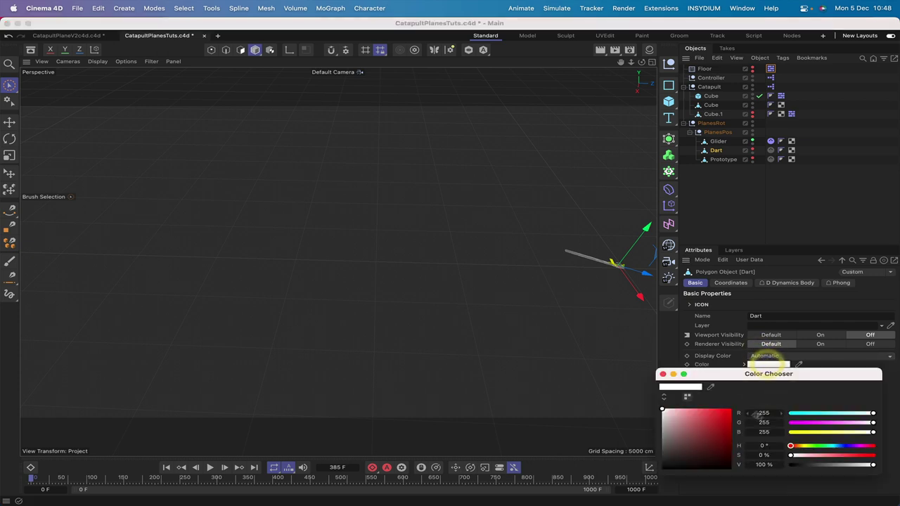
left_click(724, 420)
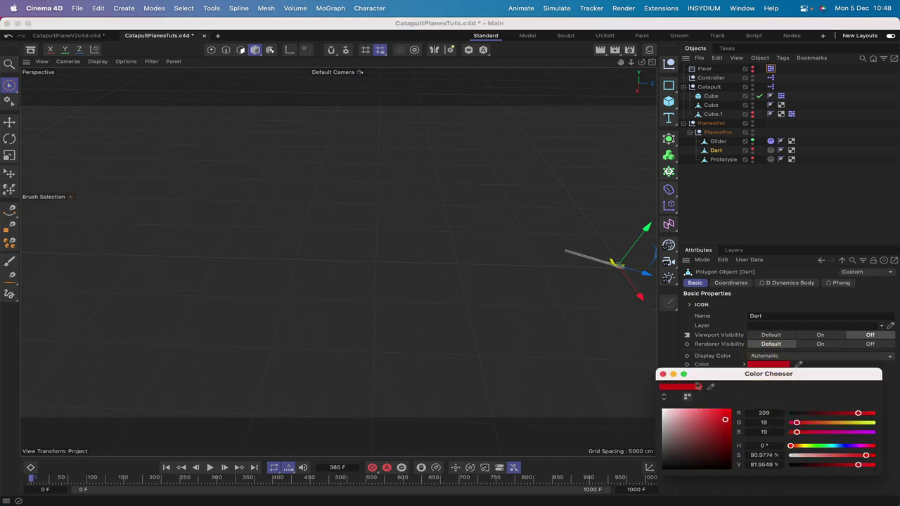
left_click(662, 375)
Set the Prototype's display color mode to Automatic and its color to cyan (RGB 27, 255, 255)
left_click(722, 159)
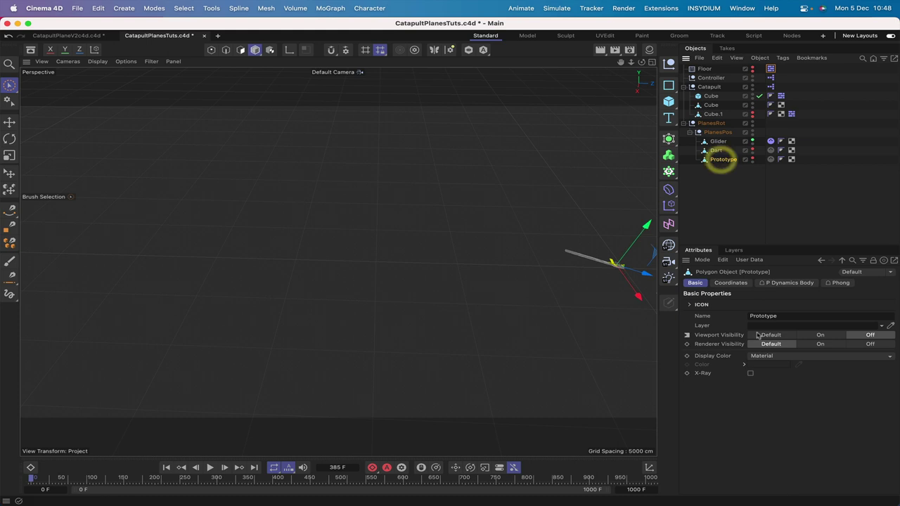
left_click(761, 357)
left_click(766, 384)
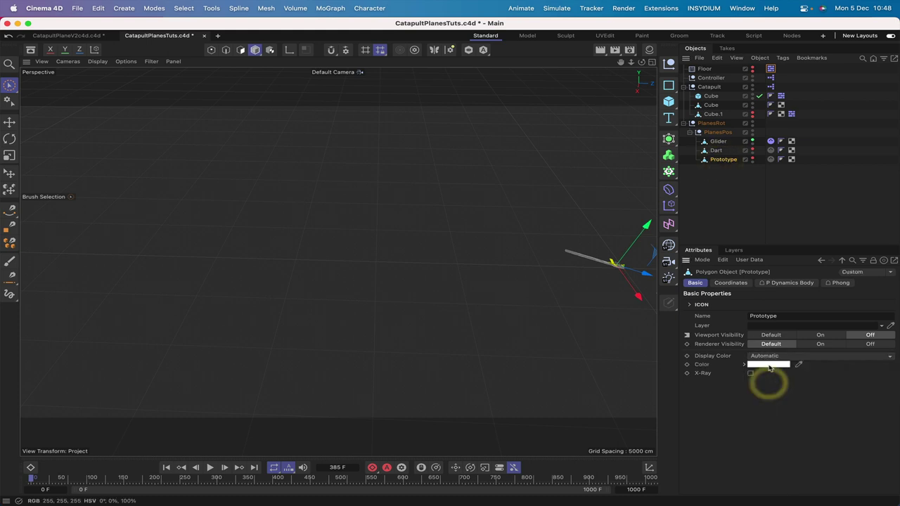
left_click(769, 364)
left_click(799, 413)
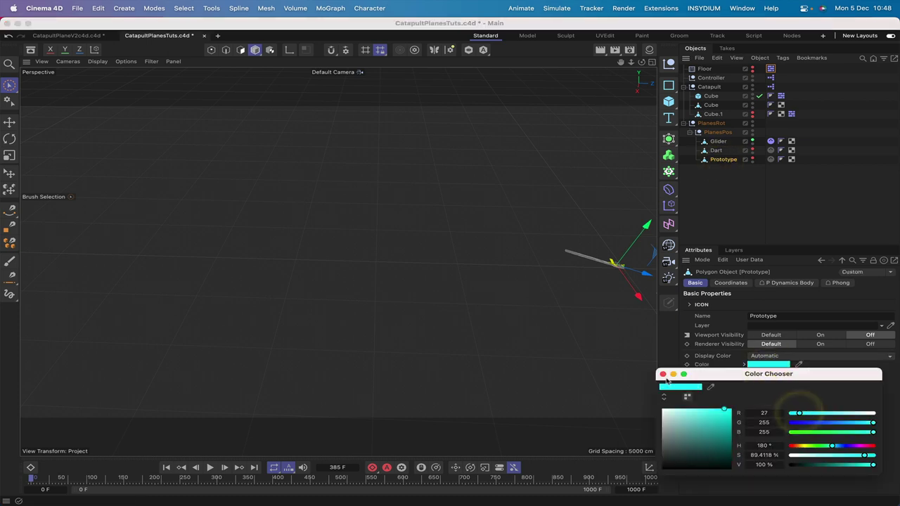
left_click(662, 374)
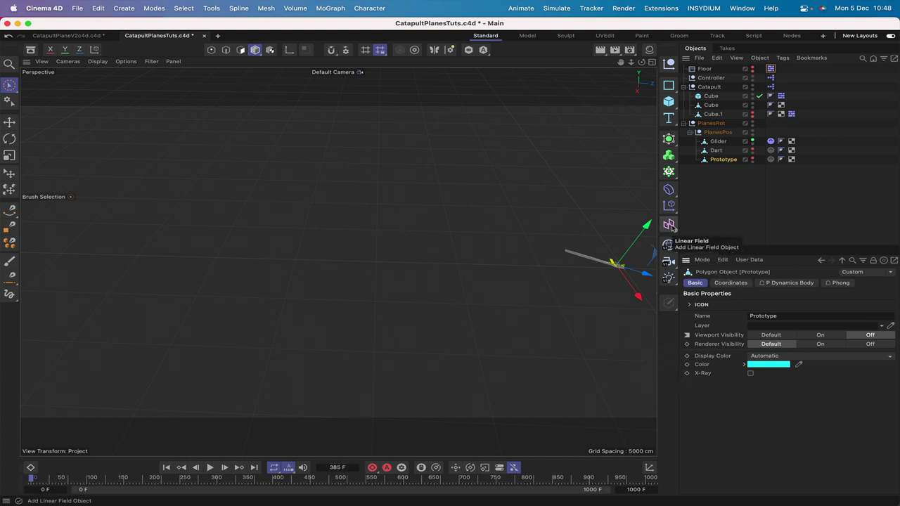
In the Right view, add a null object, name it GT and make it a child of the Glider
key("F3")
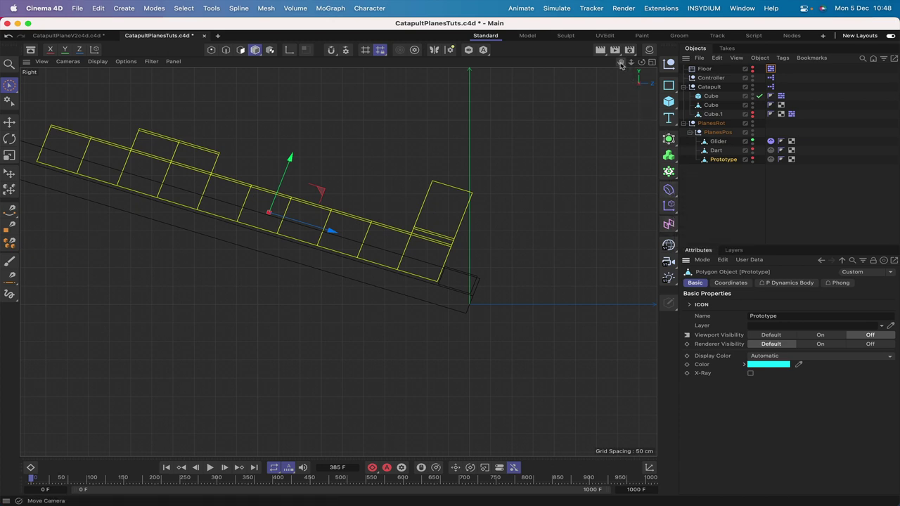
left_click_drag(620, 62, 338, 262)
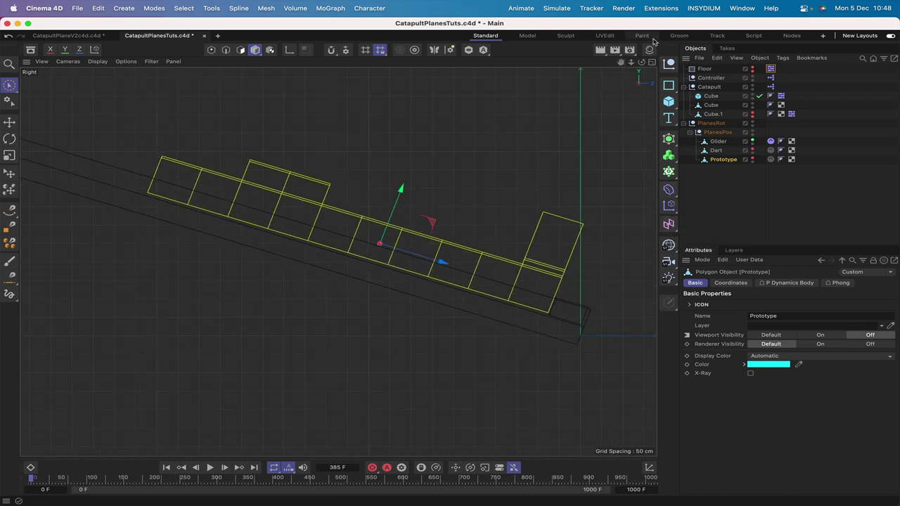
left_click(669, 66)
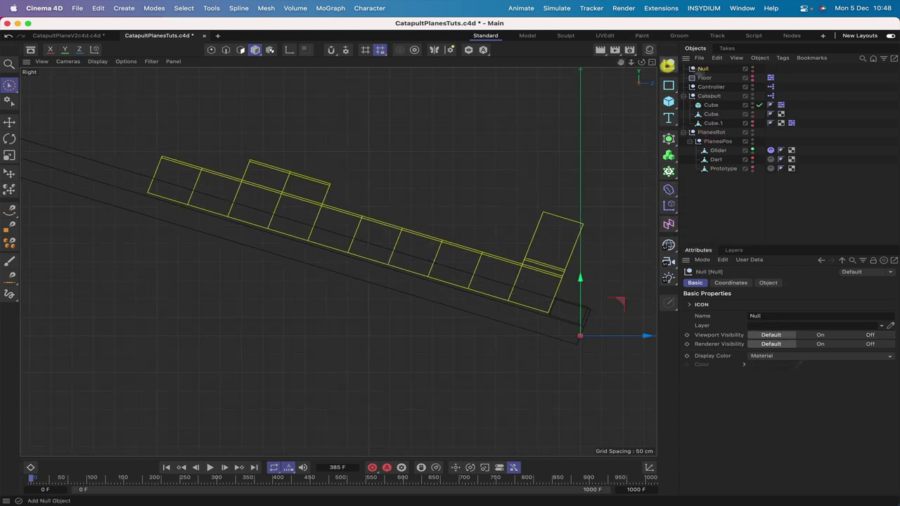
double_click(704, 69)
type("GT")
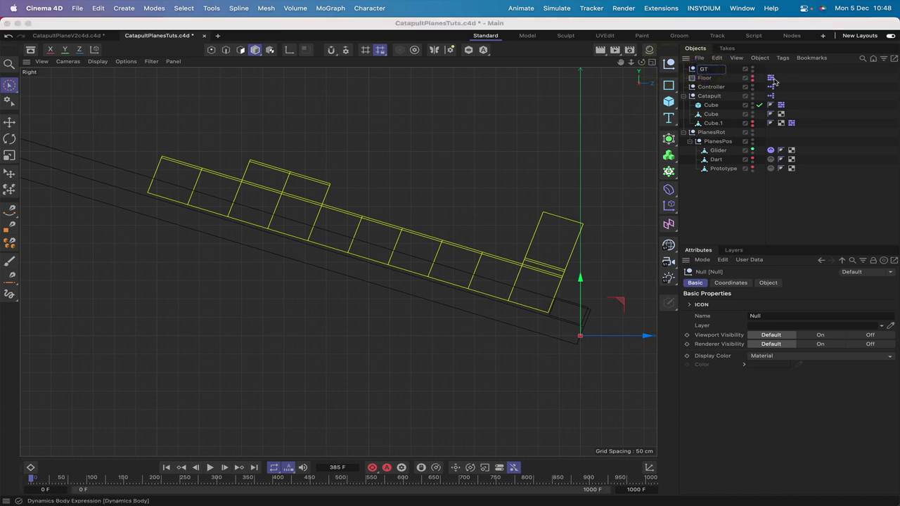
key("Return")
left_click_drag(706, 79, 715, 150)
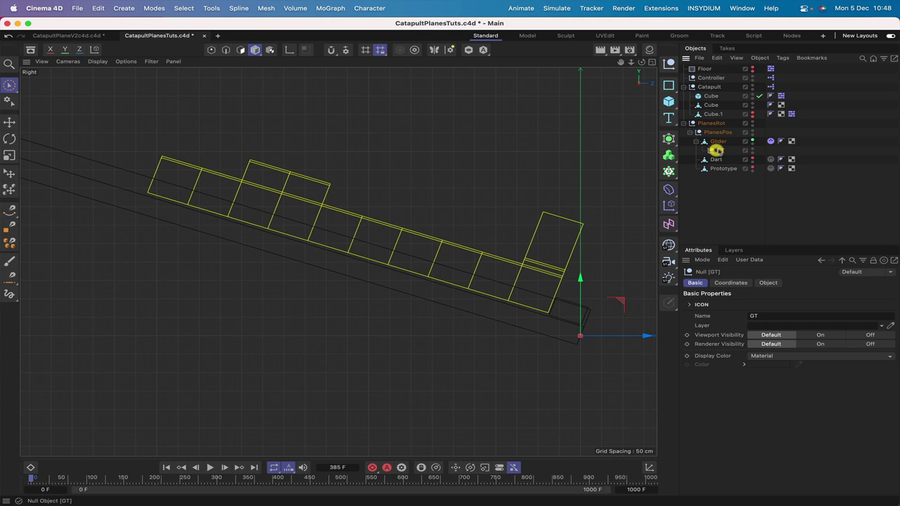
Reset the GT null's Y and Z positions to 0 cm and its pitch rotation to 0°
left_click(731, 282)
left_click(733, 325)
type("0")
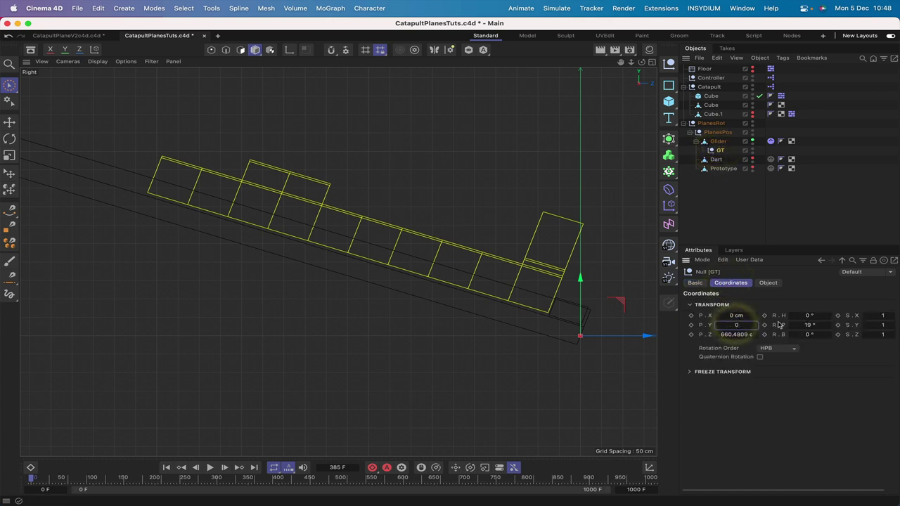
key("Return")
left_click(733, 335)
type("0")
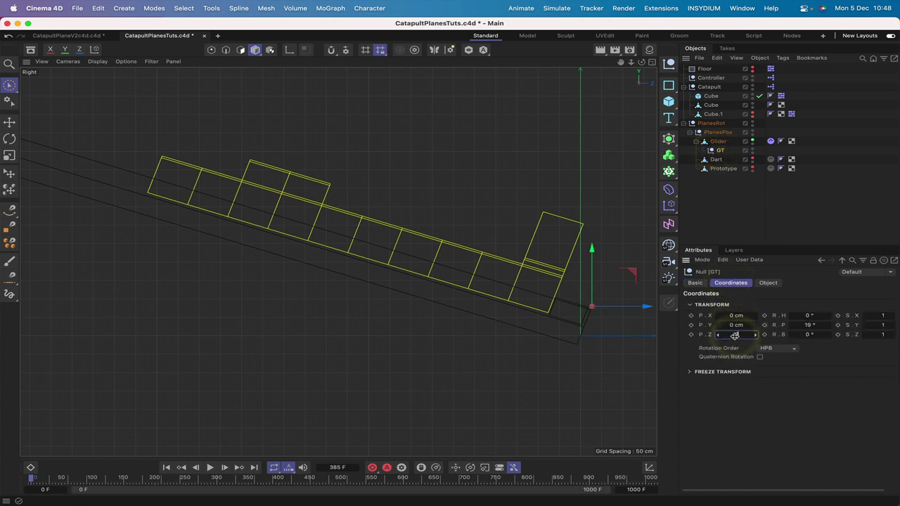
key("Return")
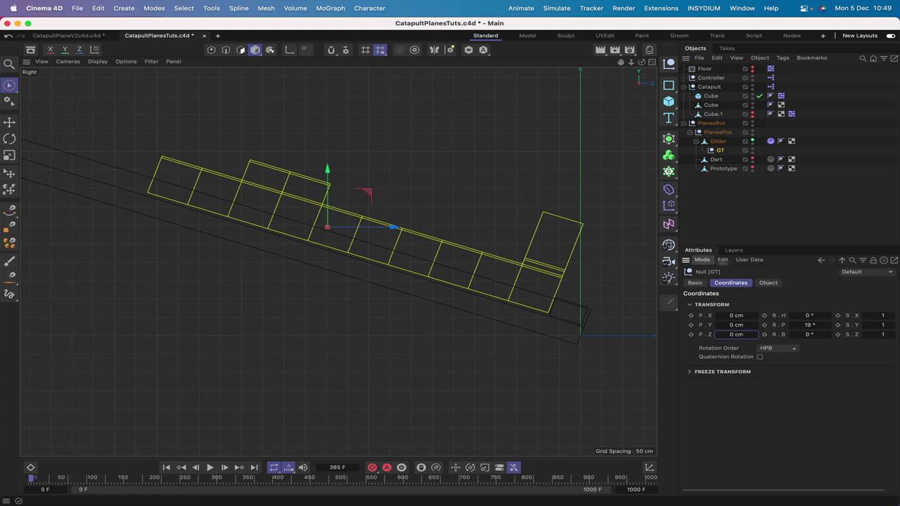
left_click(808, 326)
type("0")
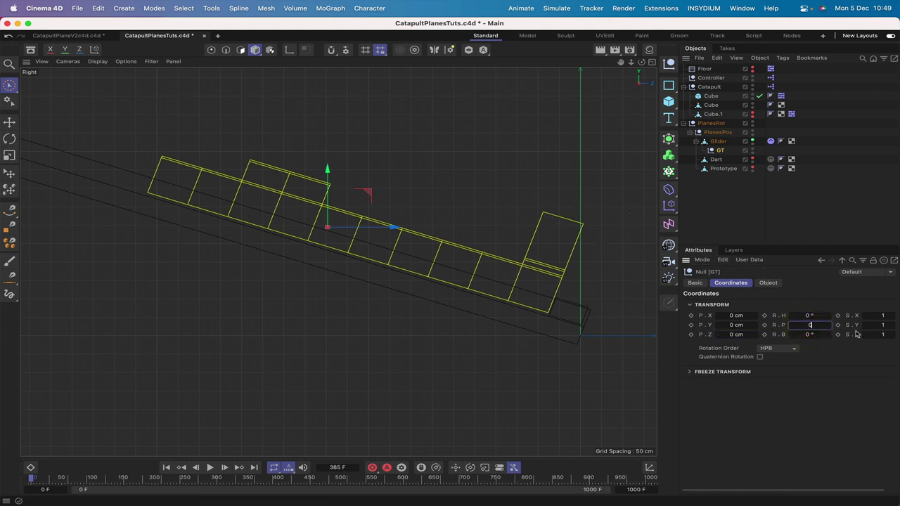
key("Return")
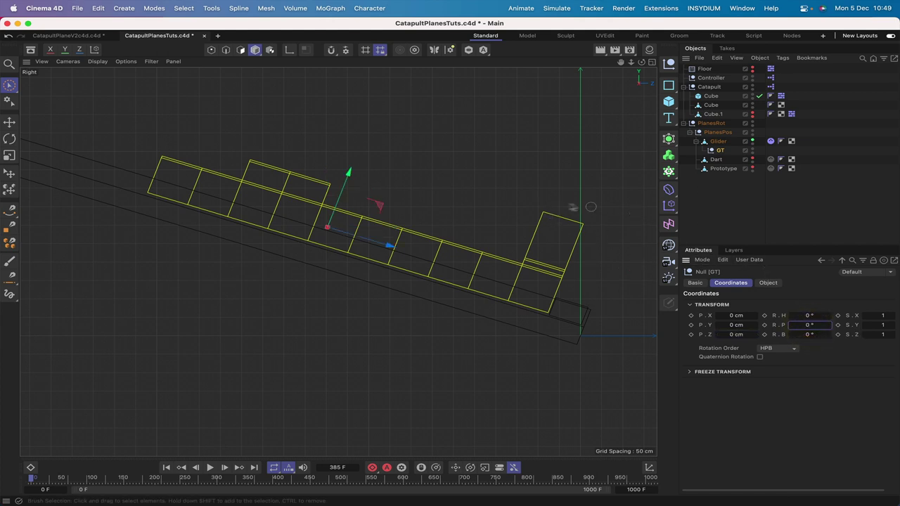
Move the GT null onto the lower corner of the Glider's nose, aligning it precisely with the corner point
left_click(9, 122)
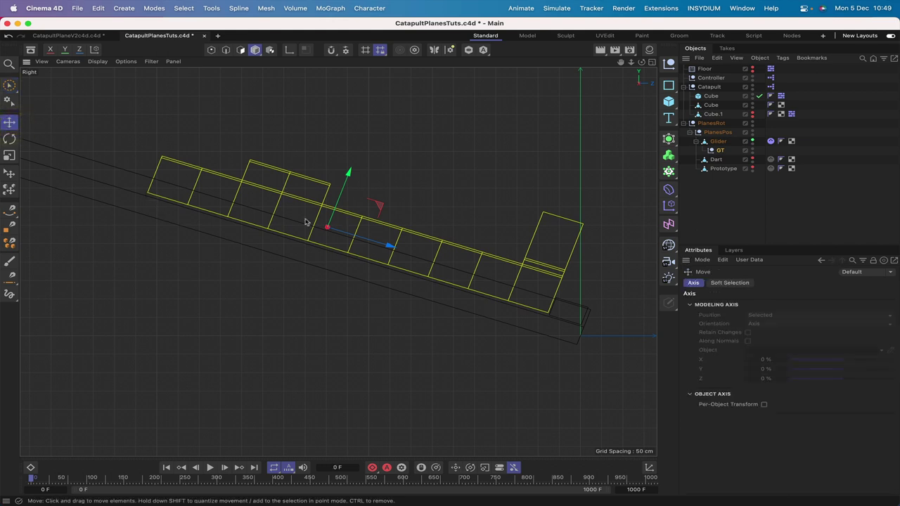
left_click_drag(328, 226, 198, 172)
mouse_move(624, 62)
left_mouse_down()
mouse_move(651, 67)
mouse_move(625, 62)
left_mouse_up()
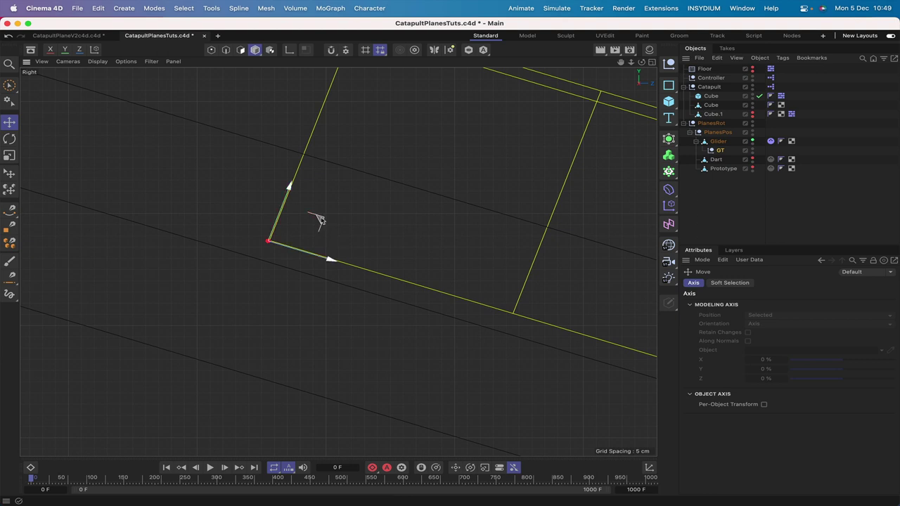
left_click_drag(318, 220, 319, 220)
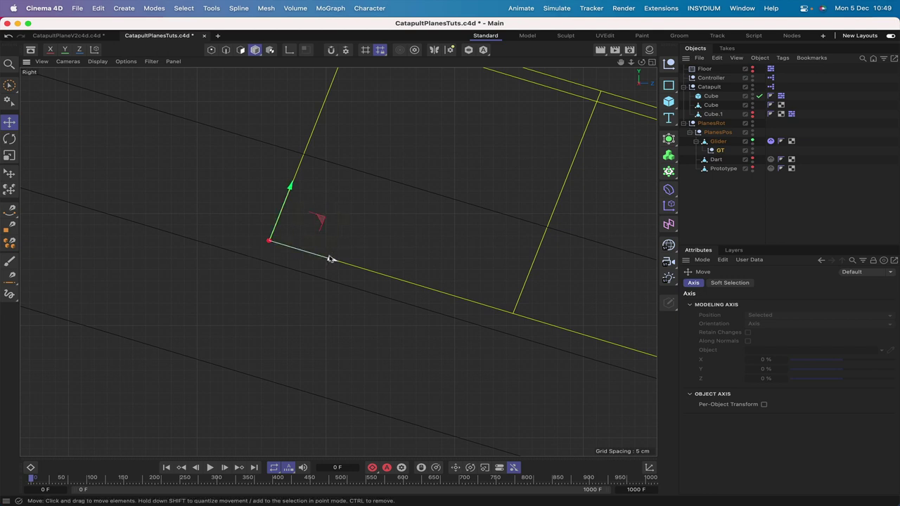
left_click_drag(329, 259, 331, 258)
left_click(707, 182)
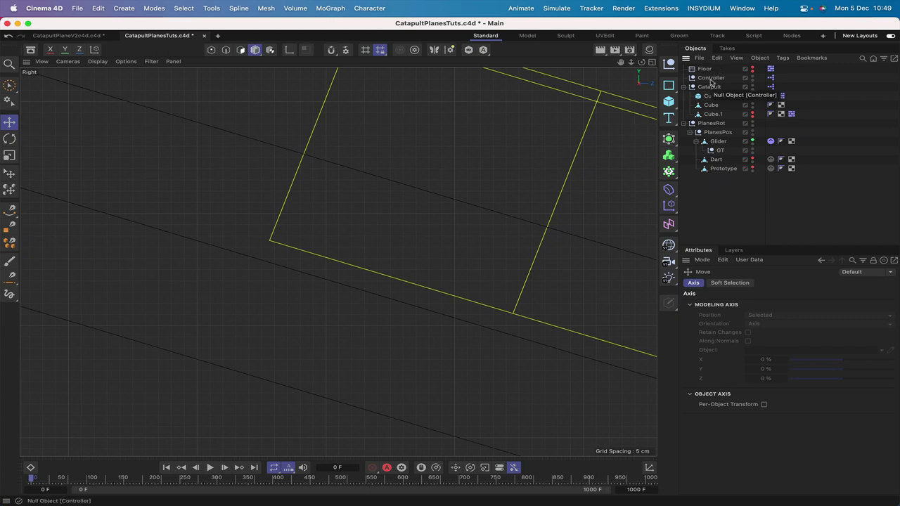
With Dart as the Controller's active plane, place a copy of GT named DT under the Dart, at its lower nose corner
left_click(710, 78)
left_click(798, 283)
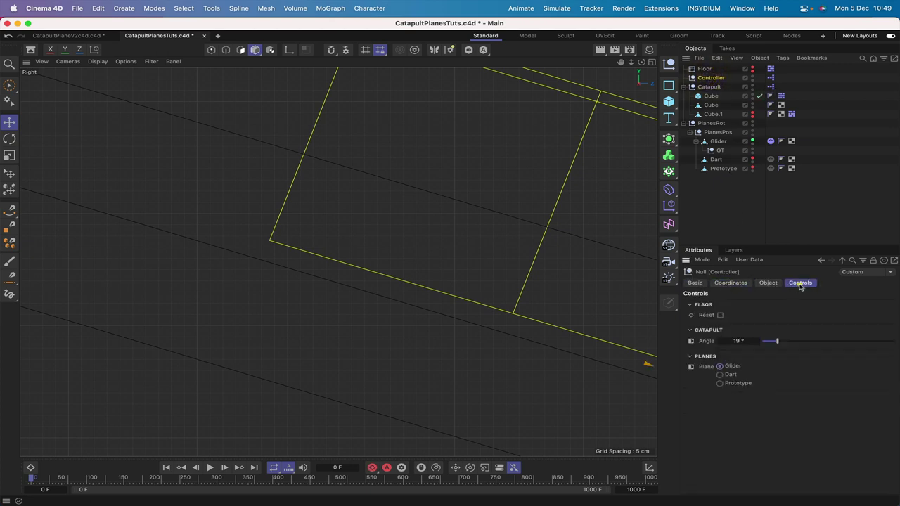
left_click(720, 374)
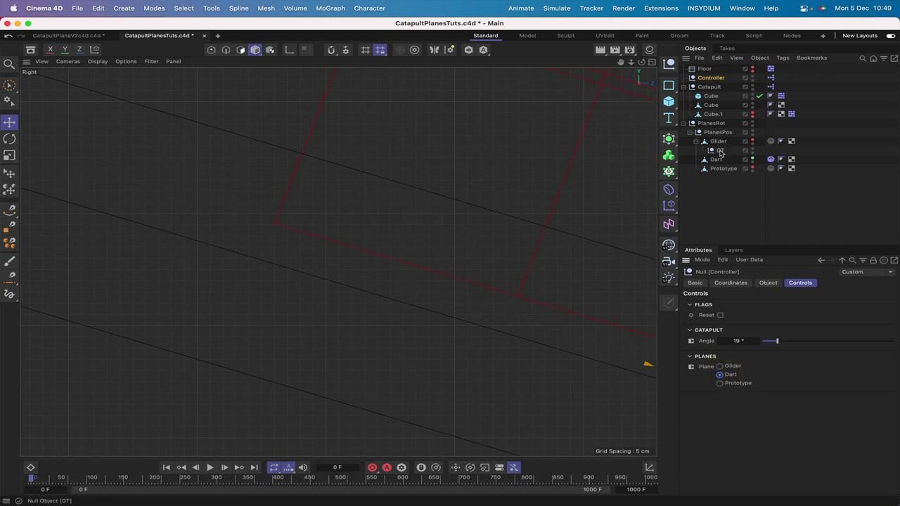
left_click_drag(720, 153, 717, 163)
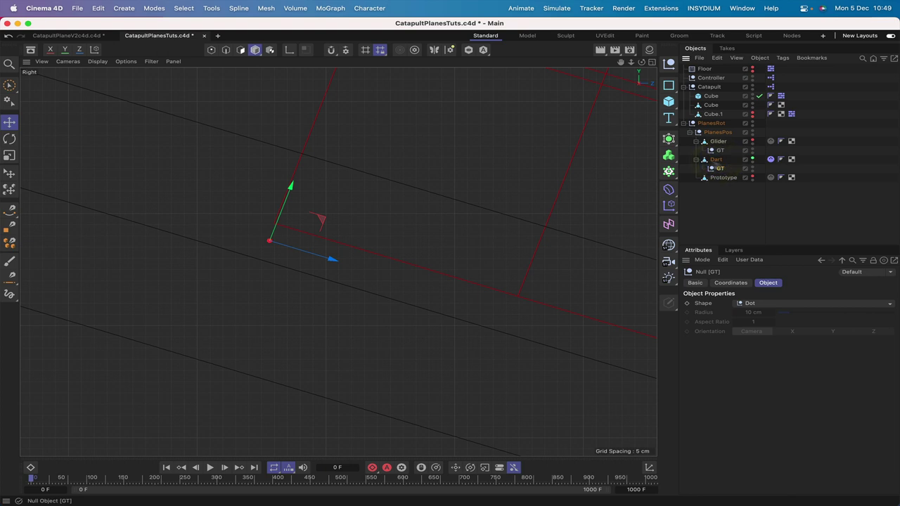
double_click(721, 170)
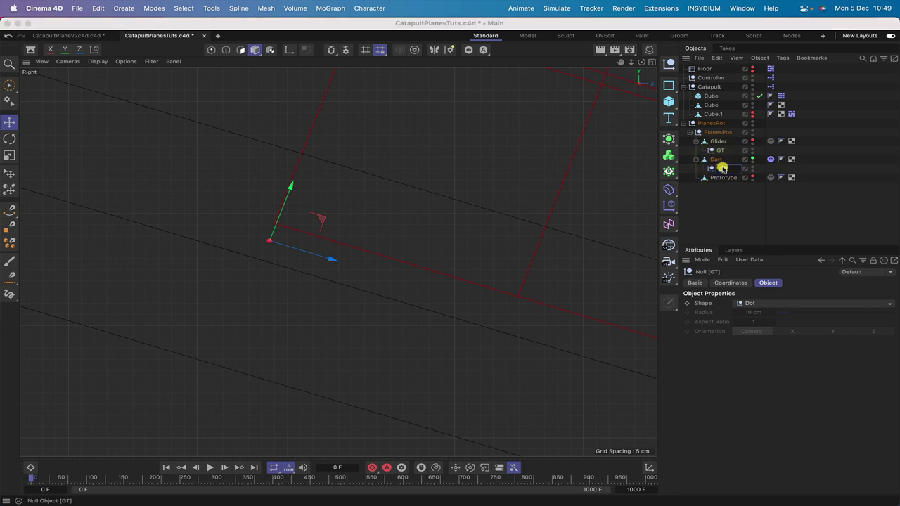
type("F")
key("Return")
left_click_drag(325, 220, 323, 202)
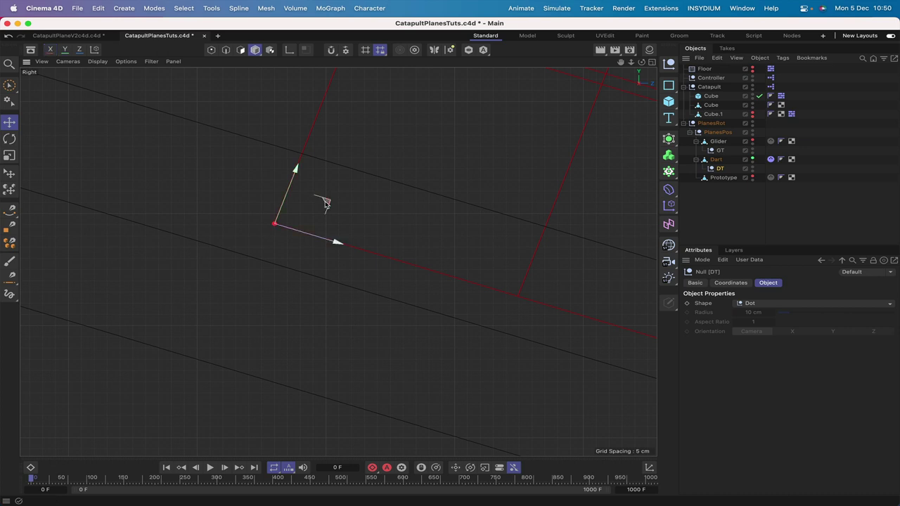
left_click(728, 189)
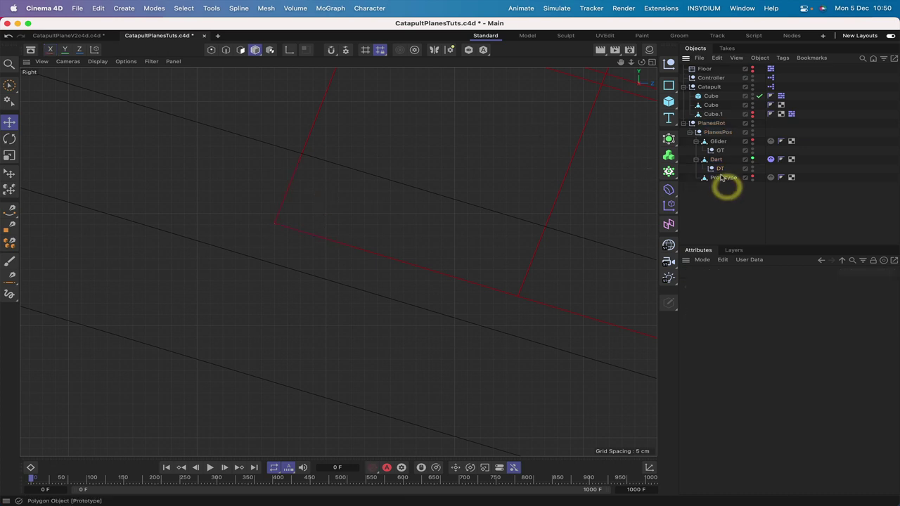
With Prototype as the Controller's active plane, place a copy of DT named PT under the Prototype, at its lower nose corner
left_click(712, 77)
left_click(719, 384)
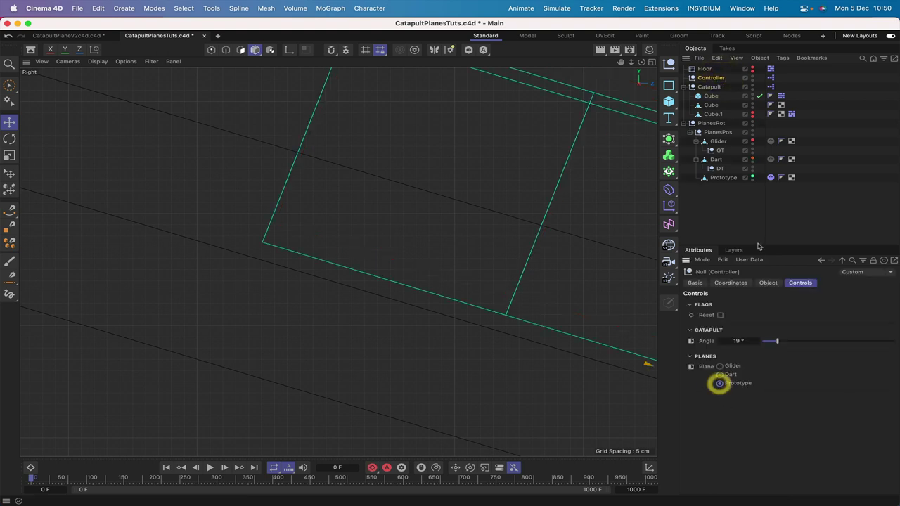
left_click_drag(720, 171, 722, 187)
double_click(721, 187)
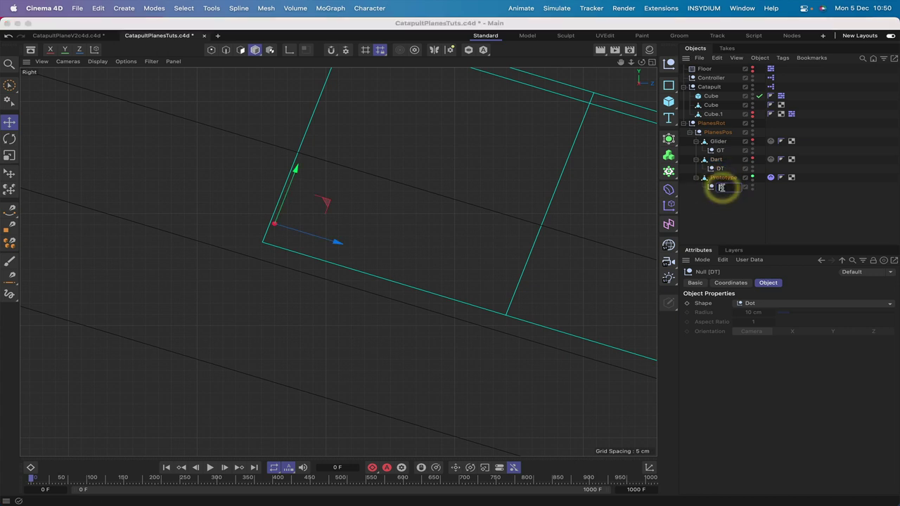
type("PT")
key("Return")
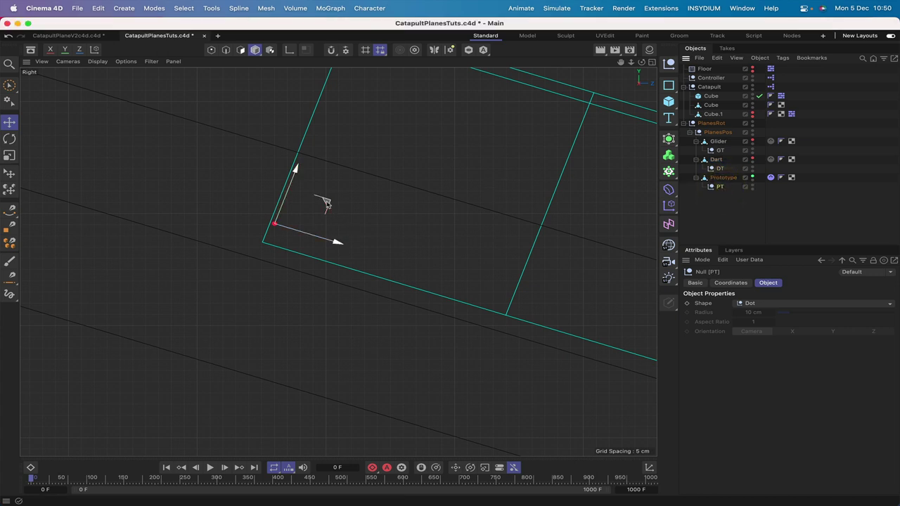
left_click_drag(325, 203, 314, 222)
left_click(689, 219)
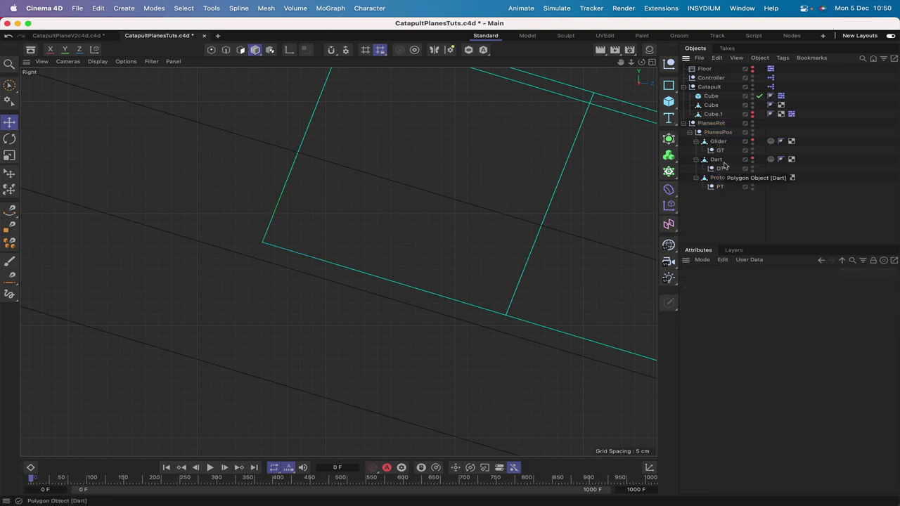
Return to the perspective view and set the Controller's active plane to Glider
key("F1")
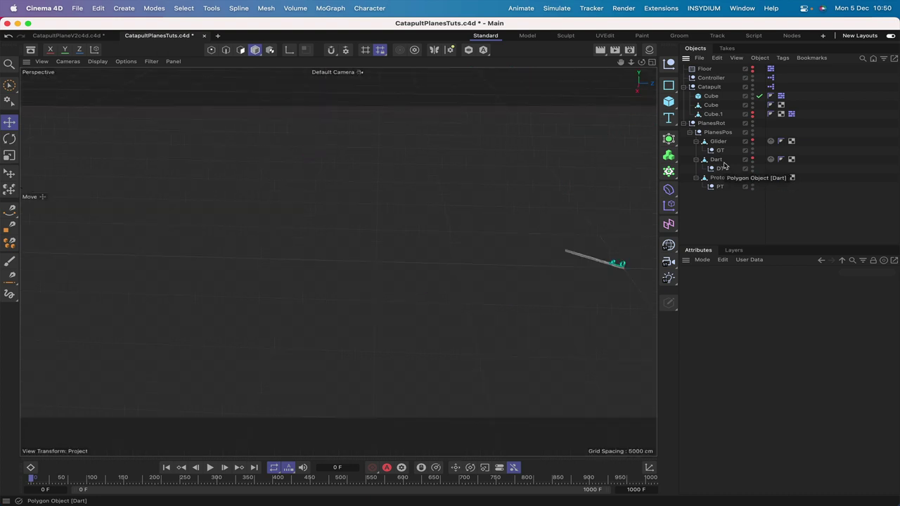
left_click(702, 78)
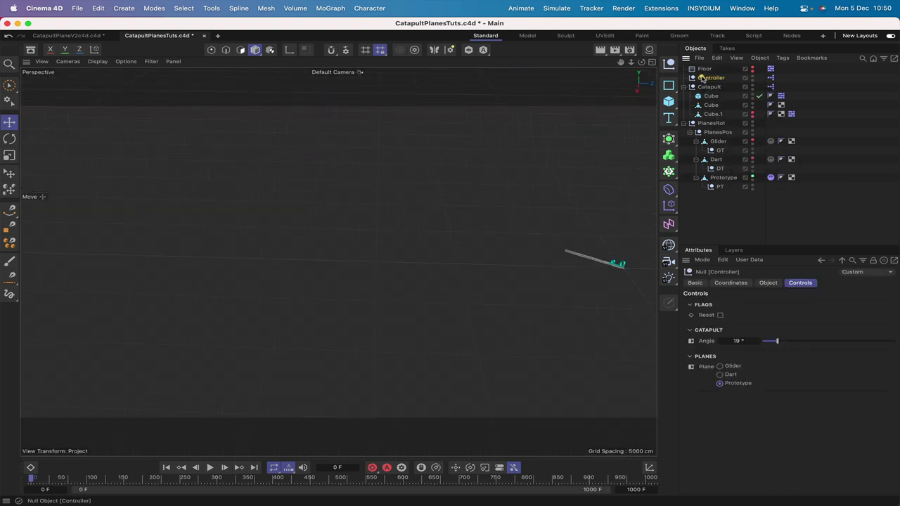
left_click(719, 366)
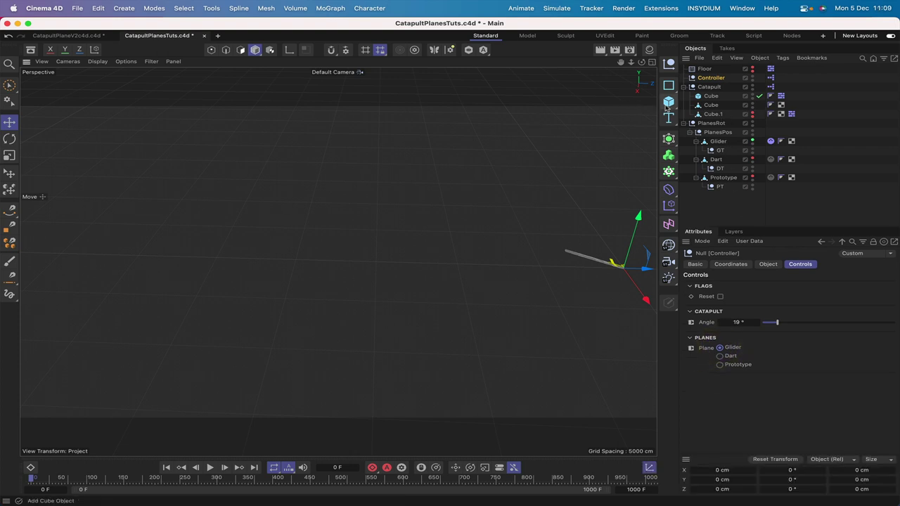
Add a Cylinder with a radius of 10 cm and a height of 1000 cm
left_click(668, 100)
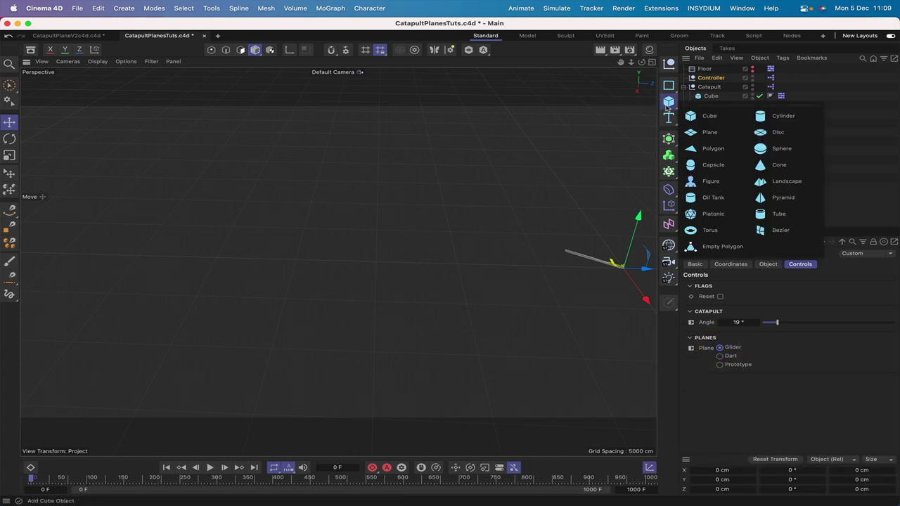
left_click(781, 117)
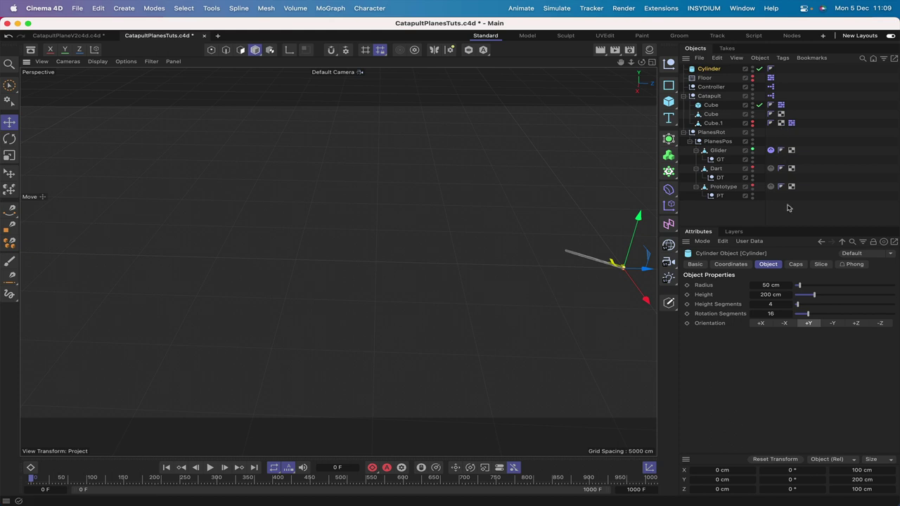
double_click(770, 284)
type("10")
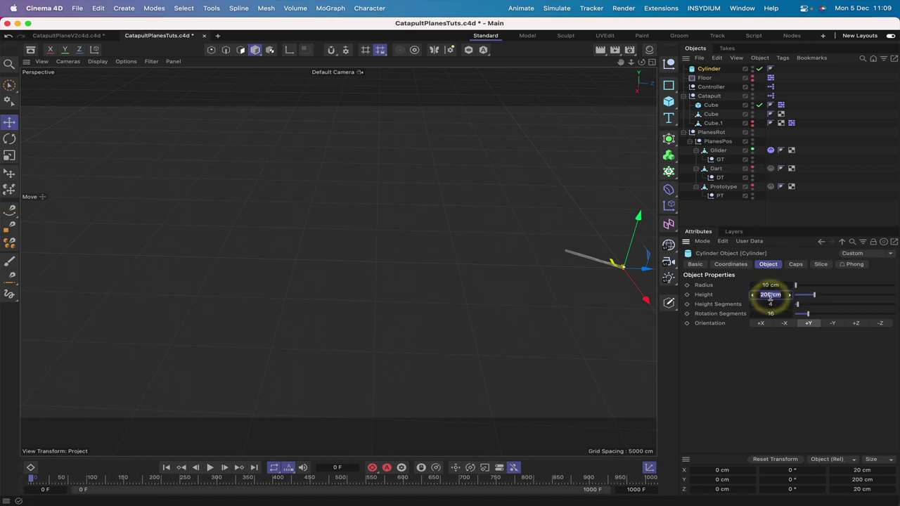
type("2")
type("000")
key("Return")
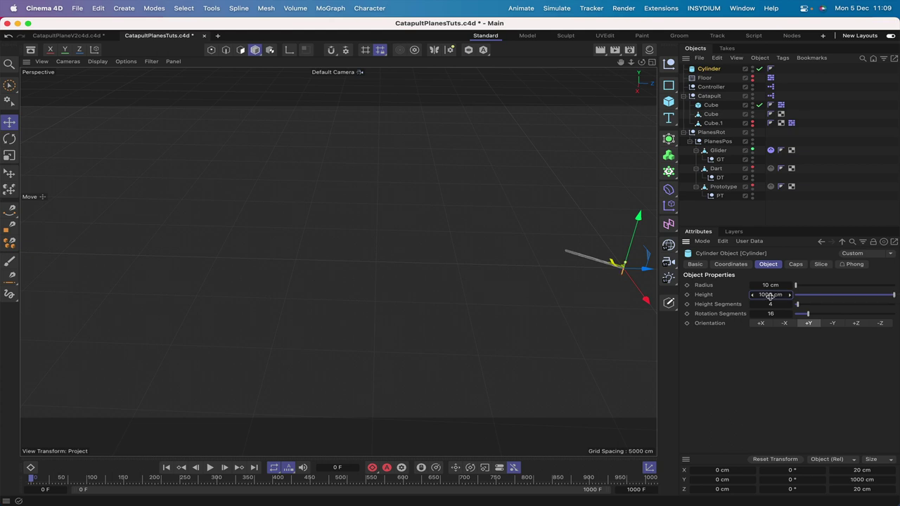
Raise the Cylinder to about 508 cm on Y so that its base sits near the world origin
key("o")
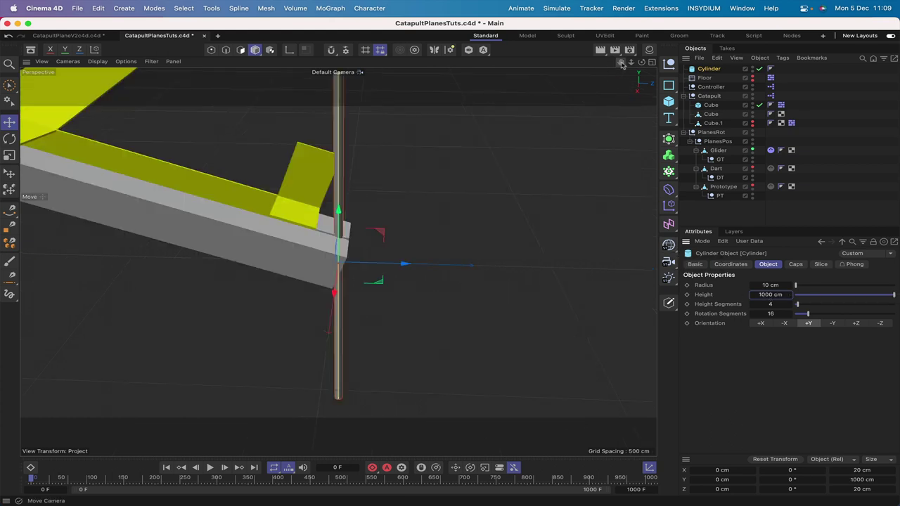
left_click_drag(621, 64, 605, 88)
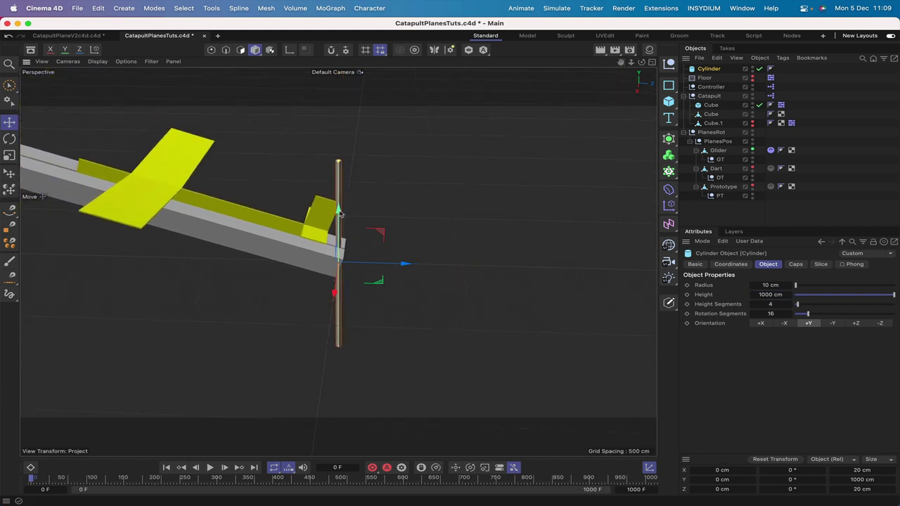
left_click_drag(339, 211, 341, 104)
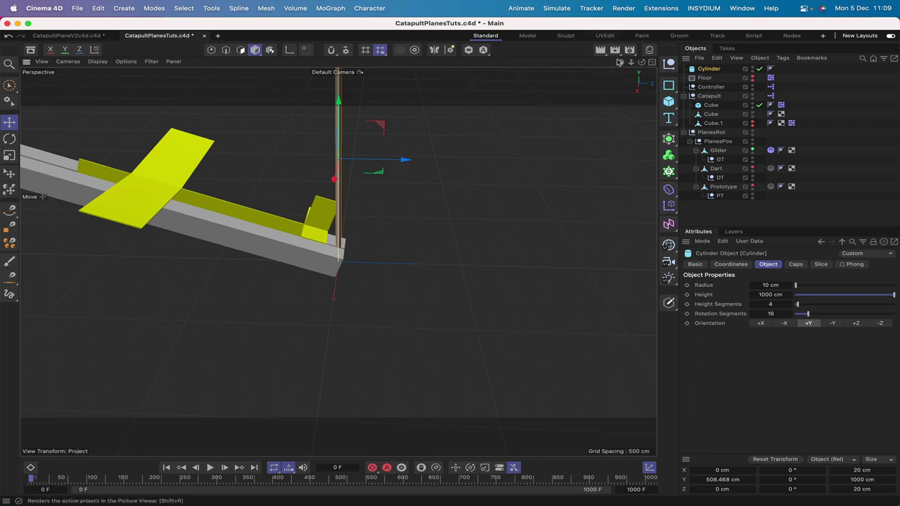
left_click_drag(620, 62, 606, 132)
left_click_drag(338, 262, 348, 269)
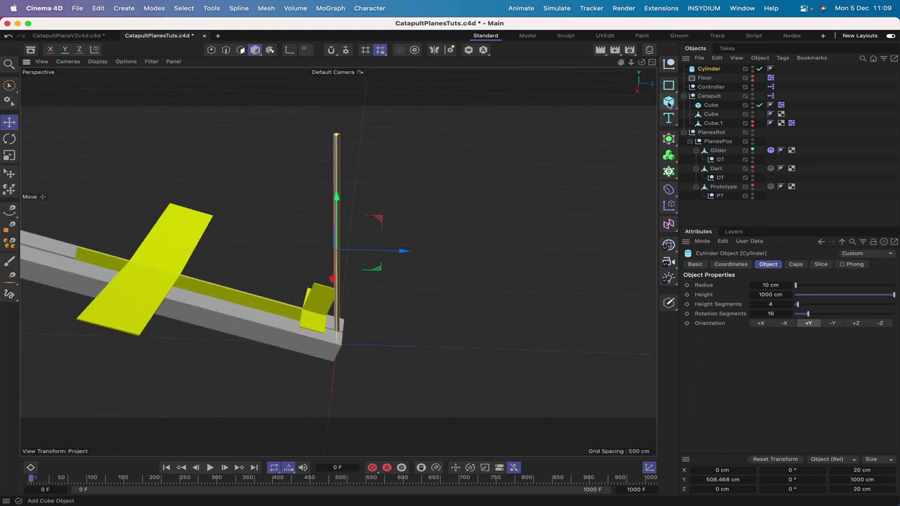
Add a triangular Polygon facing +X with a width and height of 300 cm
left_click(669, 102)
left_click(716, 149)
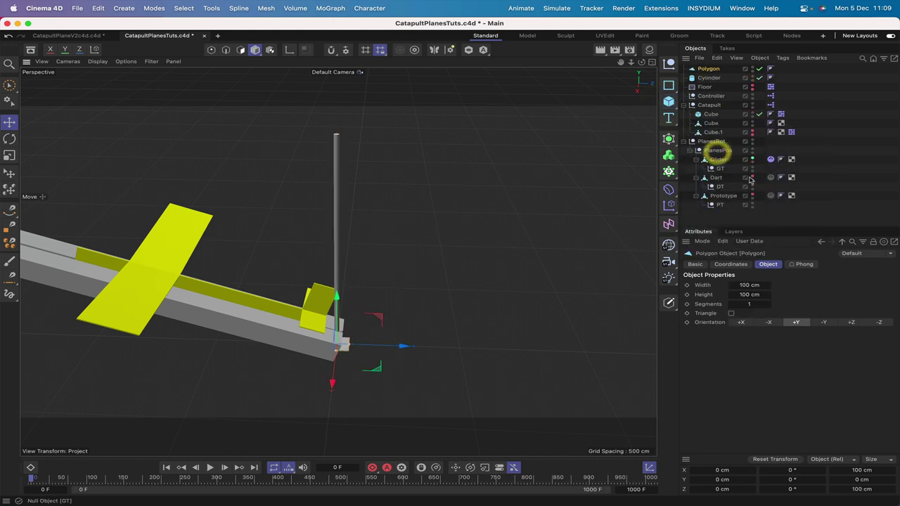
left_click(731, 313)
left_click(740, 322)
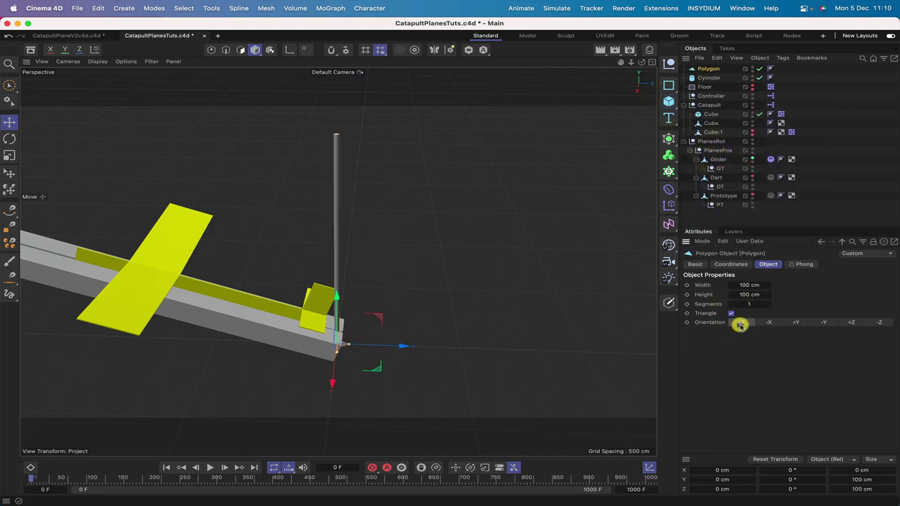
left_click(744, 285)
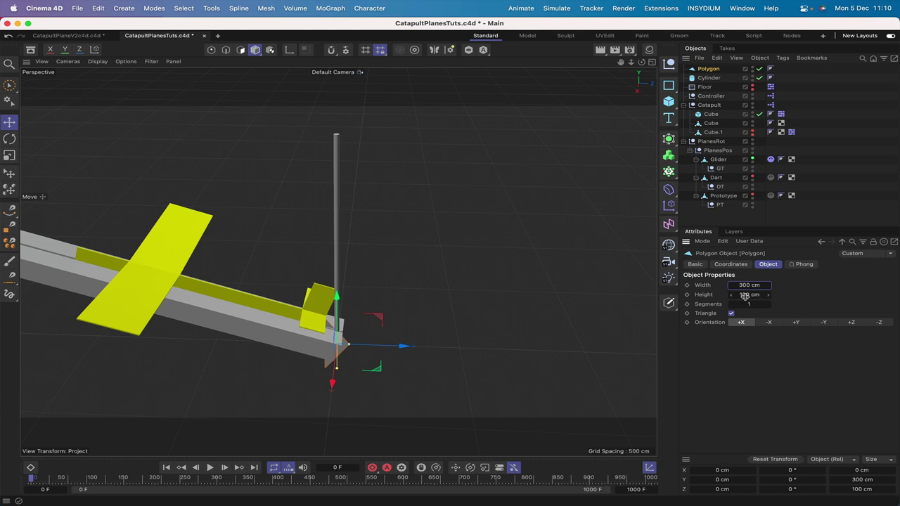
left_click(745, 295)
key("Return")
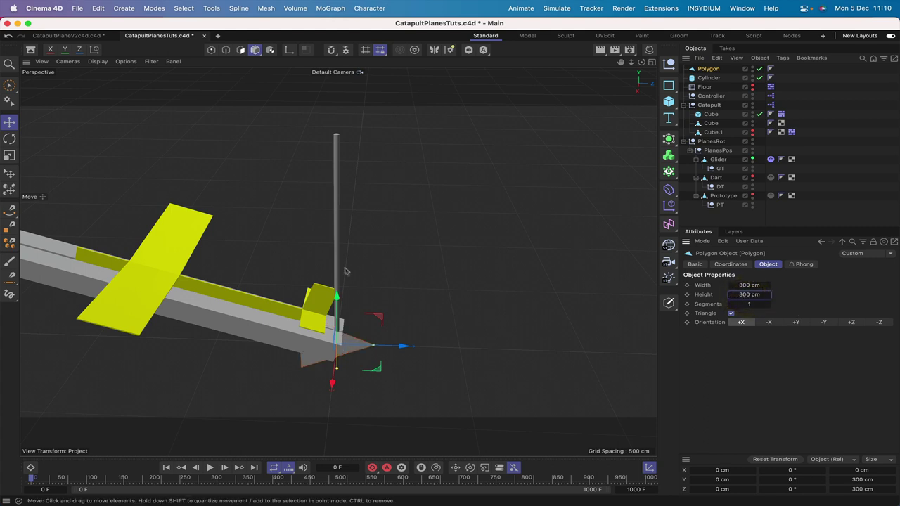
Move the triangle freehand beside the upper end of the pole, to about X -58, Y 724 and Z 134 cm
left_click_drag(334, 297, 372, 118)
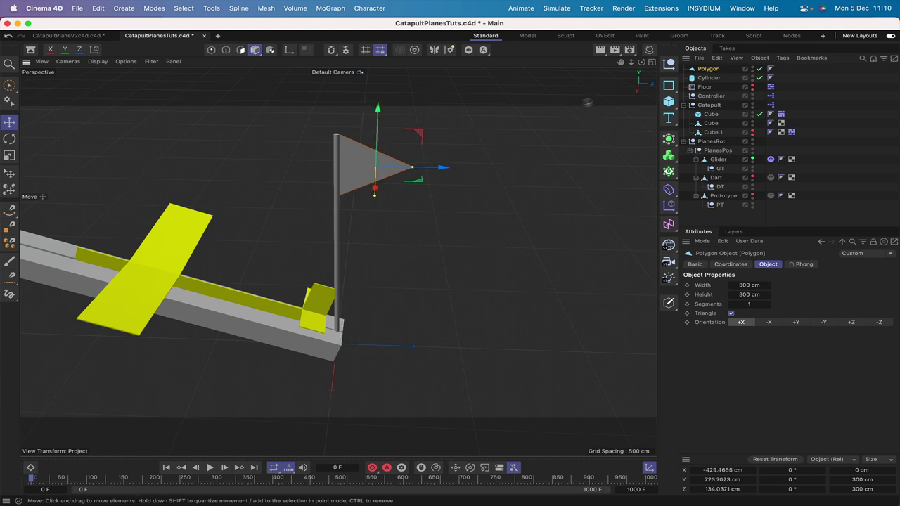
left_click_drag(450, 214, 406, 209, "alt")
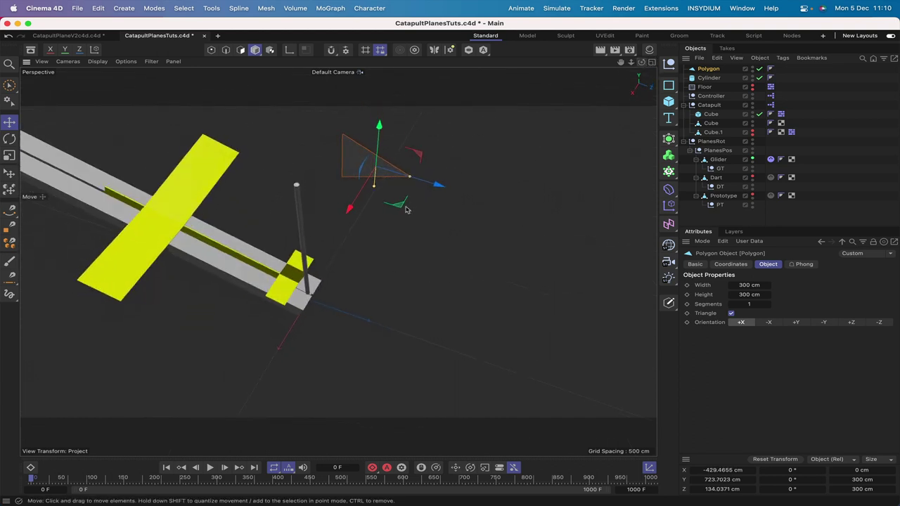
left_click_drag(350, 206, 307, 269)
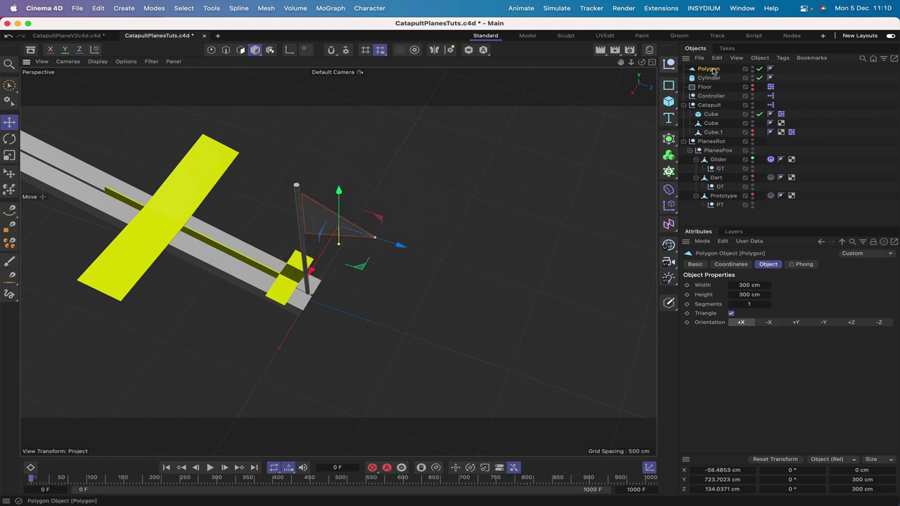
Make the Polygon a child of the Cylinder and set its X, Y and Z positions to 0 cm
left_click_drag(712, 70, 713, 79)
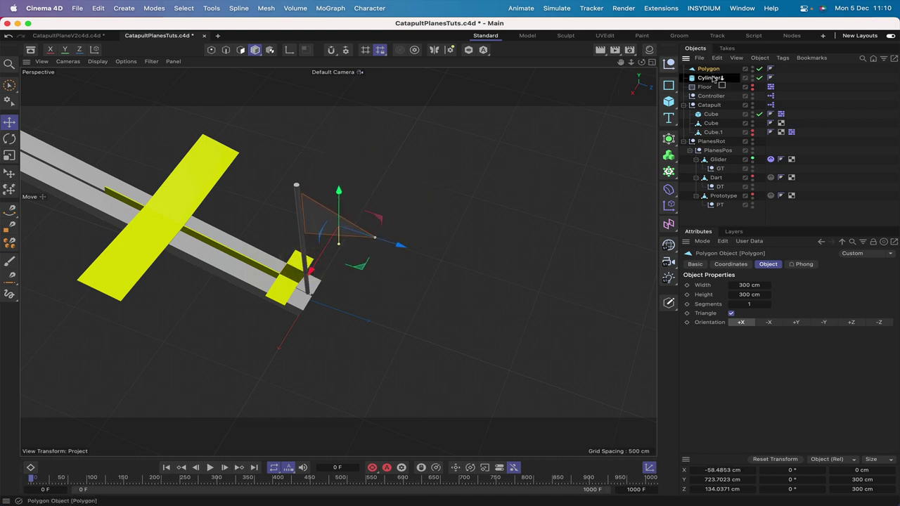
left_click(731, 263)
left_click(736, 298)
type("0")
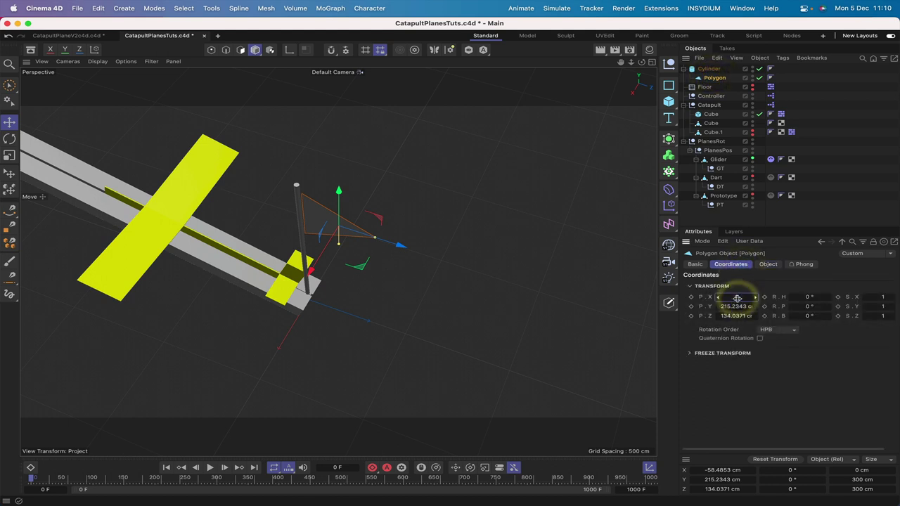
key("Return")
type("0")
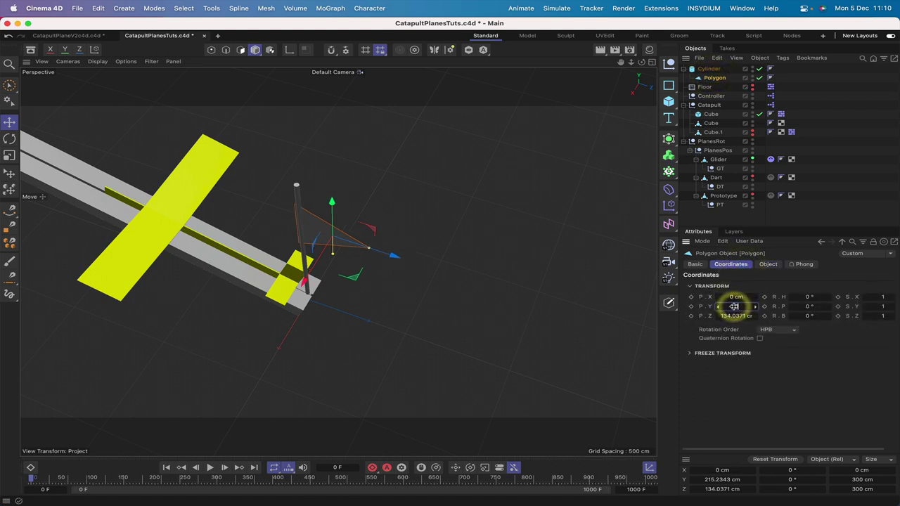
key("Return")
left_click(737, 316)
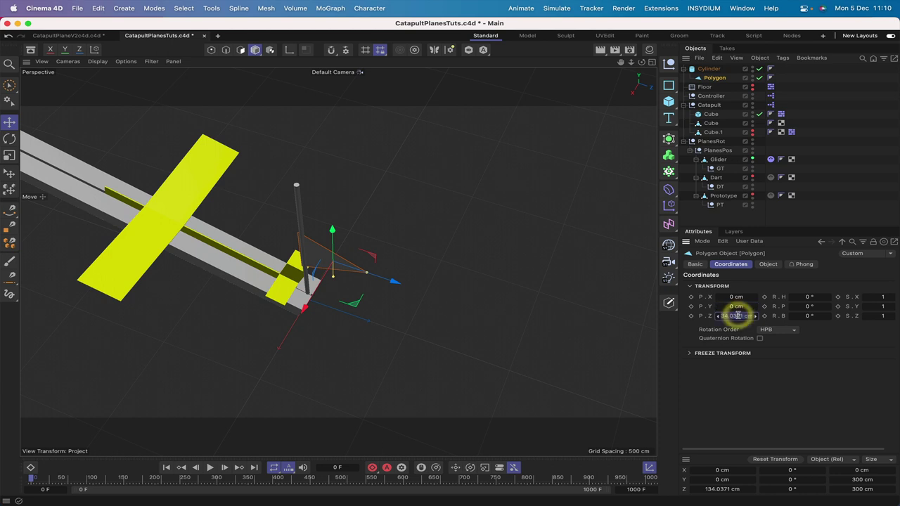
key("BackSpace")
type("0")
key("Return")
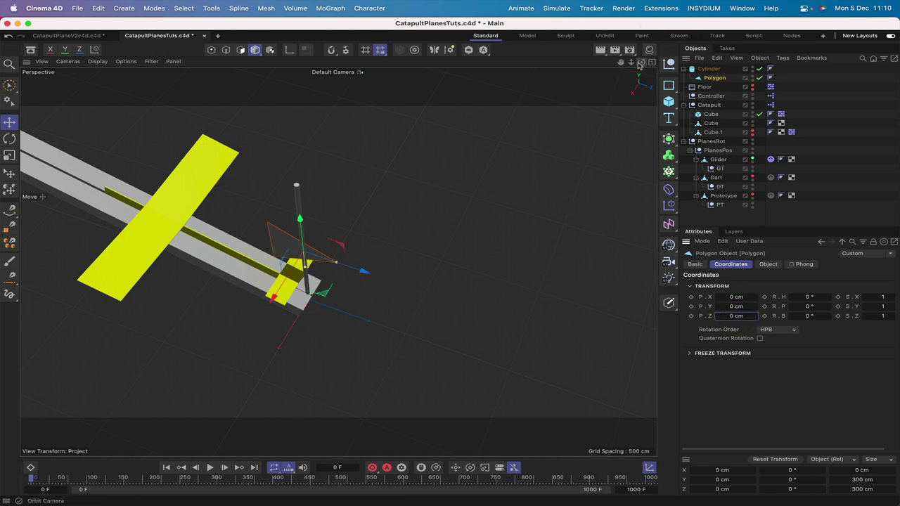
Move the triangle up to about Y 326 cm and out to about Z 146 cm as a flag on the pole
left_click_drag(639, 64, 356, 232)
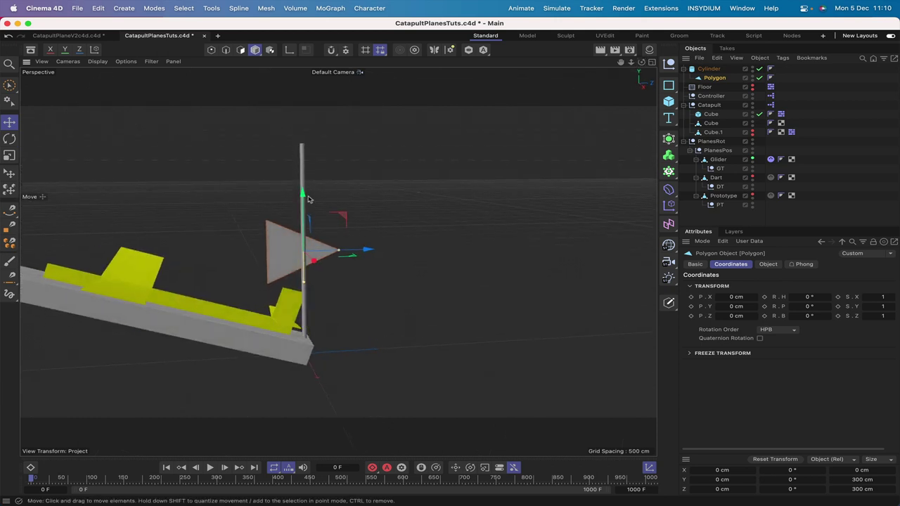
left_click_drag(308, 199, 314, 129)
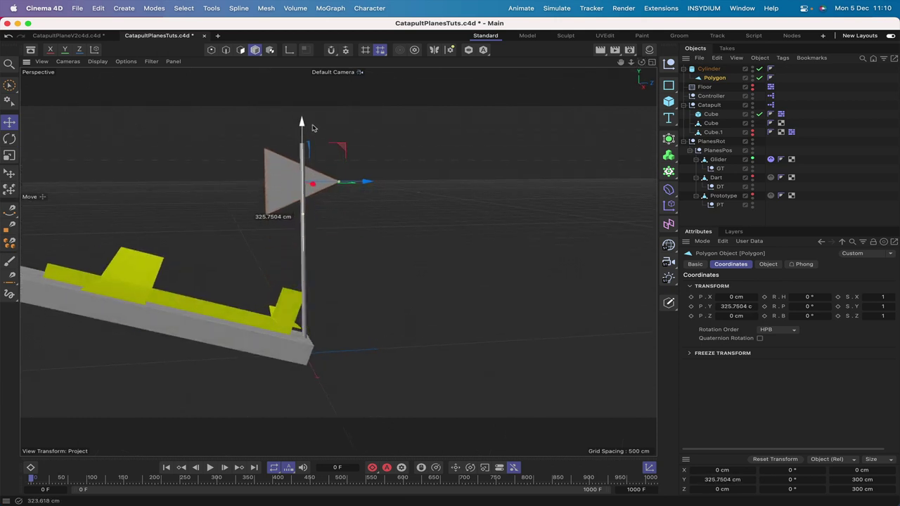
left_click_drag(364, 182, 398, 181)
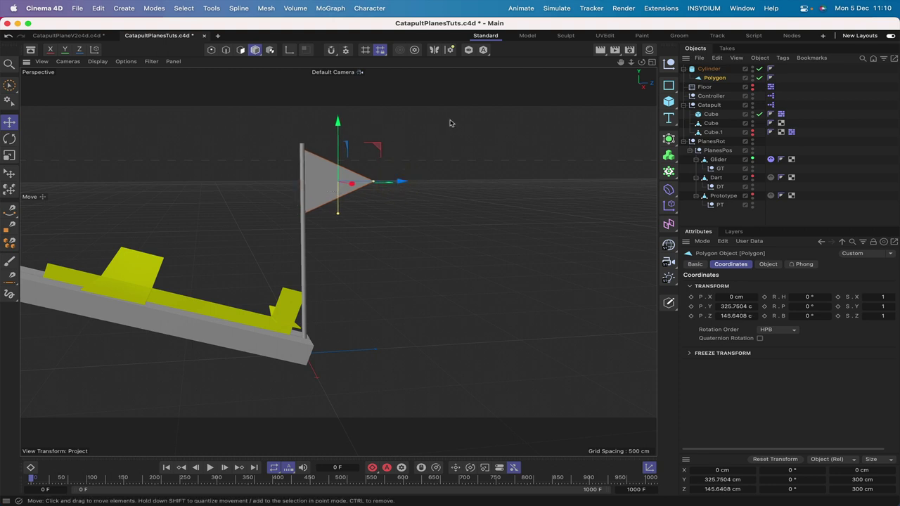
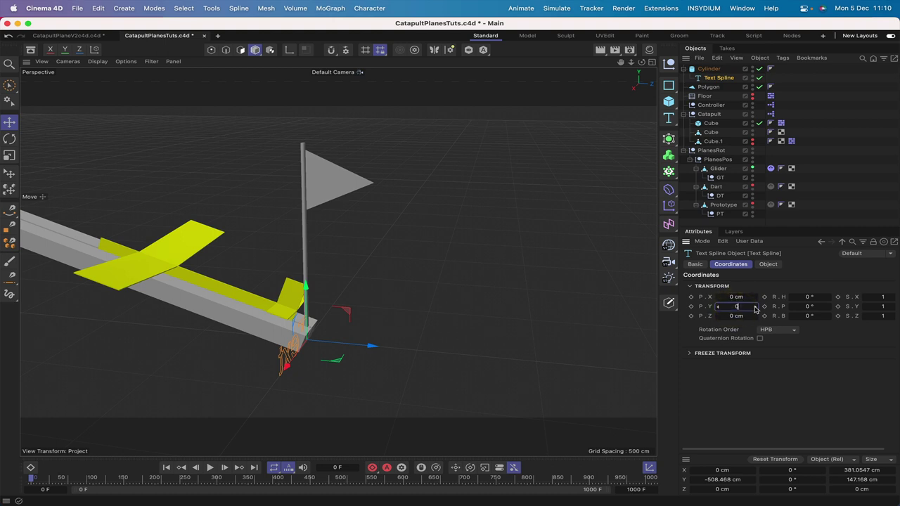
Set the Text Spline's Y position to 0 cm, its text to Glider and its plane to ZY
key("Return")
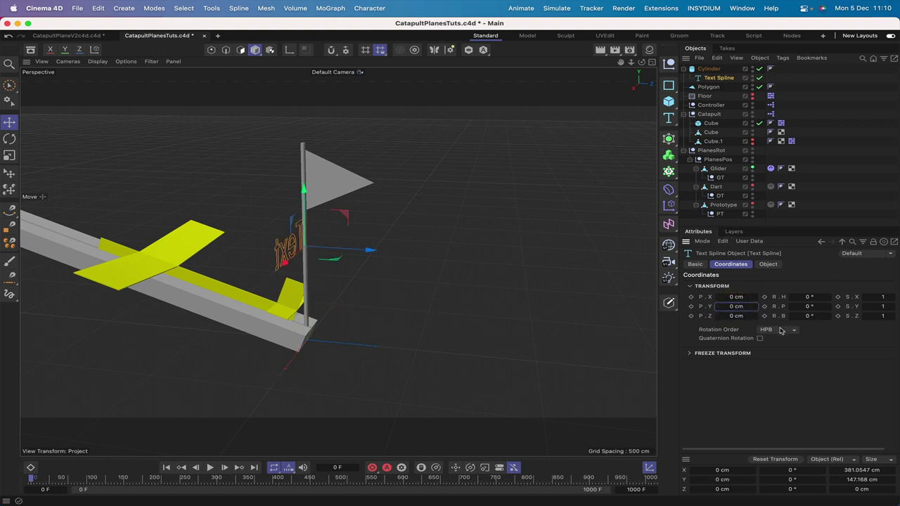
left_click(769, 265)
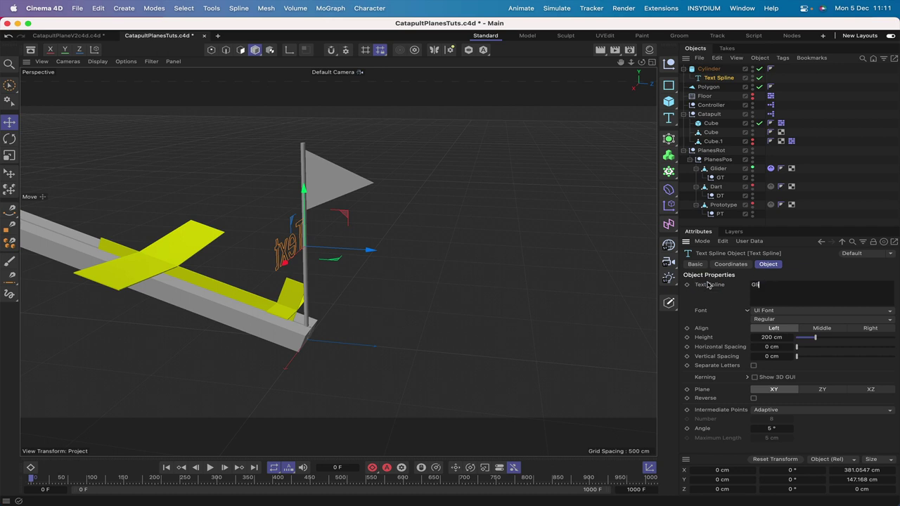
left_click(763, 284)
left_click(798, 274)
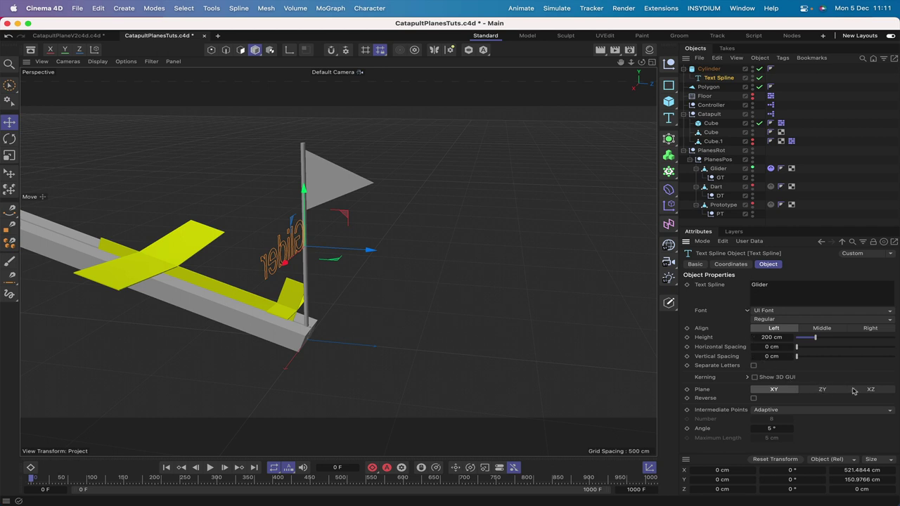
left_click(824, 390)
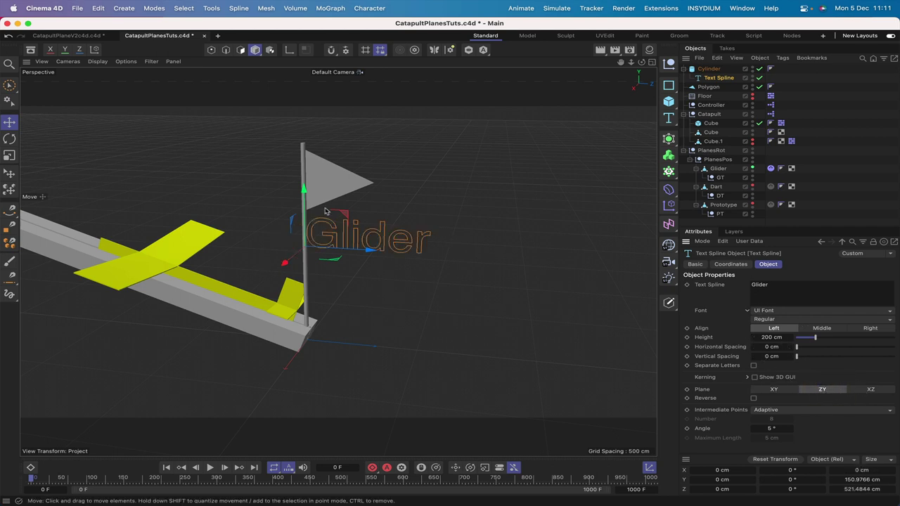
Raise the Glider text to about Y 531 cm, just above the top of the pole
left_click_drag(304, 191, 315, 79)
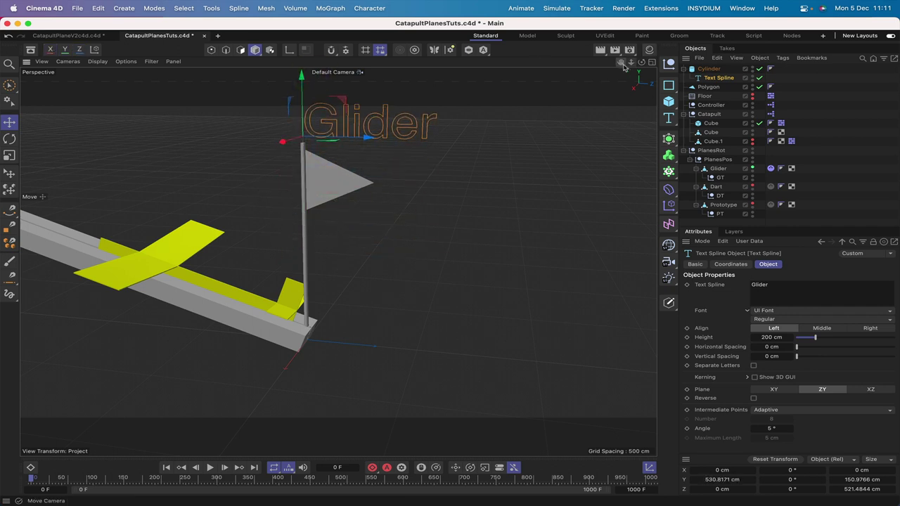
left_click_drag(620, 62, 450, 261)
left_click_drag(641, 64, 664, 69)
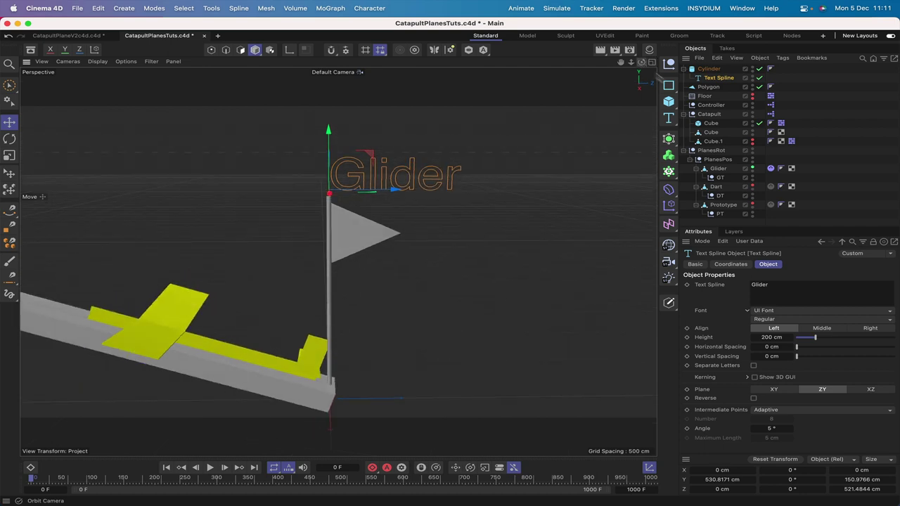
Change the Glider text's font to LEMON MILK Pro
left_click(827, 311)
scroll(746, 65, "up", 15)
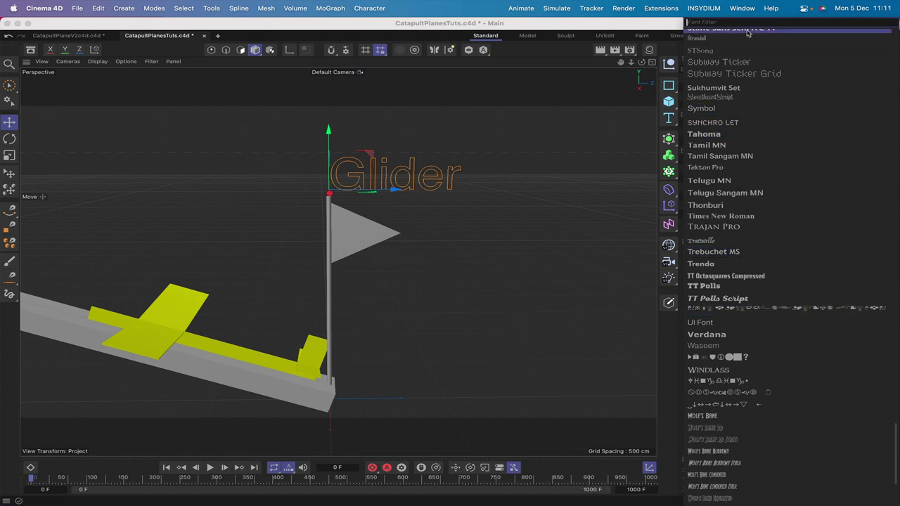
scroll(746, 65, "up", 10)
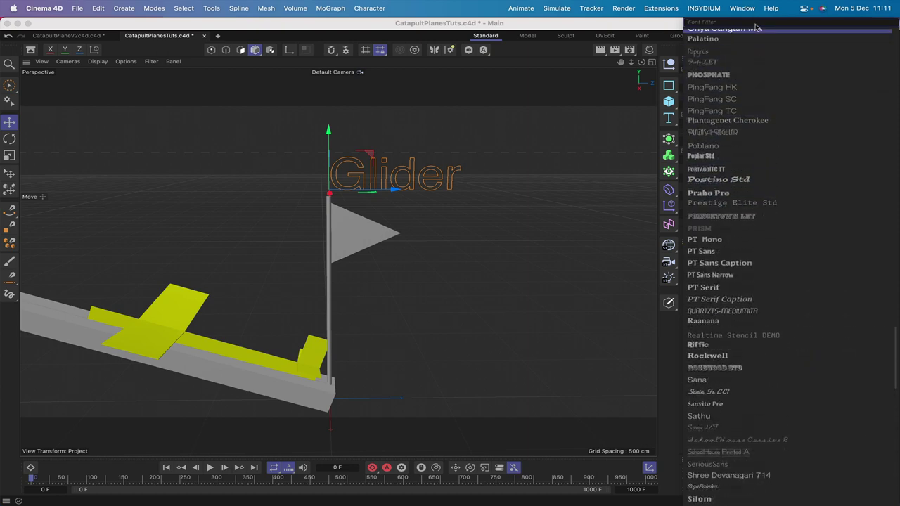
scroll(745, 70, "up", 10)
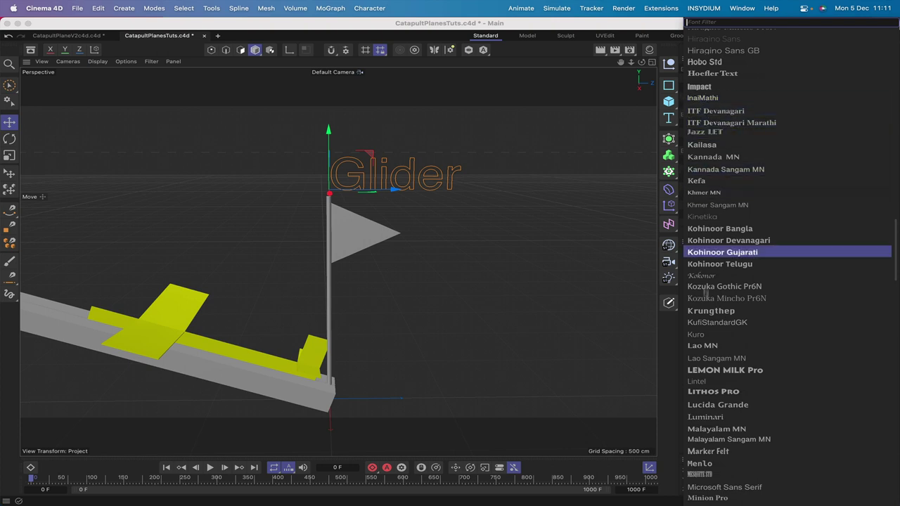
left_click(701, 371)
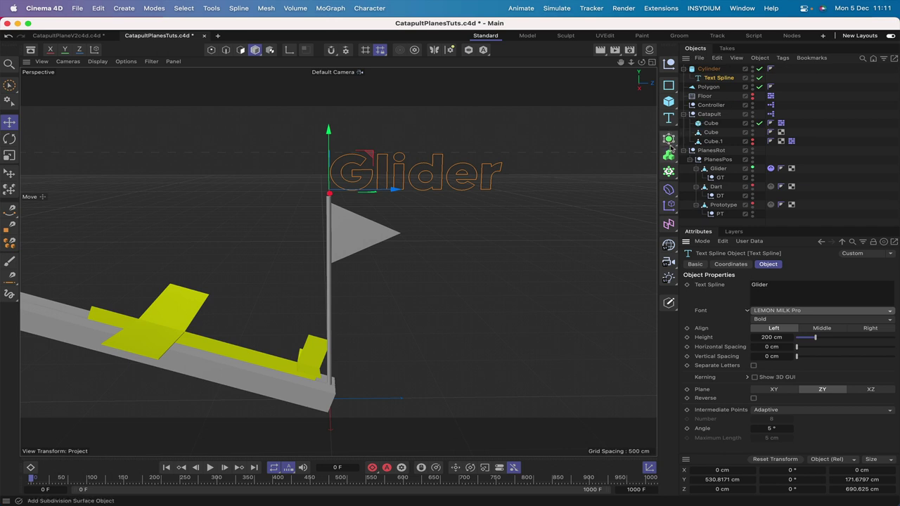
Wrap the Glider text spline in an Extrude object with an offset of 0 cm
left_click(670, 138)
left_click(728, 176)
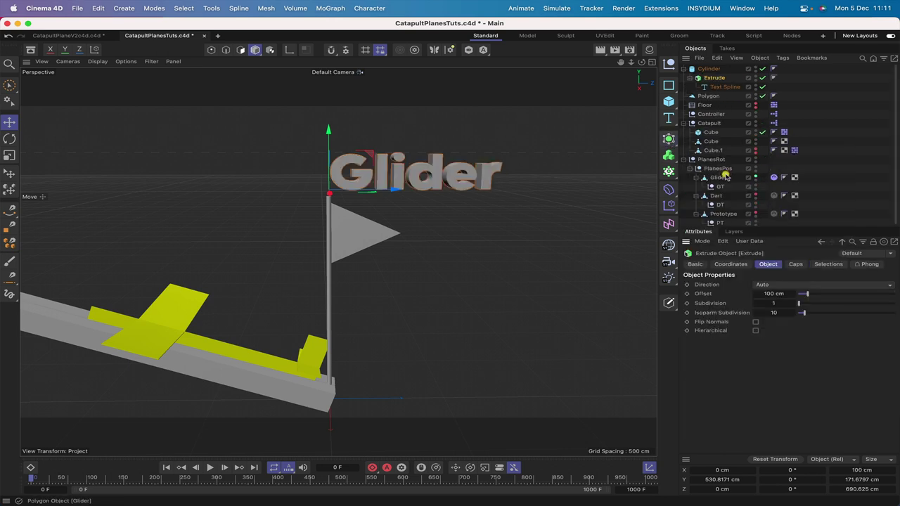
left_click(773, 293)
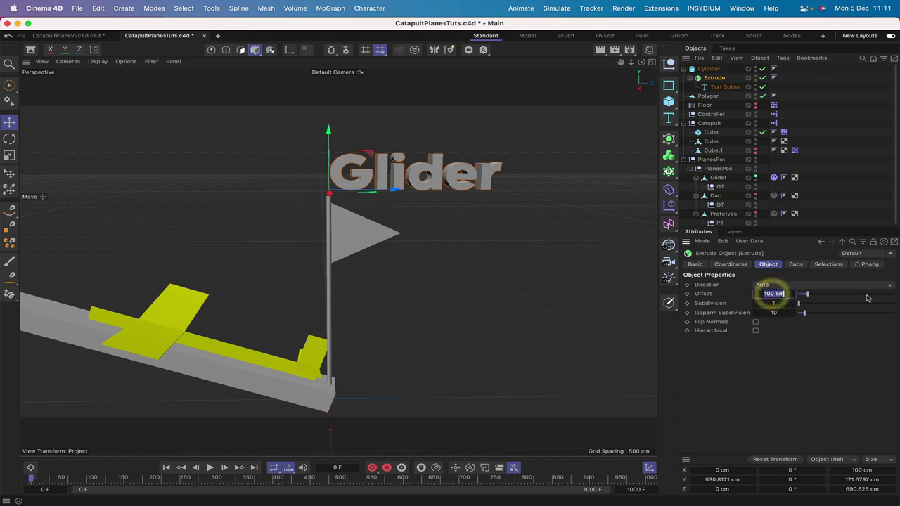
key("Return")
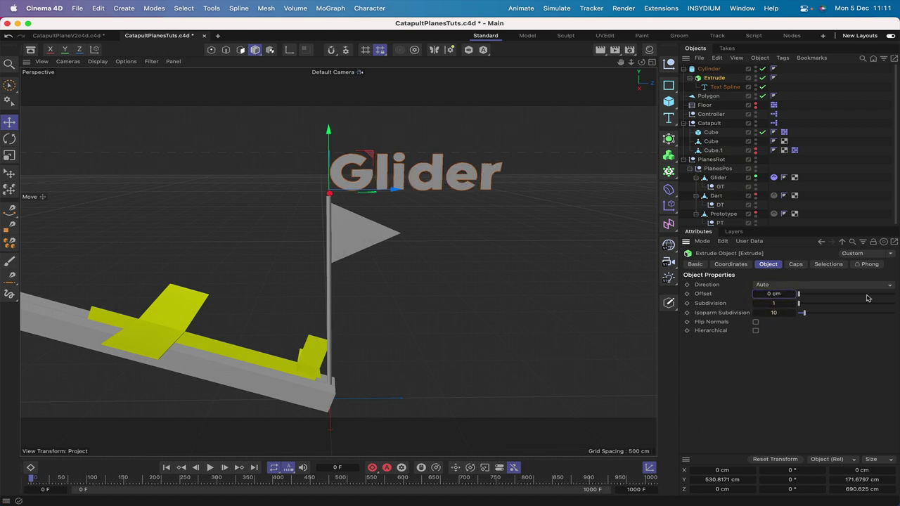
mouse_move(641, 62)
left_mouse_down()
mouse_move(569, 70)
mouse_move(641, 63)
left_mouse_up()
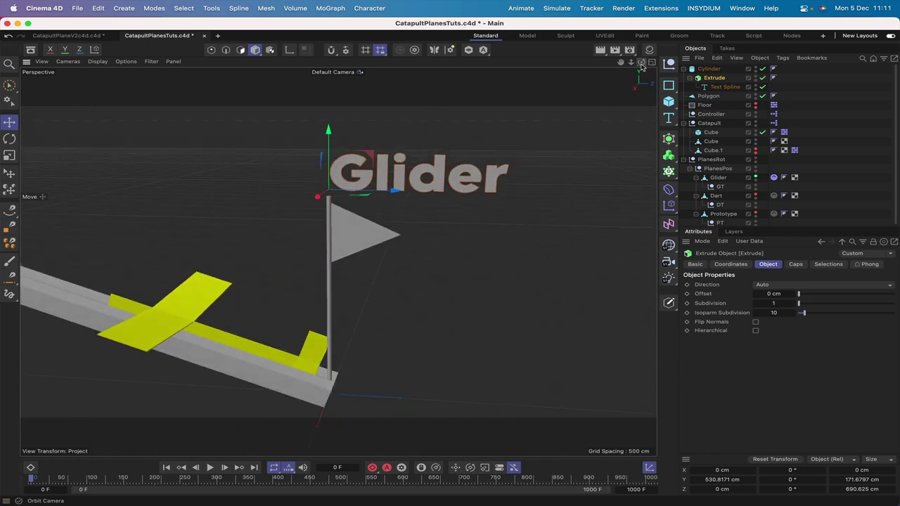
left_click(712, 78)
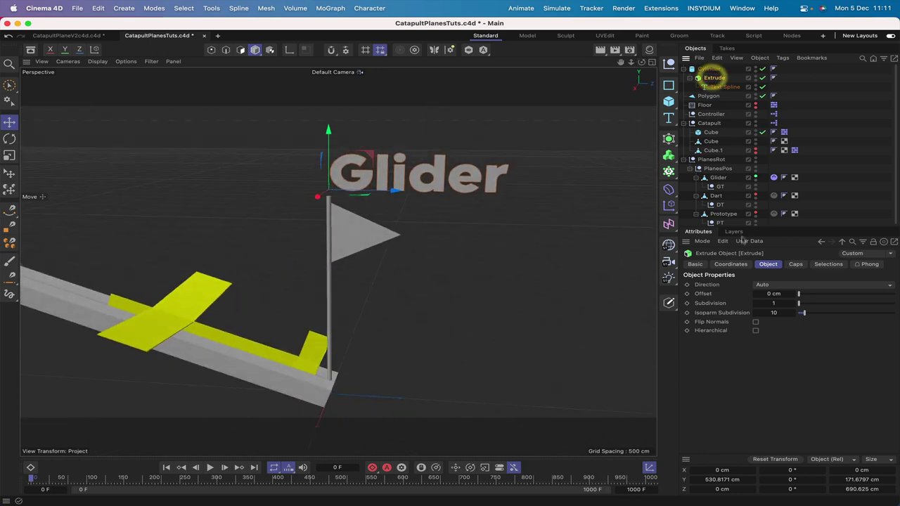
Set the Glider text Extrude's display color to Automatic with a yellow of RGB 255, 255, 32
left_click(695, 265)
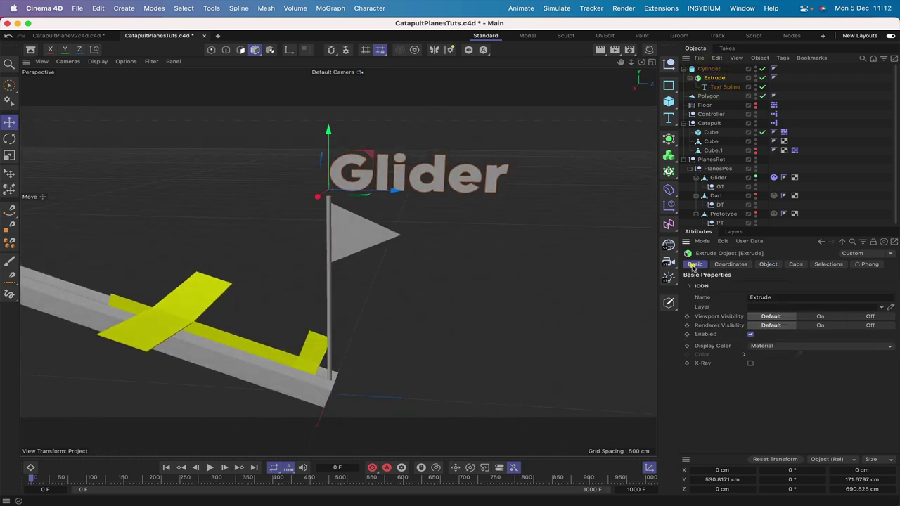
left_click(765, 346)
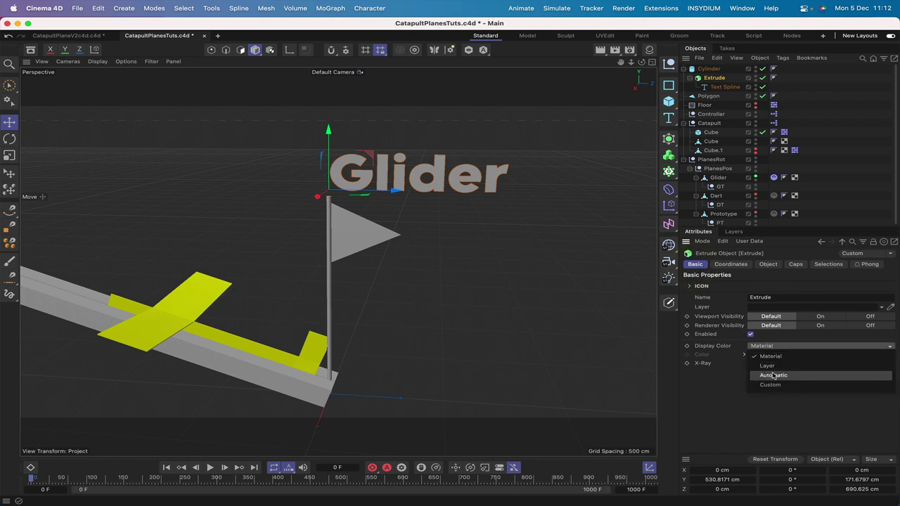
left_click(773, 374)
left_click(766, 354)
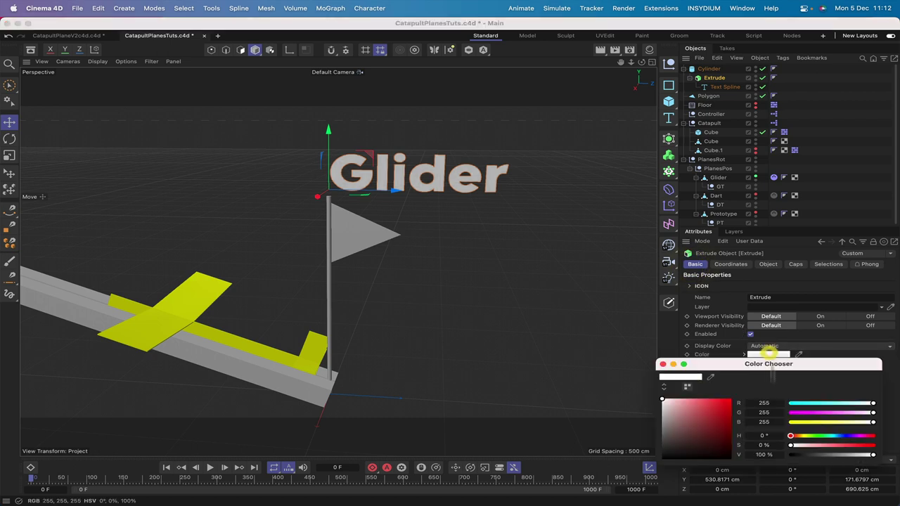
left_click(801, 421)
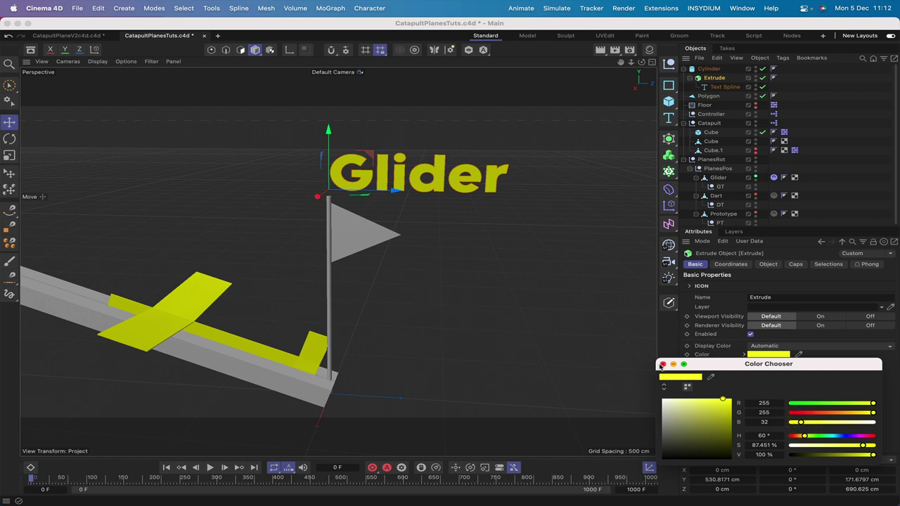
left_click(661, 364)
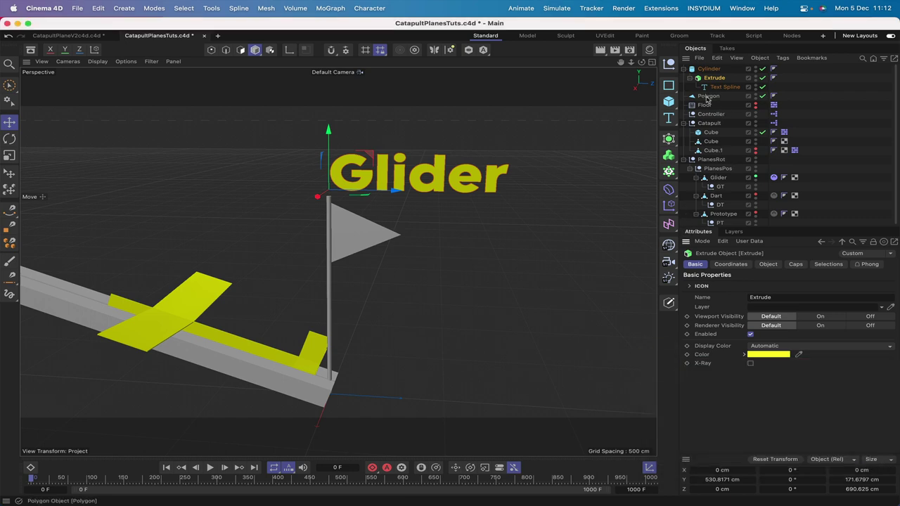
Set the triangular flag Polygon's display color to Automatic with a bright green of RGB 29, 255, 27
left_click(707, 97)
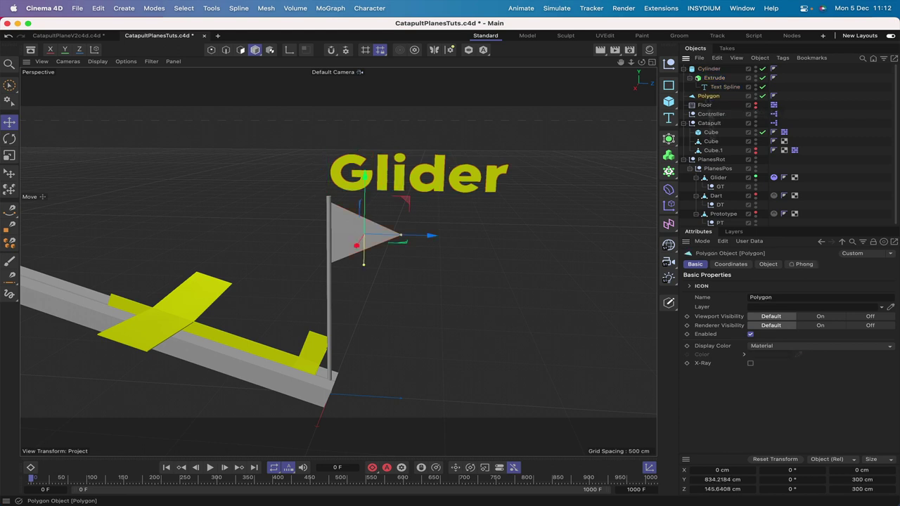
left_click(759, 348)
left_click(772, 372)
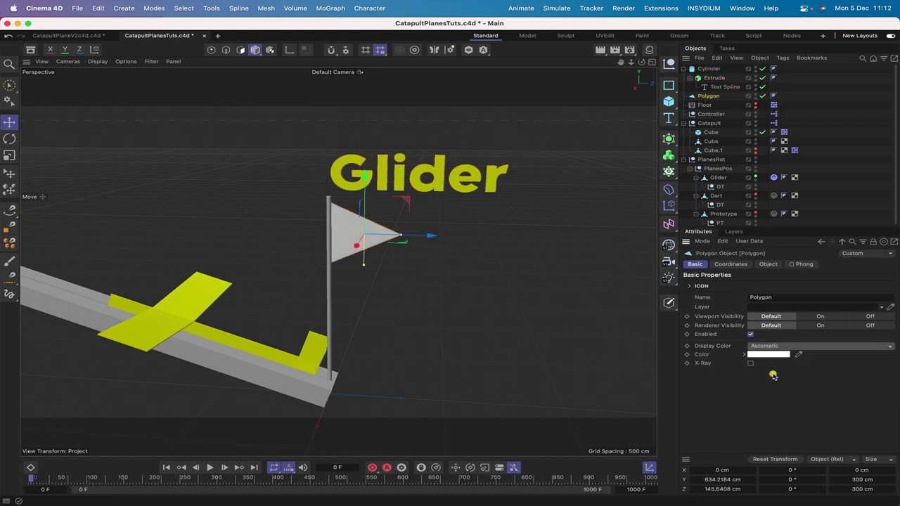
left_click(766, 355)
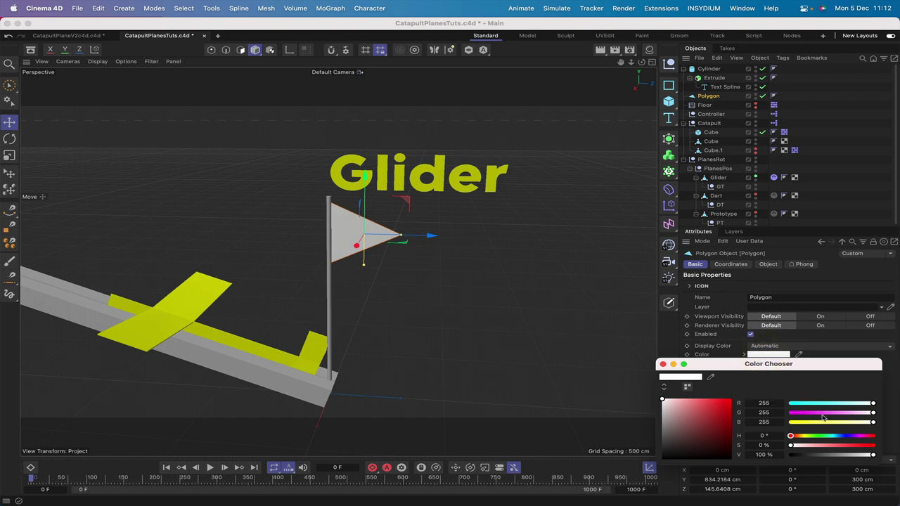
left_click(800, 422)
left_click(799, 403)
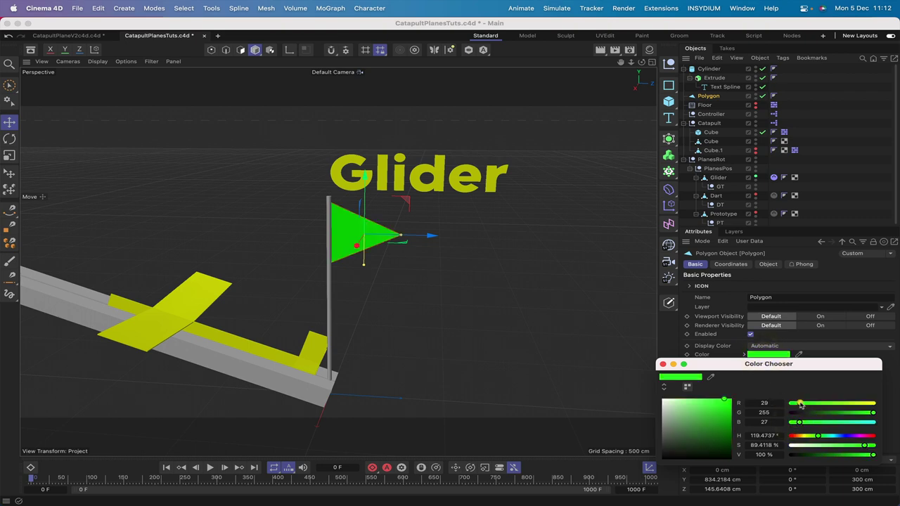
left_click(662, 365)
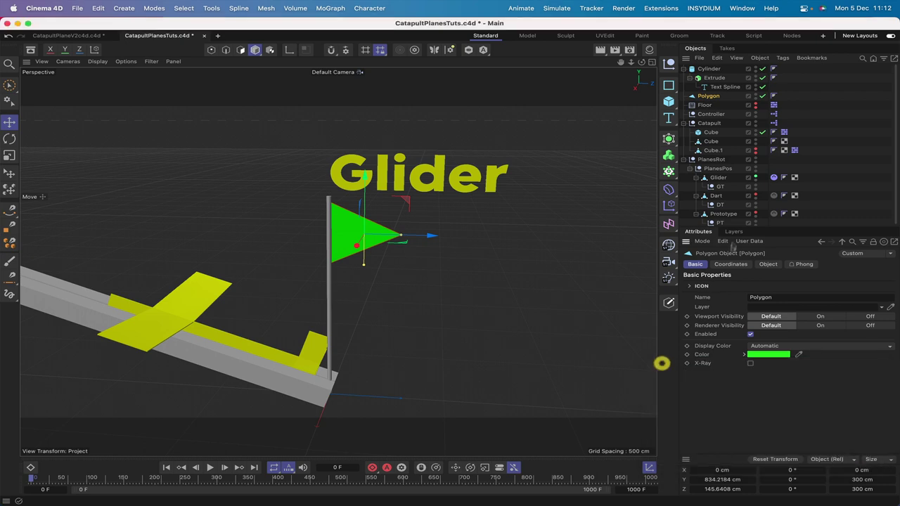
Set the pole Cylinder's display color to Automatic with a dark brown of RGB 69, 50, 32
left_click(709, 69)
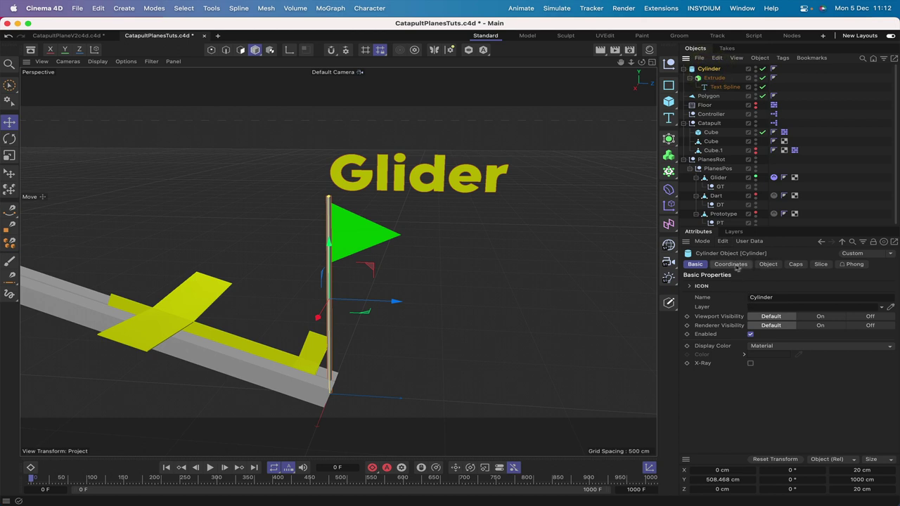
left_click(776, 347)
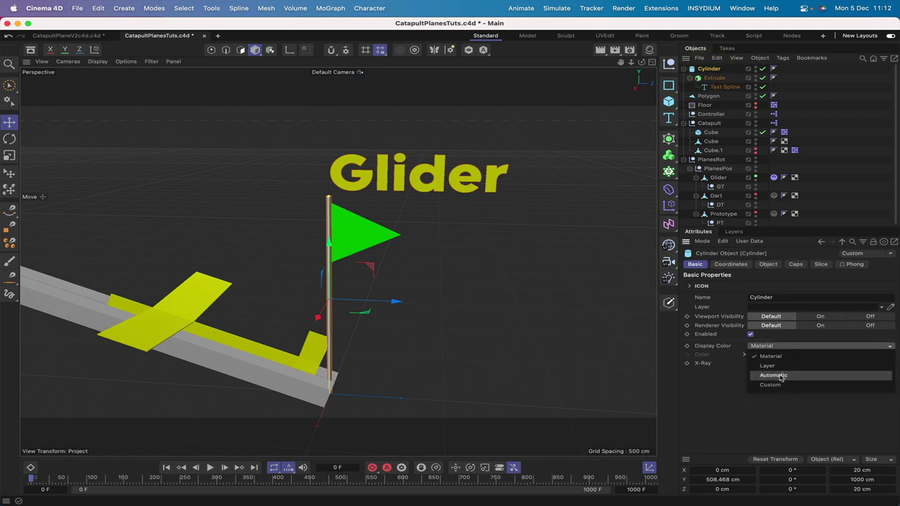
left_click(774, 375)
left_click(770, 354)
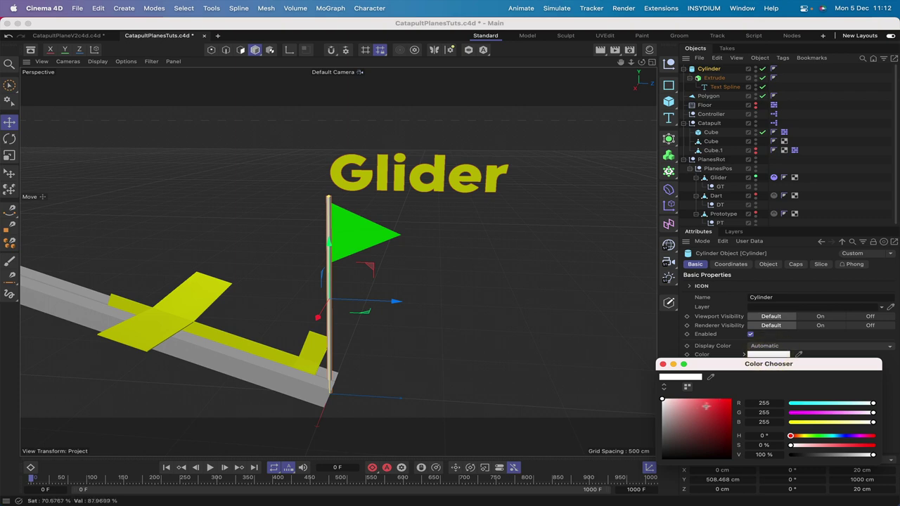
left_click(812, 403)
left_click(806, 412)
left_click(800, 421)
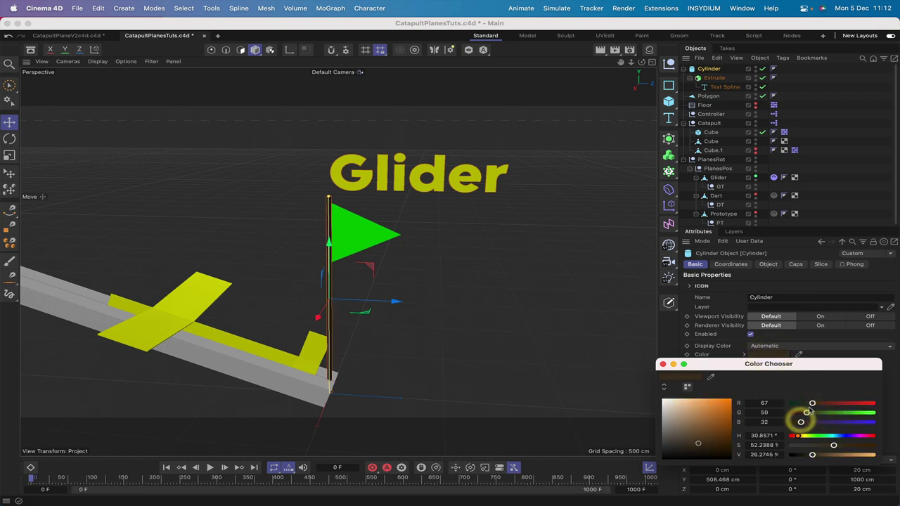
left_click_drag(812, 402, 814, 404)
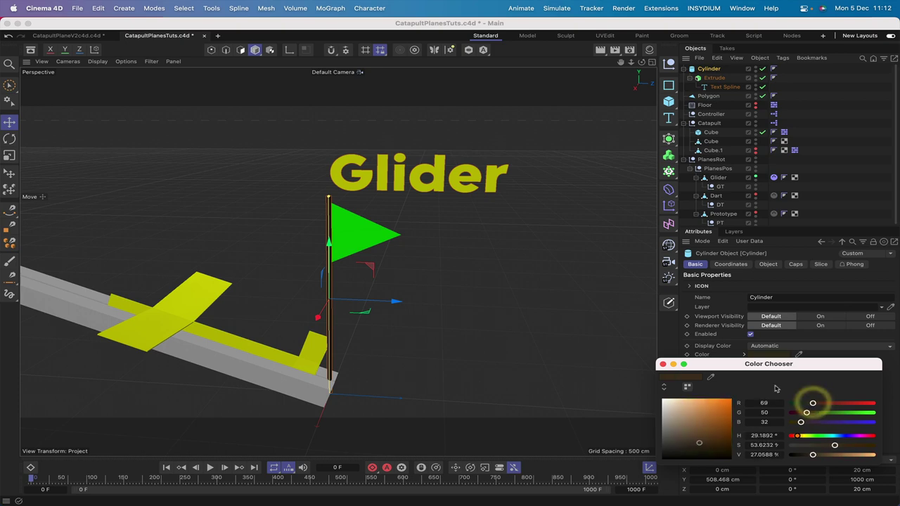
left_click(662, 364)
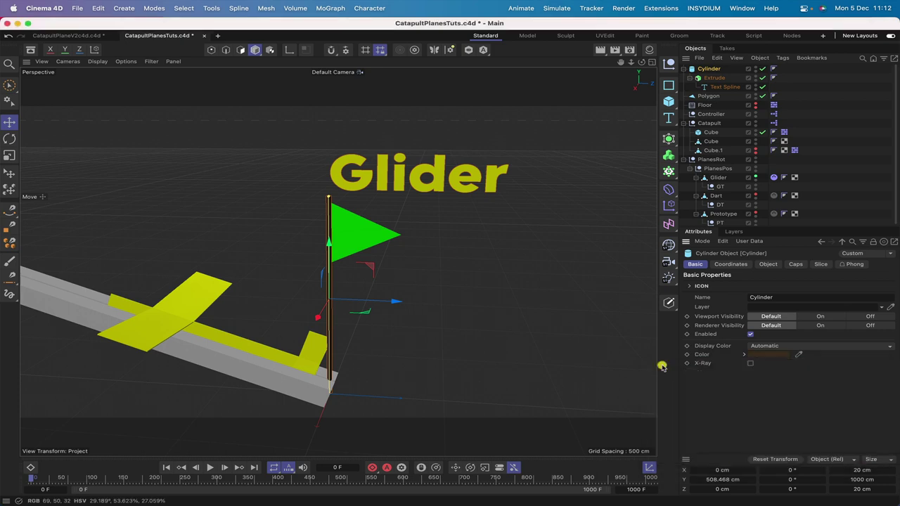
Make the green flag Polygon a child of the pole Cylinder
key("super+shift+a")
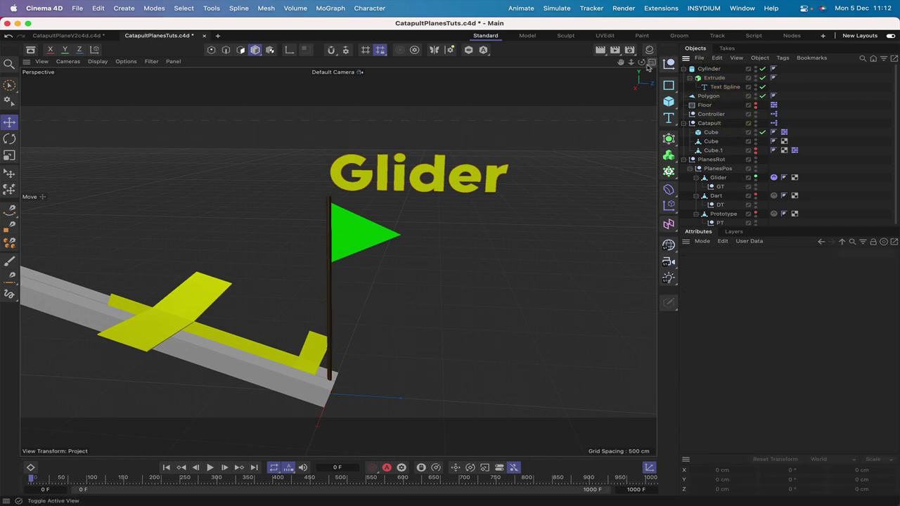
left_click_drag(641, 62, 685, 77)
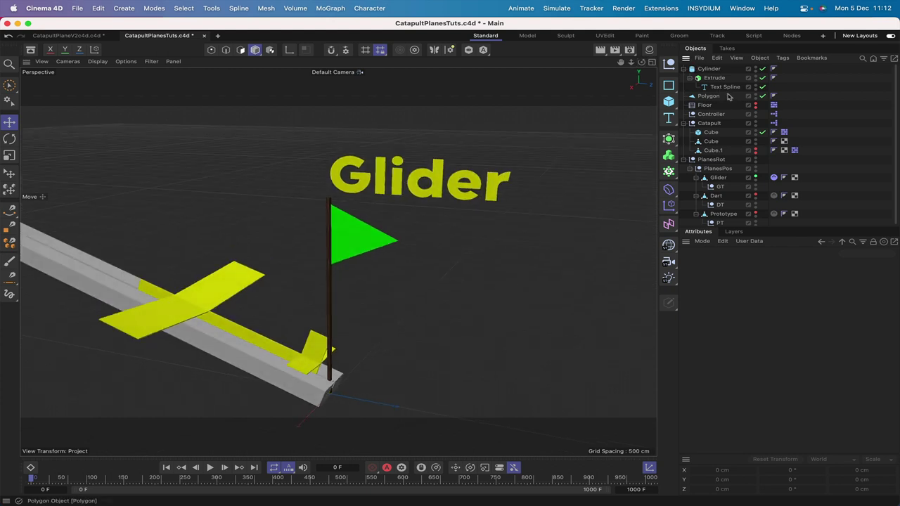
left_click_drag(716, 100, 710, 71)
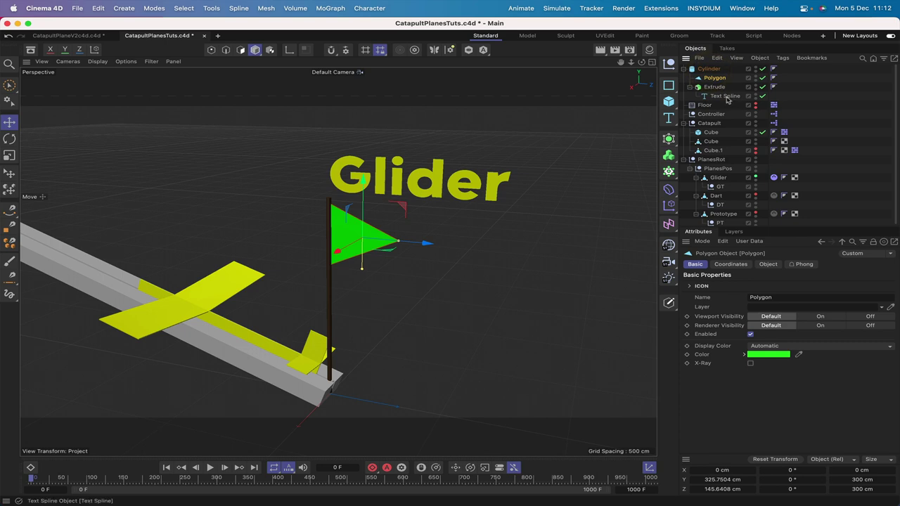
Add a Null as a child of the pole Cylinder and set its Y position to -500 cm, at the pole's base
left_click(711, 68)
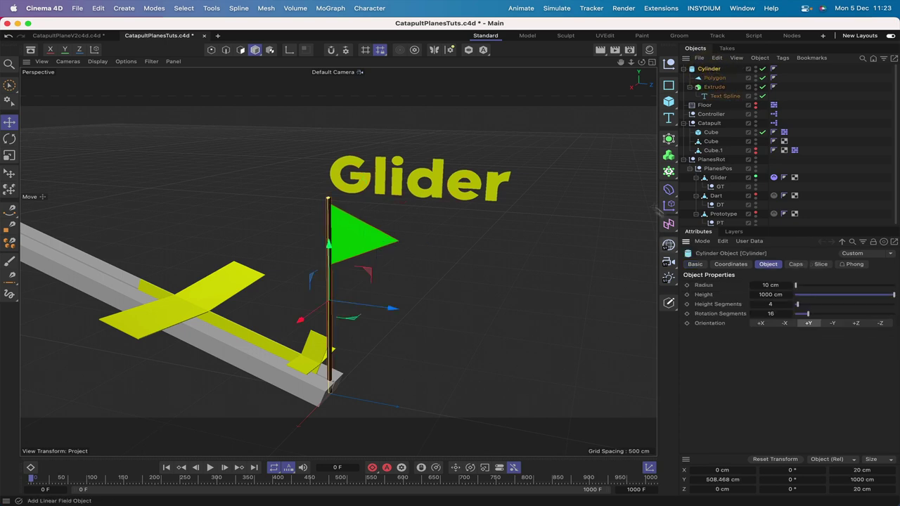
left_click(670, 65)
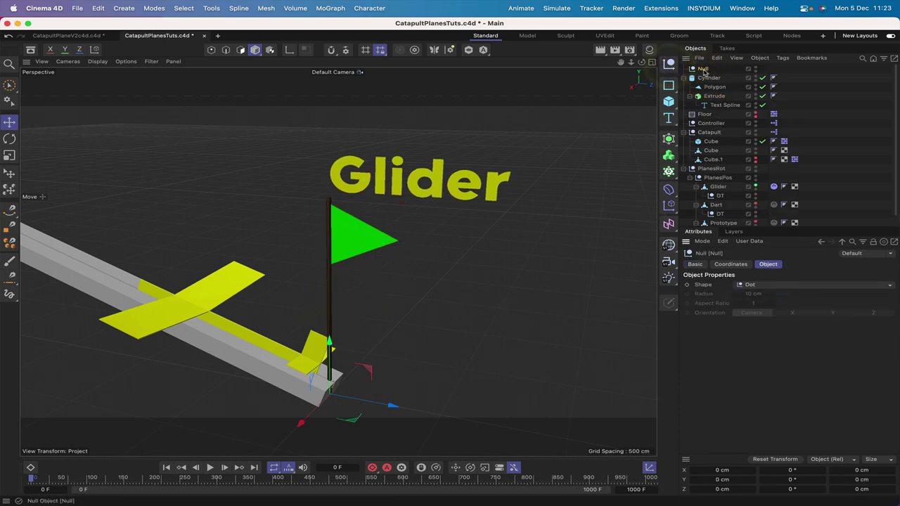
left_click_drag(703, 70, 714, 80)
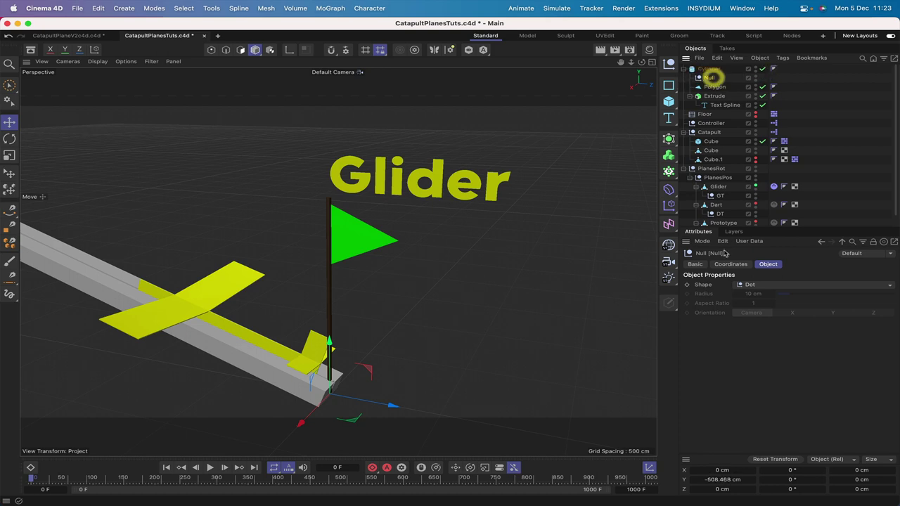
left_click(731, 265)
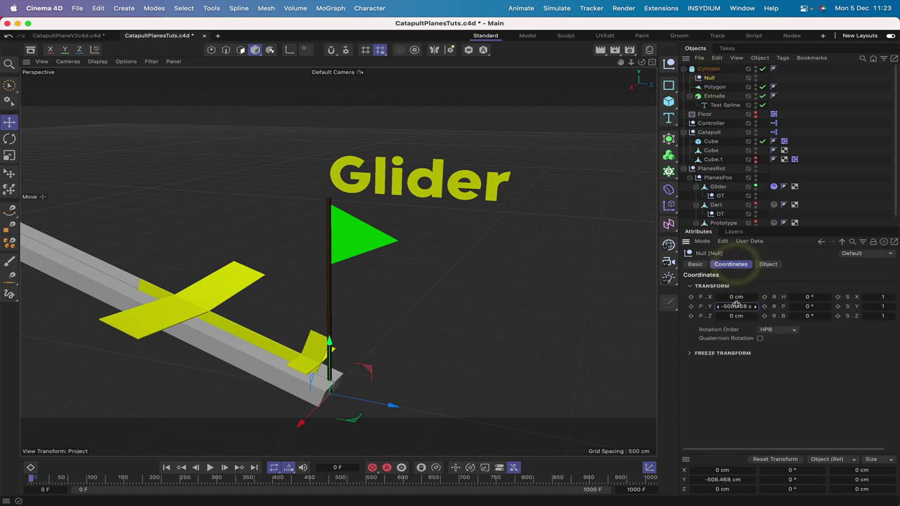
left_click(735, 306)
type("9")
key("Return")
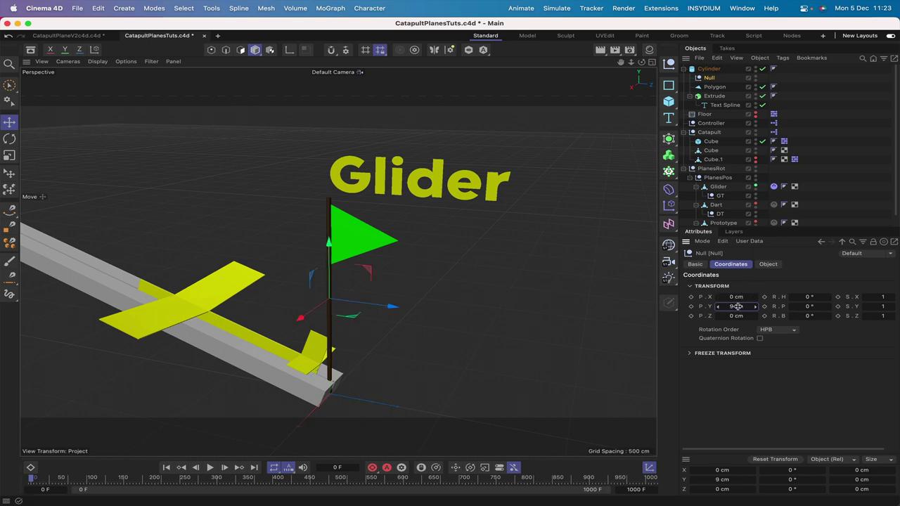
type("00")
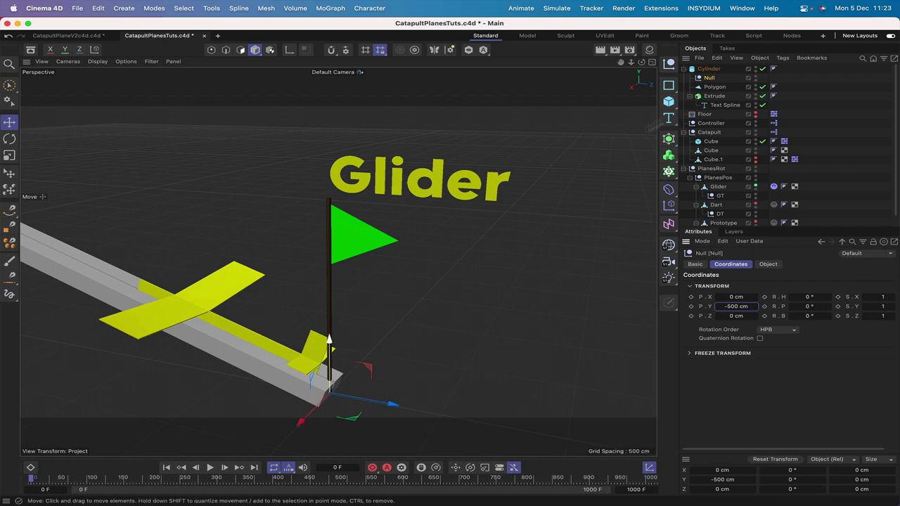
Move the Null out of the Cylinder to the top level of the hierarchy and rename it GFlag
left_click_drag(709, 78, 708, 69)
double_click(705, 68)
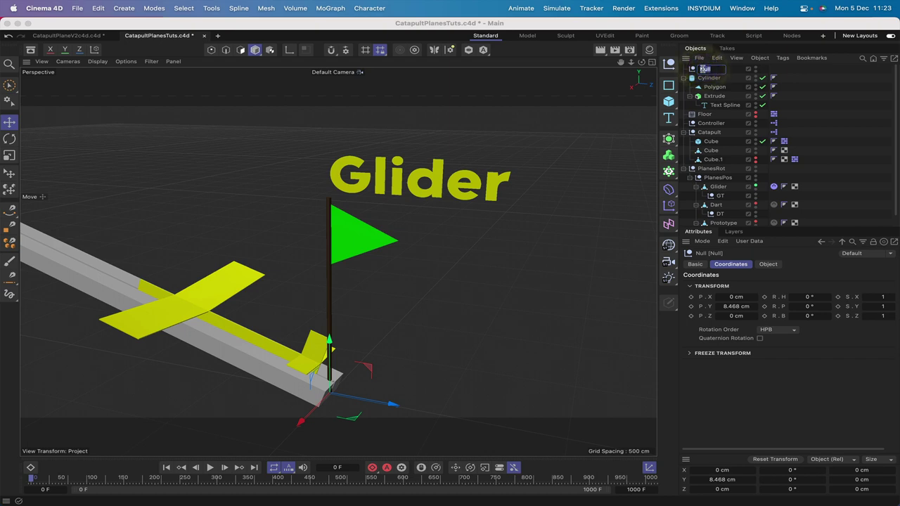
type("GFlag")
key("Return")
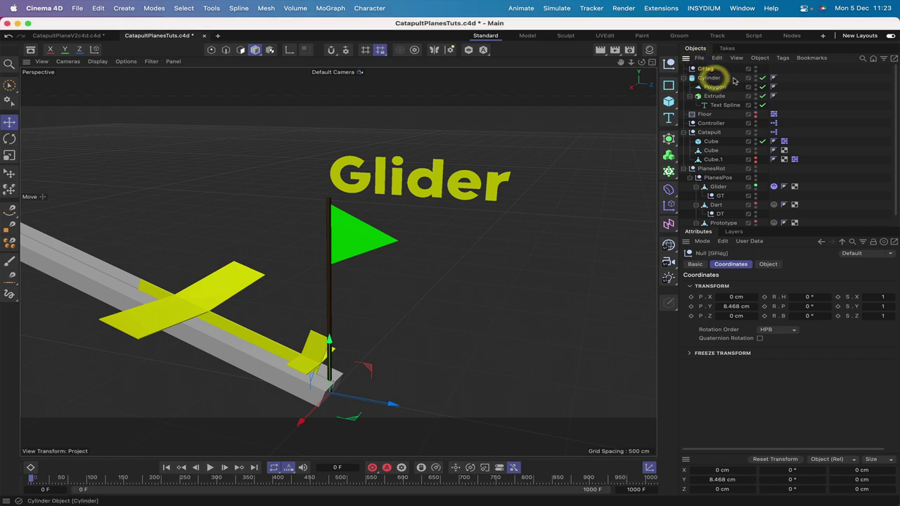
Place the Cylinder with its Polygon and extruded text inside the GFlag null
left_click(710, 106, "shift")
left_click_drag(707, 81, 705, 69)
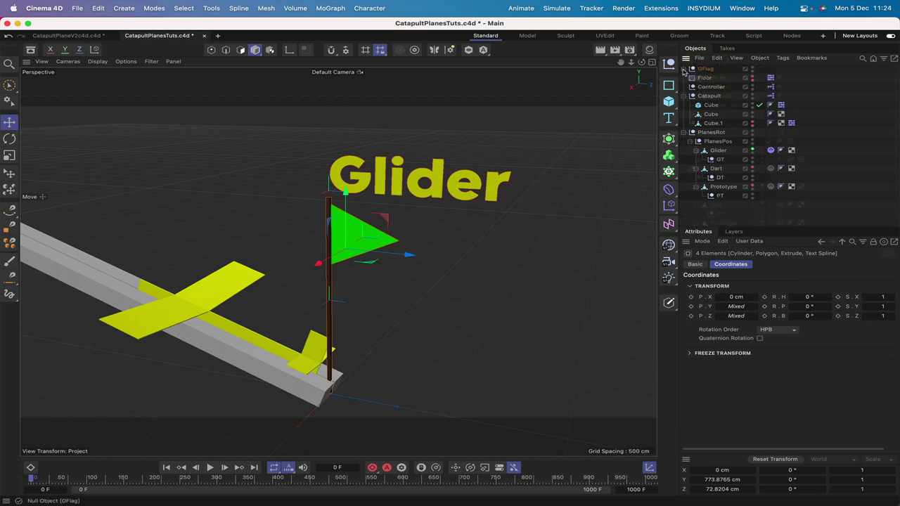
left_click(683, 68)
Wrap the GFlag null in a new parent Null named Flags and collapse the GFlag hierarchy
left_click(702, 70)
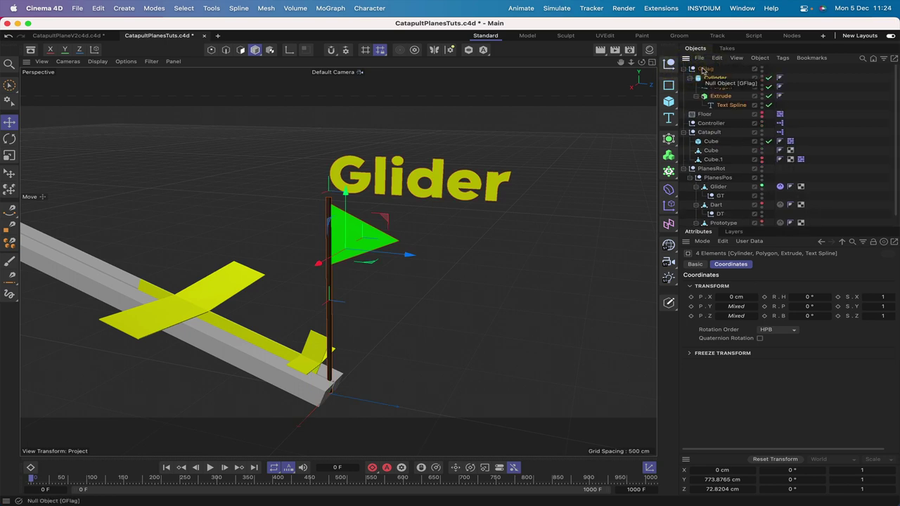
left_click(705, 69)
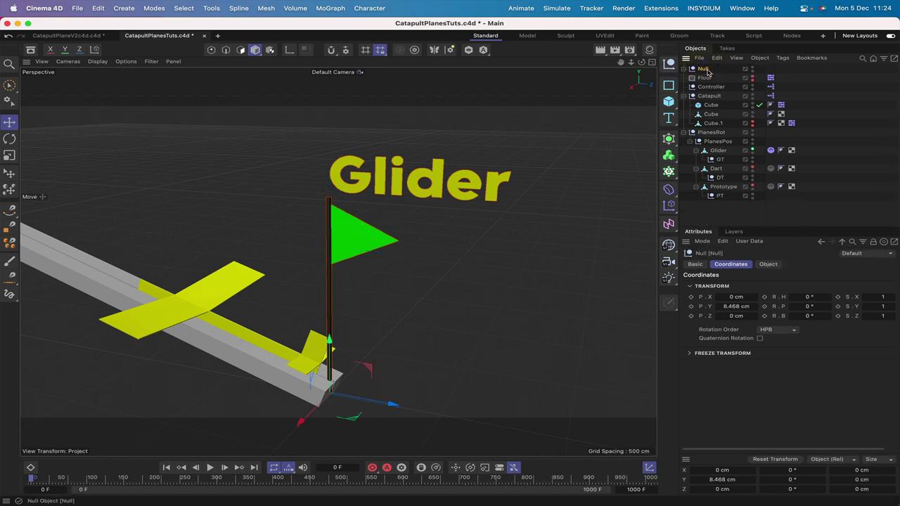
left_click(669, 64, "alt")
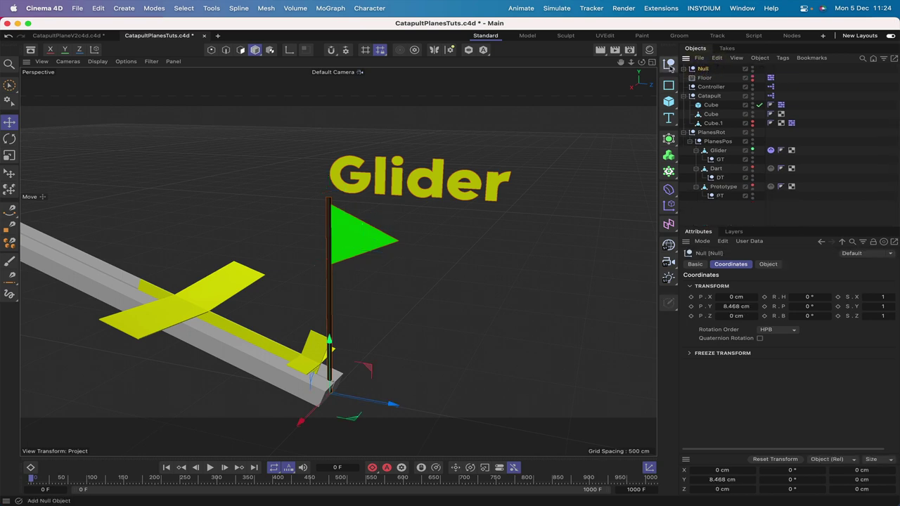
left_click(684, 69)
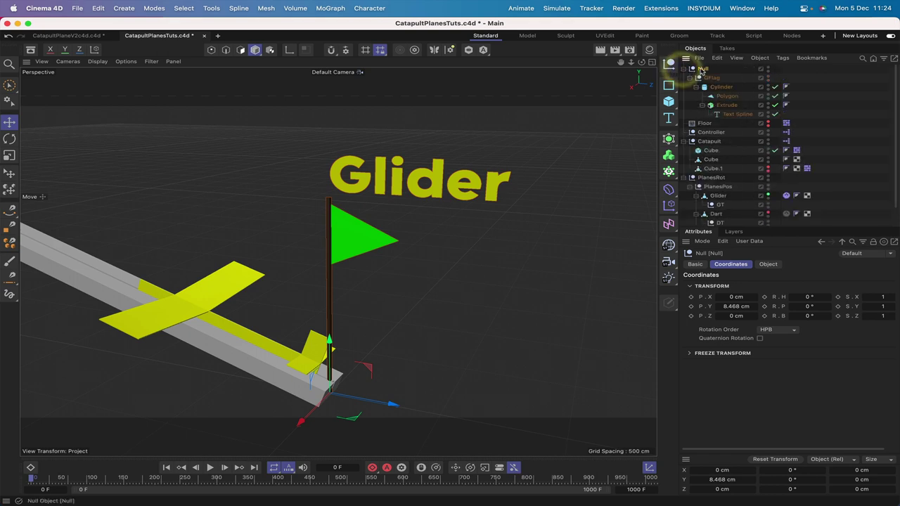
double_click(701, 68)
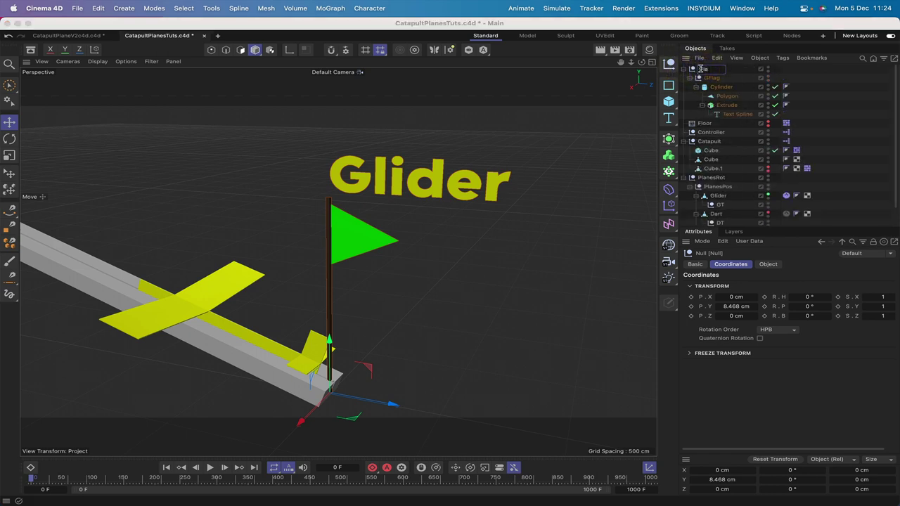
type("Flags")
key("Return")
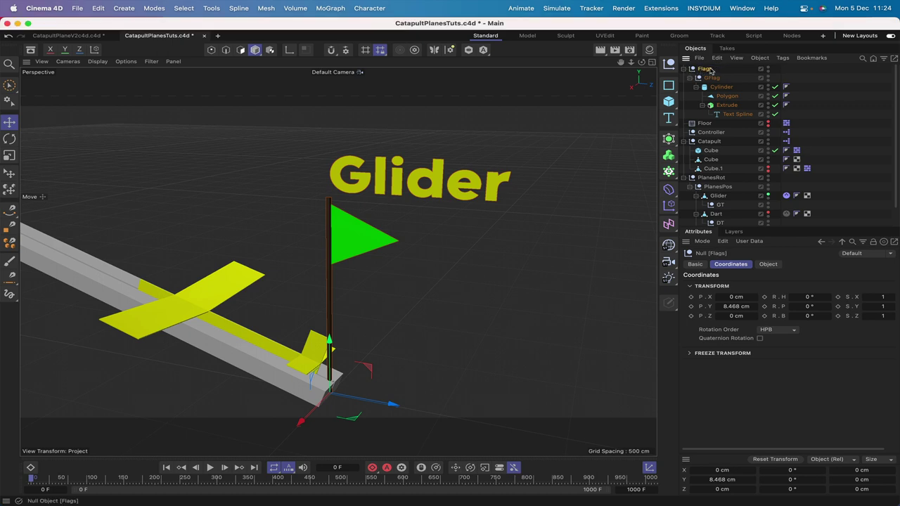
left_click(698, 78)
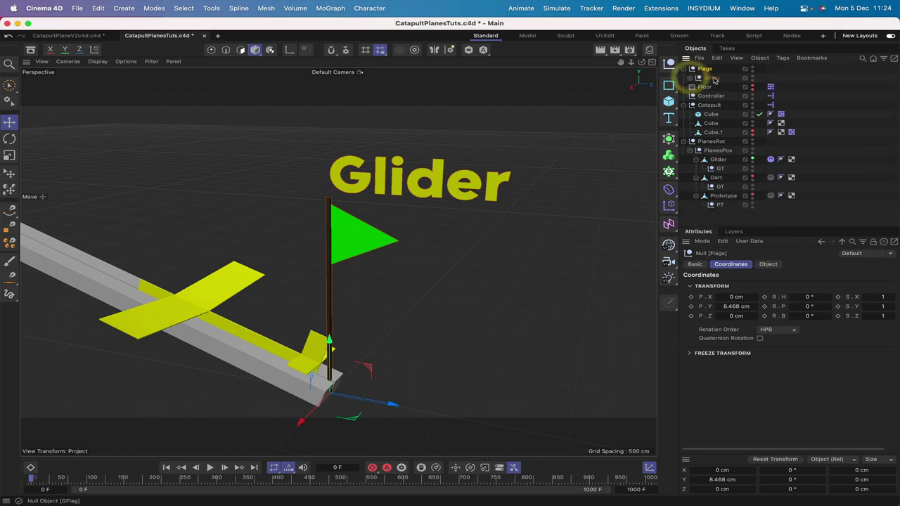
Duplicate the GFlag null twice inside Flags and rename the copies DFlag and PFlag
left_click_drag(716, 84, 712, 90)
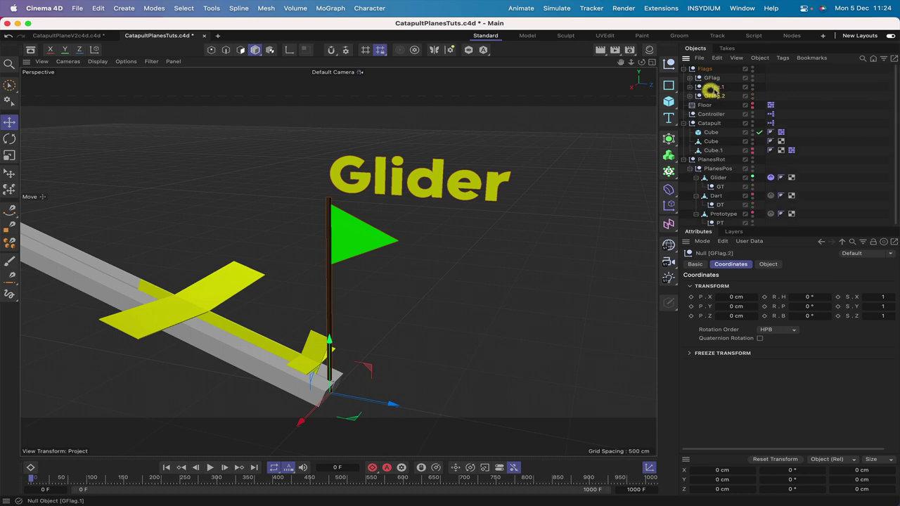
double_click(716, 87)
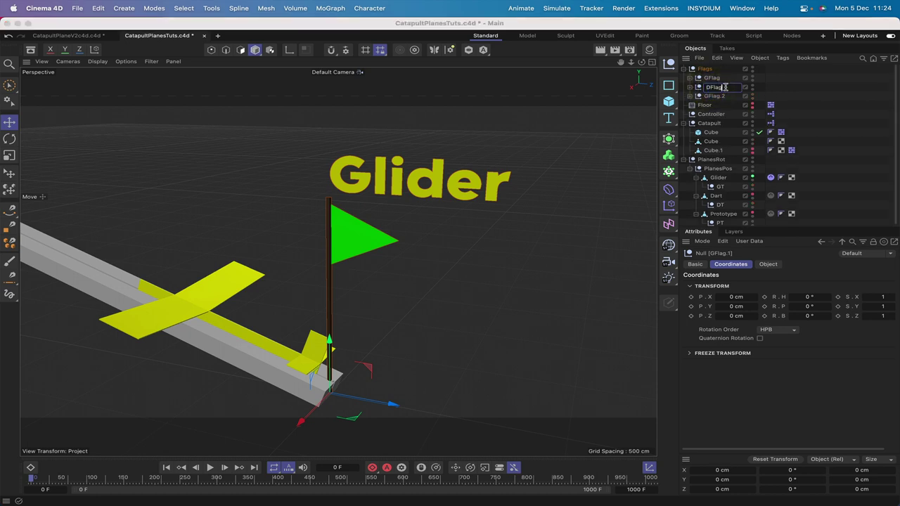
key("Return")
double_click(706, 96)
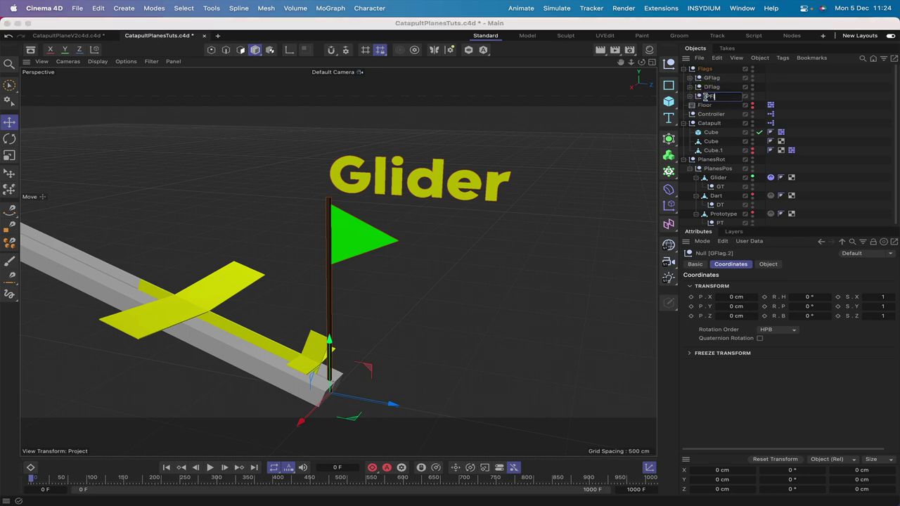
type("PFlag")
key("Return")
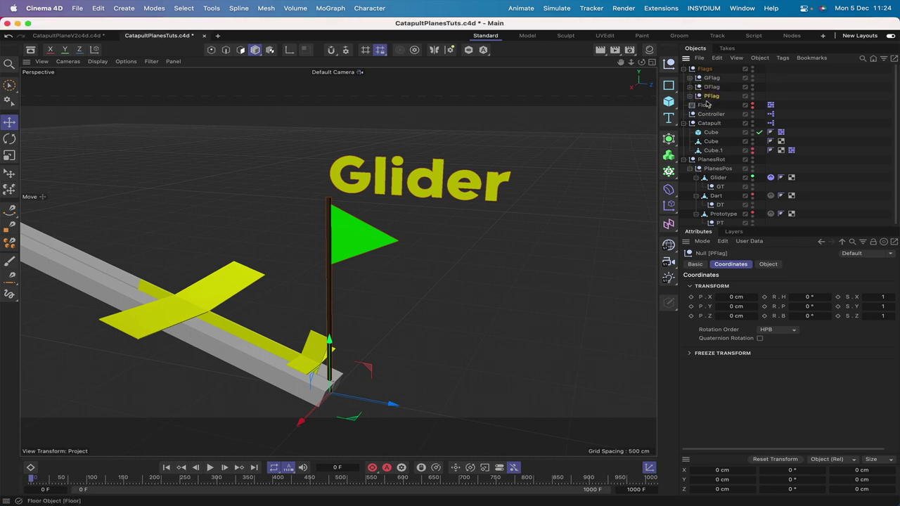
Change the Text Spline inside the DFlag hierarchy to read Dart
left_click(690, 86)
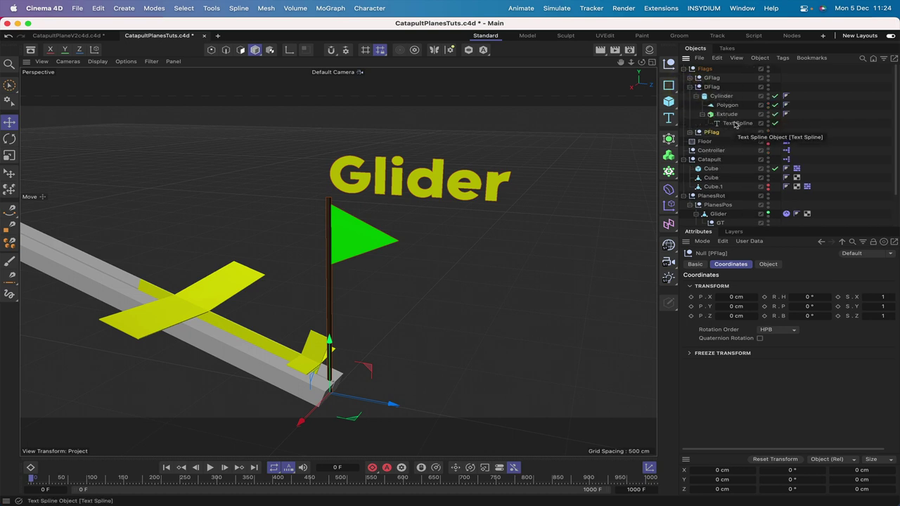
left_click(734, 123)
left_click(767, 264)
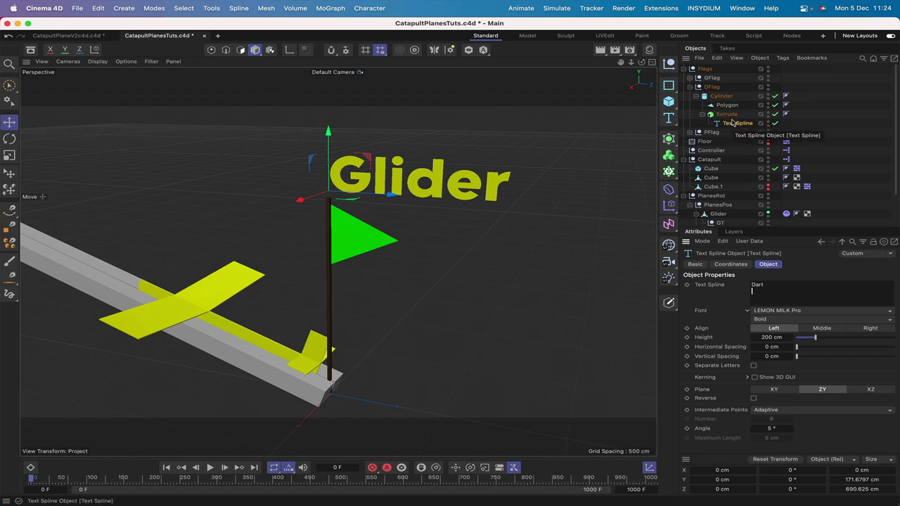
Expand the PFlag hierarchy and change its Text Spline to read Prototype
left_click_drag(705, 99, 711, 134, "ctrl")
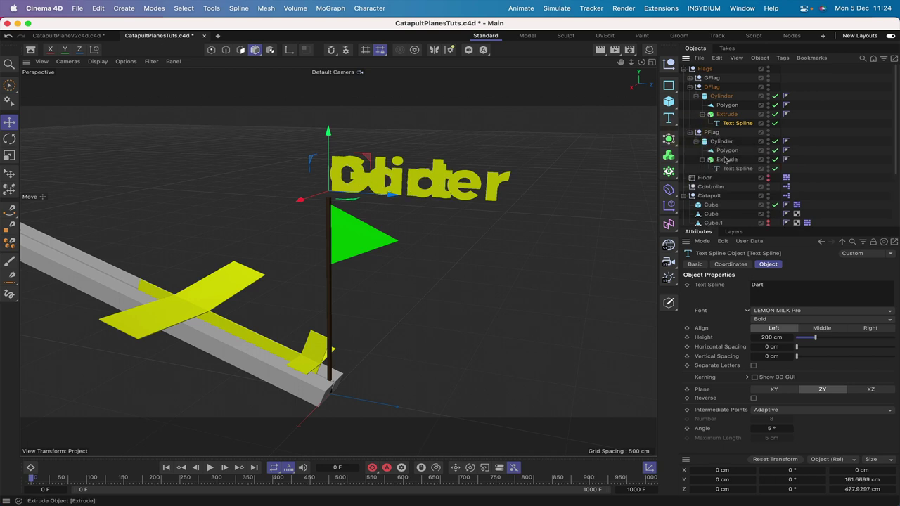
left_click(728, 169)
left_click_drag(774, 284, 736, 284)
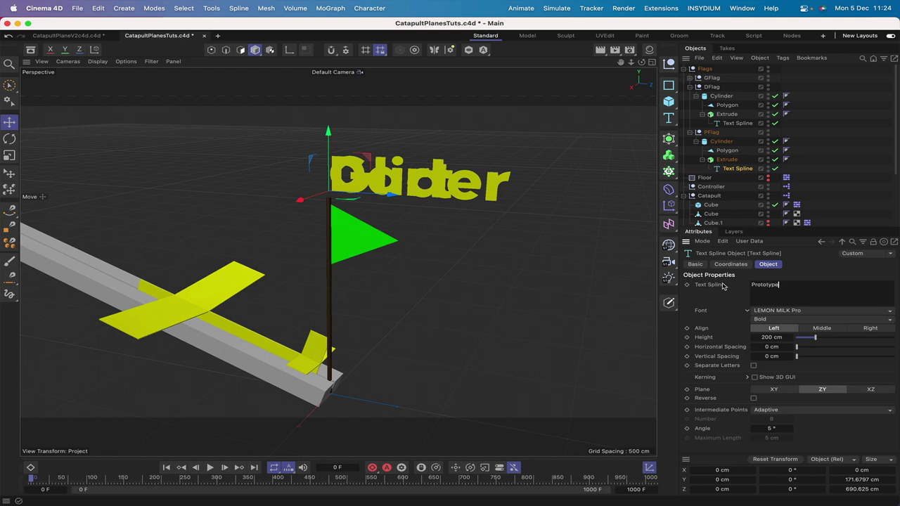
type("Prototype")
left_click(720, 294)
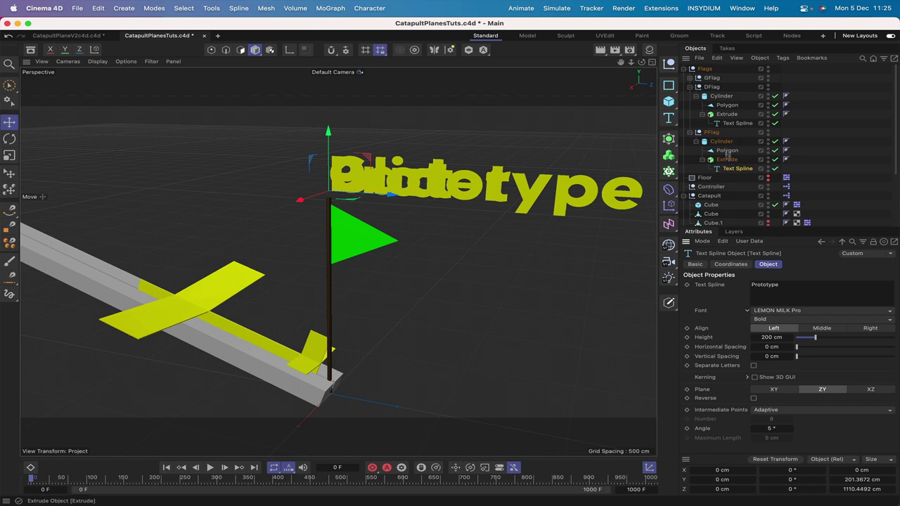
Color the DFlag Extrude a slightly darkened red, with green at 24 and blue at 32
left_click(724, 114)
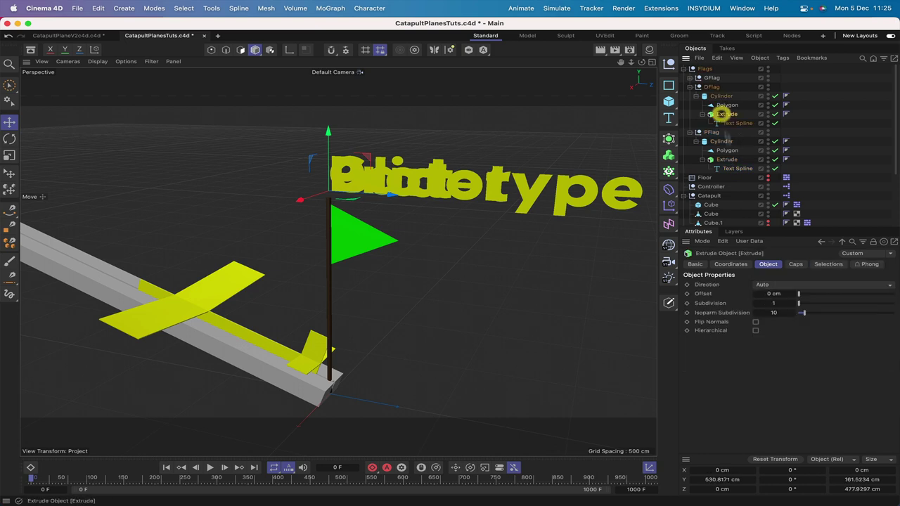
left_click(695, 263)
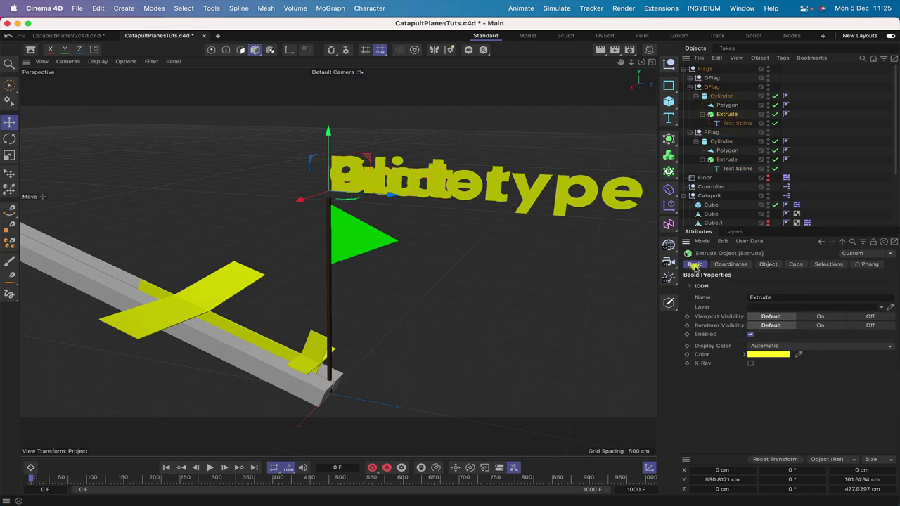
left_click(764, 355)
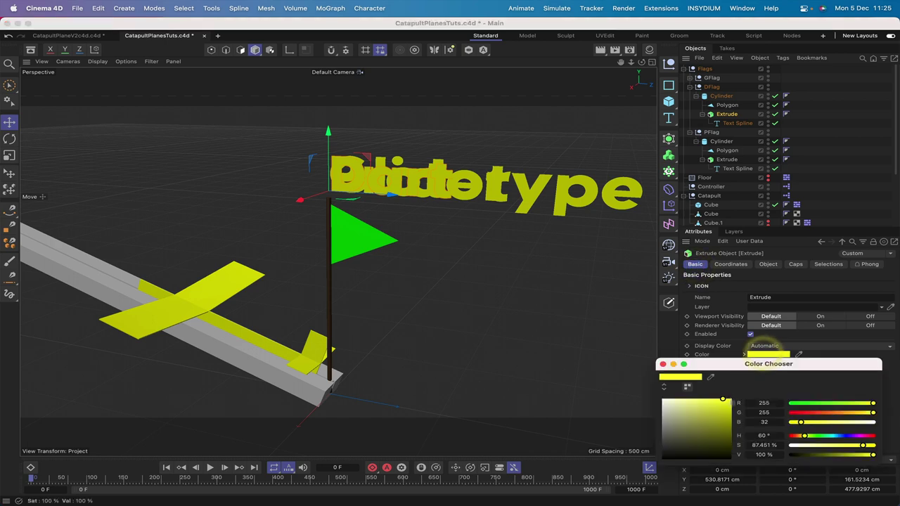
left_click(798, 413)
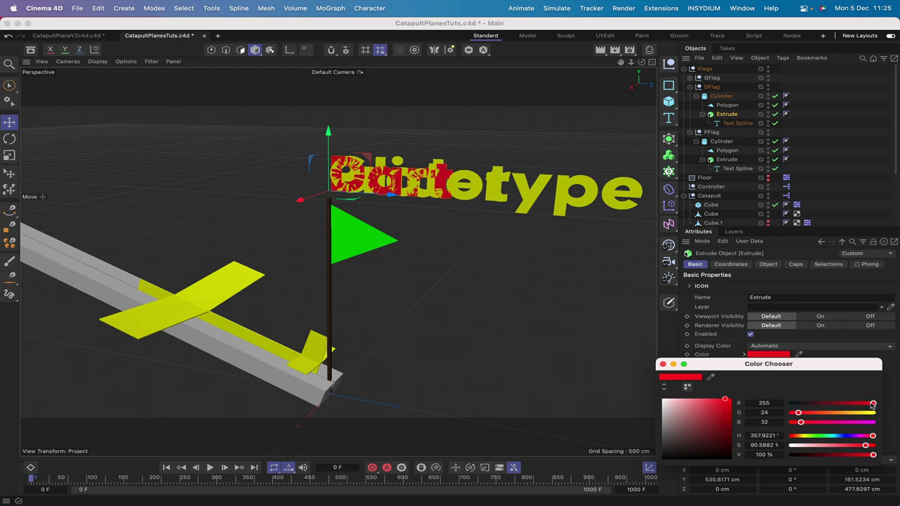
left_click_drag(872, 404, 861, 404)
left_click(662, 365)
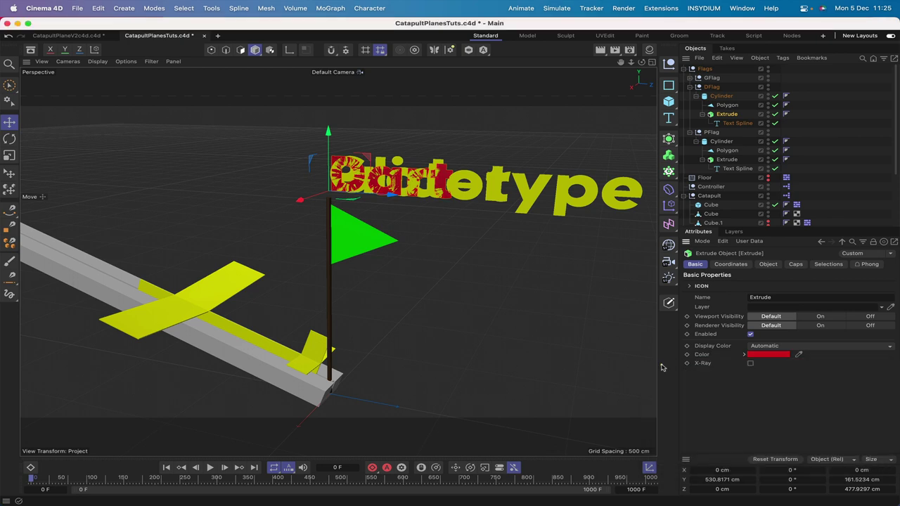
Color the PFlag Extrude cyan with RGB values 36, 255, 242
left_click(728, 160)
left_click(764, 354)
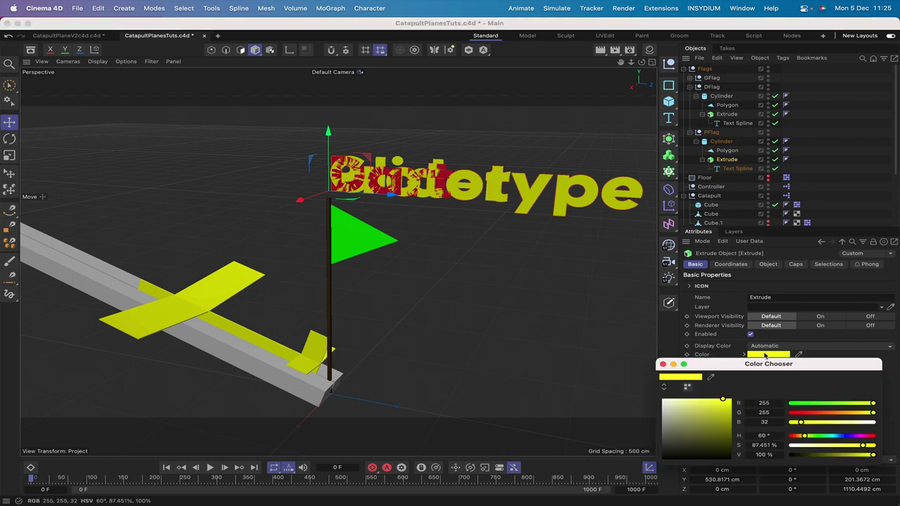
left_click(804, 405)
left_click_drag(803, 405, 802, 405)
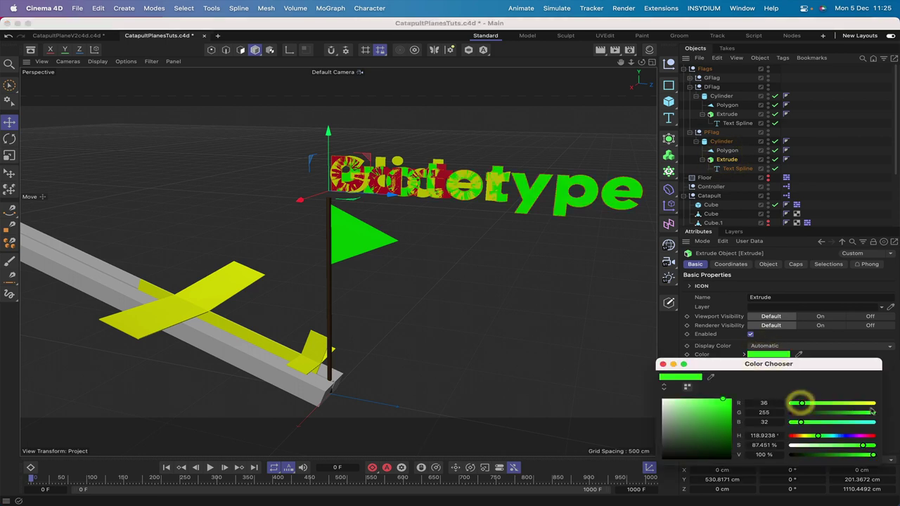
left_click(871, 422)
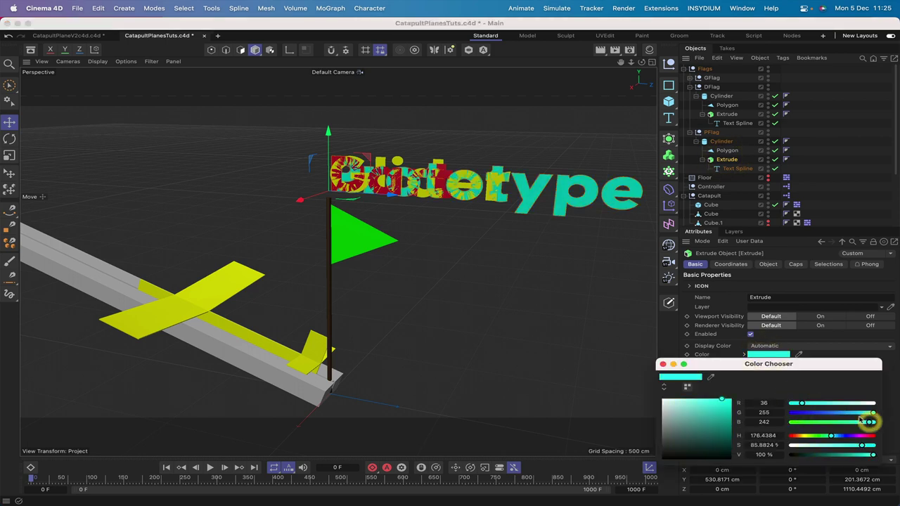
left_click(662, 365)
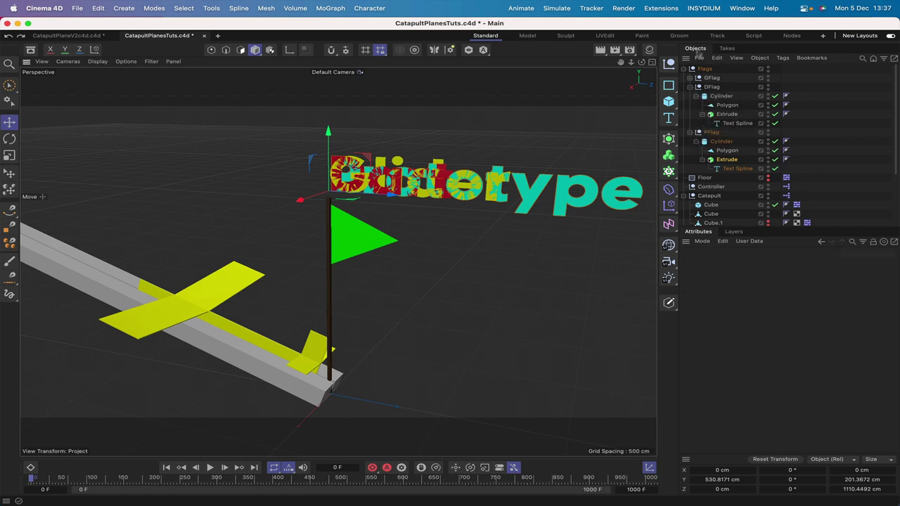
Move the Flags null to the end of the hierarchy, below PlanesRot, and expand it again
left_click(693, 69)
left_click_drag(692, 68, 691, 201)
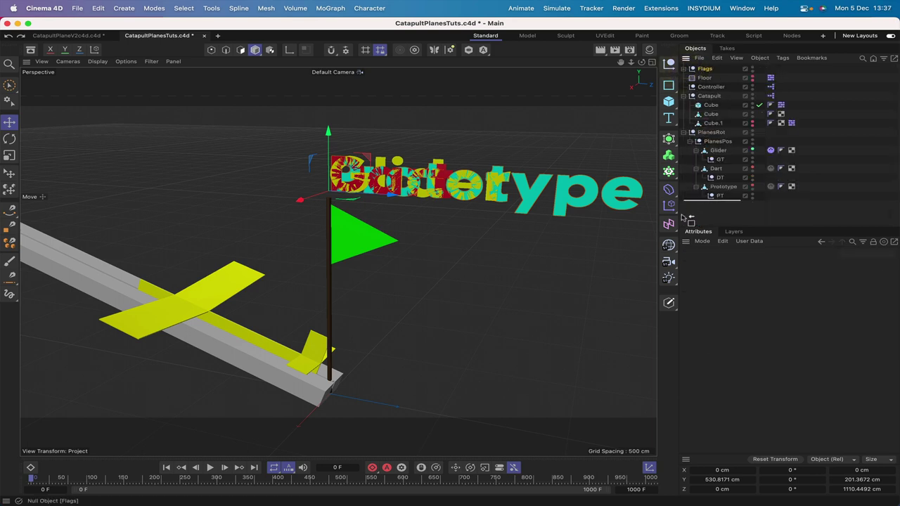
left_click(684, 195)
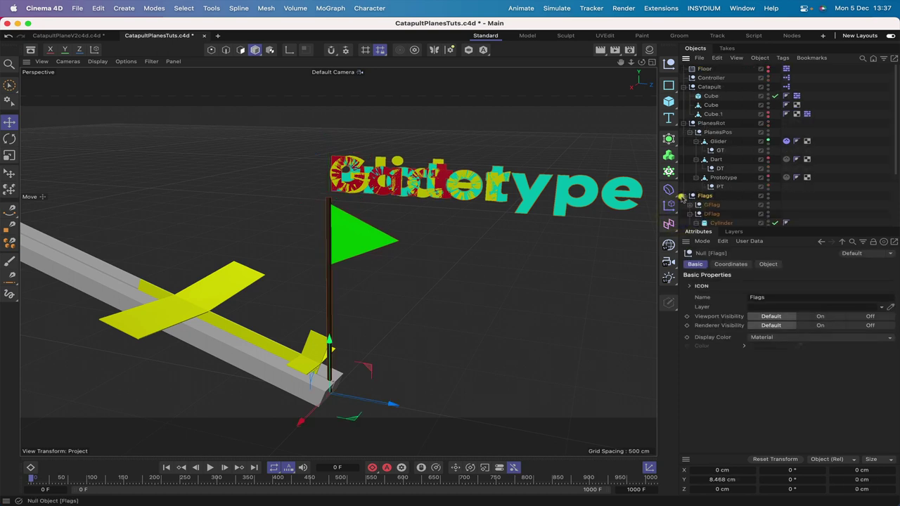
Add an XPresso tag to the PlanesRot null and place its editor window over the viewport
left_click(708, 124)
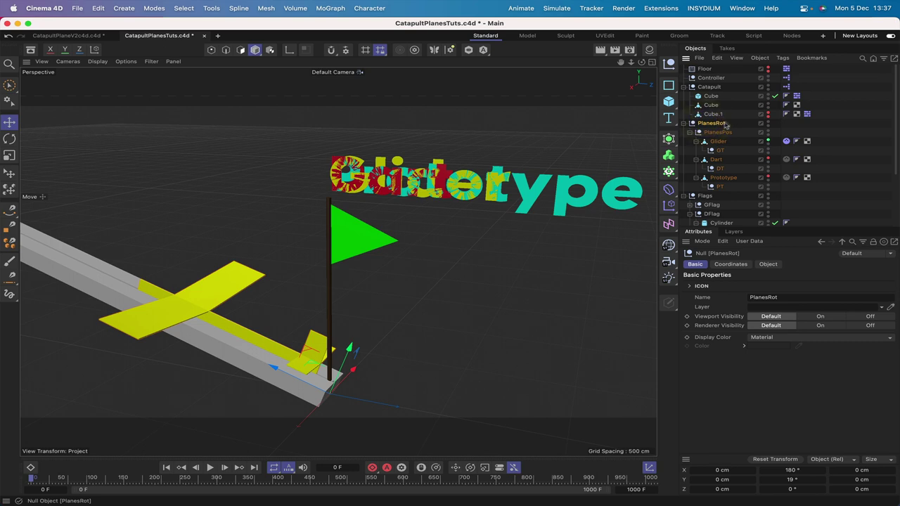
left_click(780, 57)
mouse_move(804, 164)
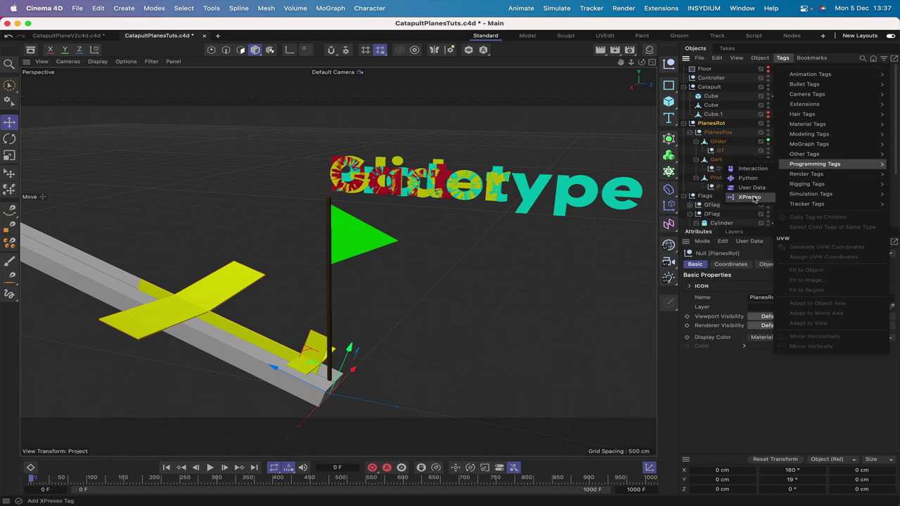
left_click(749, 197)
left_click_drag(701, 197, 615, 30)
left_click_drag(494, 35, 507, 37)
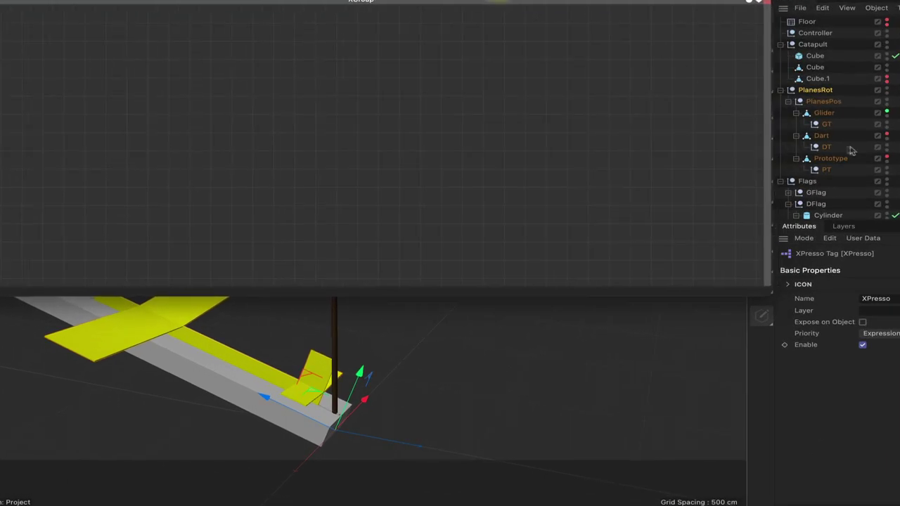
Add the GT, DT and PT nulls as nodes in the XPresso editor and arrange them in a column
left_click(827, 125)
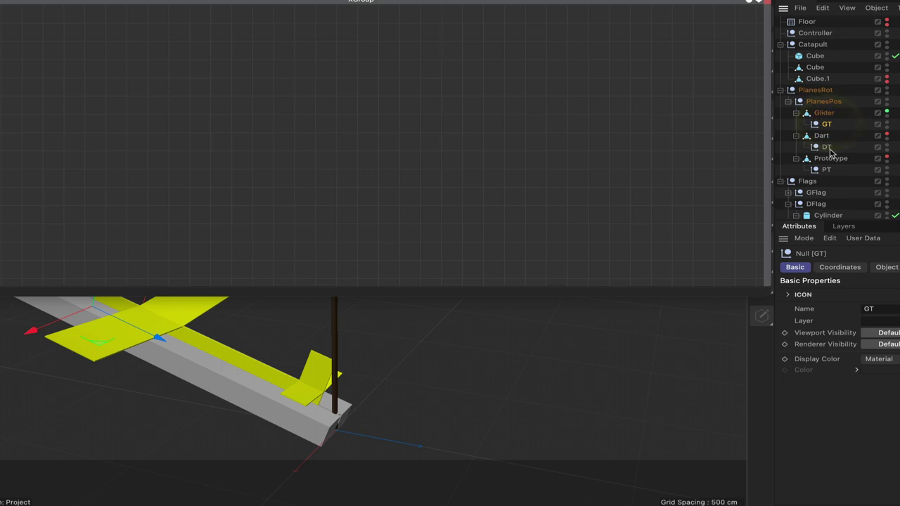
left_click(826, 147, "ctrl")
left_click(826, 170, "ctrl")
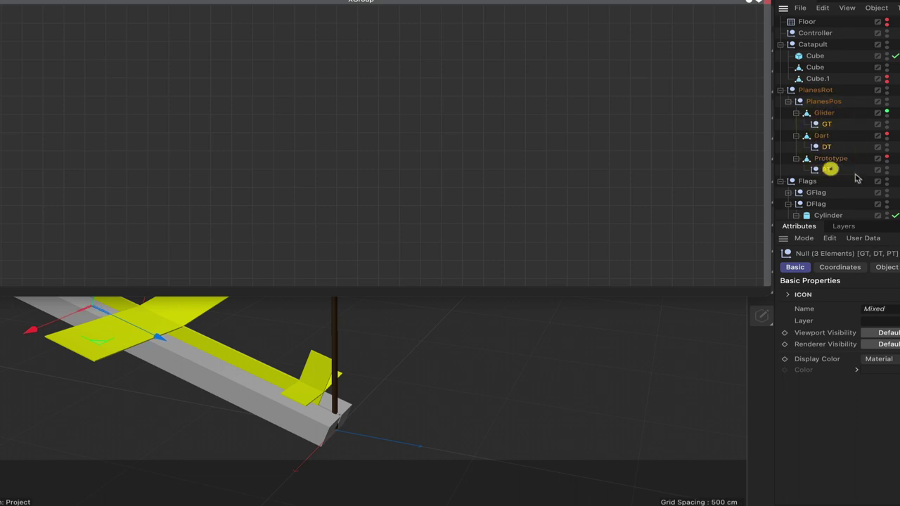
left_click(827, 125)
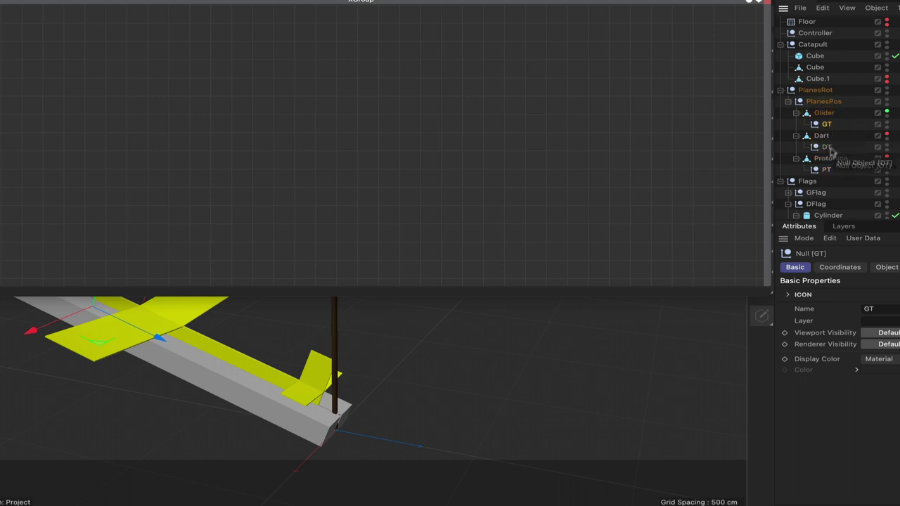
left_click(826, 146, "ctrl")
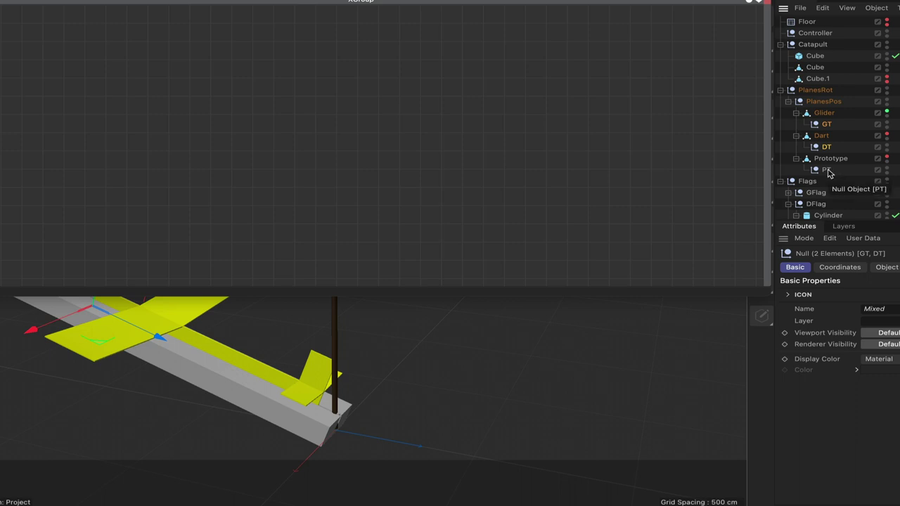
left_click(827, 170, "ctrl")
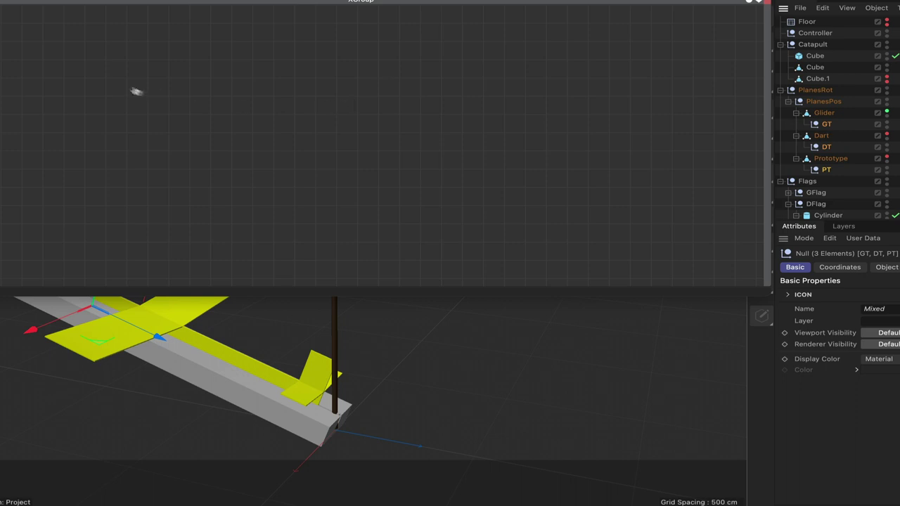
left_click_drag(135, 91, 82, 116)
left_click(73, 56)
left_click_drag(80, 63, 80, 90)
mouse_move(79, 56)
left_mouse_down()
mouse_move(97, 52)
mouse_move(86, 45)
left_mouse_up()
left_click(85, 44)
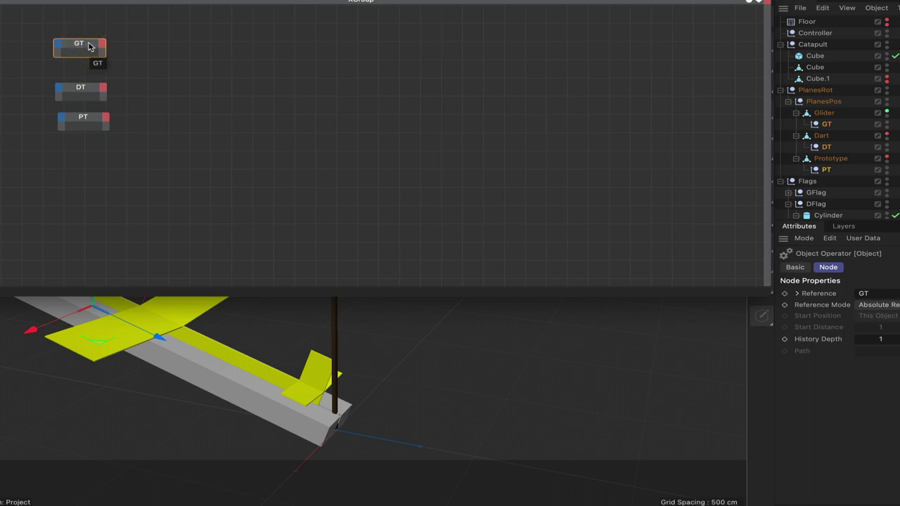
Add Global Position . Y and Global Position outputs to the GT node and enlarge the node to fit its ports
left_click(103, 45)
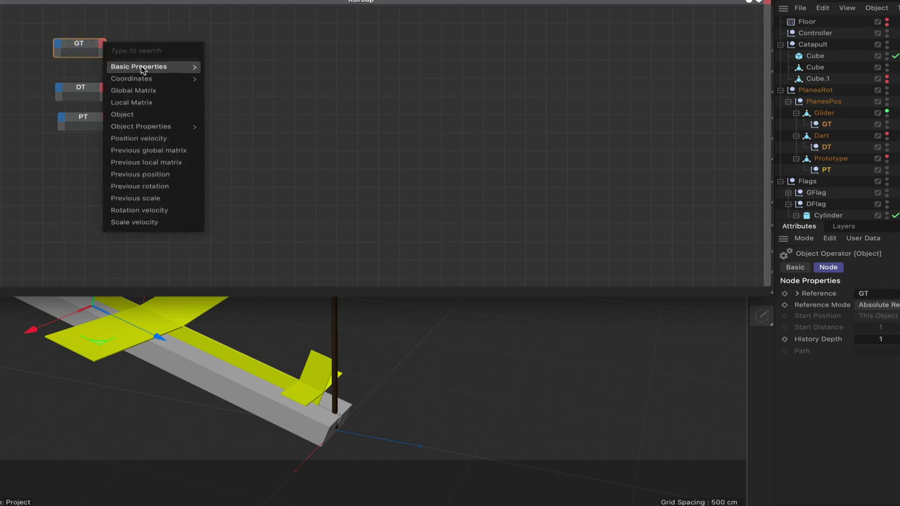
mouse_move(141, 78)
mouse_move(232, 92)
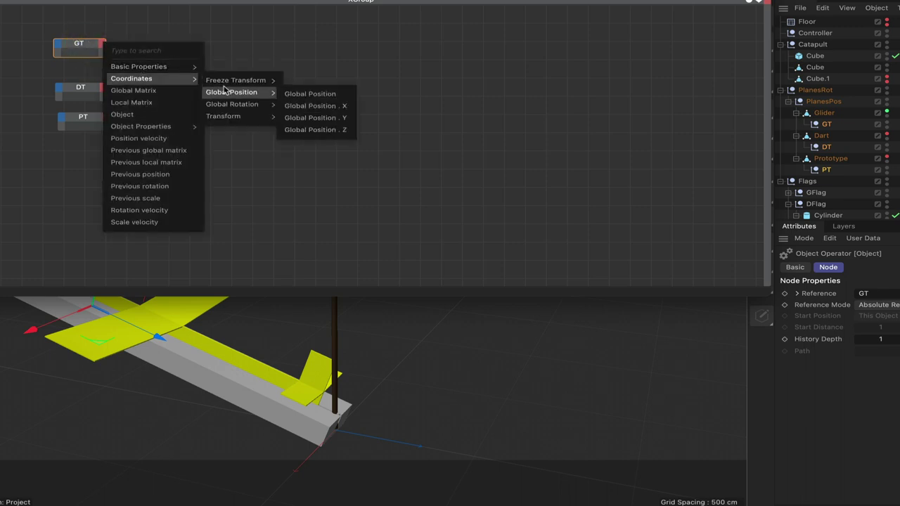
left_click(326, 117)
left_click(104, 45)
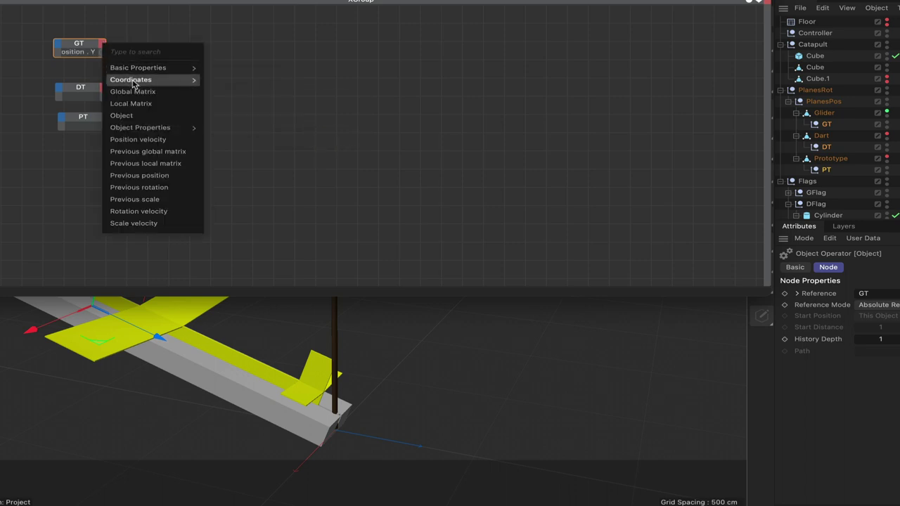
mouse_move(140, 79)
mouse_move(232, 93)
left_click(309, 95)
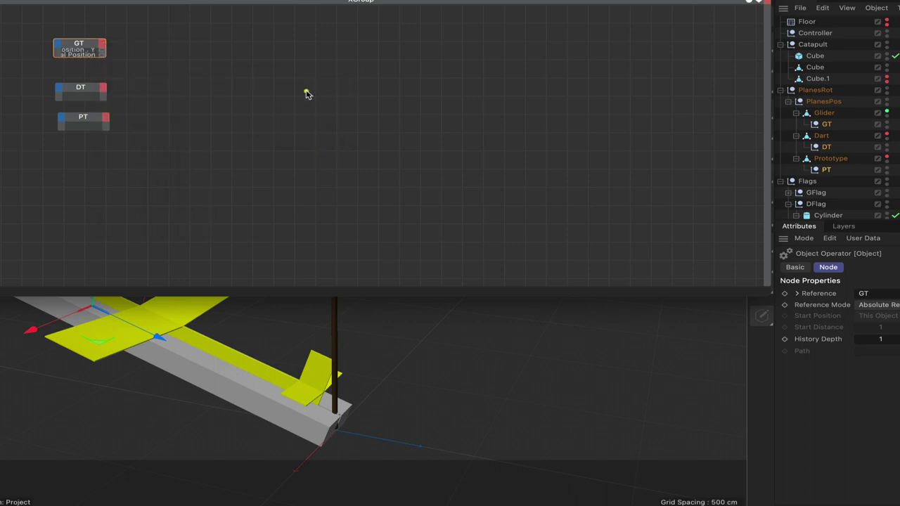
left_click(90, 41)
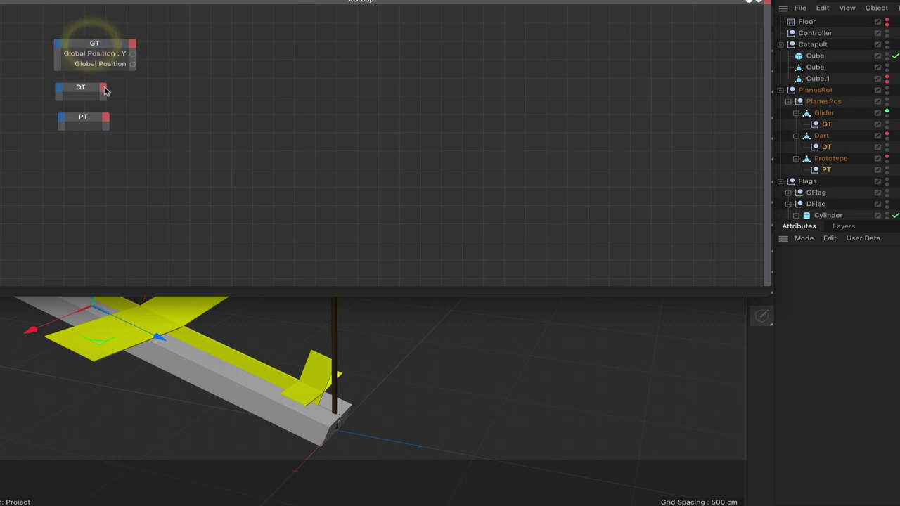
Add Global Position . Y and Global Position outputs to the DT node and enlarge the node to fit its ports
left_click(103, 88)
mouse_move(136, 127)
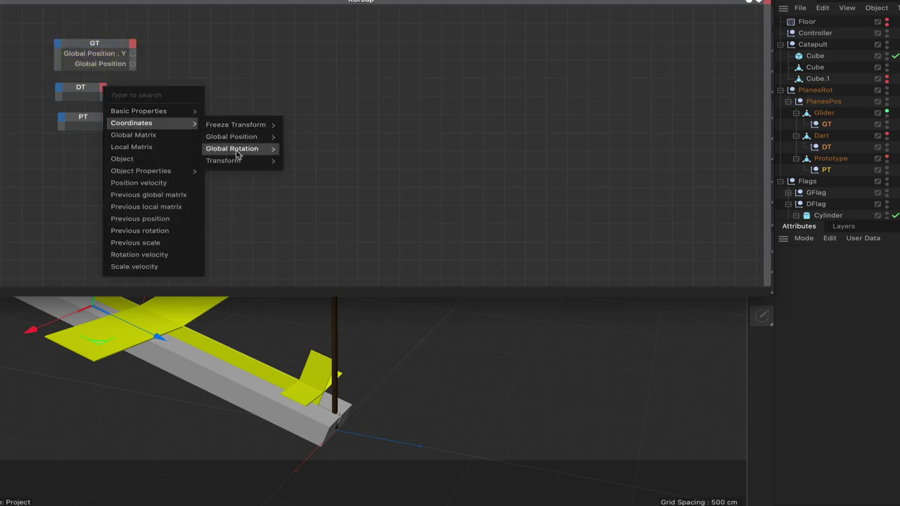
mouse_move(234, 130)
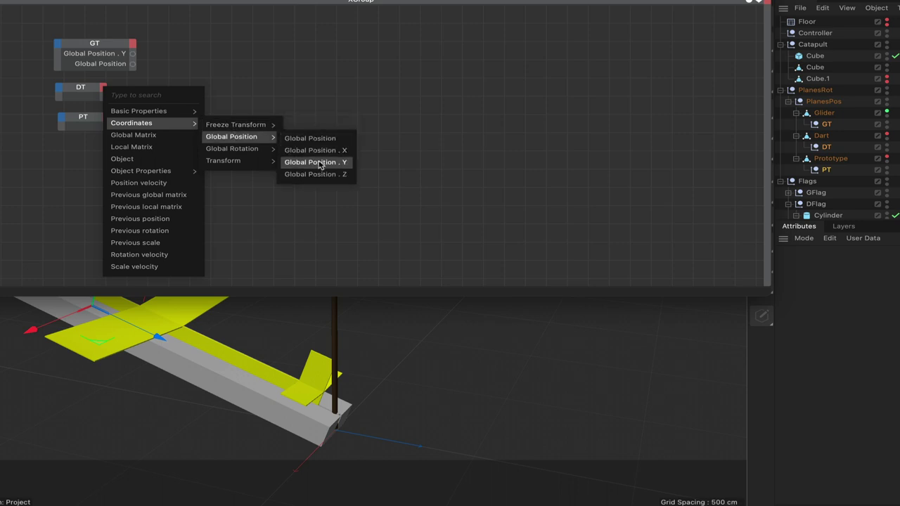
left_click(314, 162)
left_click(104, 88)
mouse_move(132, 123)
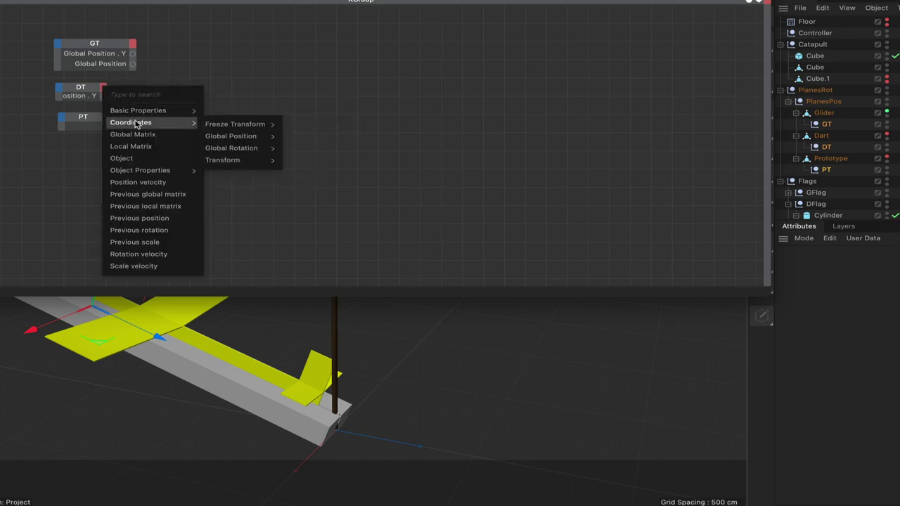
mouse_move(235, 135)
left_click(321, 139)
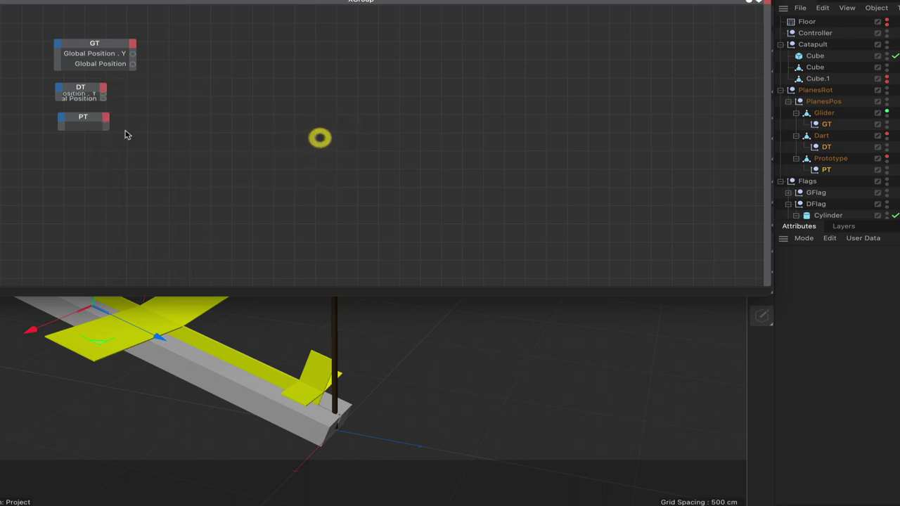
left_click(91, 85)
Move the PT node down, give it Global Position . Y and Global Position outputs, and enlarge it in line with the other nodes
left_click_drag(83, 116, 83, 130)
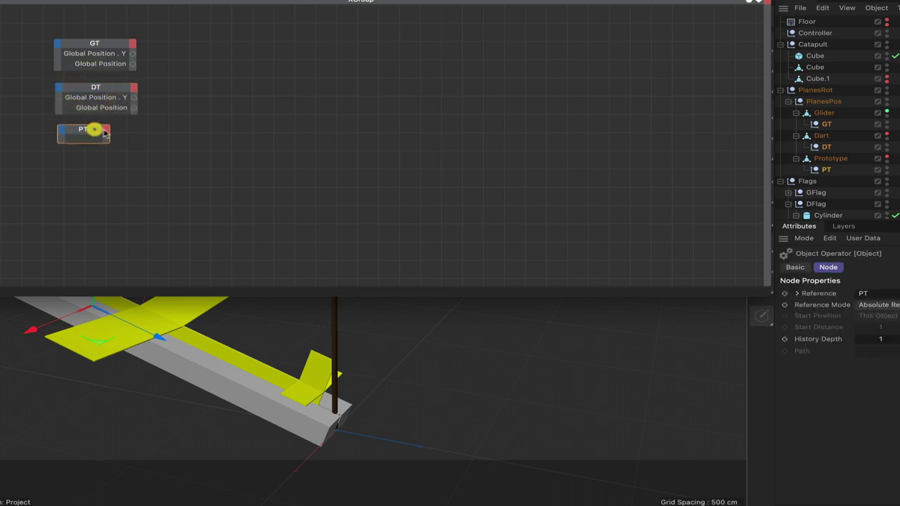
left_click(106, 129)
mouse_move(134, 167)
mouse_move(232, 180)
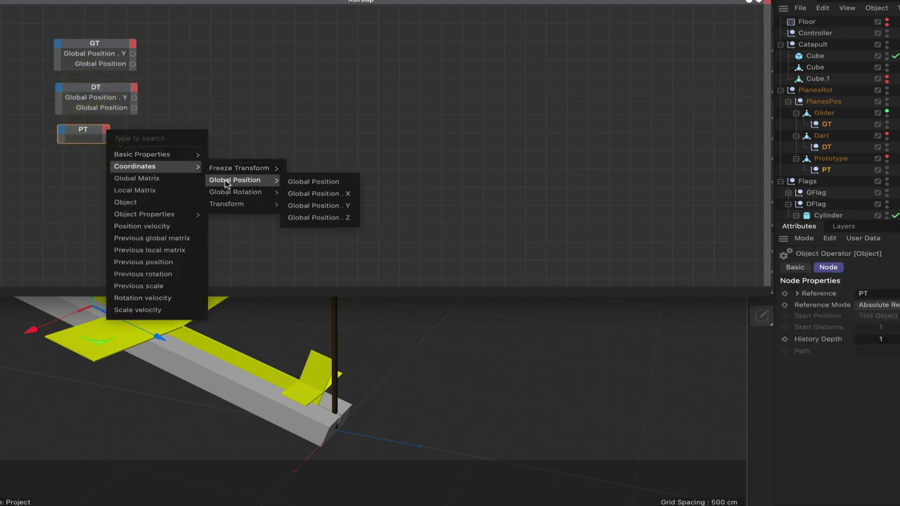
left_click(316, 205)
left_click(106, 130)
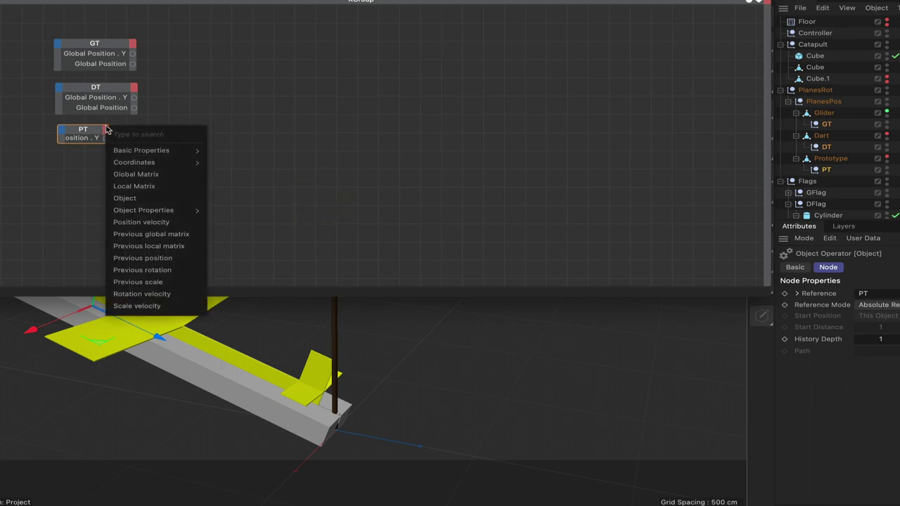
mouse_move(140, 162)
mouse_move(256, 167)
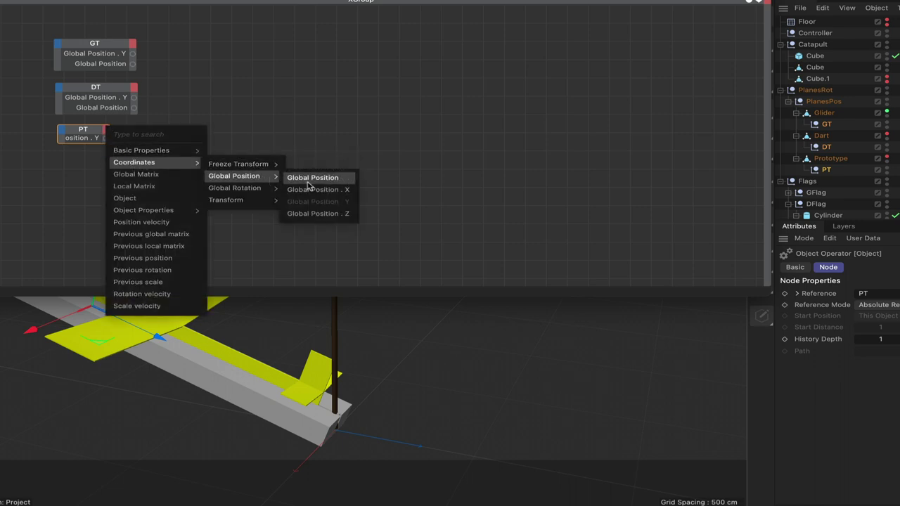
left_click(309, 181)
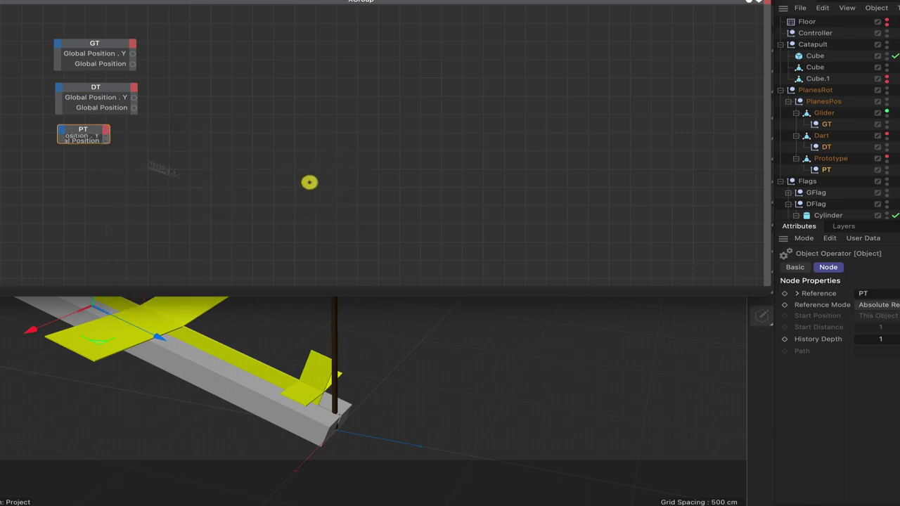
left_click(95, 132)
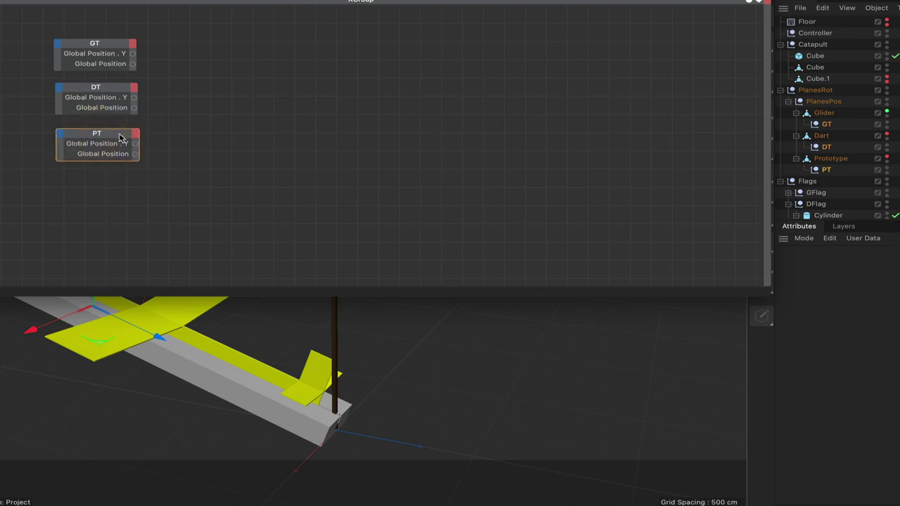
left_click(119, 138)
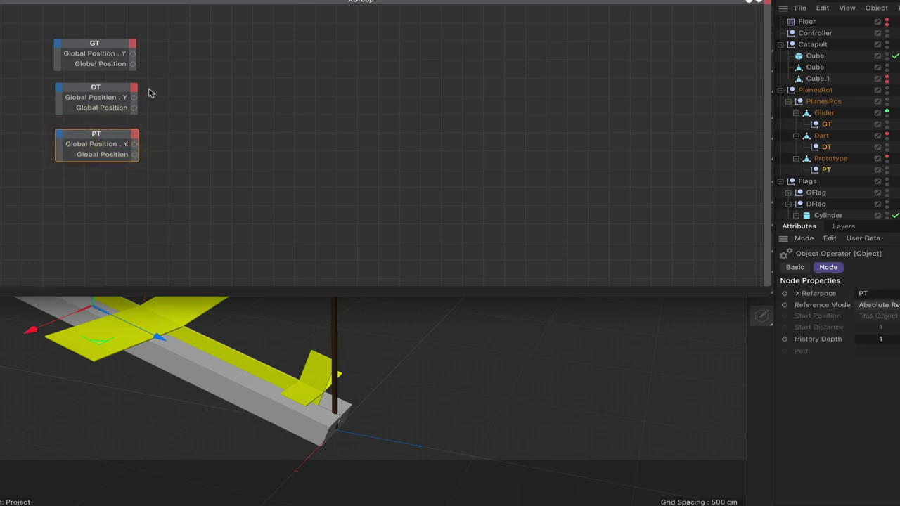
Bring the nodes back into view at 100% zoom and extend the XPresso editor window downward for more workspace
scroll(424, 73, "right", 5)
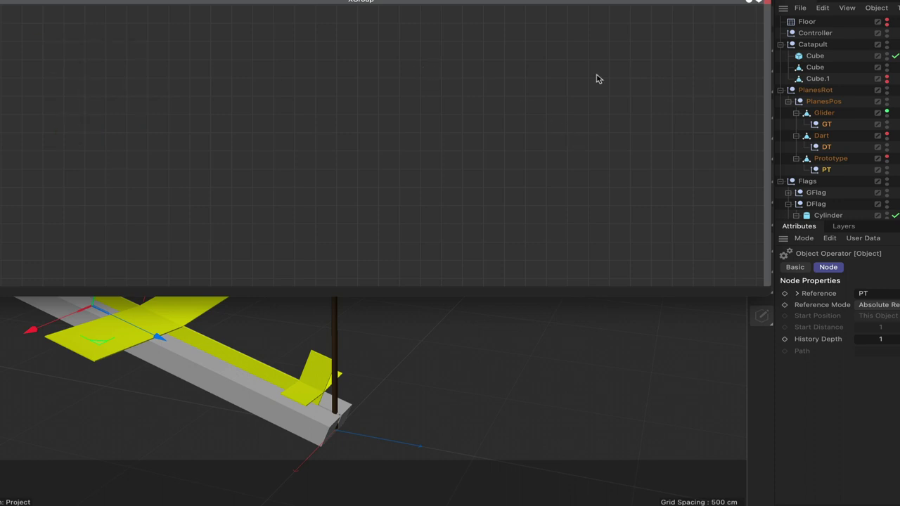
key("h")
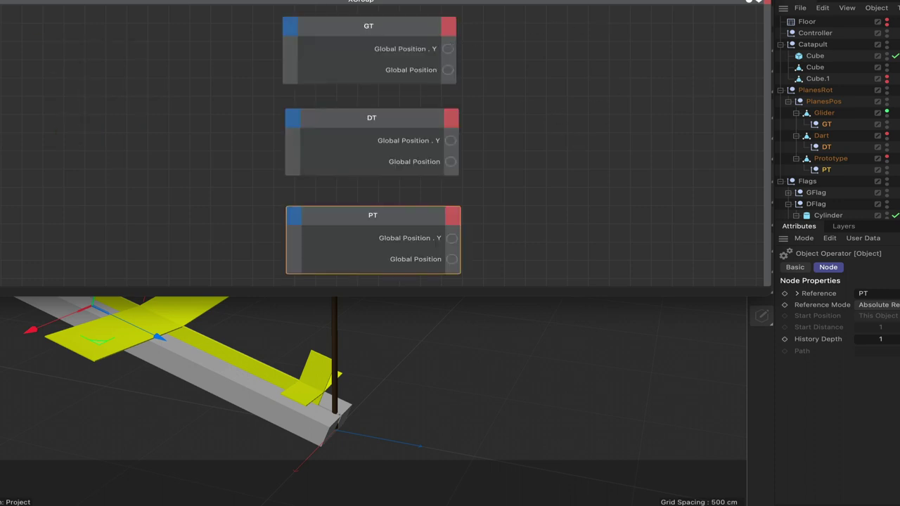
left_click(35, 2)
mouse_move(3, 3)
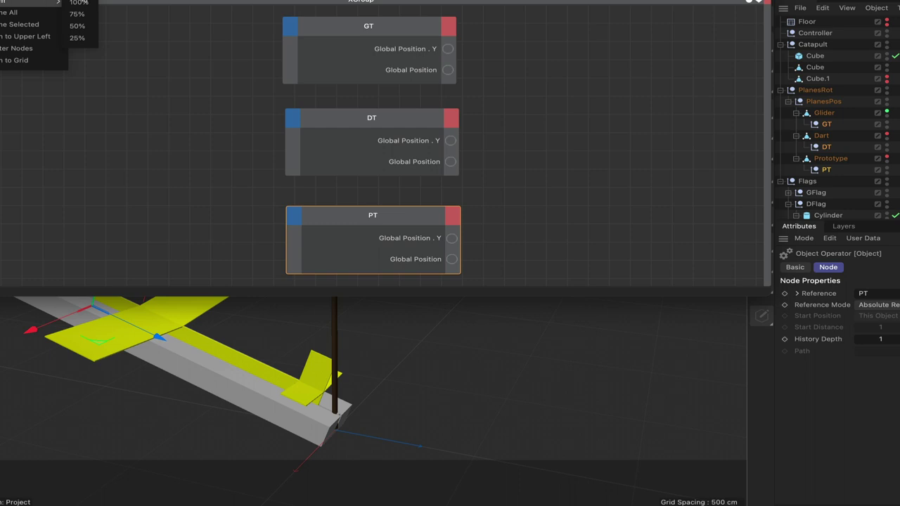
left_click(79, 2)
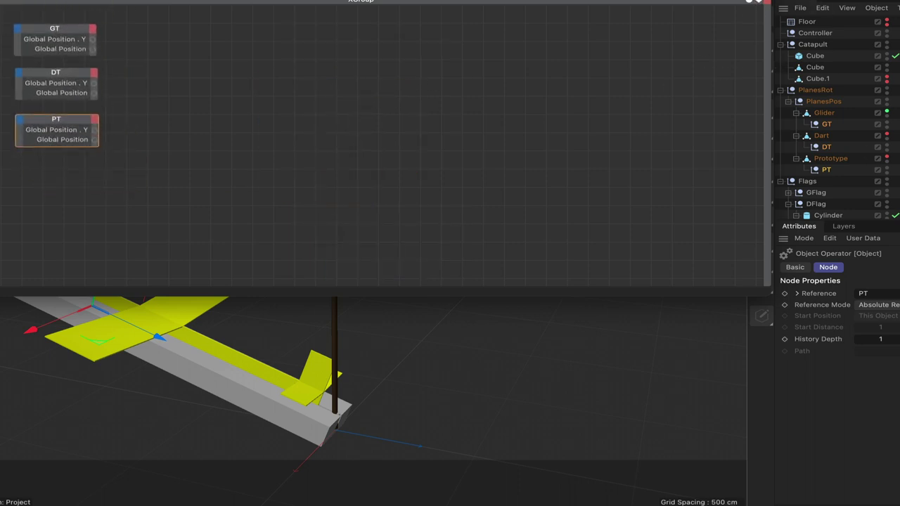
left_click_drag(731, 288, 731, 374)
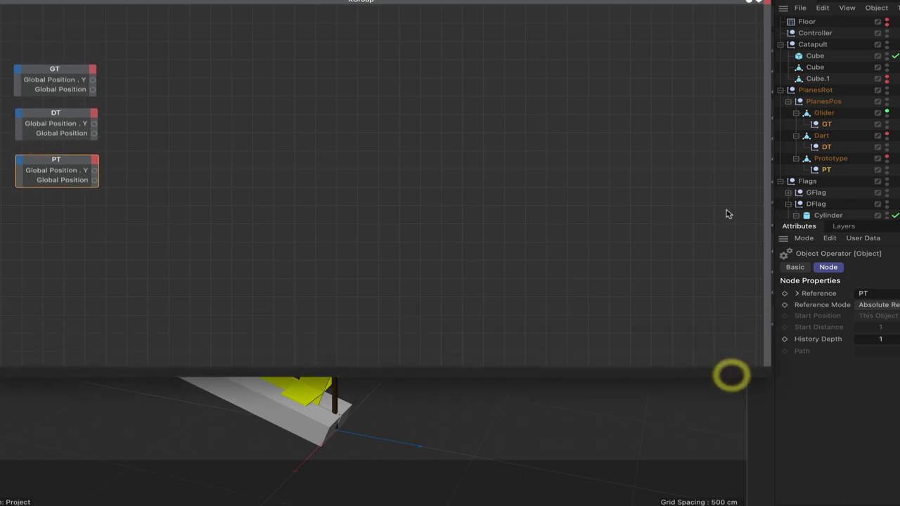
left_click(751, 7)
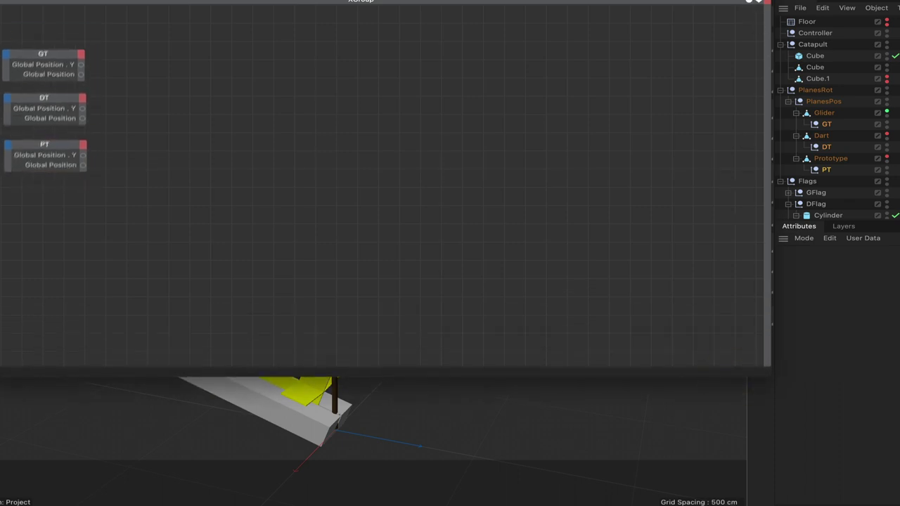
Collapse the DFlag and PFlag hierarchies, then add GFlag, DFlag and PFlag as nodes in a column below the tracking nodes
scroll(856, 178, "down", 3)
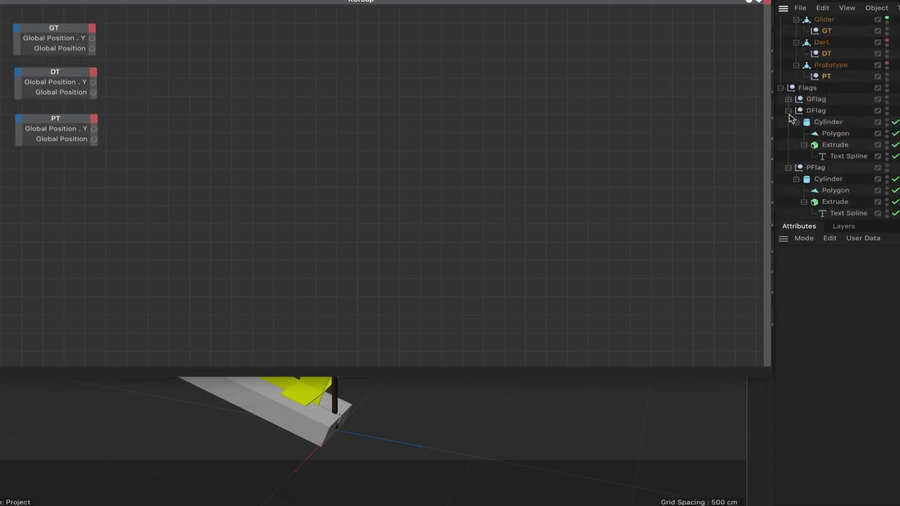
left_click(788, 110)
left_click(788, 167)
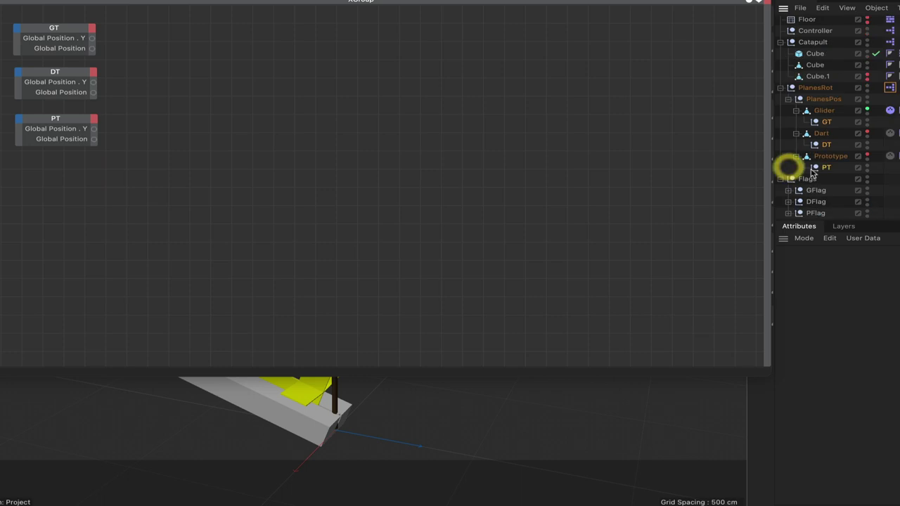
left_click_drag(847, 187, 82, 306)
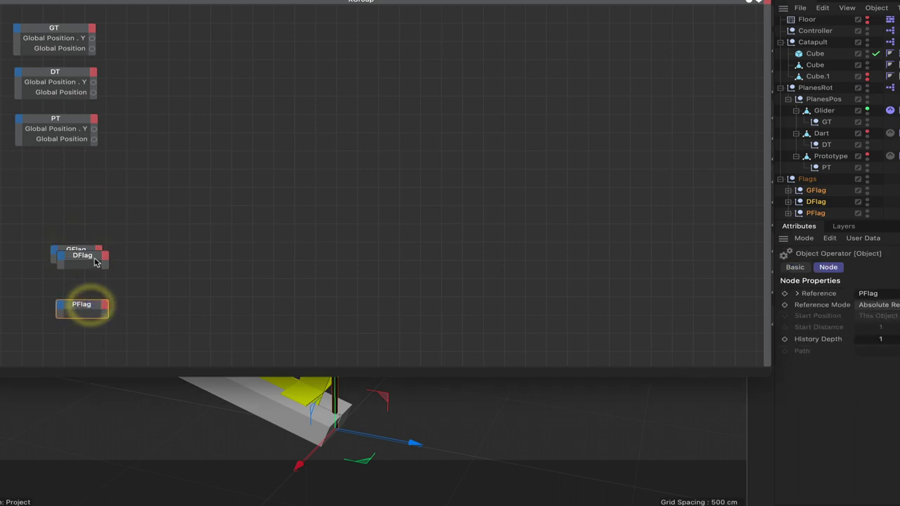
left_click_drag(97, 262, 94, 282)
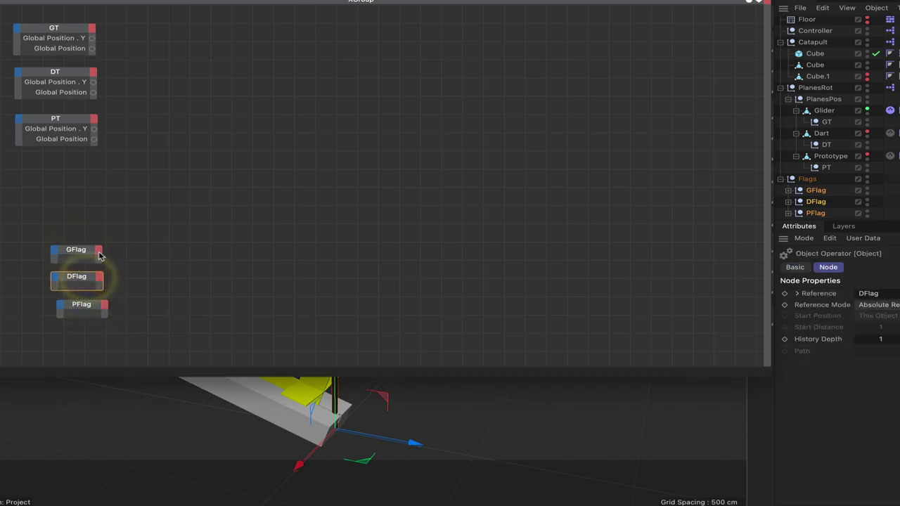
Add an Object output to each of the GFlag, DFlag and PFlag nodes and align PFlag with the column
left_click(98, 251)
left_click(116, 323)
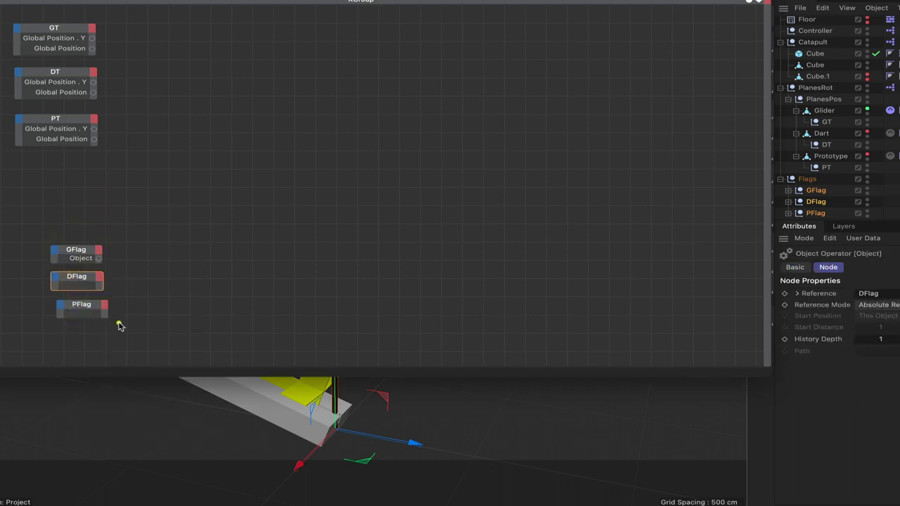
left_click(99, 278)
left_click(118, 346)
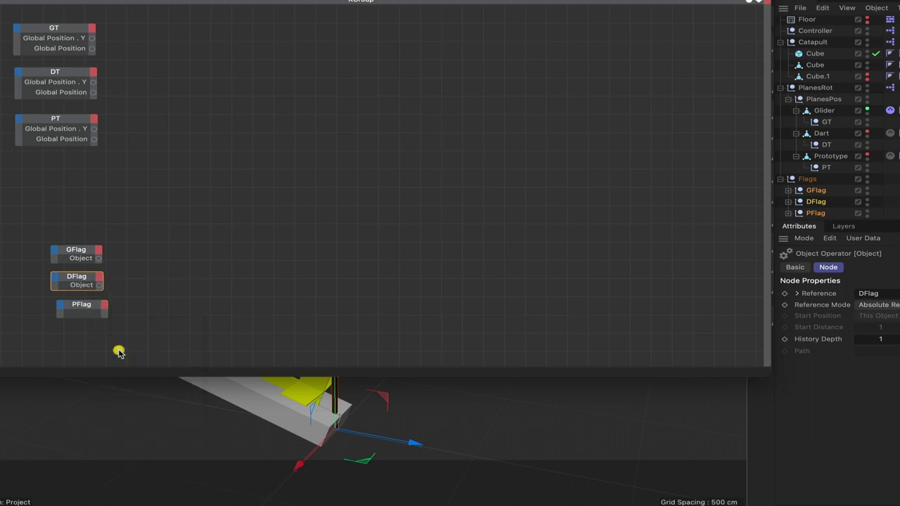
left_click(104, 305)
left_click(118, 374)
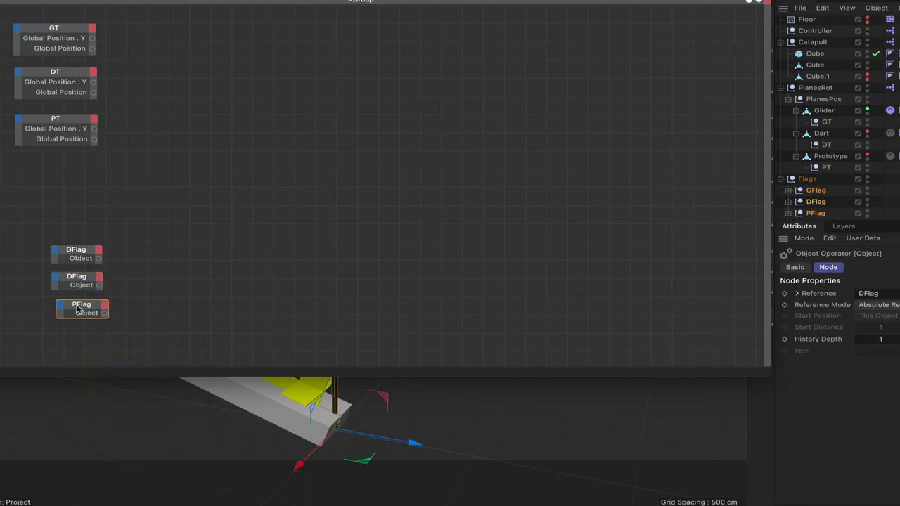
left_click_drag(78, 309, 71, 311)
left_click(120, 242)
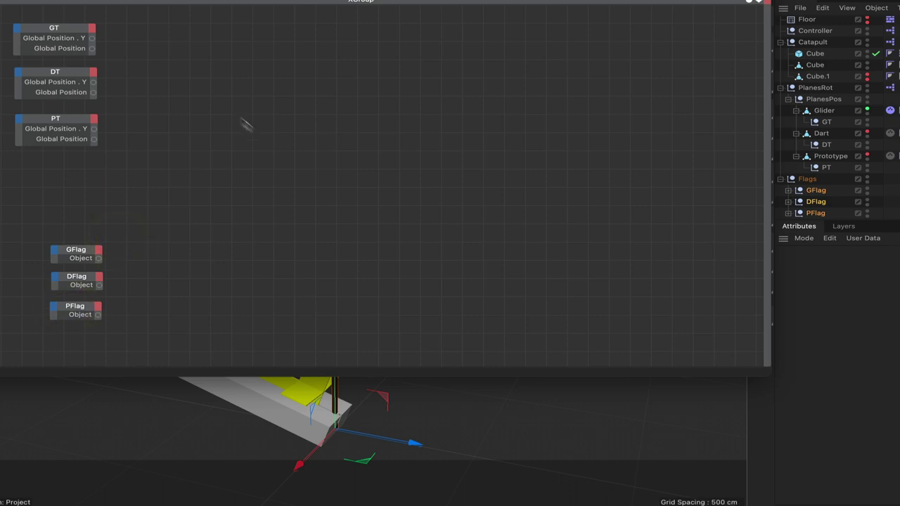
Create two Condition nodes with three inputs each and stack them beside the GT, DT and PT nodes
right_click(175, 113)
mouse_move(226, 136)
mouse_move(330, 137)
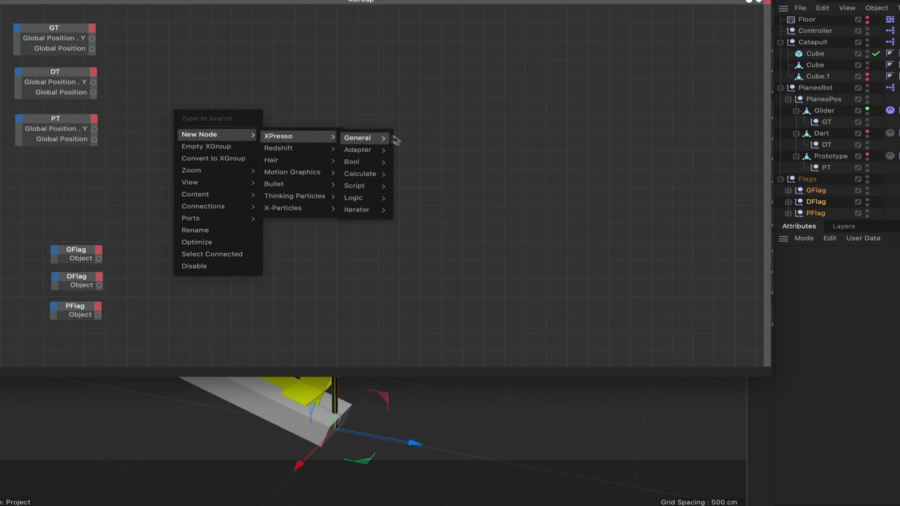
mouse_move(372, 198)
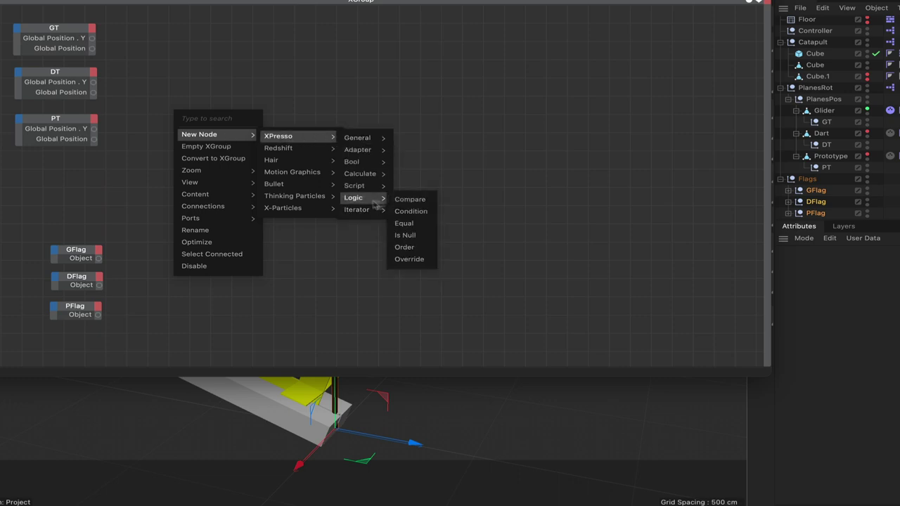
left_click(411, 211)
mouse_move(193, 91)
left_mouse_down()
mouse_move(206, 28)
mouse_move(156, 39)
mouse_move(166, 35)
mouse_move(196, 138)
mouse_move(191, 105)
left_mouse_up()
left_click(149, 26)
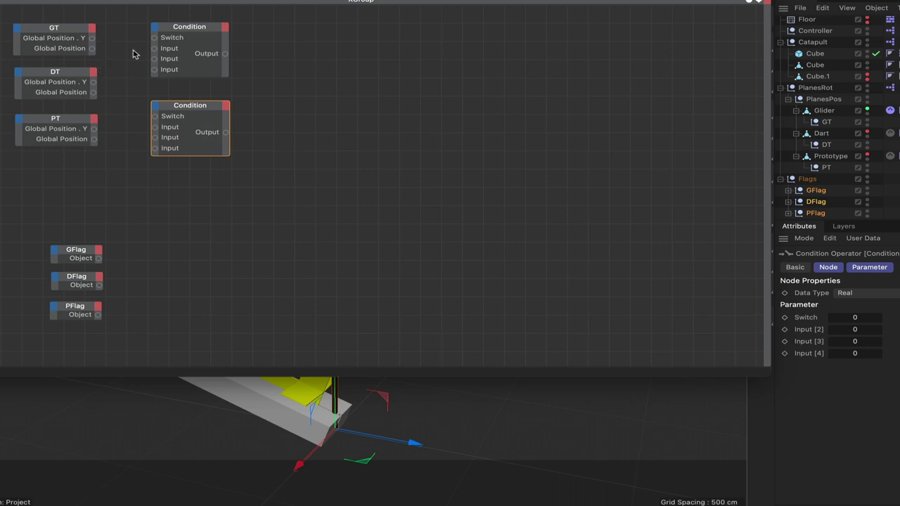
Connect the Global Position . Y outputs of GT, DT and PT to the three inputs of the upper Condition node in order
left_click(89, 38)
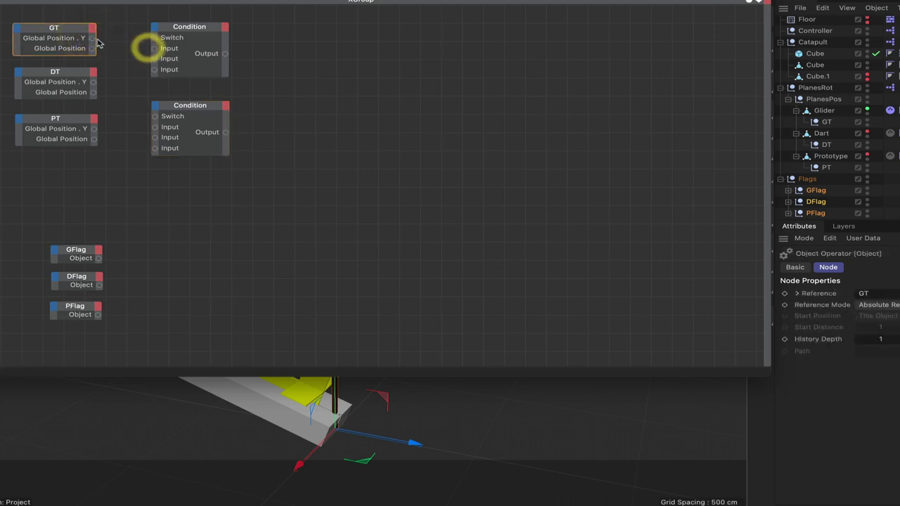
left_click_drag(92, 39, 102, 43)
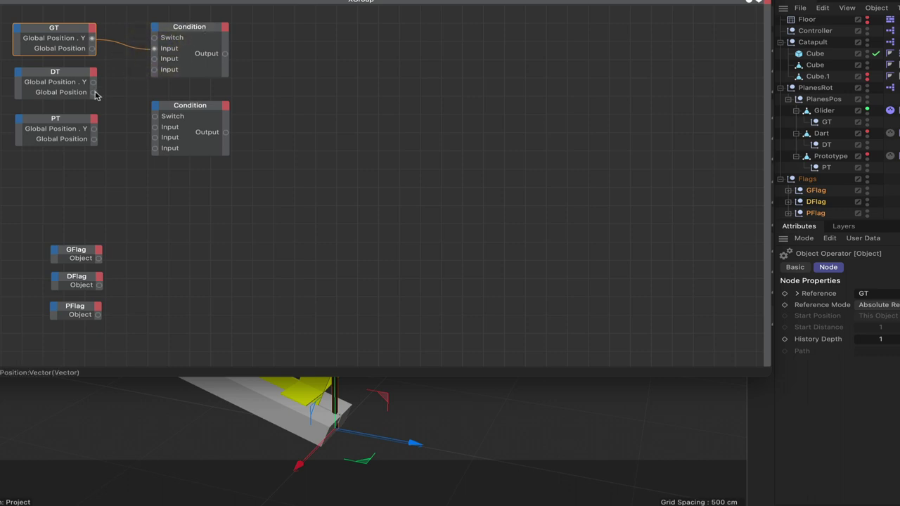
left_click_drag(109, 82, 154, 58)
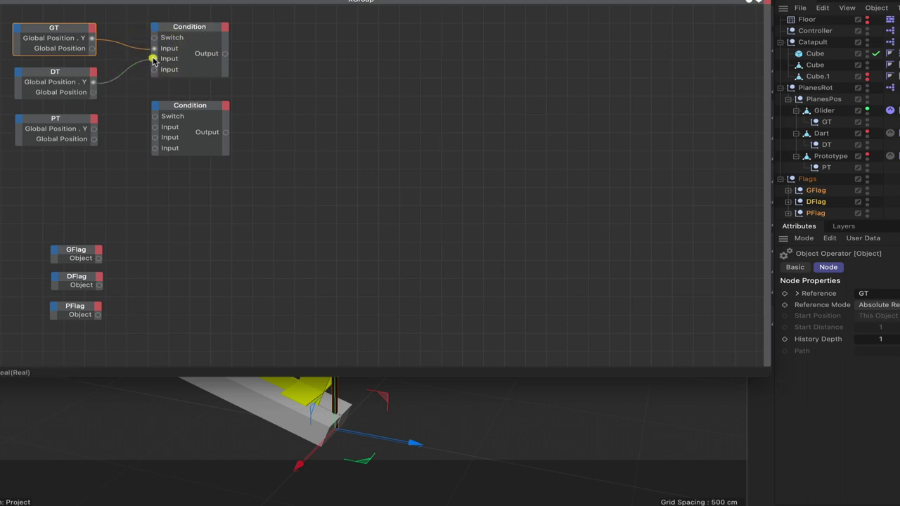
left_click_drag(96, 130, 154, 69)
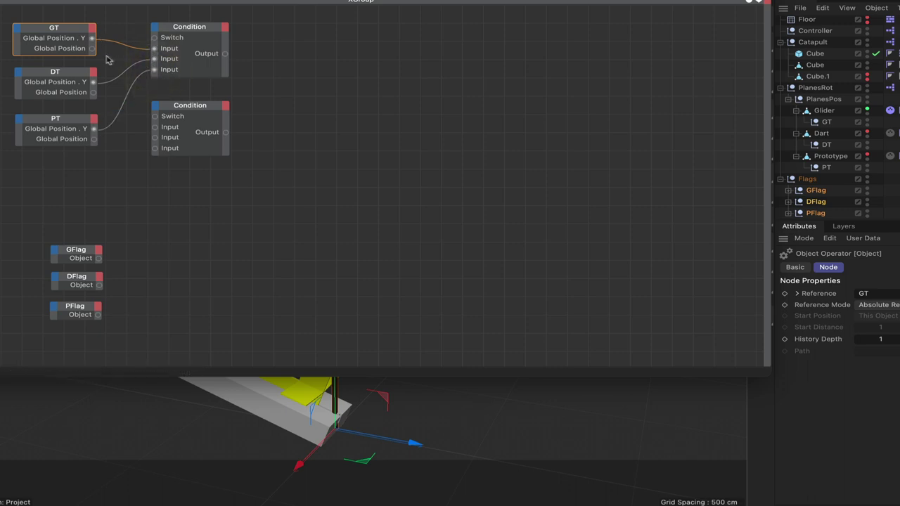
Connect the Global Position outputs of GT, DT and PT to the lower Condition node's inputs, and space the three source nodes further apart
left_click_drag(97, 48, 156, 137)
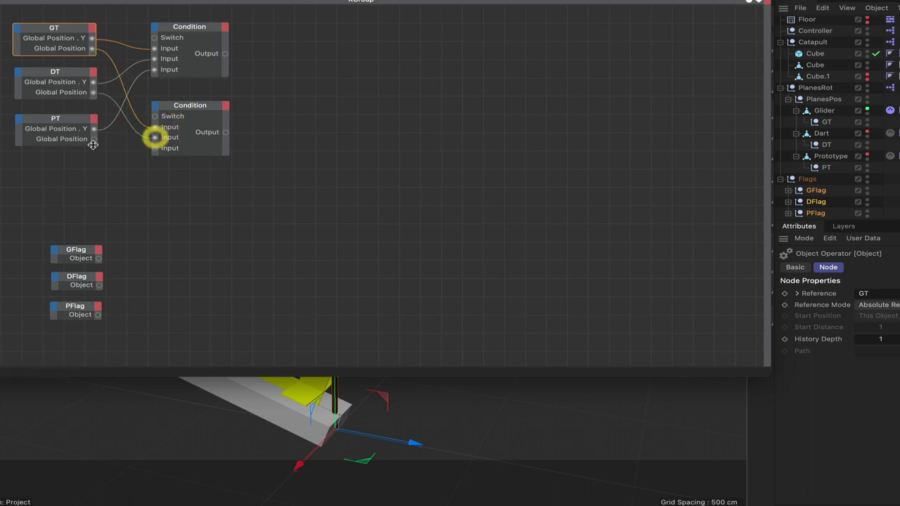
left_click_drag(93, 138, 154, 148)
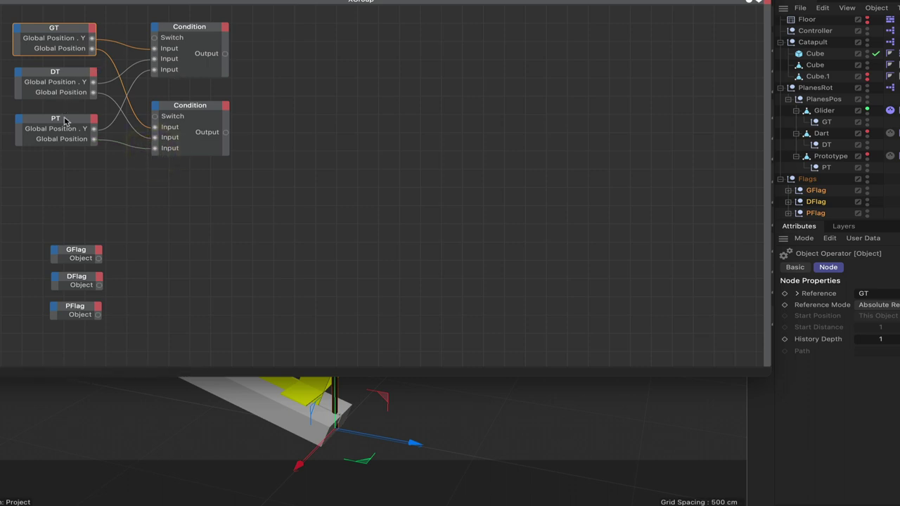
left_click_drag(64, 121, 64, 129)
left_click_drag(62, 30, 60, 21)
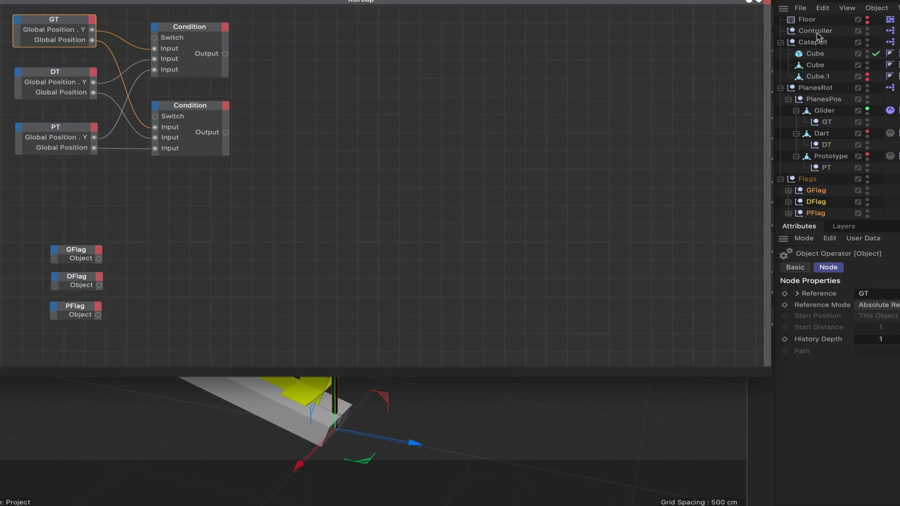
Add the Controller object to the XPresso graph below PT and give its node a Plane output
left_click(815, 31)
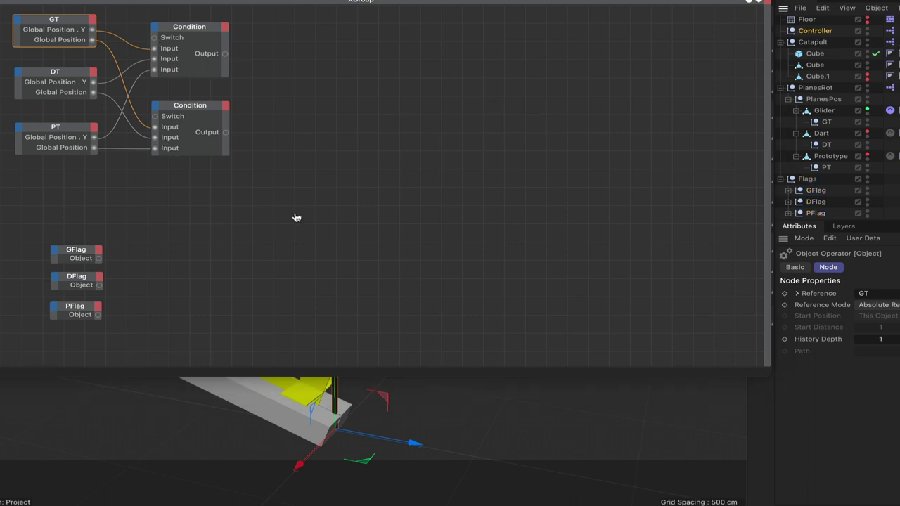
left_click_drag(99, 207, 75, 195)
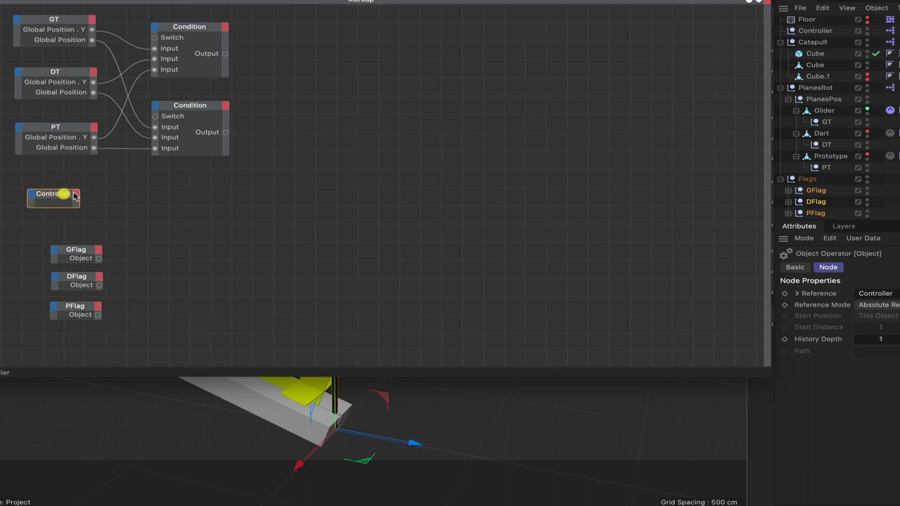
left_click(76, 195)
mouse_move(95, 231)
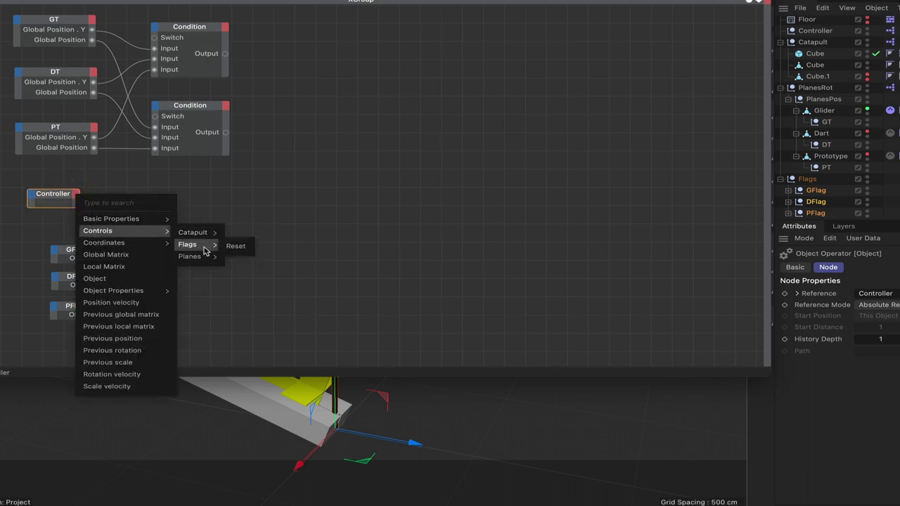
left_click(246, 261)
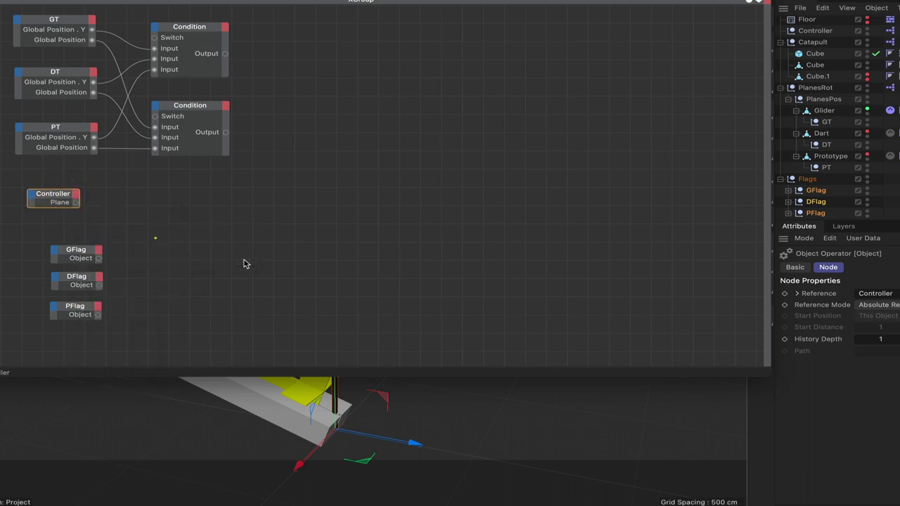
Connect the Controller's Plane output to the Switch input of both Condition nodes and move Controller closer beneath PT
left_click(156, 239)
left_click_drag(91, 177, 155, 38)
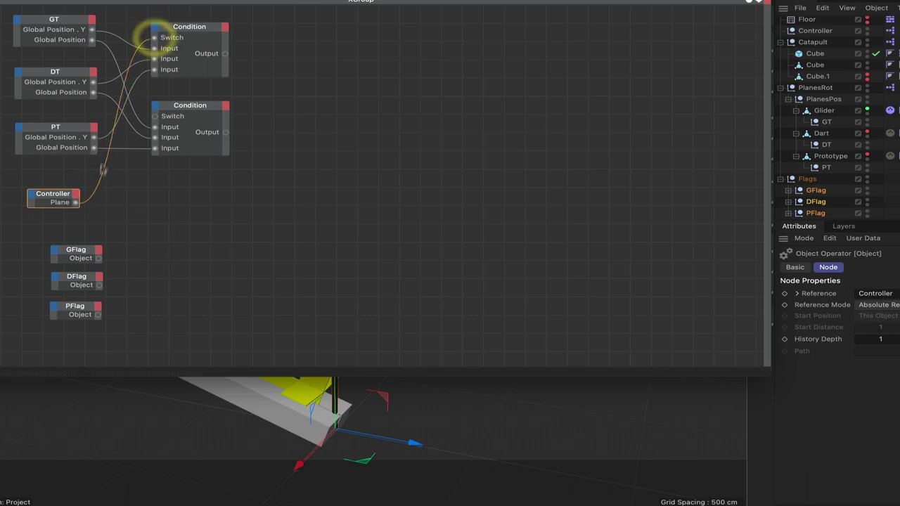
left_click_drag(78, 203, 154, 116)
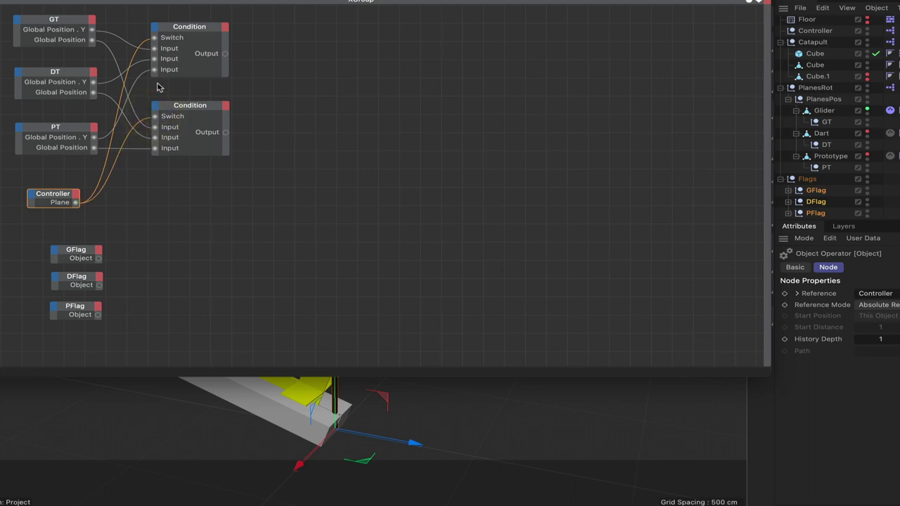
left_click_drag(65, 191, 81, 175)
left_click(78, 179)
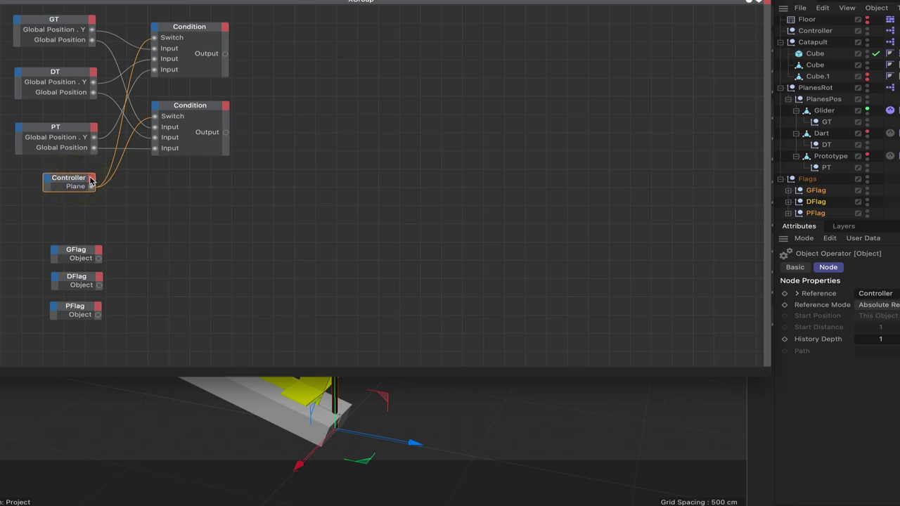
Add the flags' Reset output to the Controller node, expand the node to fit both outputs and shift it slightly down
left_click(90, 180)
mouse_move(99, 214)
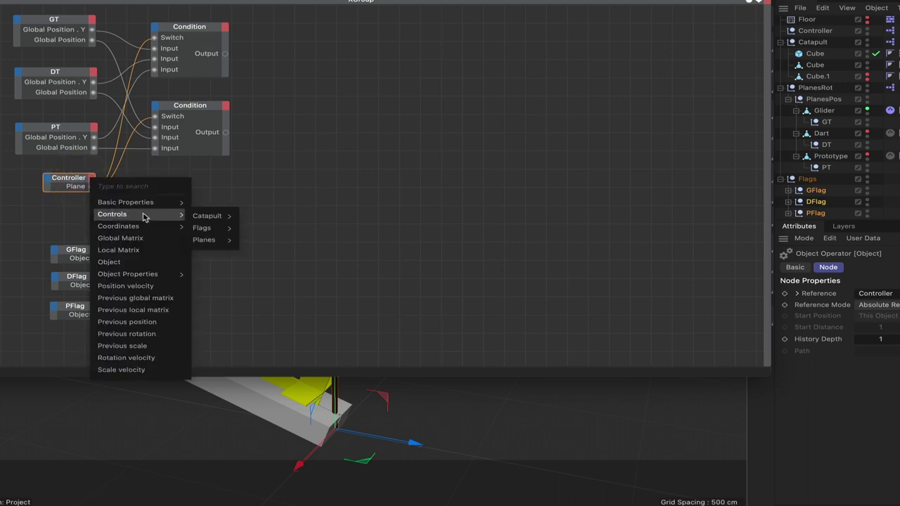
mouse_move(211, 233)
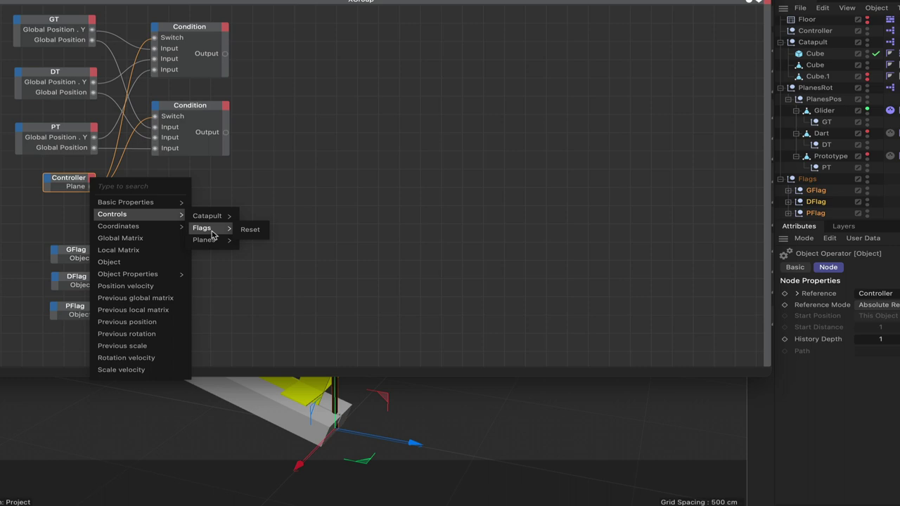
left_click(250, 229)
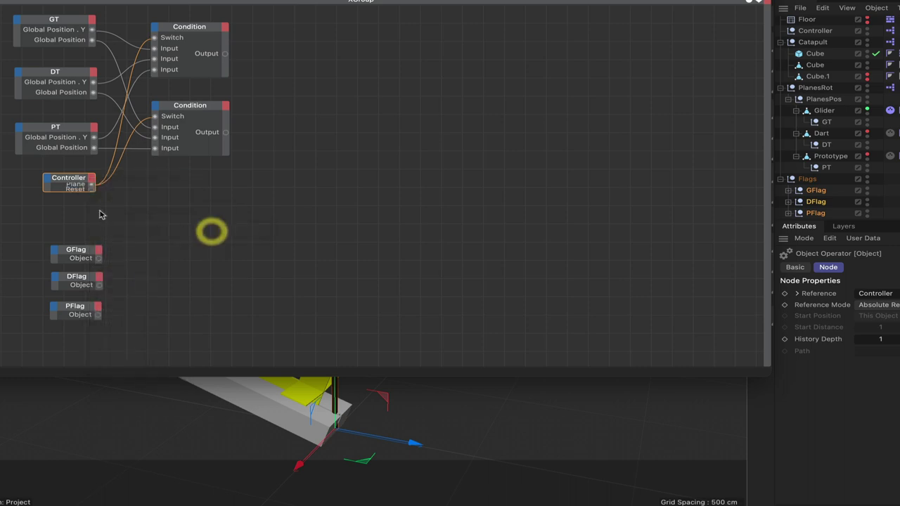
left_click(79, 181)
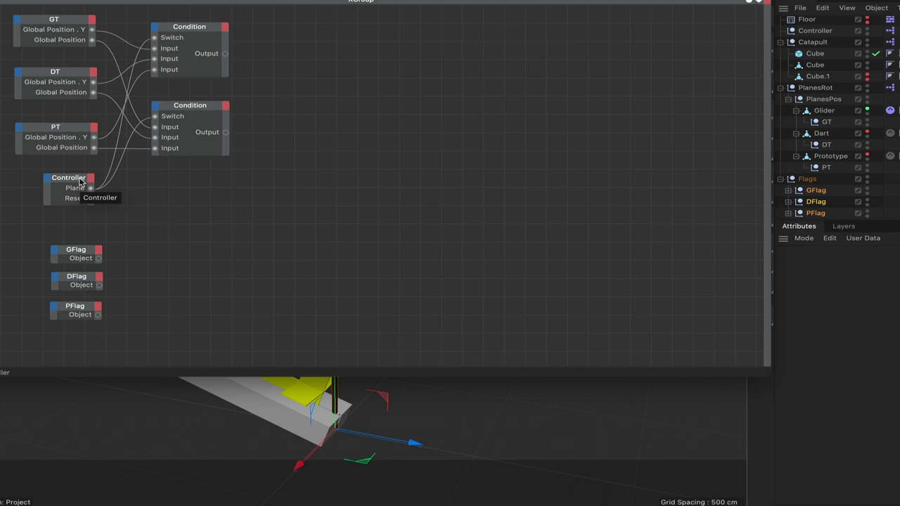
left_click_drag(79, 181, 83, 191)
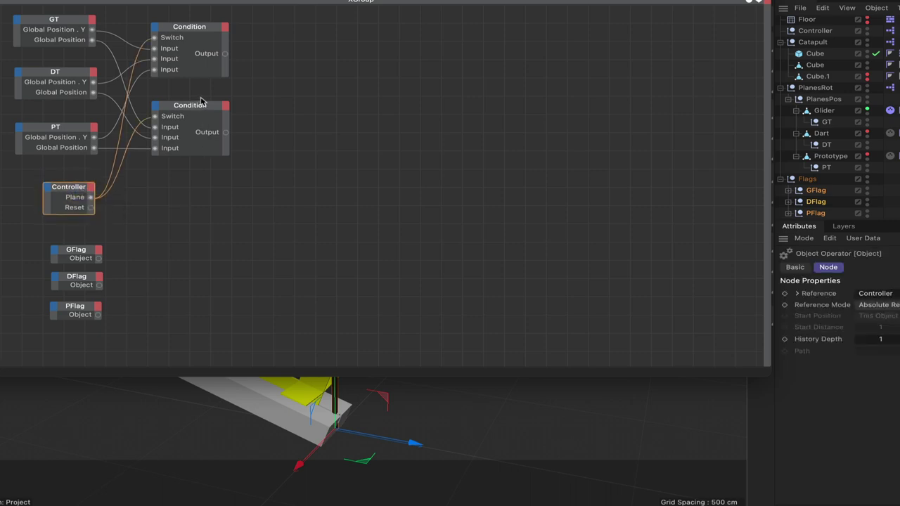
Duplicate the lower Condition node into the space across from the flag nodes and set the copy's data type to Link
left_click_drag(194, 109, 410, 272, "ctrl")
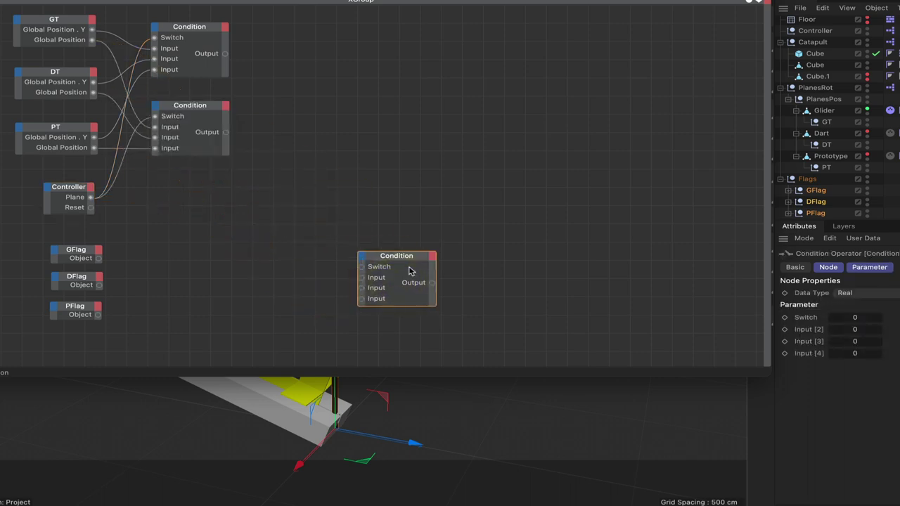
left_click(99, 258)
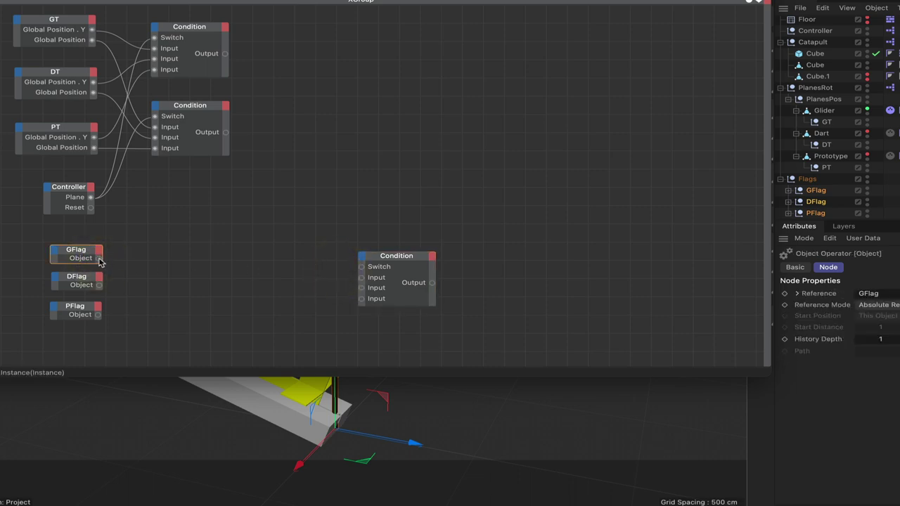
left_click_drag(98, 258, 361, 277)
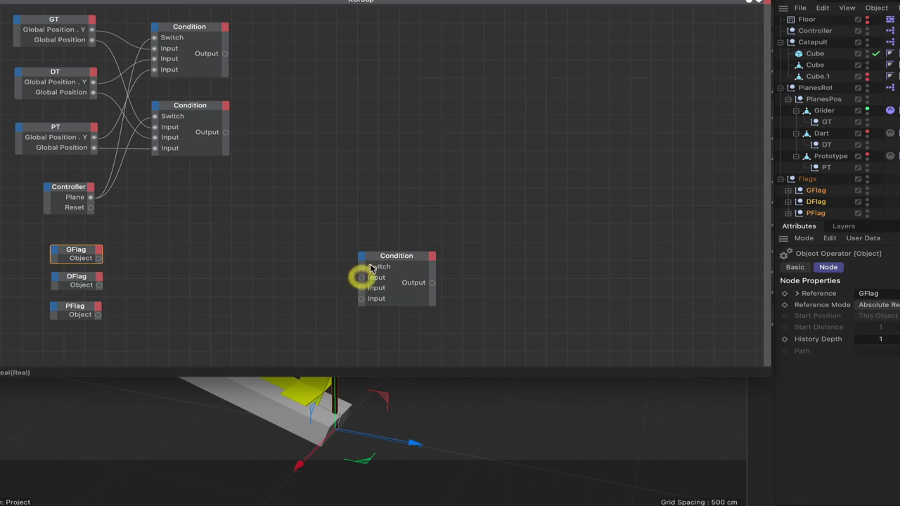
left_click(409, 258)
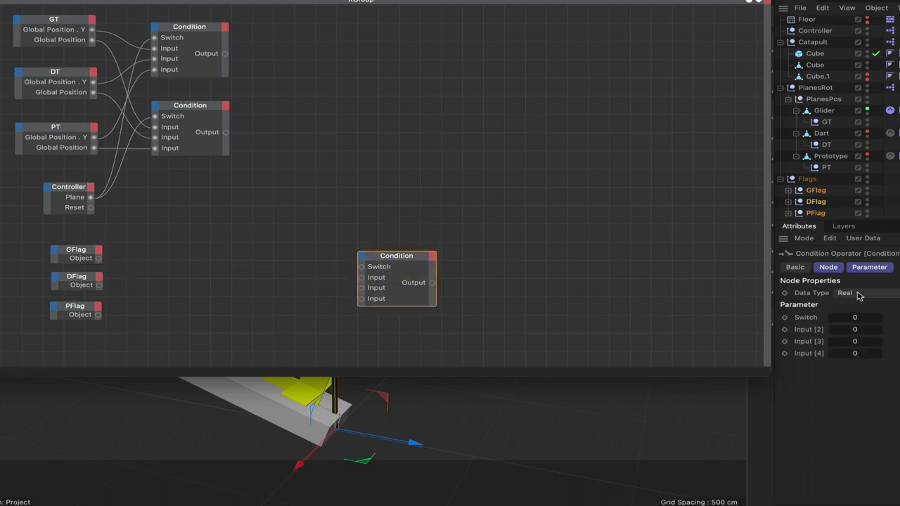
left_click(847, 293)
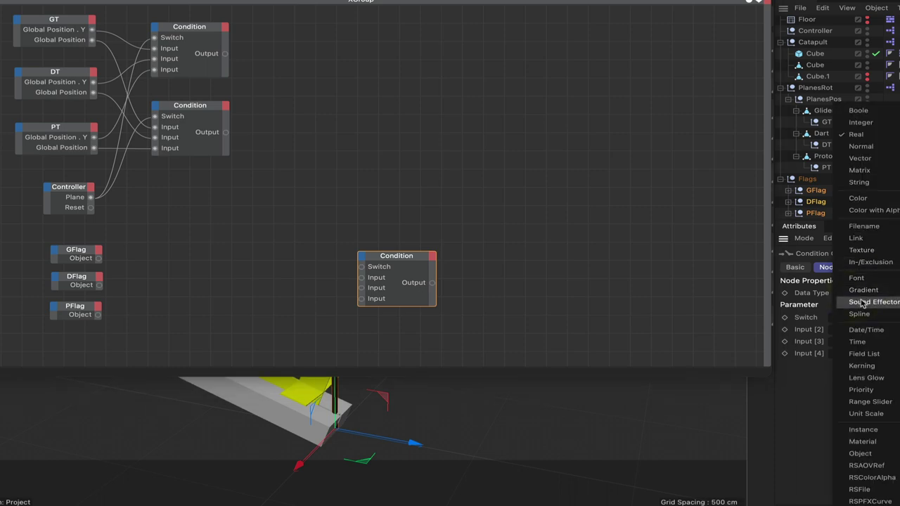
left_click(858, 239)
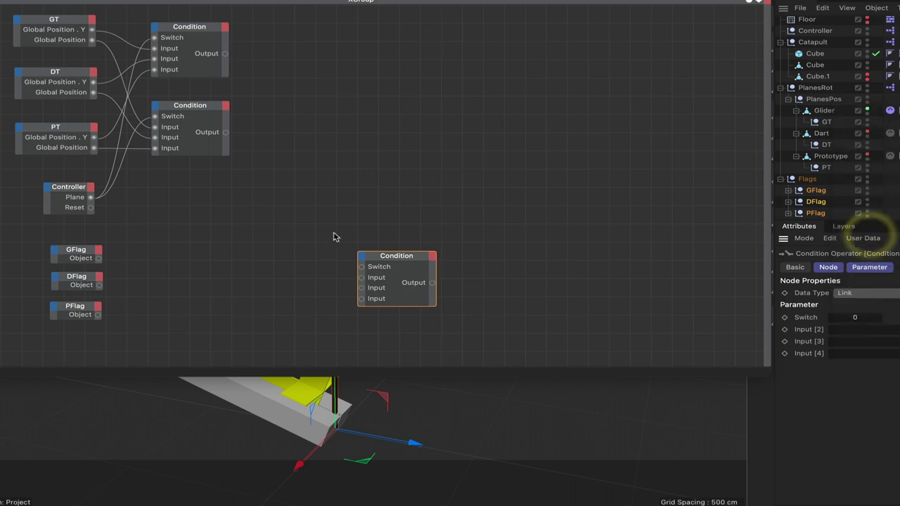
Connect the GFlag, DFlag and PFlag Object outputs to the Link Condition's inputs in order, and Controller's Plane output to its Switch
left_click_drag(98, 258, 363, 279)
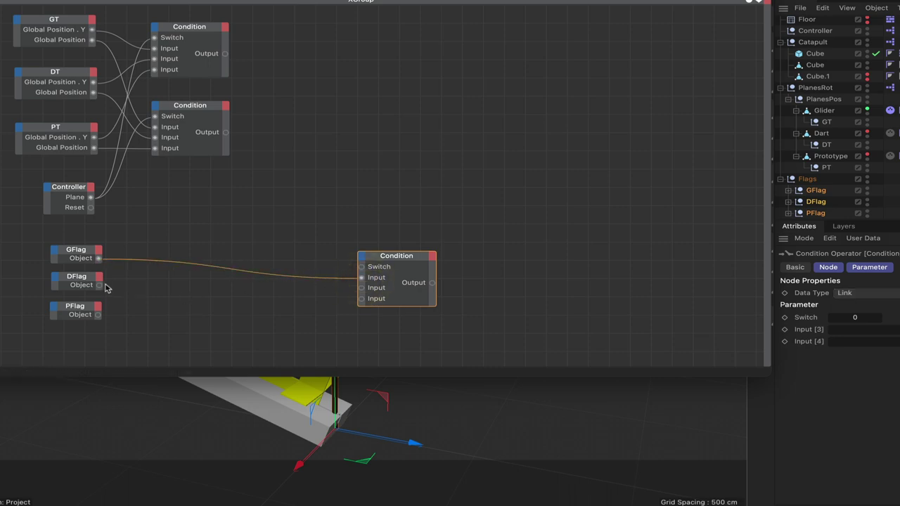
left_click_drag(99, 286, 362, 288)
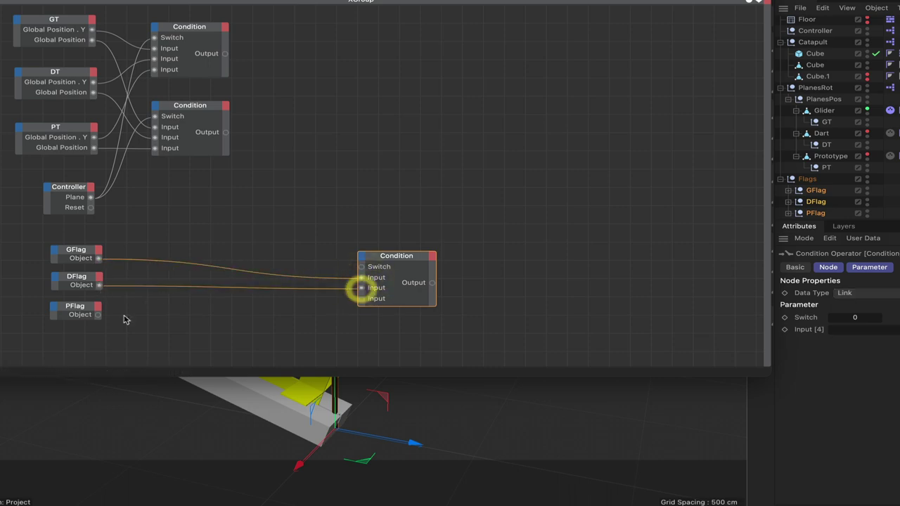
left_click_drag(99, 315, 362, 298)
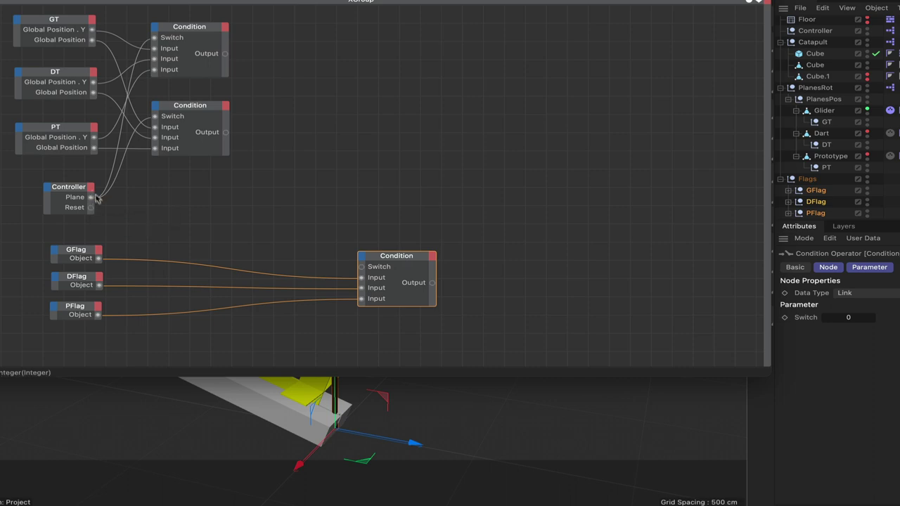
left_click_drag(96, 198, 362, 270)
left_click(202, 221)
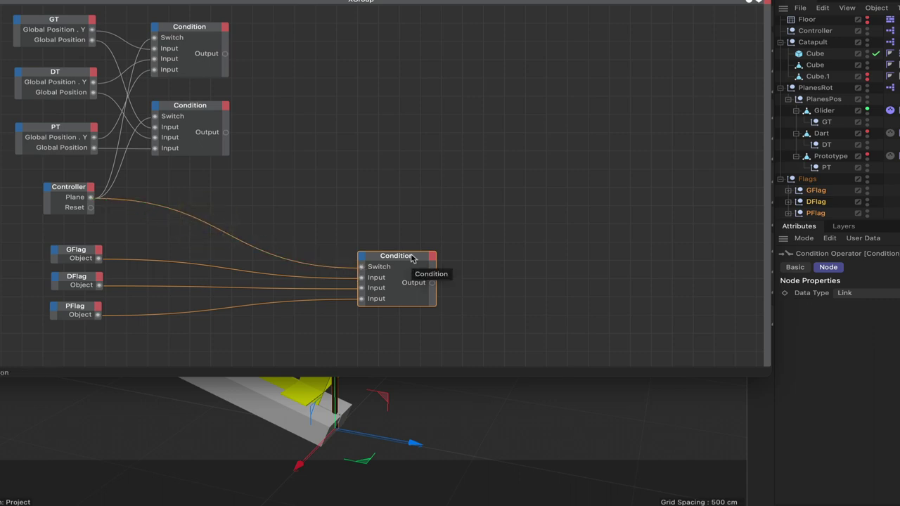
left_click_drag(412, 257, 425, 263)
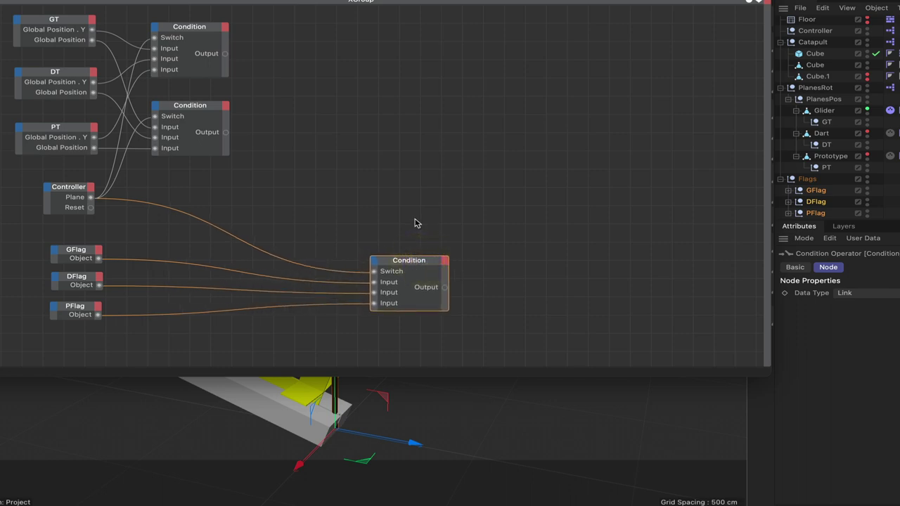
Create a Time node in the empty area above the Link Condition node
left_click_drag(758, 2, 758, 49)
right_click(343, 76)
mouse_move(386, 101)
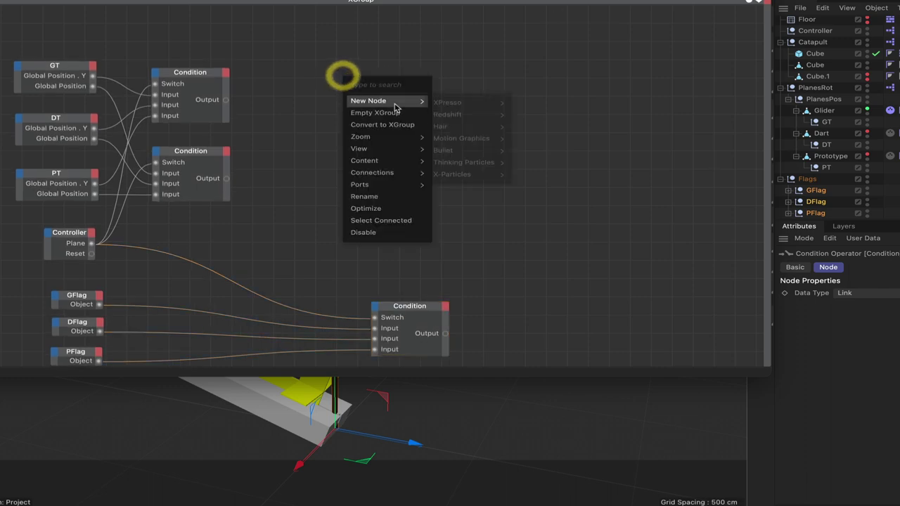
mouse_move(492, 106)
mouse_move(555, 104)
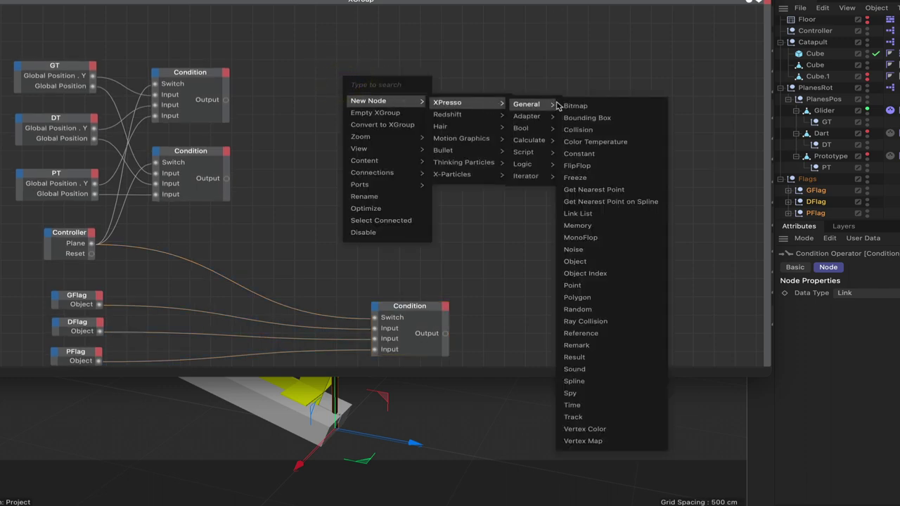
left_click(594, 407)
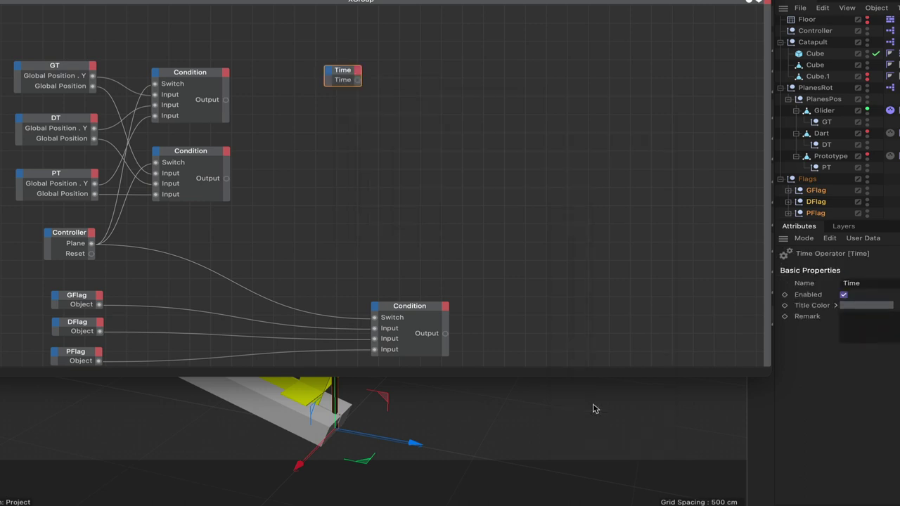
Replace the Time node's Time output with a Frame output and place the node above the upper Condition node
right_click(357, 83)
left_click(380, 121)
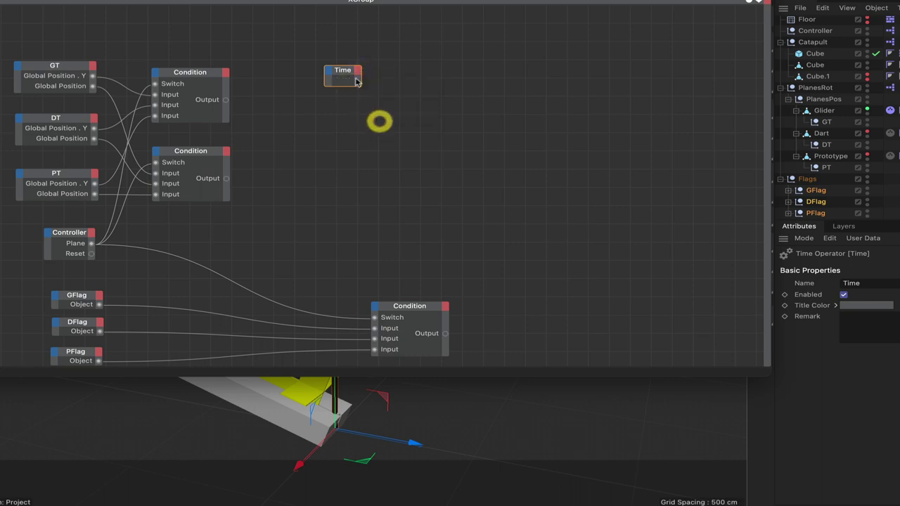
right_click(356, 82)
left_click(375, 118)
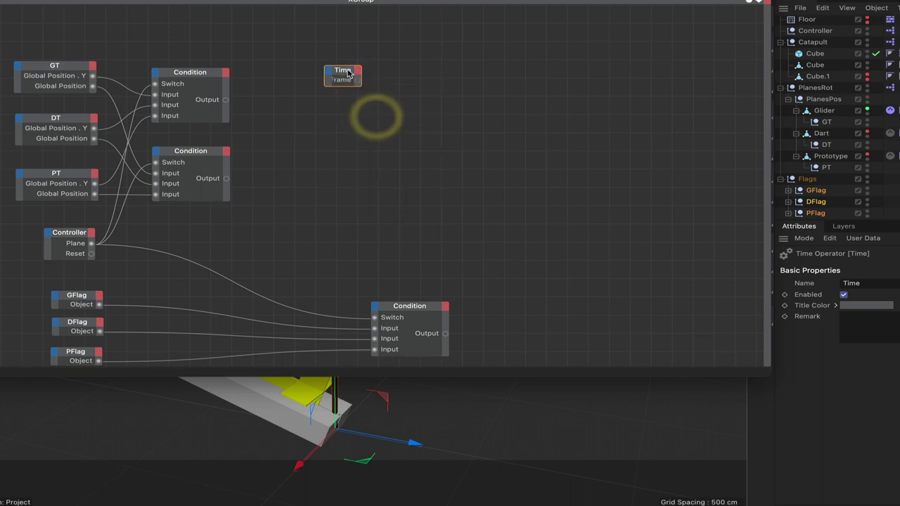
left_click_drag(348, 73, 210, 30)
left_click(211, 28)
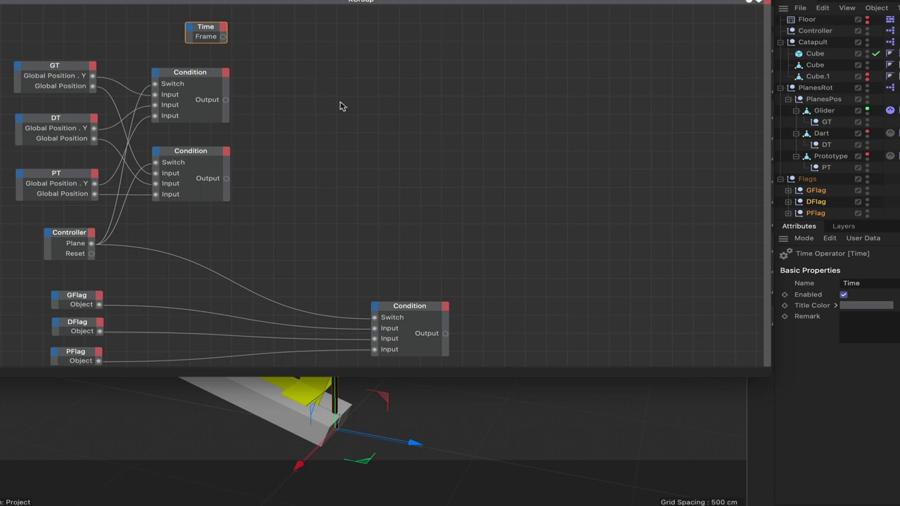
Create a Python script node and place it to the right of the two upper Condition nodes
right_click(302, 112)
mouse_move(315, 134)
mouse_move(442, 146)
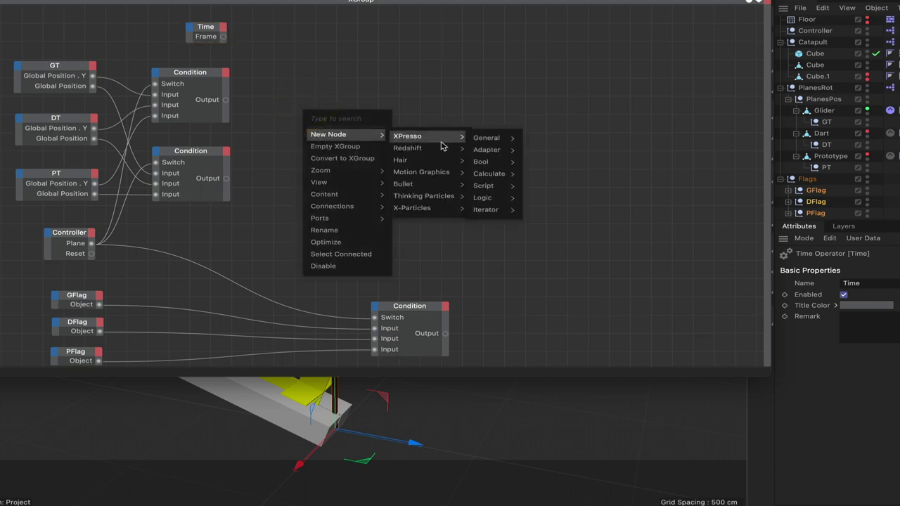
mouse_move(501, 187)
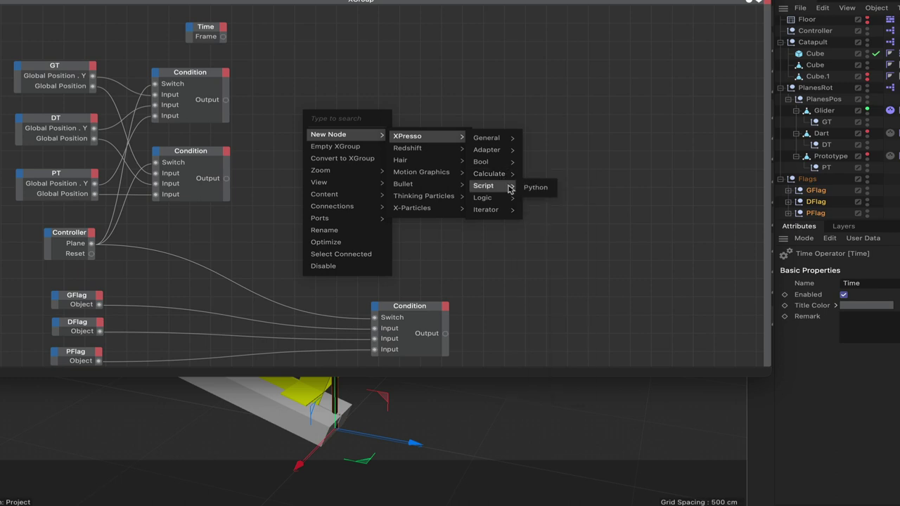
left_click(535, 187)
left_click_drag(295, 100, 367, 120)
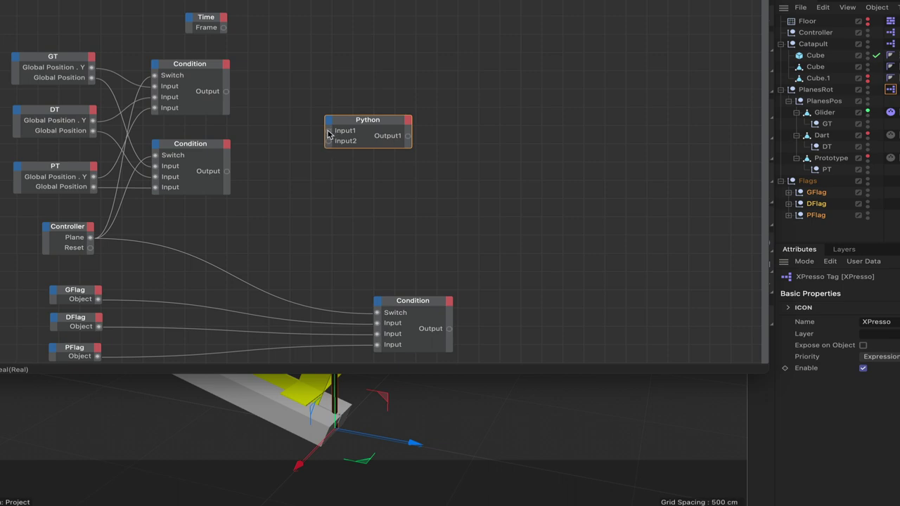
Delete the Python node's Input1 port and check the port information of Input2
right_click(328, 134)
left_click(354, 176)
right_click(329, 136)
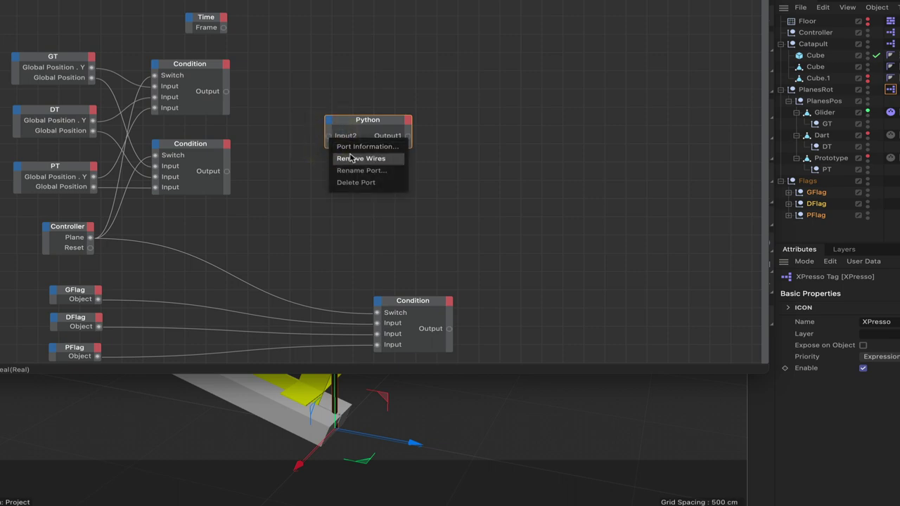
left_click(351, 148)
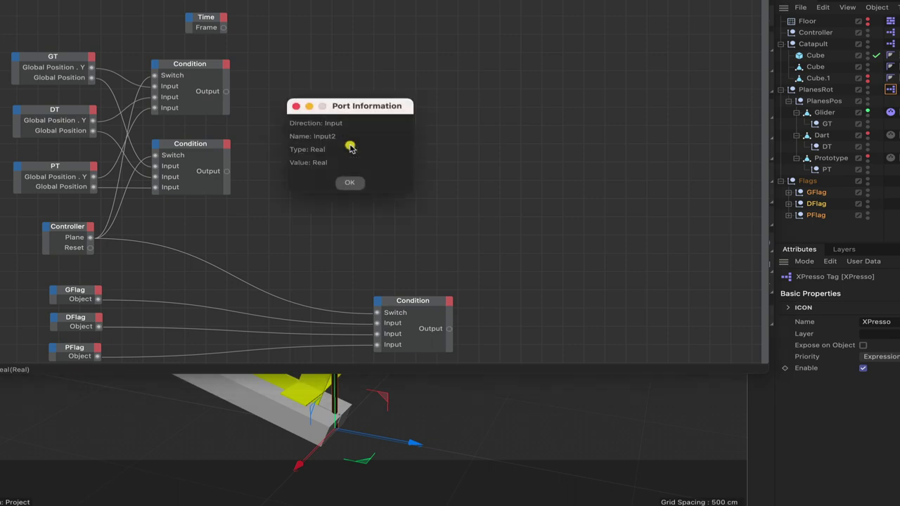
left_click(349, 185)
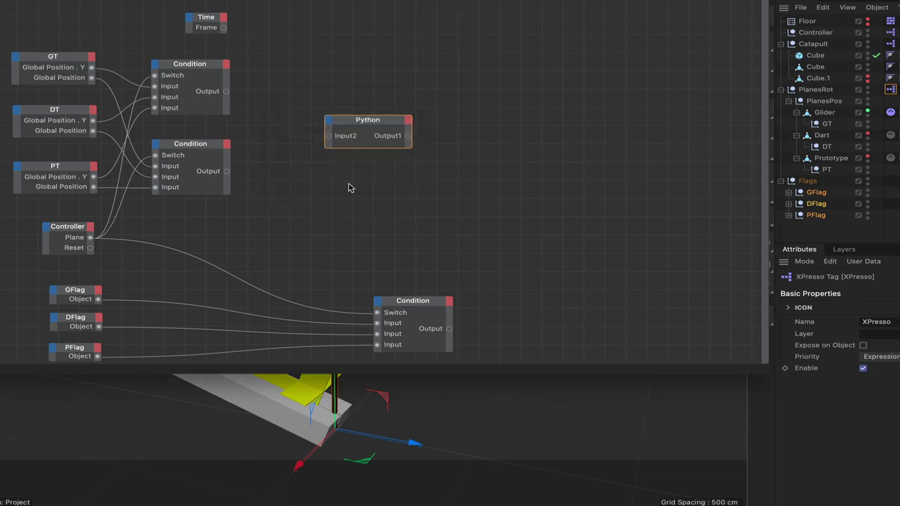
Add an Integer input port to the Python node and place it above the existing Input2 port
left_click(331, 121)
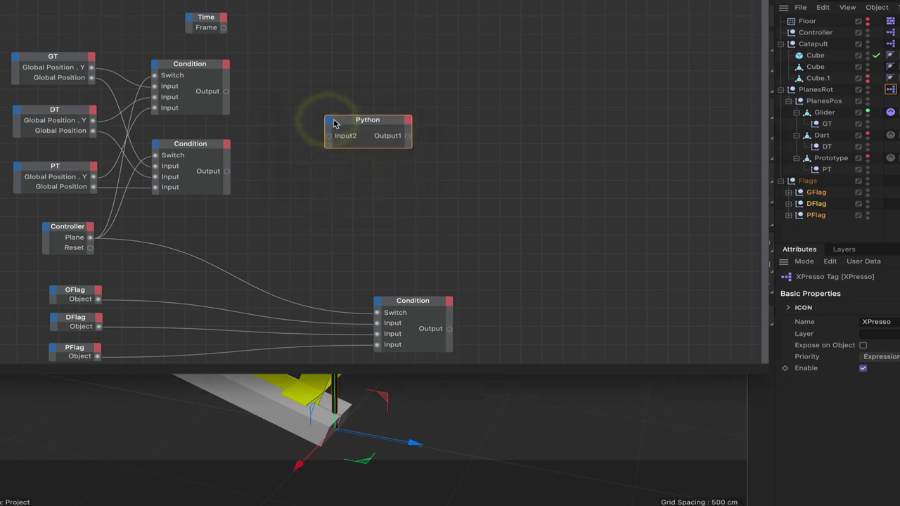
left_click(347, 204)
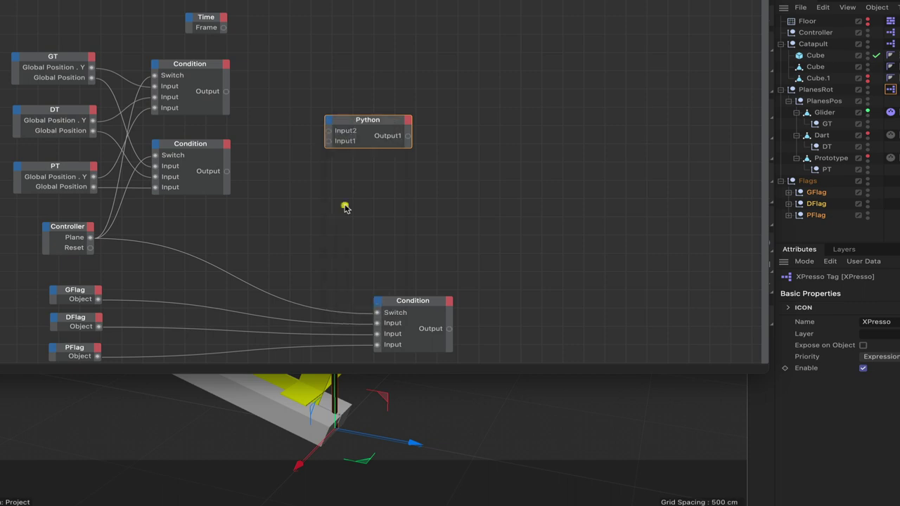
left_click(340, 133)
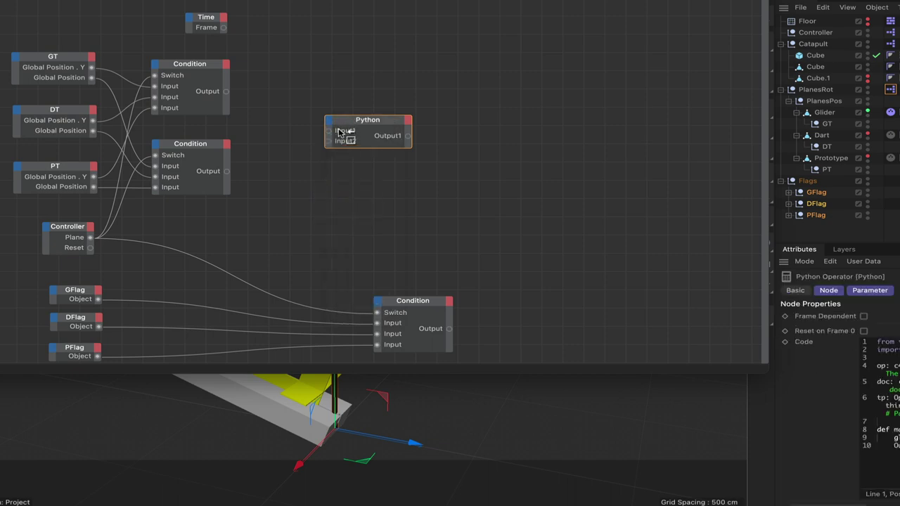
Check the port information of the Python node's Input1 port
right_click(339, 132)
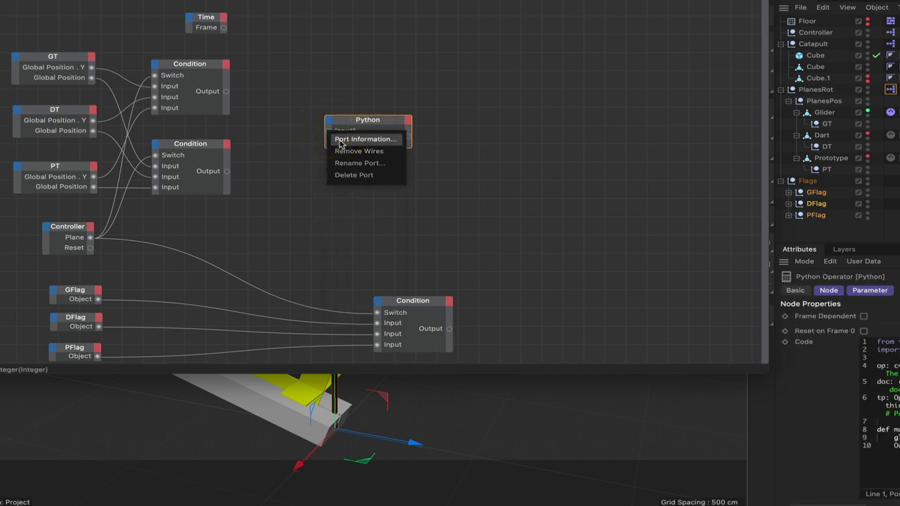
left_click(340, 139)
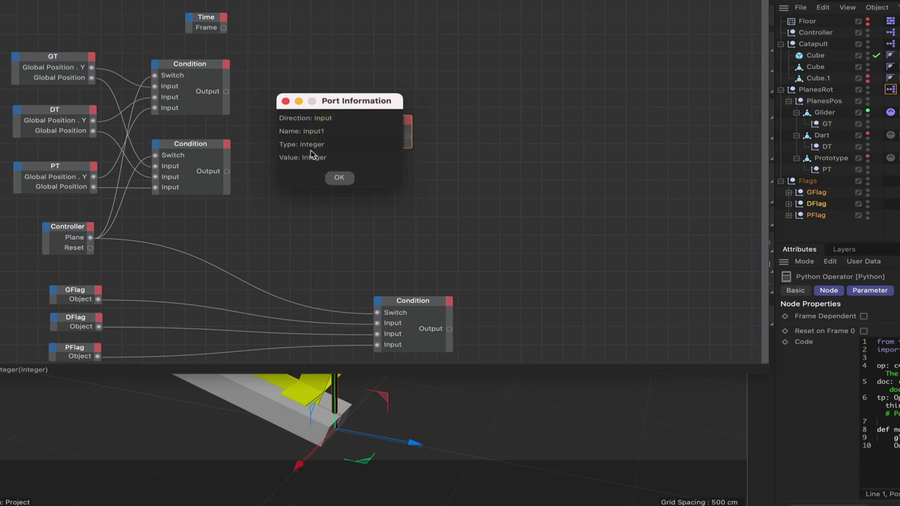
left_click(338, 178)
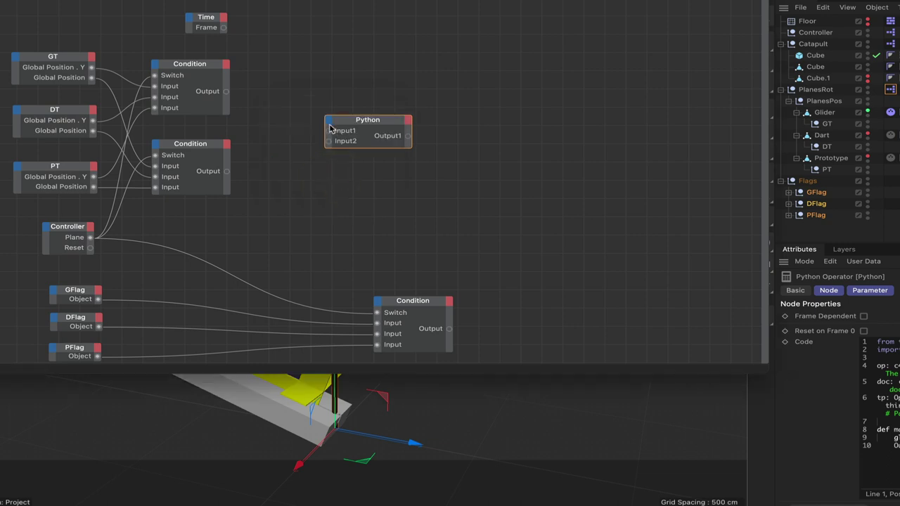
Add one more Integer input and a Bool input to the Python node, and enlarge the node to fit its ports
left_click(328, 126)
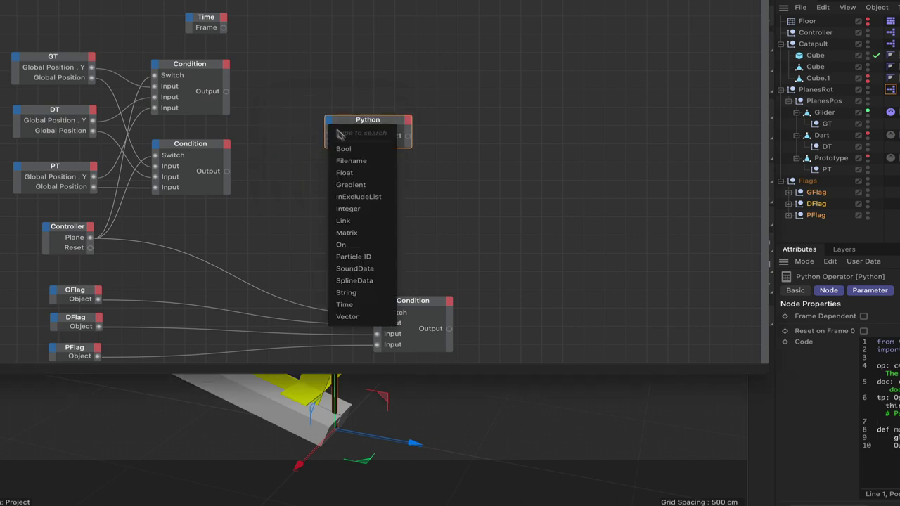
left_click(344, 209)
left_click(338, 129)
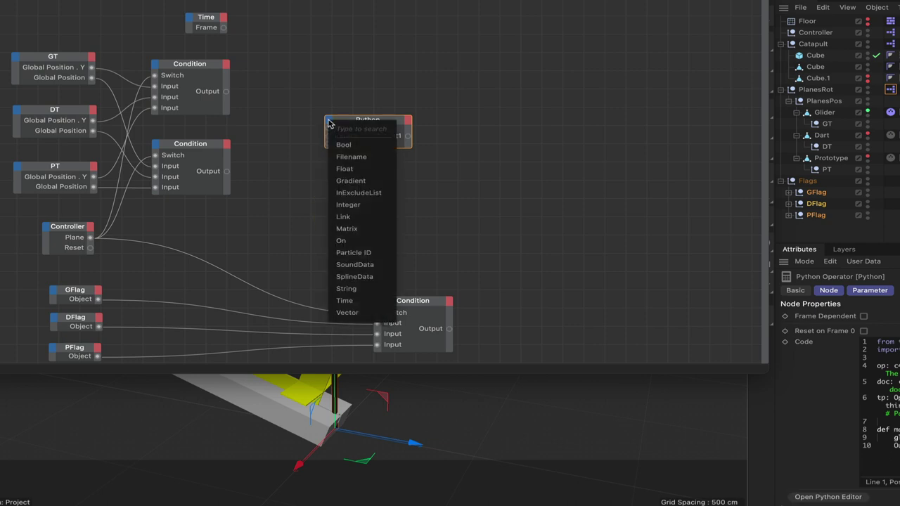
left_click(343, 145)
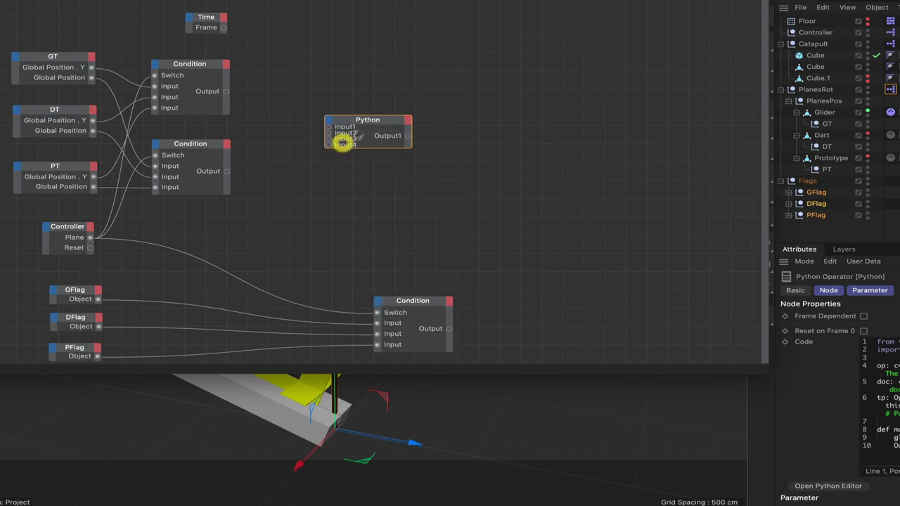
left_click(367, 121)
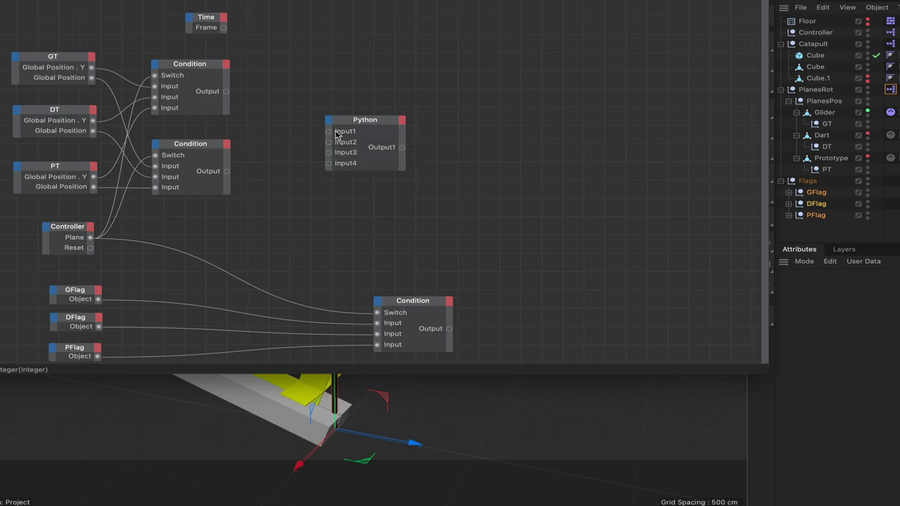
Rename the Python node's Input1 port to frame
right_click(336, 134)
left_click(366, 164)
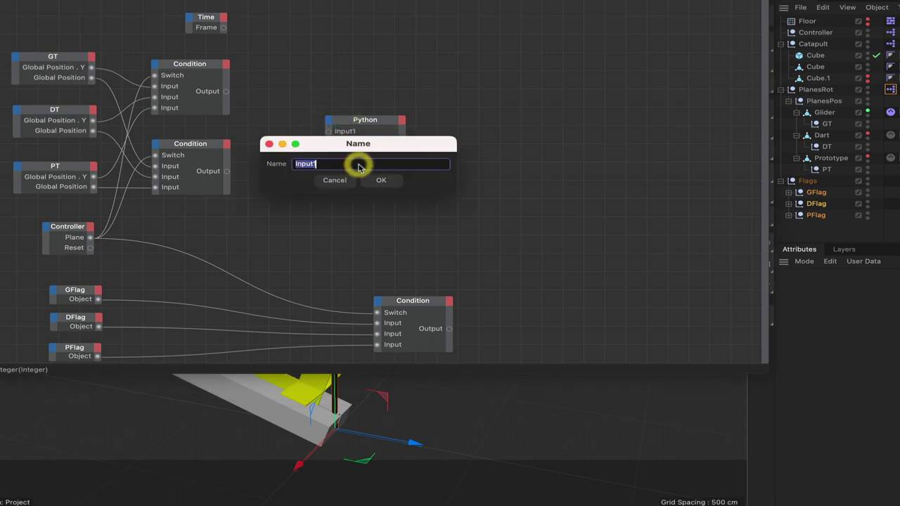
type("frame")
key("Return")
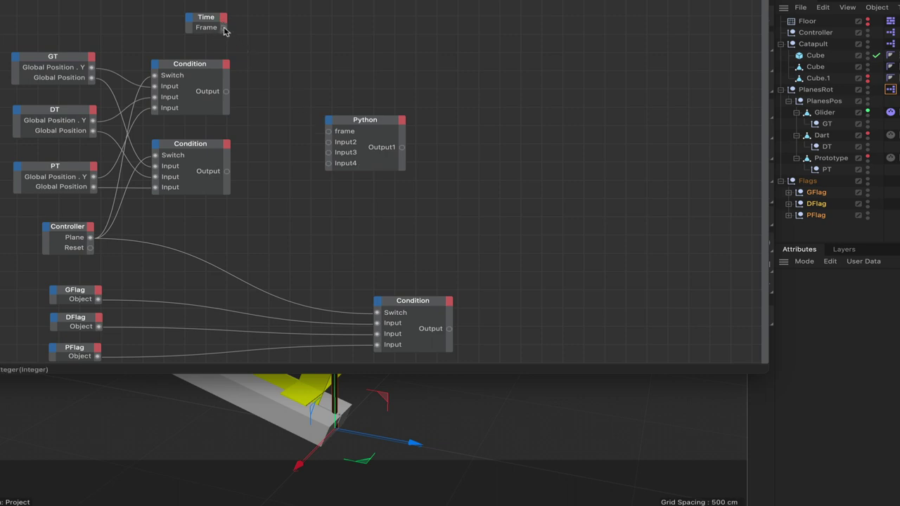
Wire the Time node's Frame to the Python node's frame input and the upper Condition's output to Input2, renamed pos_y
left_click_drag(223, 28, 329, 132)
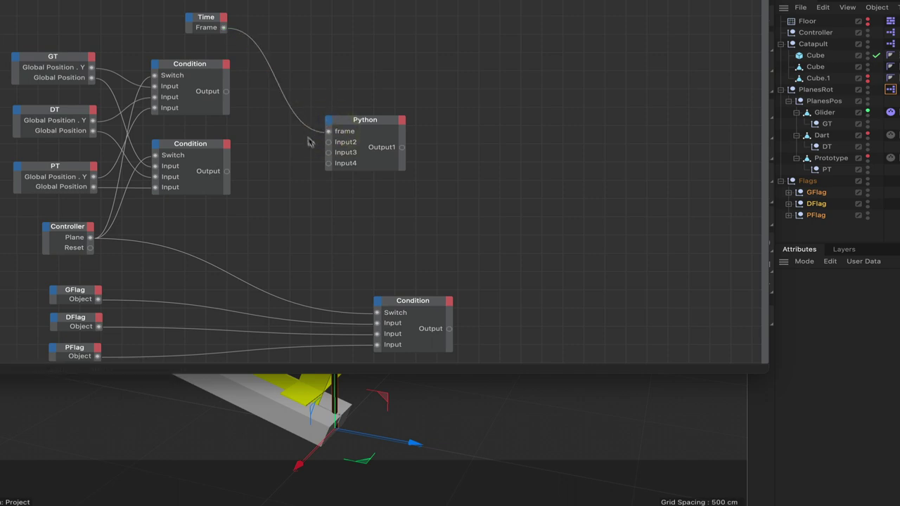
right_click(346, 144)
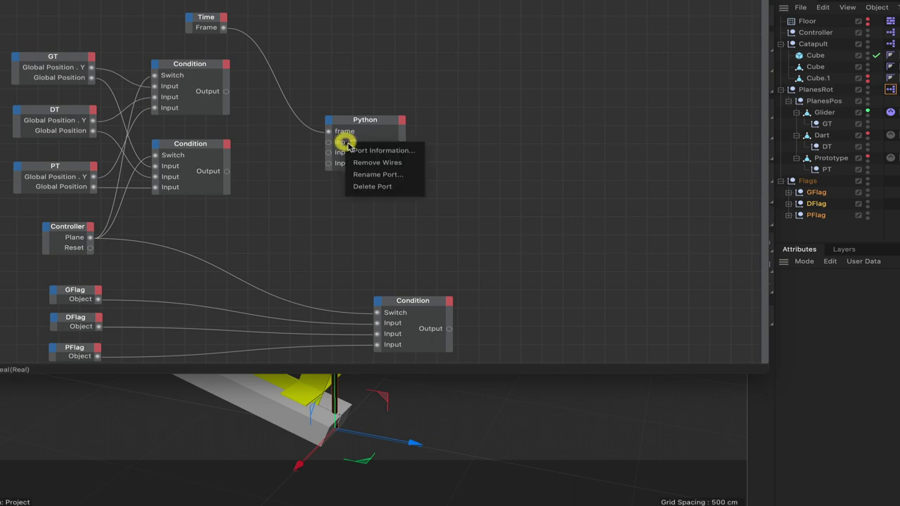
left_click(364, 175)
type("pc")
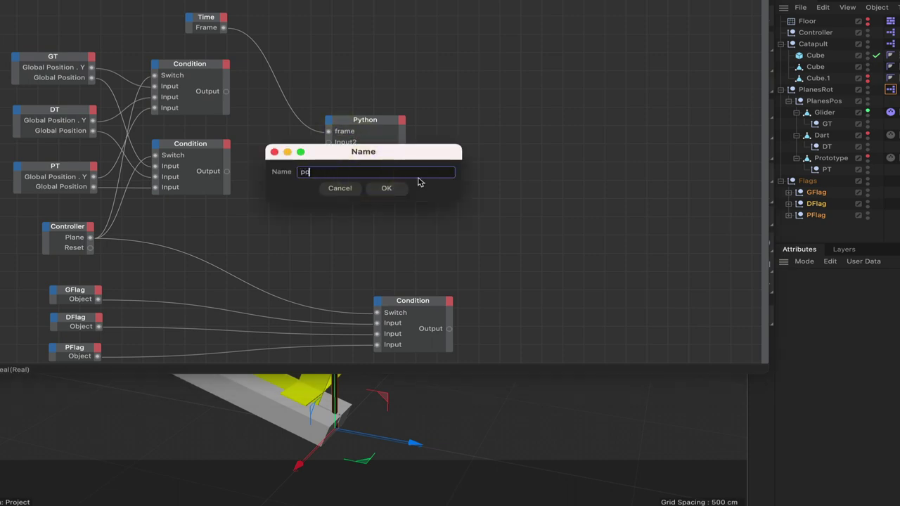
type("s_y")
key("Return")
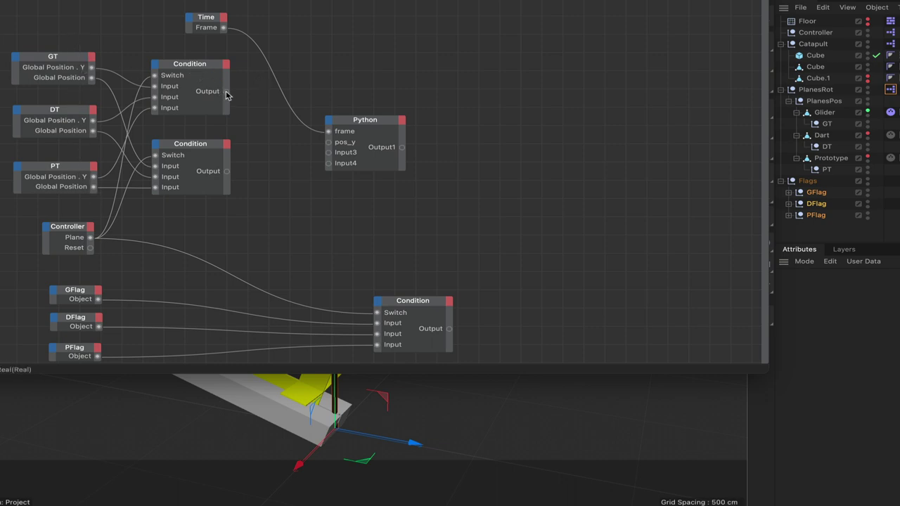
left_click_drag(225, 91, 328, 144)
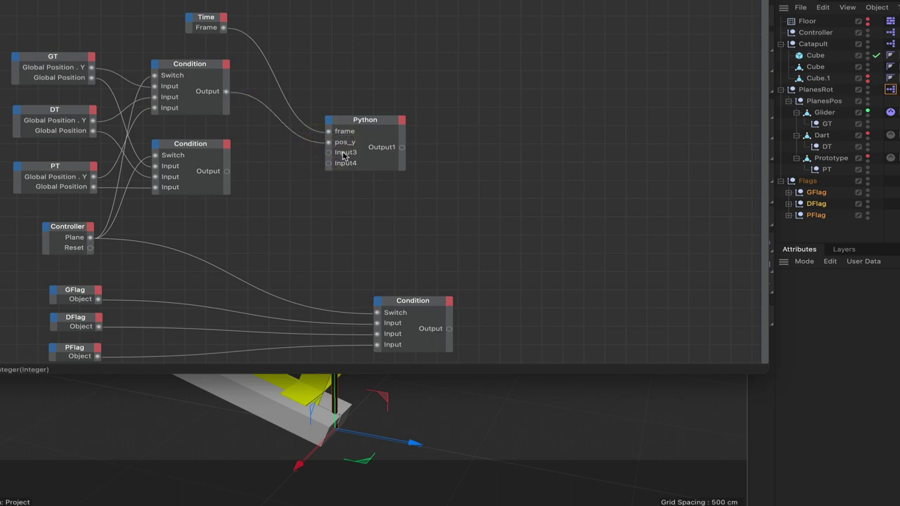
Rename the Python node's Input3 port as plane and feed it from the Controller's Plane output
right_click(345, 156)
left_click(380, 184)
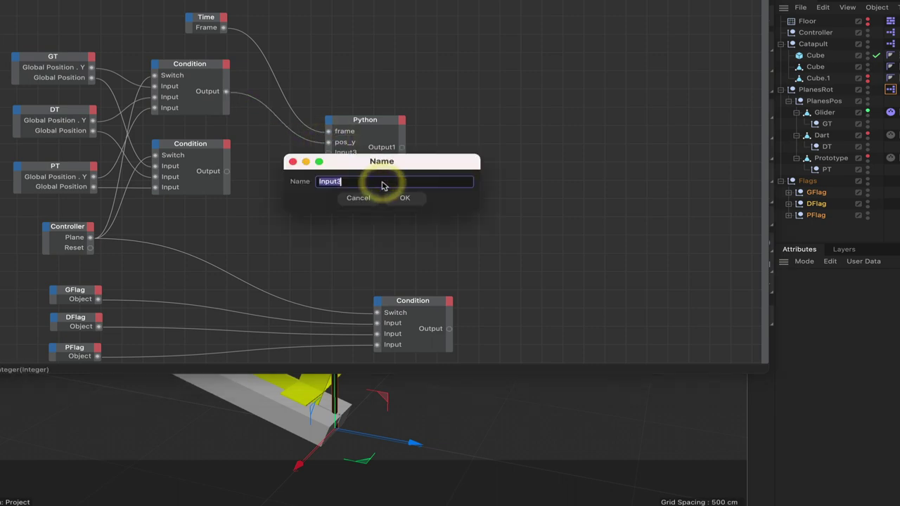
type("plane")
key("Return")
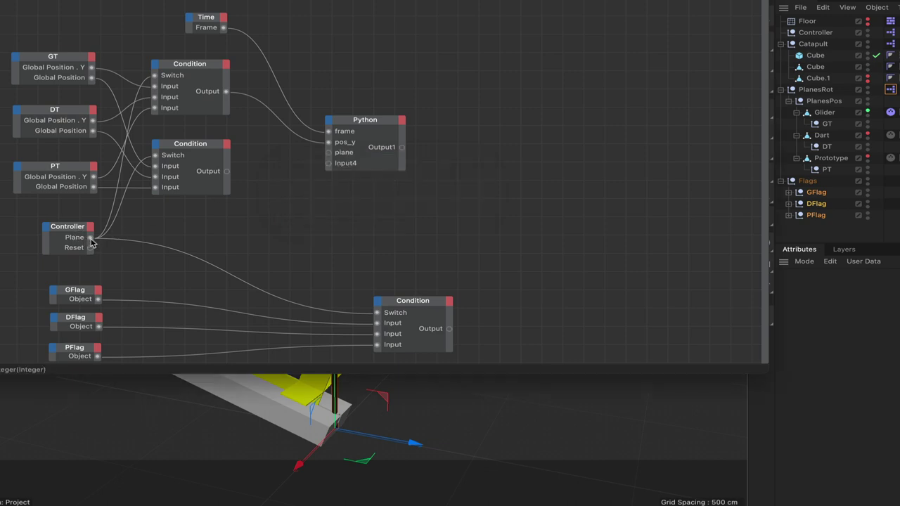
left_click_drag(90, 239, 327, 151)
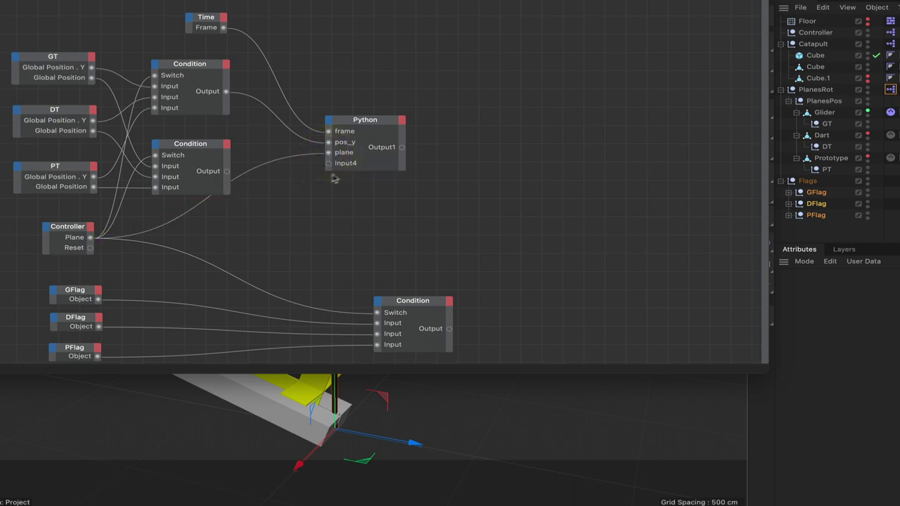
Rename the Python node's Input4 port as flag_check and feed it from the Controller's Reset output
right_click(344, 166)
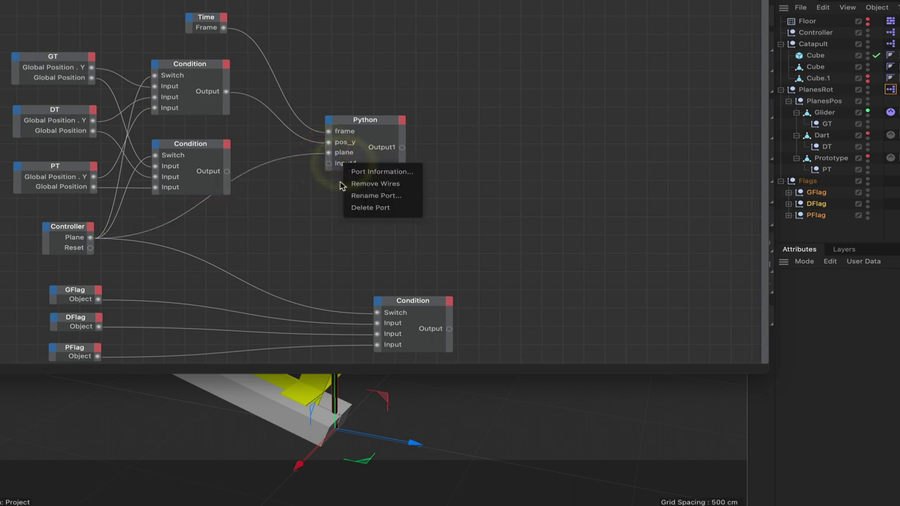
left_click(355, 194)
type("flag_check")
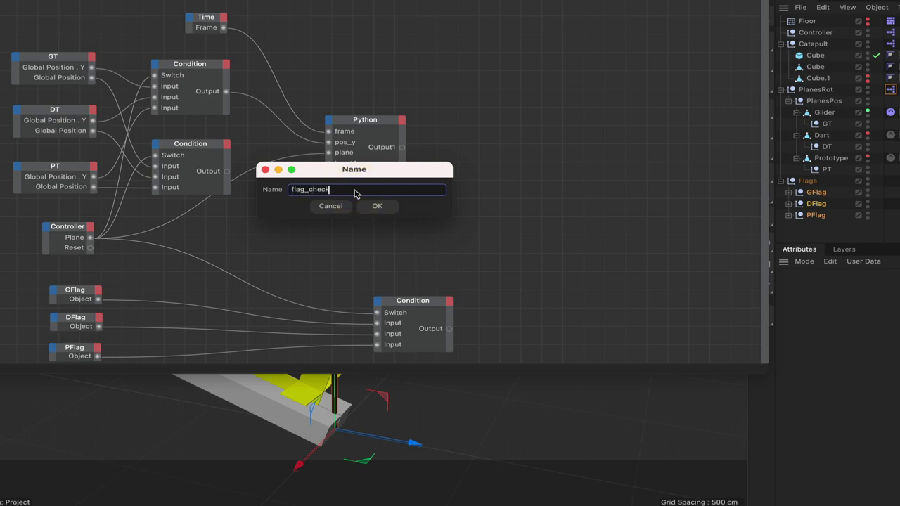
key("Return")
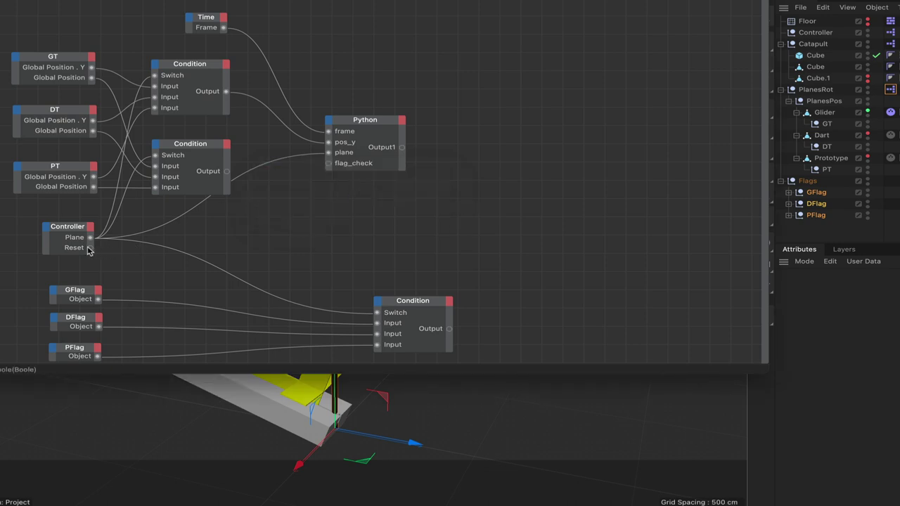
left_click_drag(90, 248, 329, 163)
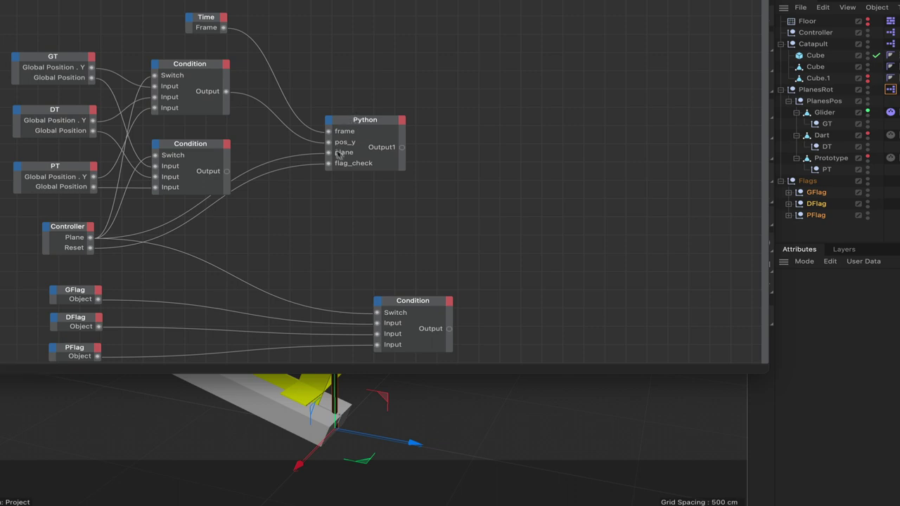
Check the port information of the Python node's output
left_click(383, 123)
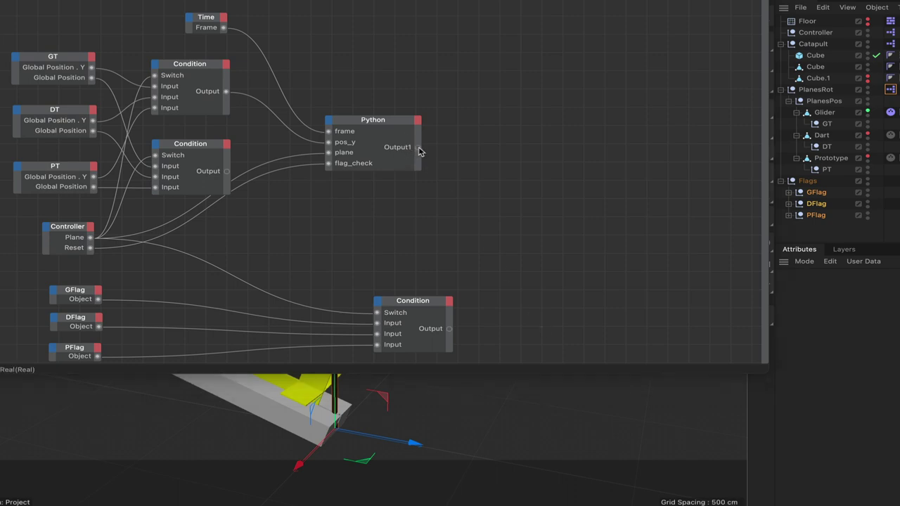
right_click(420, 151)
left_click(431, 155)
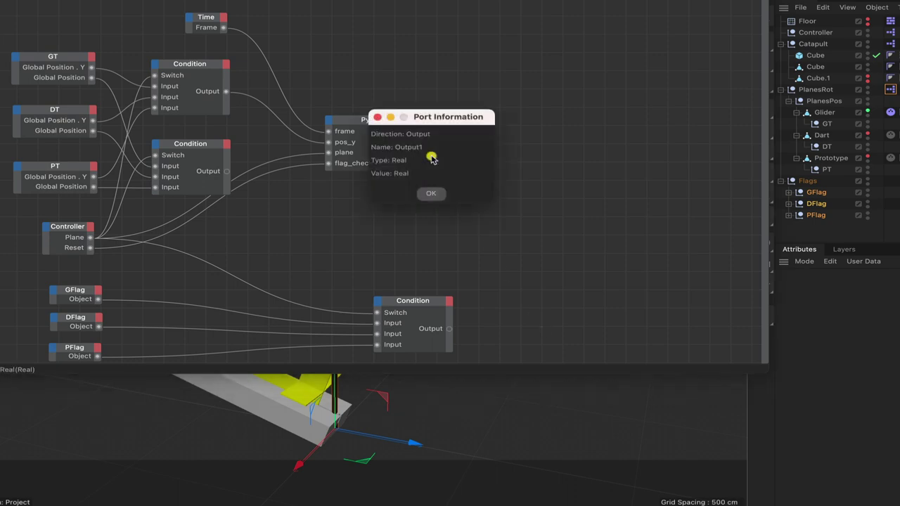
left_click(429, 193)
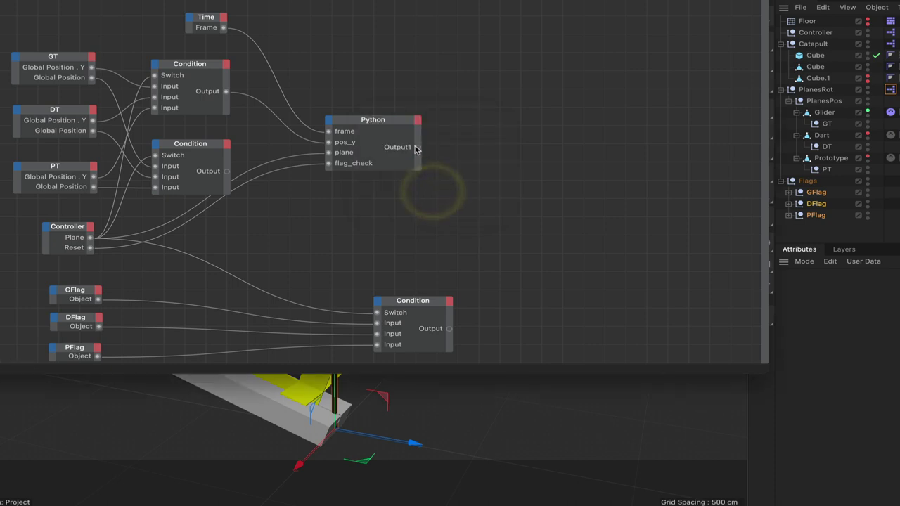
Delete the Python node's existing output port
left_click(415, 150)
right_click(416, 150)
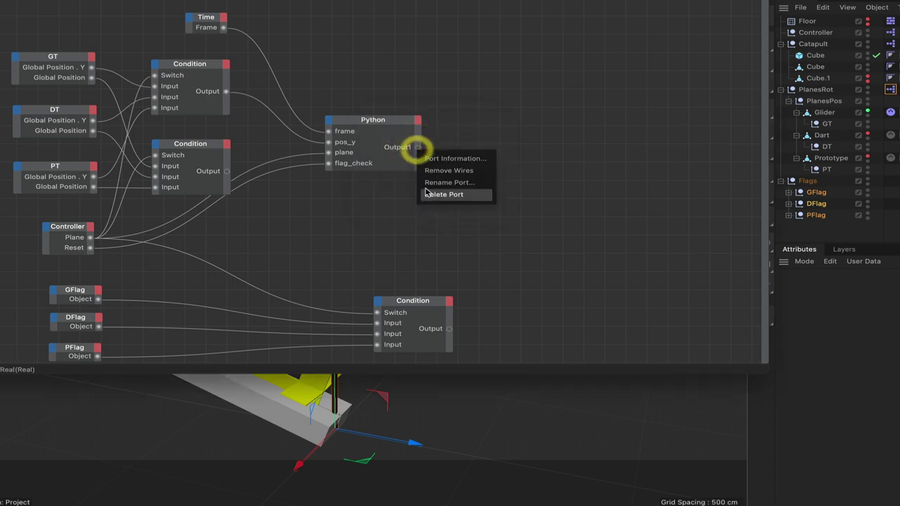
left_click(426, 190)
left_click(401, 203)
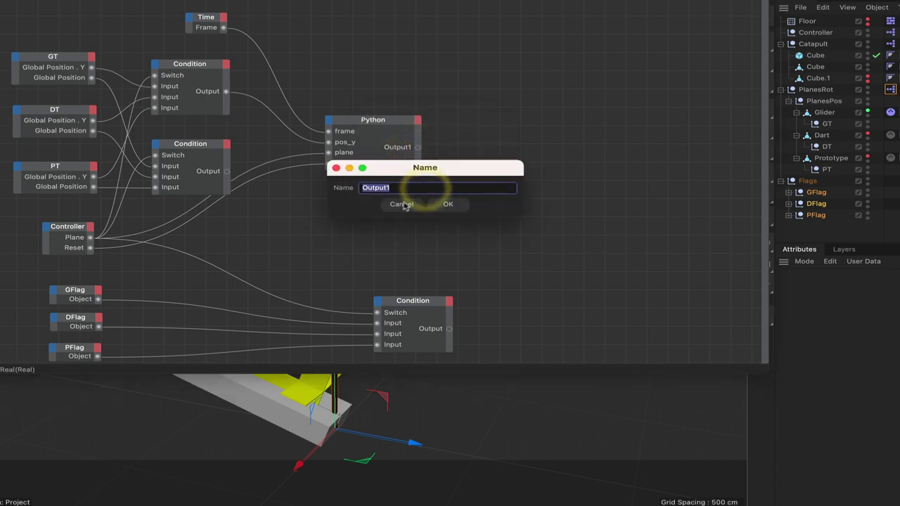
right_click(418, 147)
left_click(429, 191)
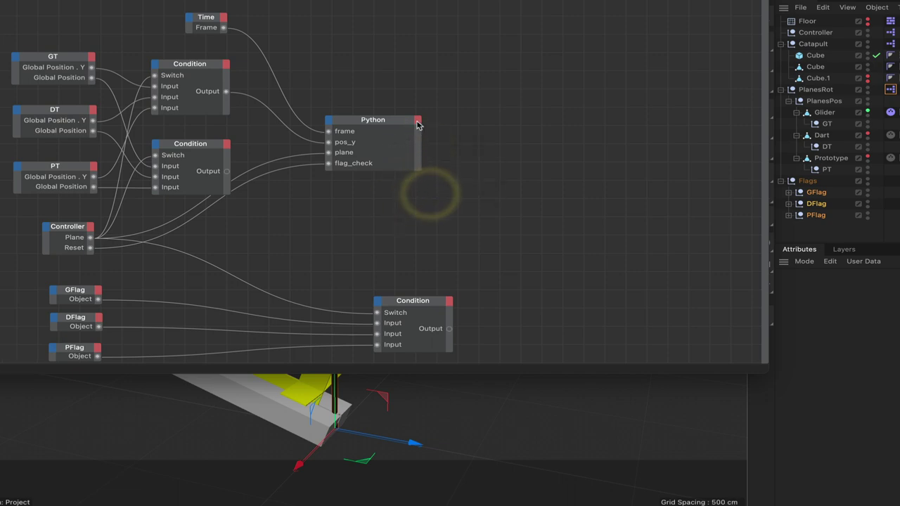
Add two new output ports to the Python node
left_click(418, 122)
left_click(436, 205)
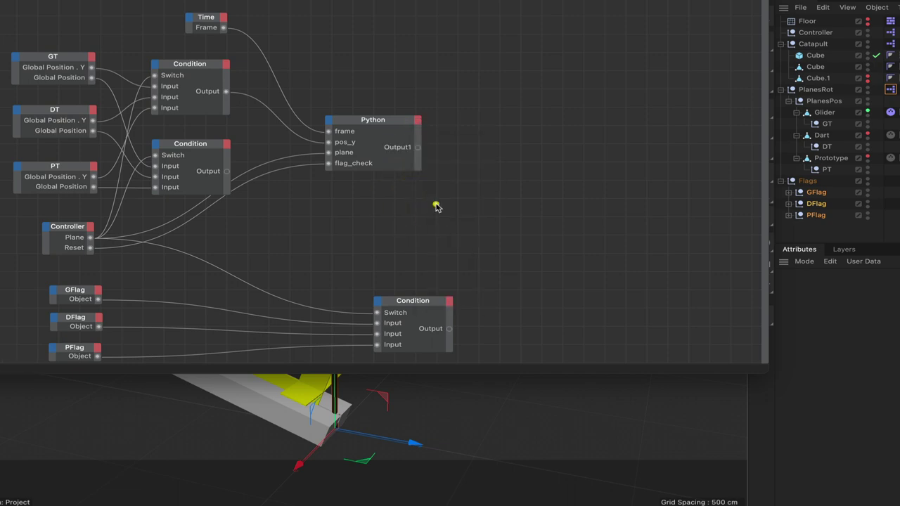
left_click(418, 122)
left_click(435, 205)
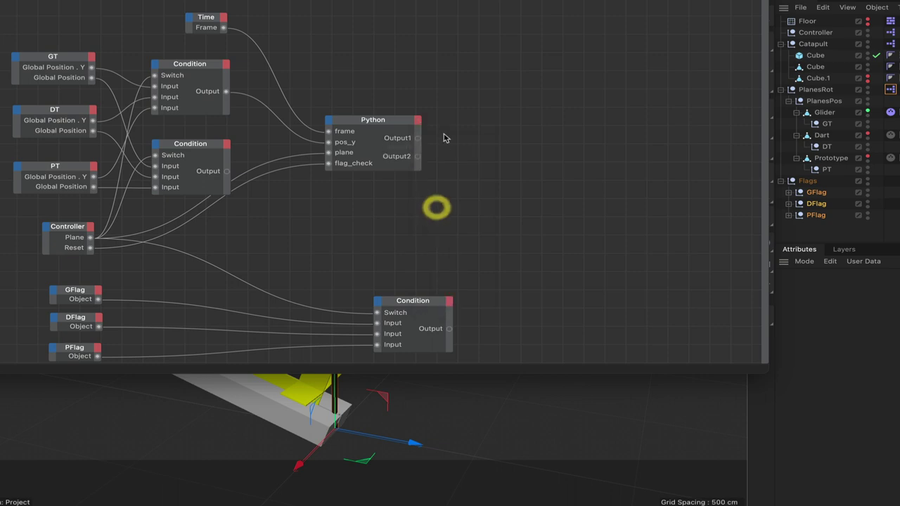
Rename the Python node's first output port as switch and the second as flag_vis
right_click(405, 140)
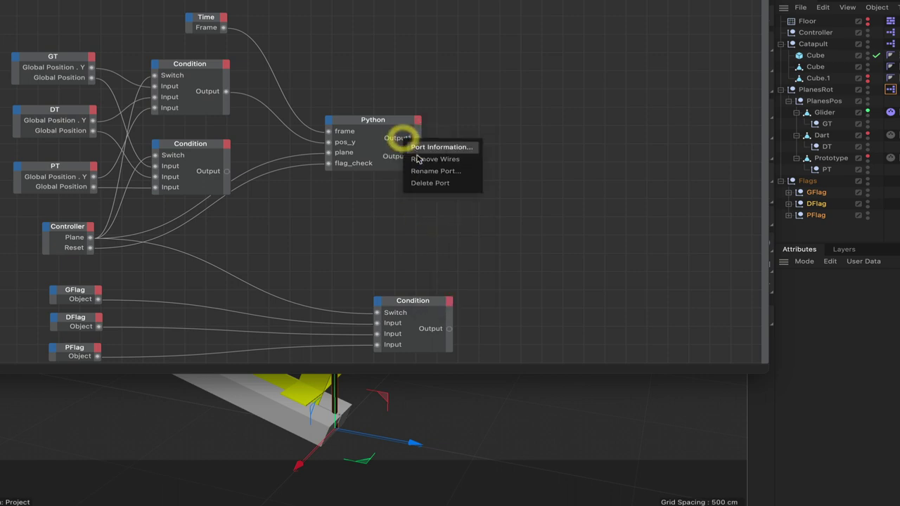
left_click(426, 171)
type("switch")
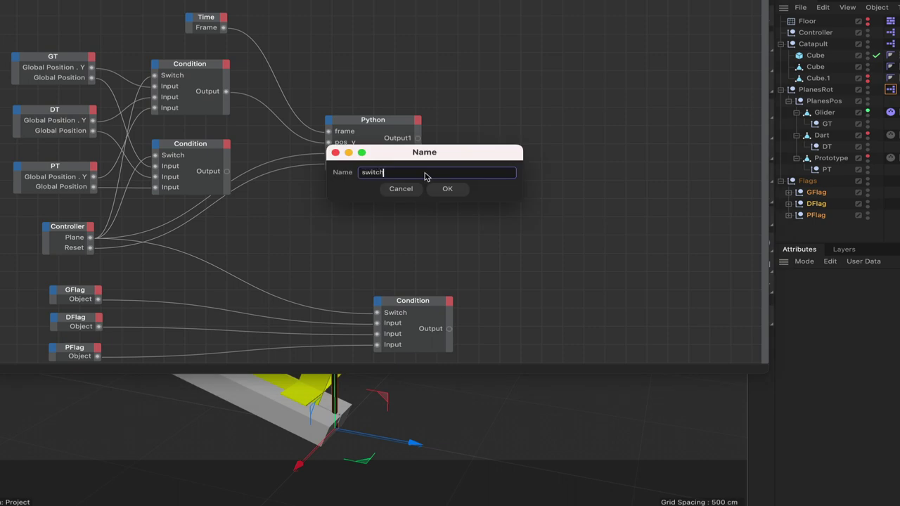
key("Return")
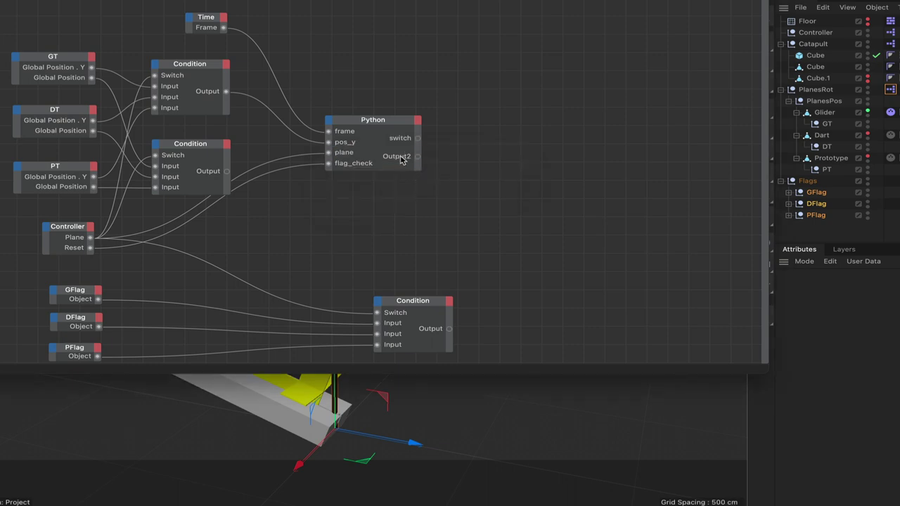
right_click(402, 160)
left_click(415, 190)
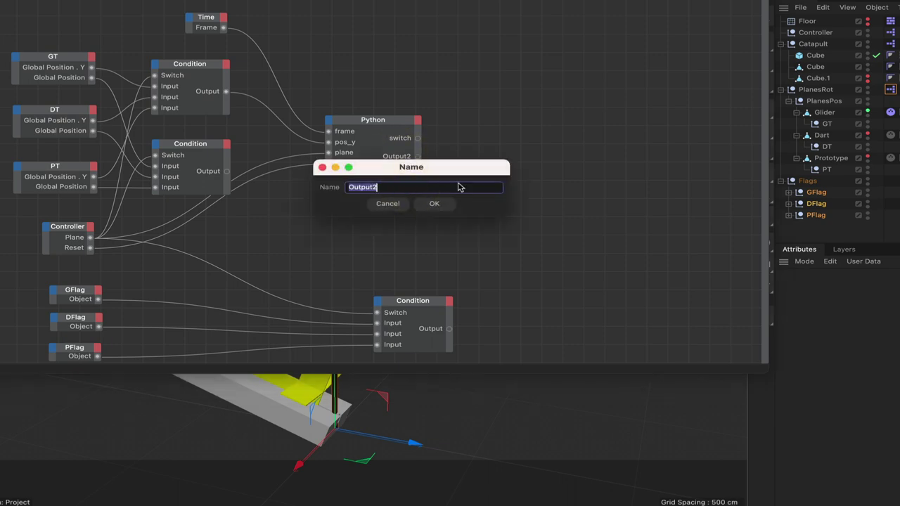
type("flag_vis")
left_click(435, 205)
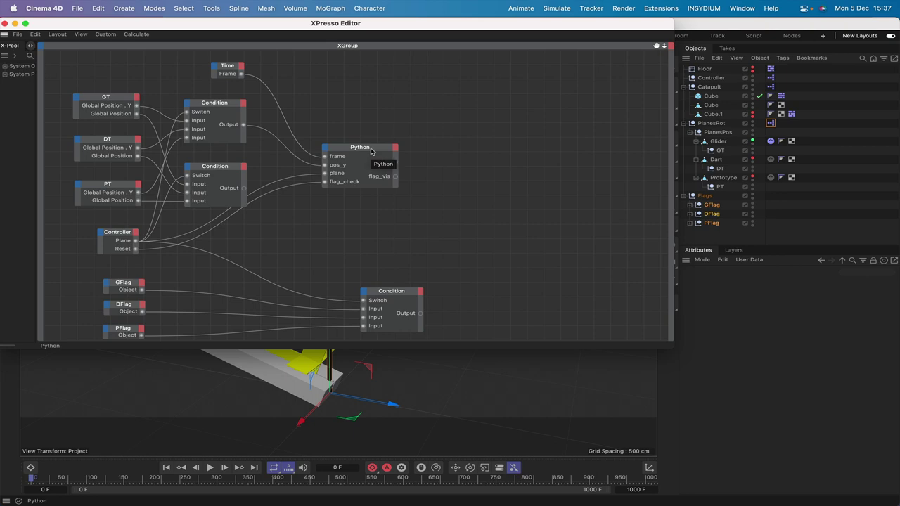
Switch to the Script layout and reopen the XPresso graph of the PlanesRot object
left_click_drag(642, 28, 537, 21)
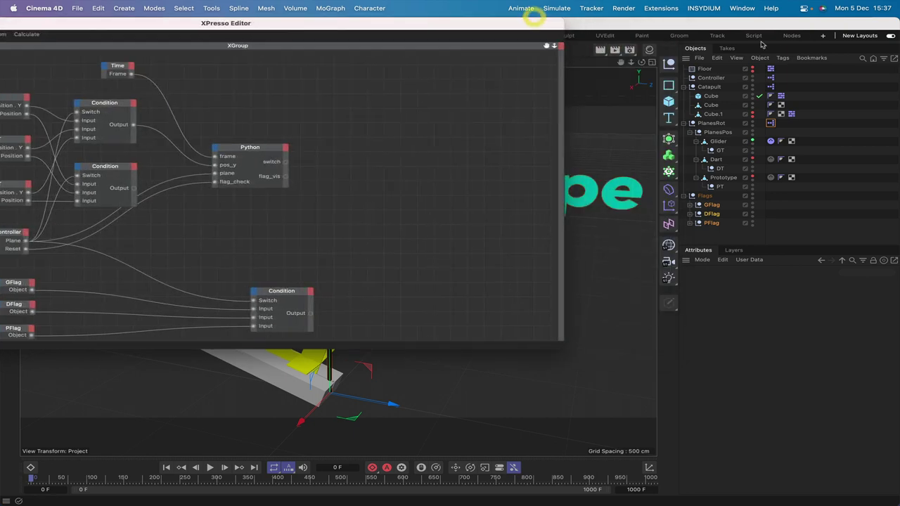
left_click(753, 35)
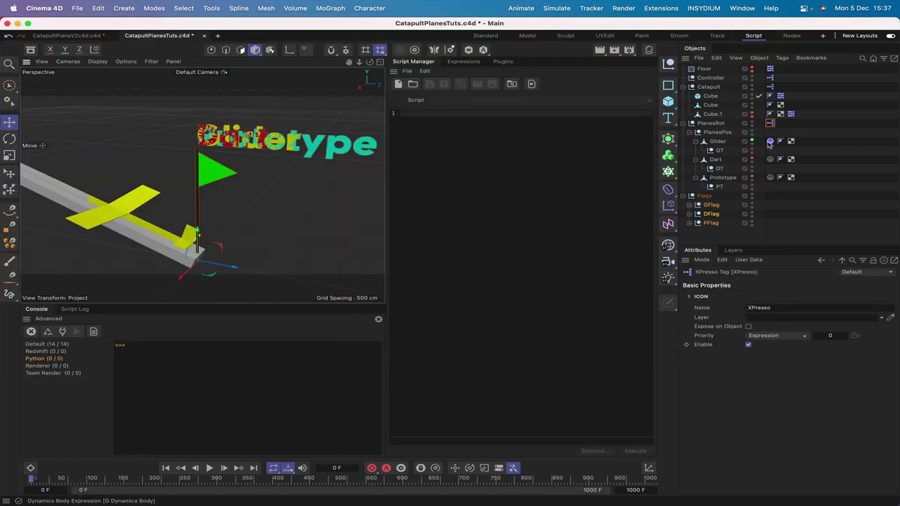
double_click(770, 121)
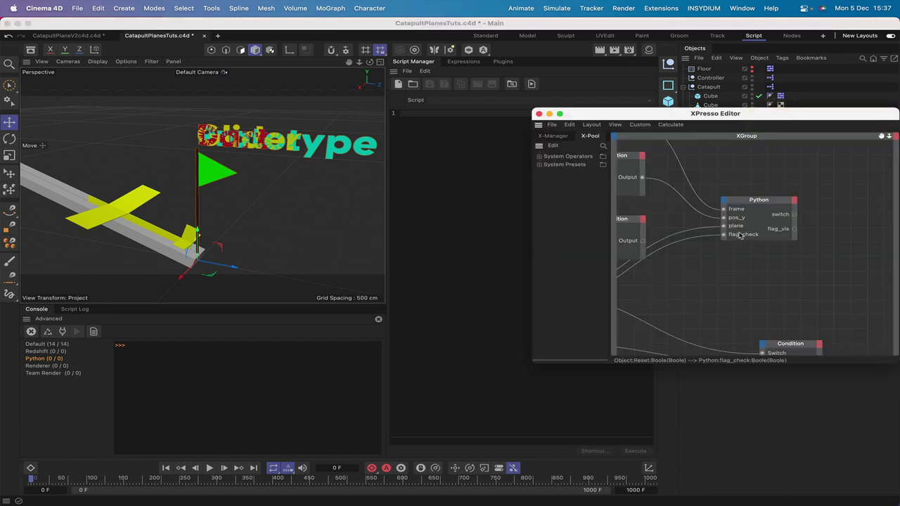
Open the Python node's code in the Python editor and move the XPresso Editor window clear of it
left_click(749, 210)
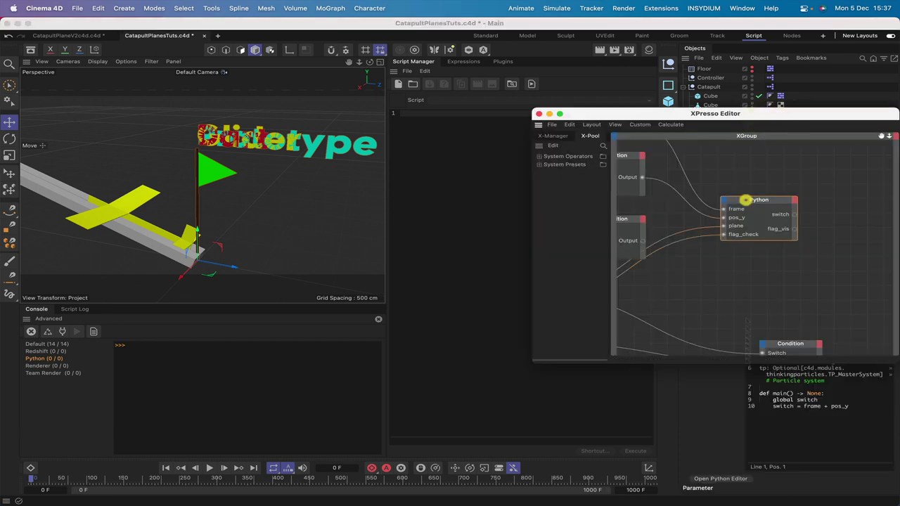
left_click(729, 478)
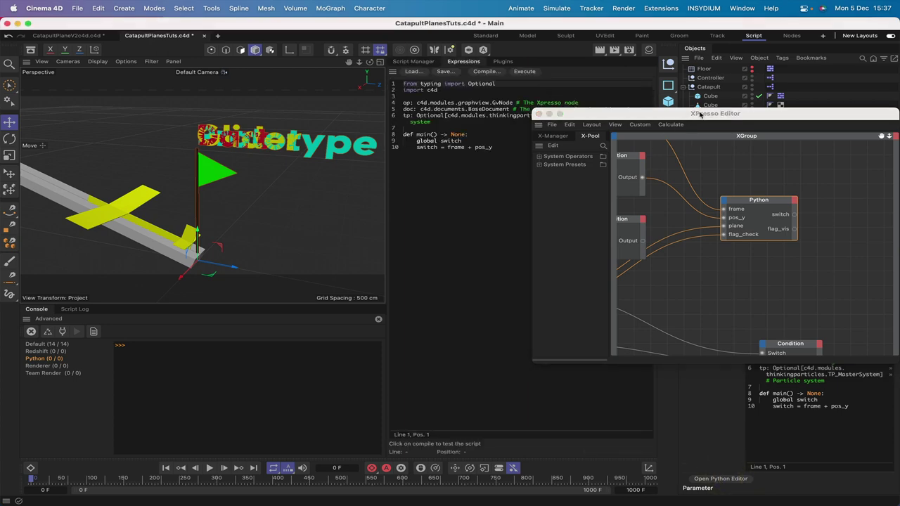
left_click_drag(702, 115, 142, 37)
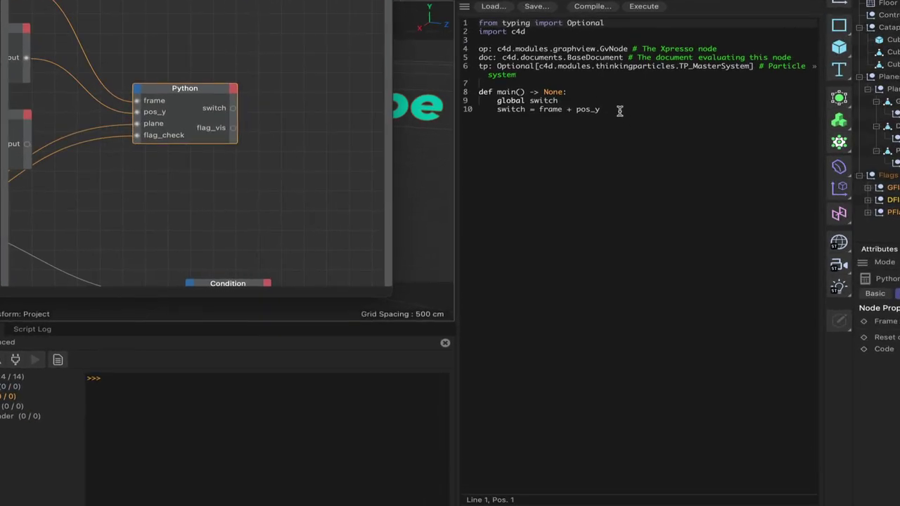
Remove the default switch = frame + pos_y line and extend the global declaration in main() to switch, trigger, flag_vis, flag
left_click_drag(615, 109, 498, 111)
key("BackSpace")
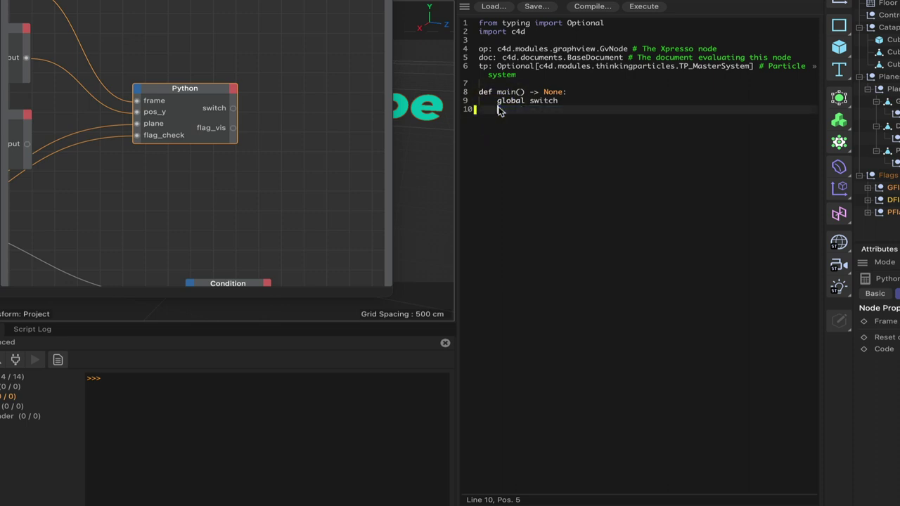
left_click(564, 100)
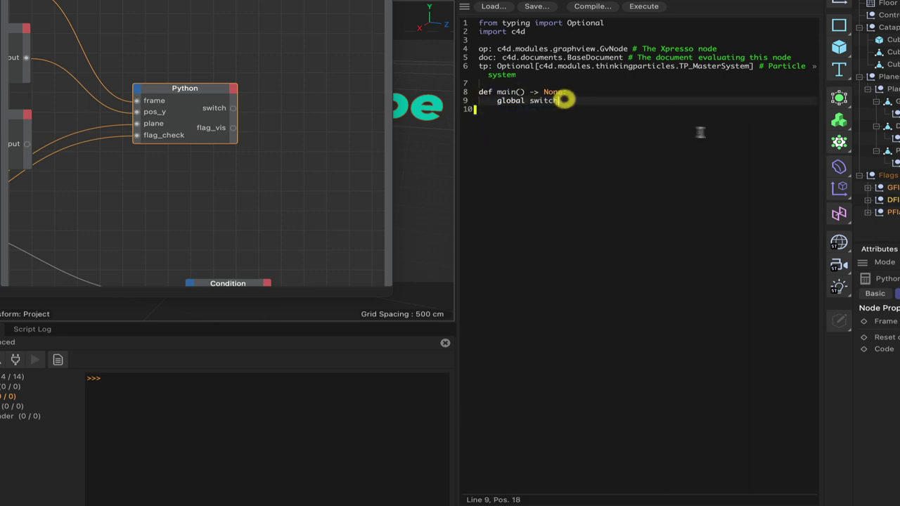
type(", trigger, flag_vis, flag")
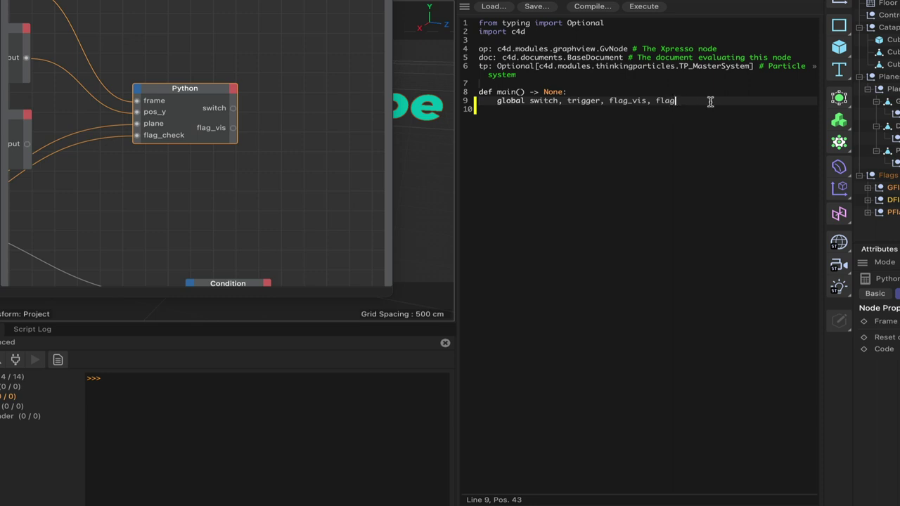
key("Return")
key("Return")
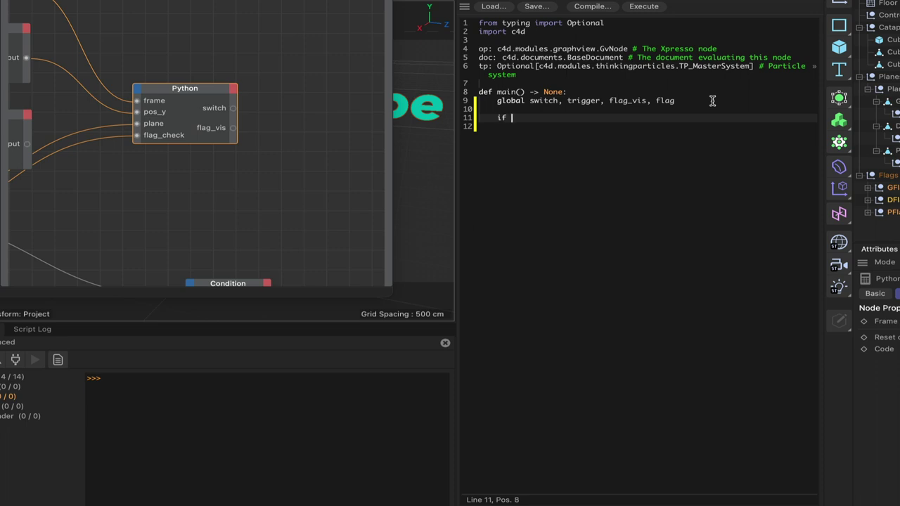
In main(), add an if frame == 0: block that resets flag = [] and trigger = []
type("if frame == 0:")
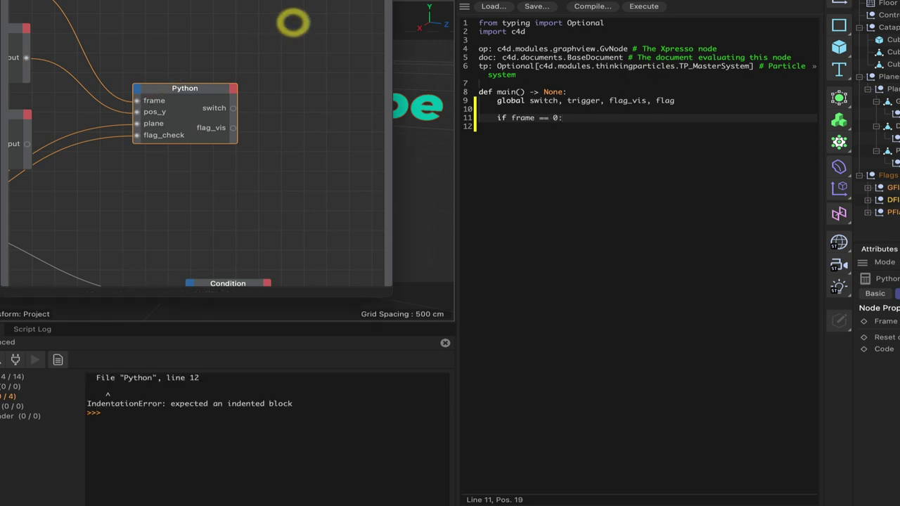
middle_click_drag(138, 100, 195, 144)
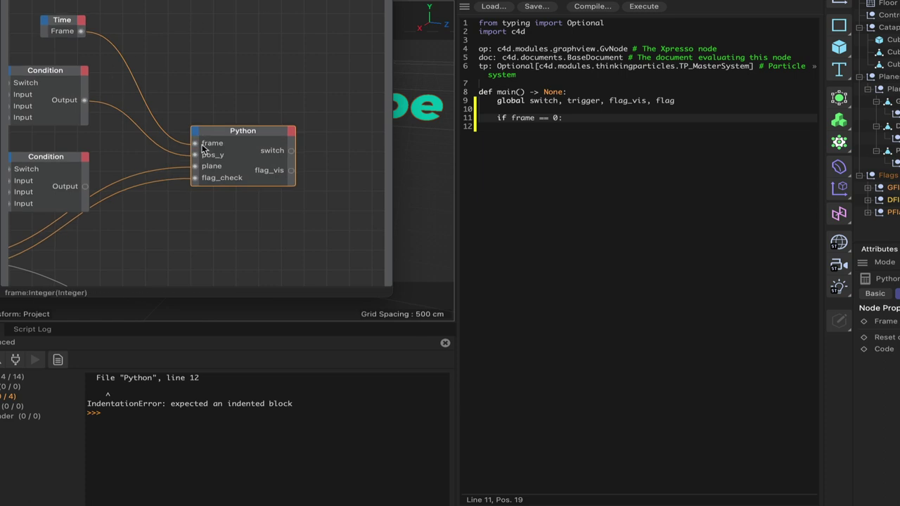
left_click(587, 120)
key("Return")
key("Return")
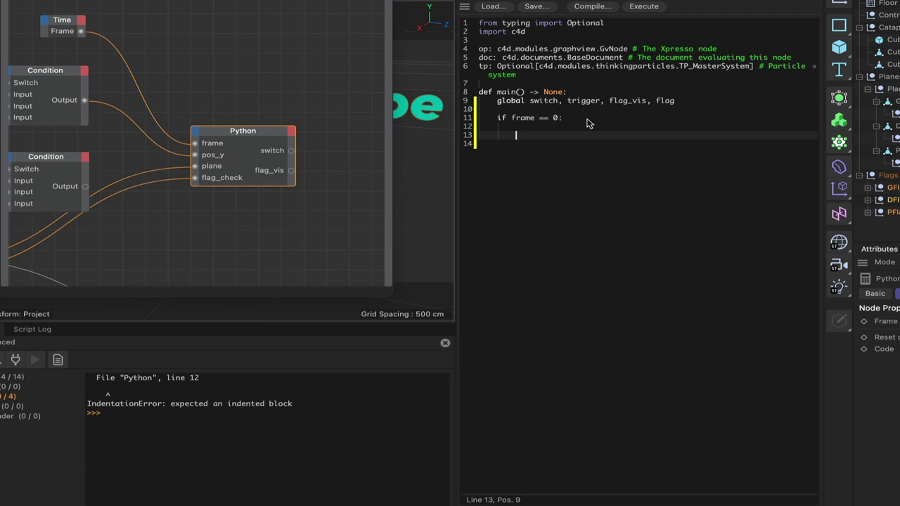
type("flag = [")
key("Return")
type("trigg")
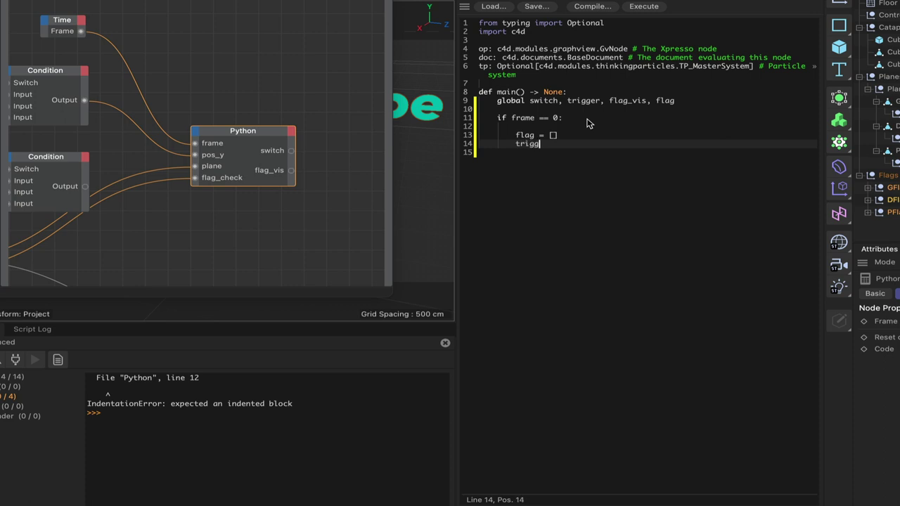
type("er = []")
Add an else: branch to the frame condition containing a nested if pos_y < 0.1: check
key("Return")
key("Return")
key("BackSpace")
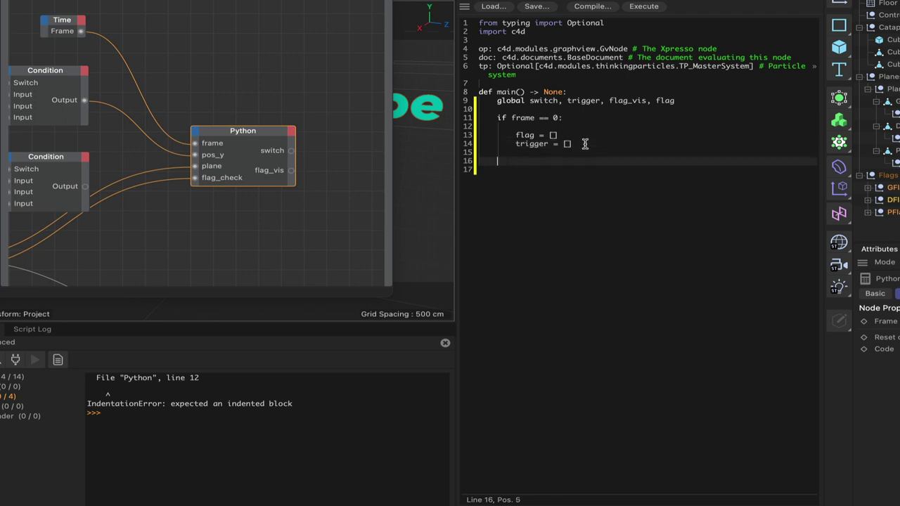
type("elsew")
key("BackSpace")
type(":")
key("Return")
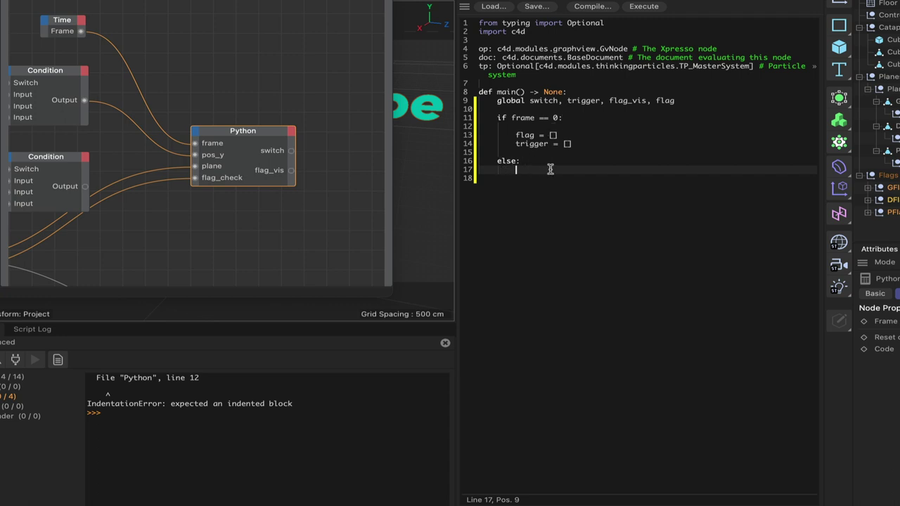
key("Return")
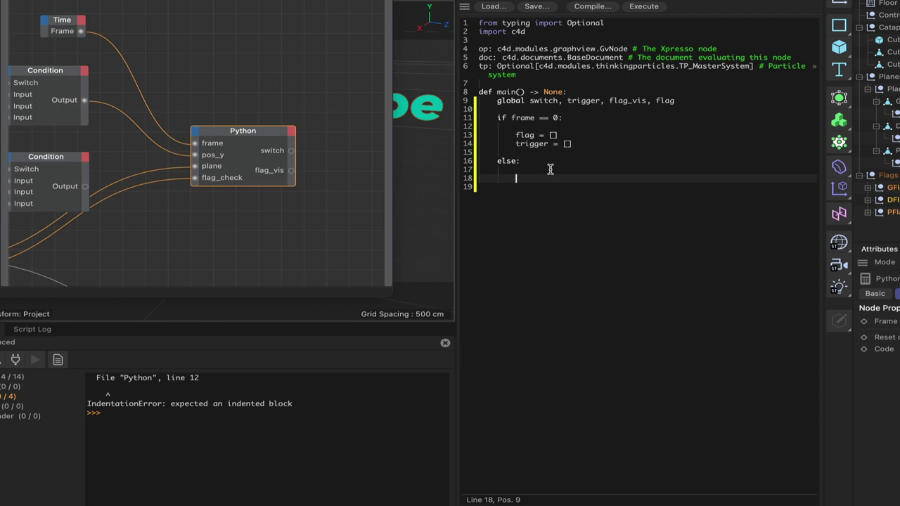
type("if pos_y < 0.1:")
key("Return")
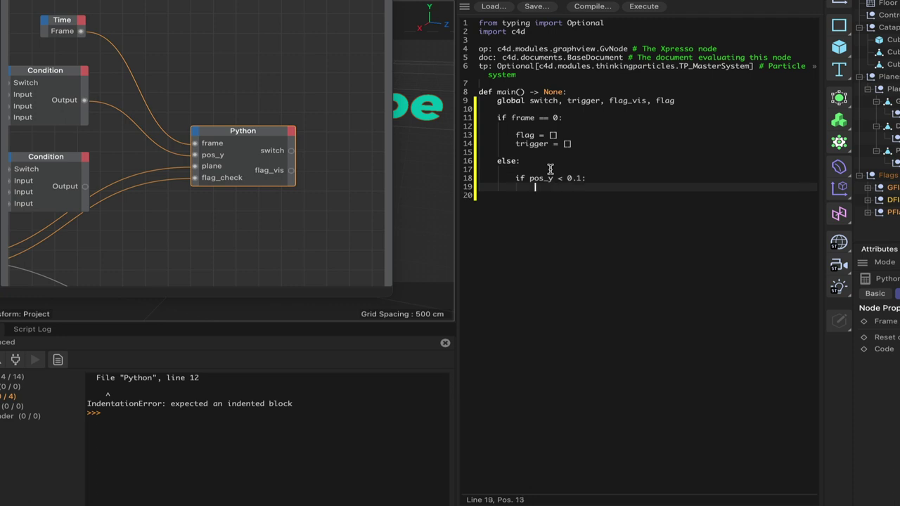
Inside the pos_y check, add if len(trigger) < 1: with trigger.append(1) and flag.append(plane)
type("if len(trigger) < 1:")
key("Return")
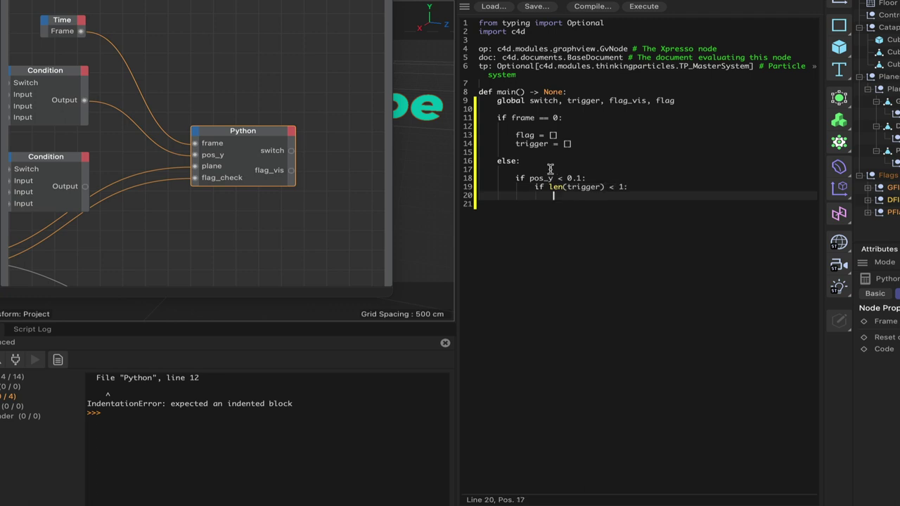
type("trigger.append(1)")
key("Return")
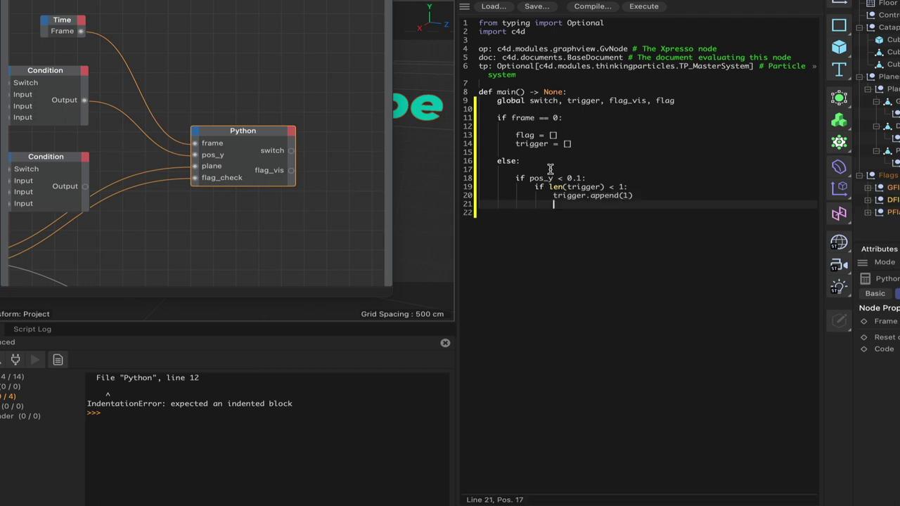
key("BackSpace")
key("Tab")
type("flag.append(plane")
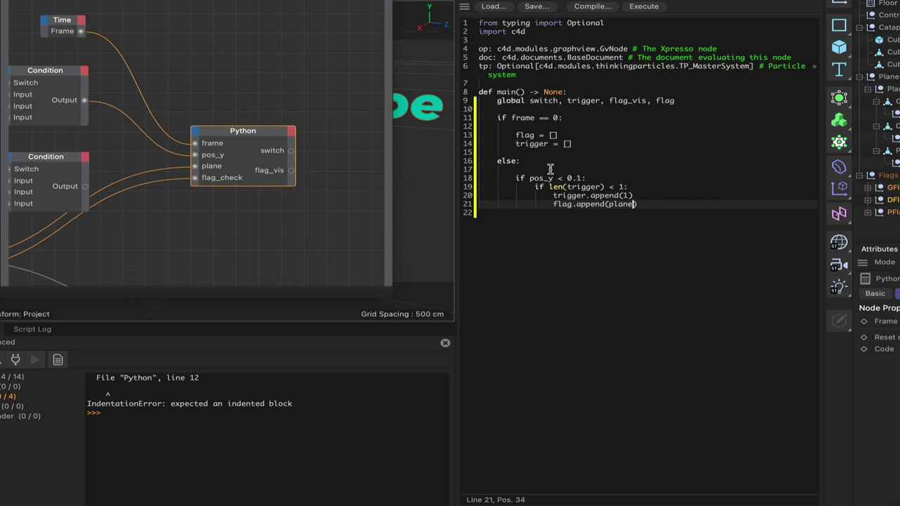
type(")")
Below the frame blocks, add if trigger == 1: at the base indentation of main(), containing switch = trigger[0]
middle_click_drag(264, 293, 391, 261)
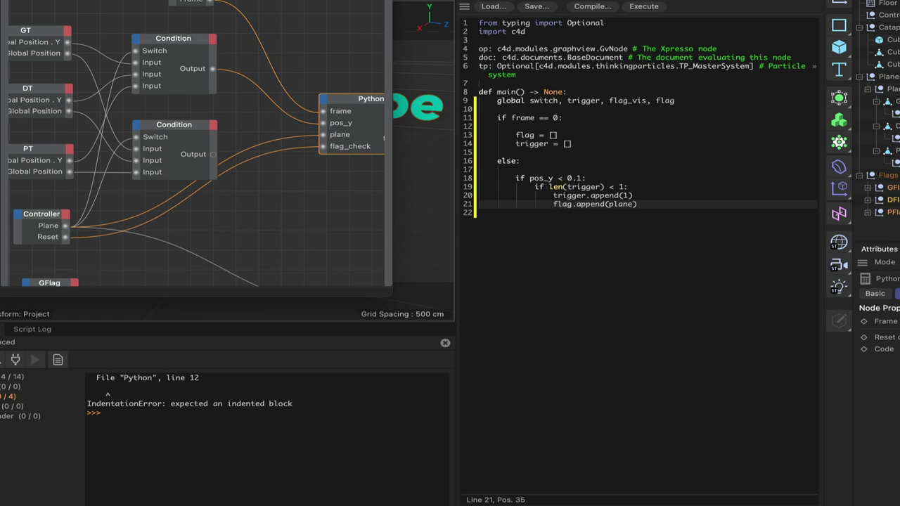
middle_click_drag(211, 141, 69, 163)
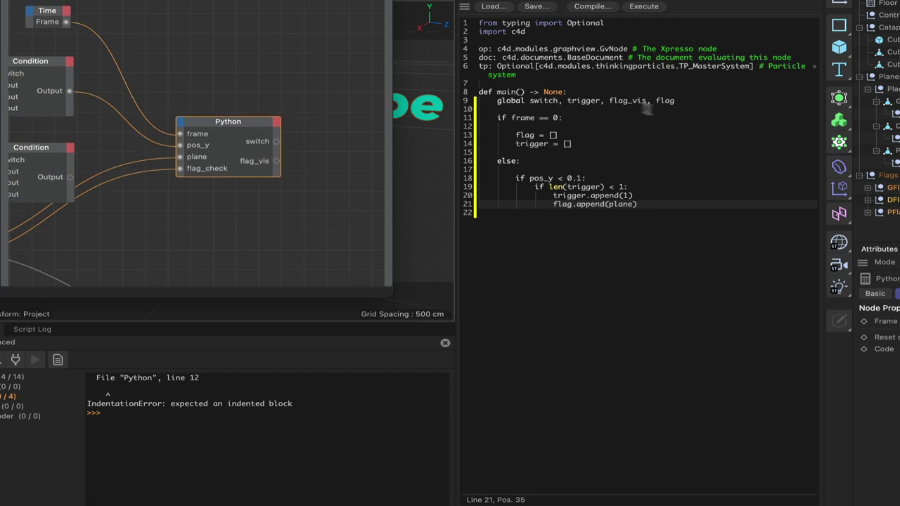
left_click(647, 204)
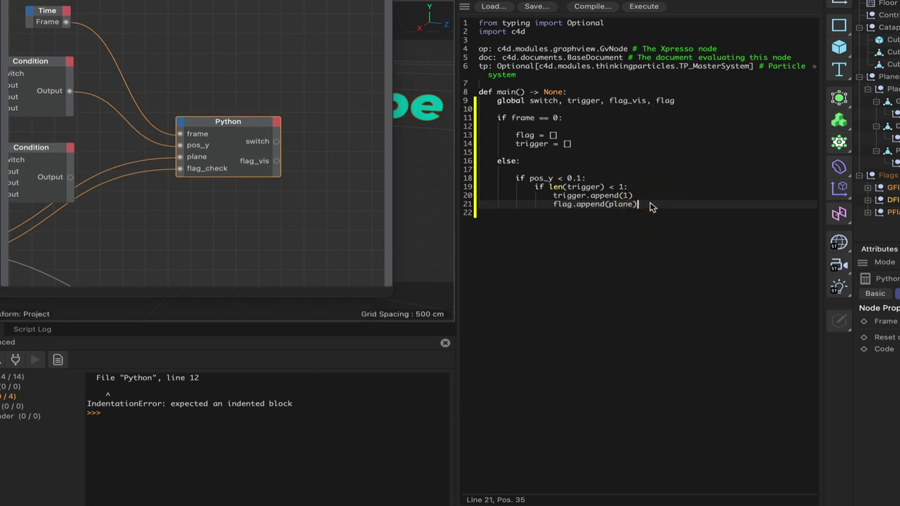
key("Return")
key("Return")
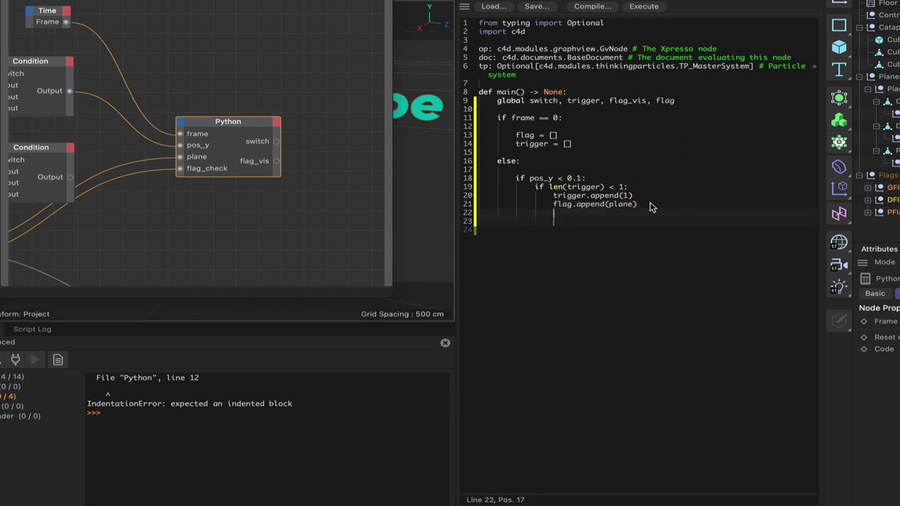
key("BackSpace")
key("BackSpace")
key("BackSpace")
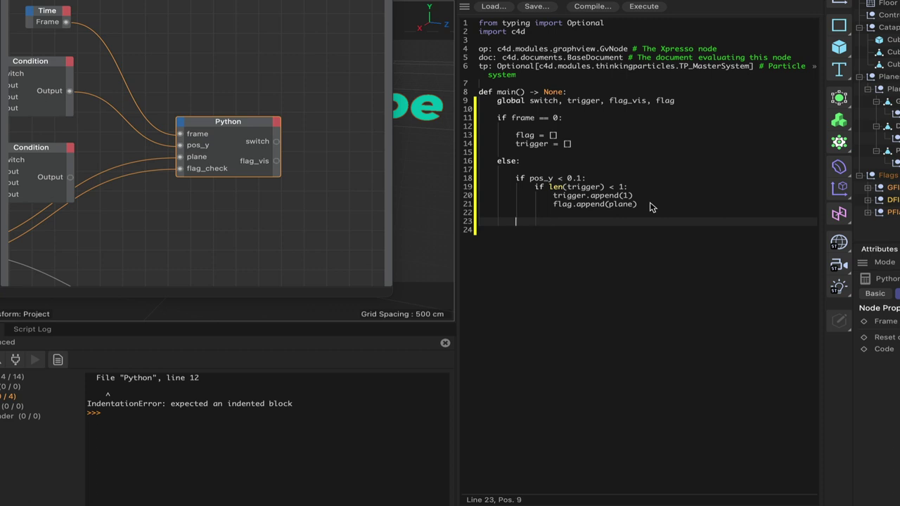
key("BackSpace")
type("if trigger == 1:")
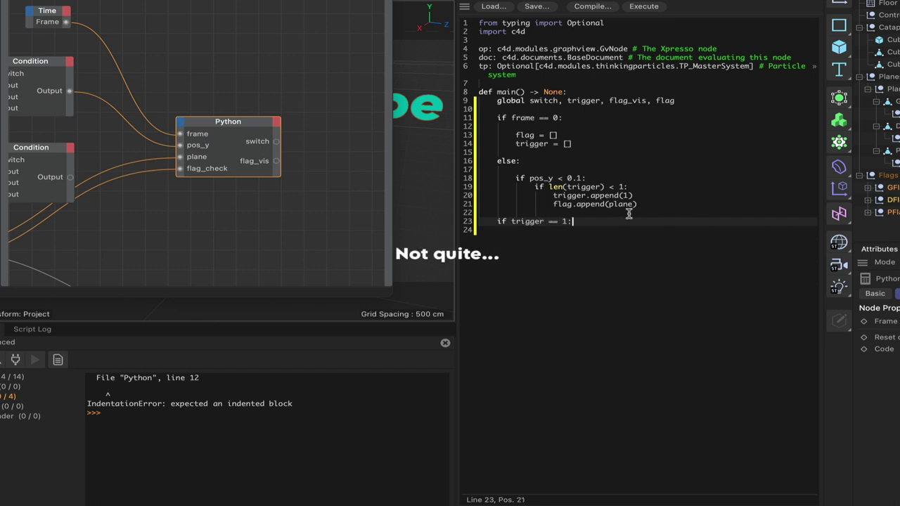
key("Return")
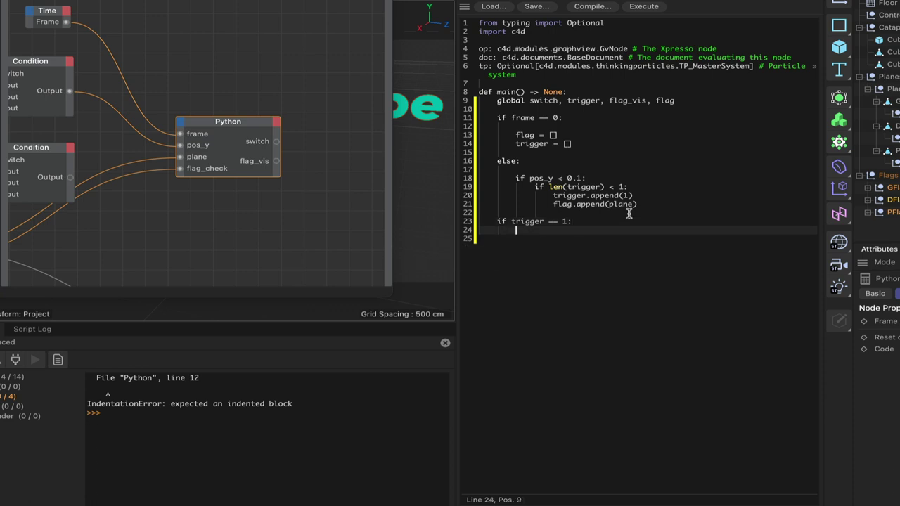
type("switch = trigger[0]")
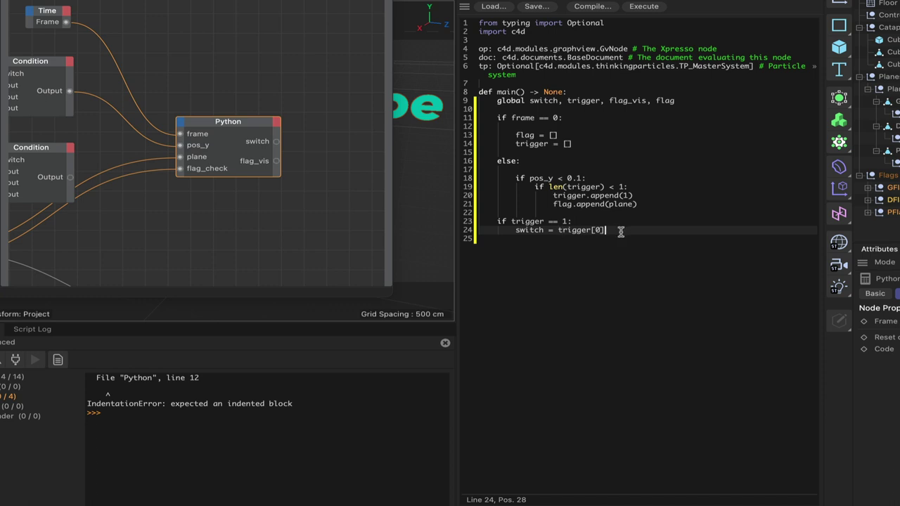
Replace trigger[0] with 1 in the switch assignment and add an else: branch with switch = 0
left_click_drag(608, 230, 561, 232)
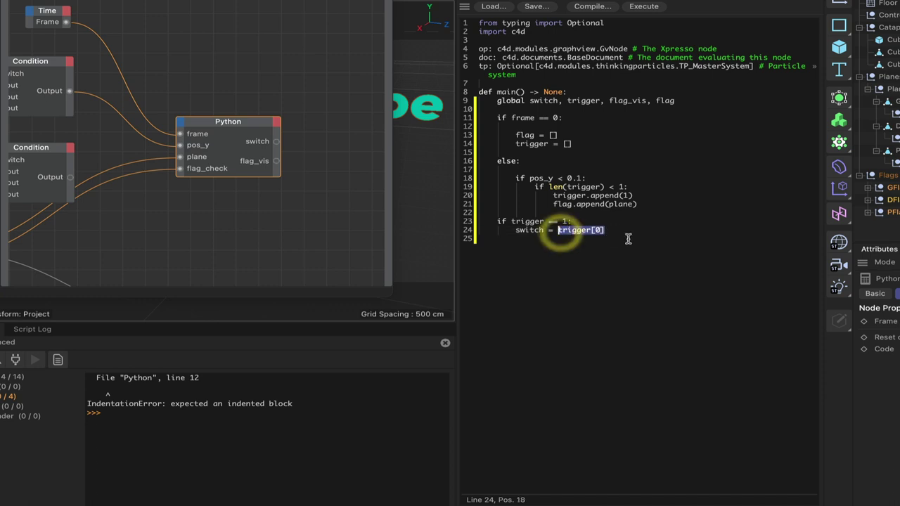
type("1")
key("Return")
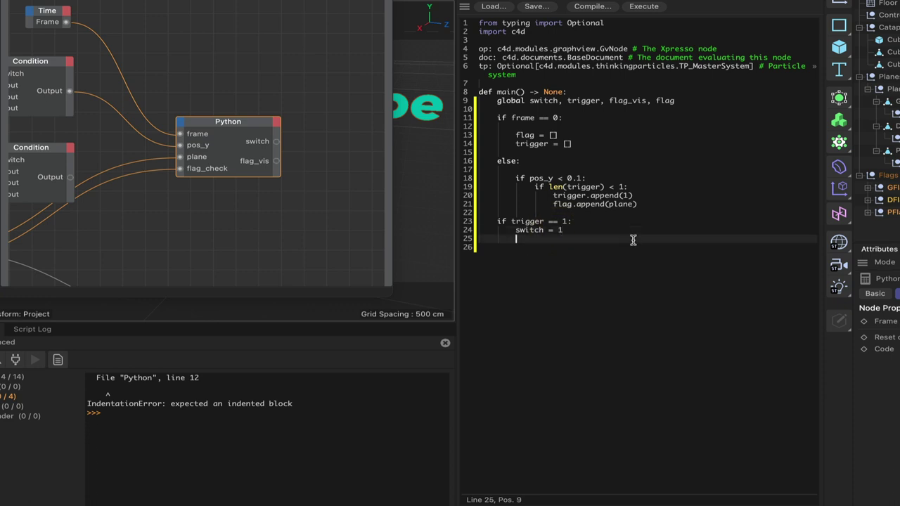
key("BackSpace")
type("else:")
key("Return")
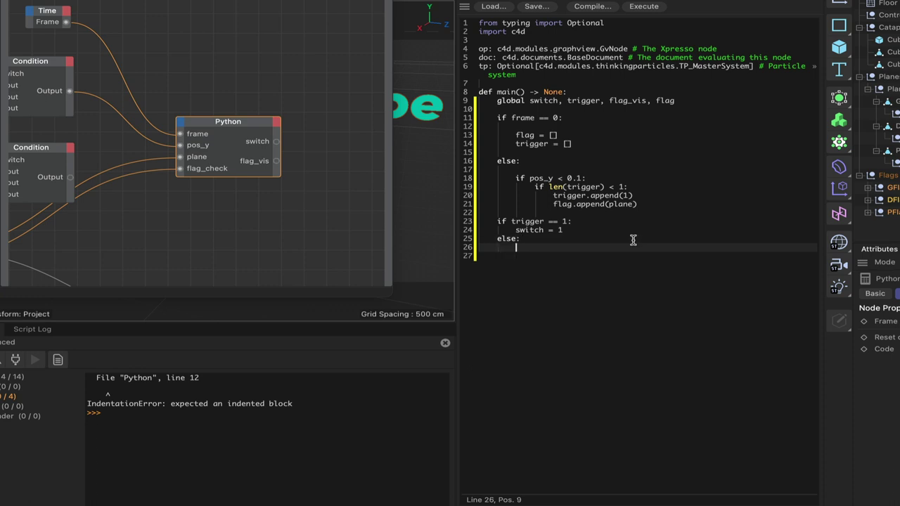
type("swich =")
key("BackSpace")
key("BackSpace")
key("BackSpace")
key("BackSpace")
key("BackSpace")
type("tch = 0")
Below the switch block, add if len(flag) == 1: with a nested if flag_check != 1: condition
key("Return")
key("Return")
key("Return")
key("BackSpace")
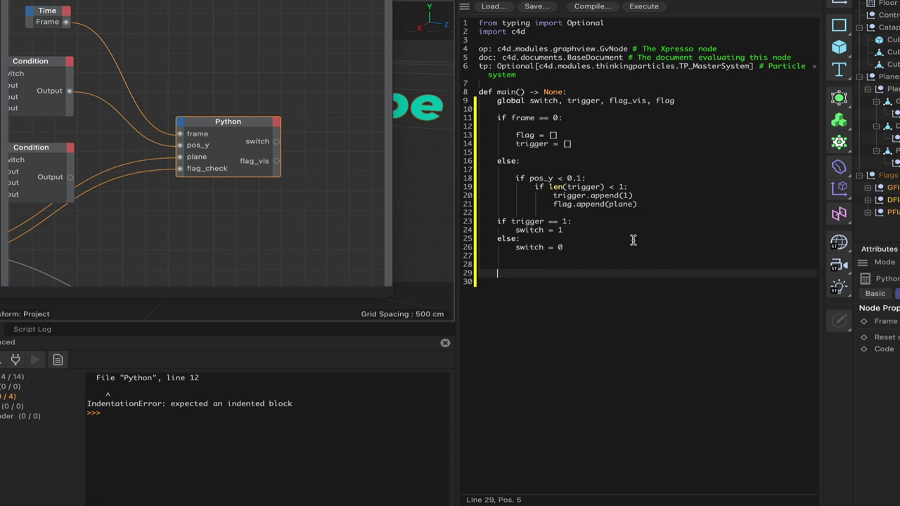
type("if len(flag) == 1:")
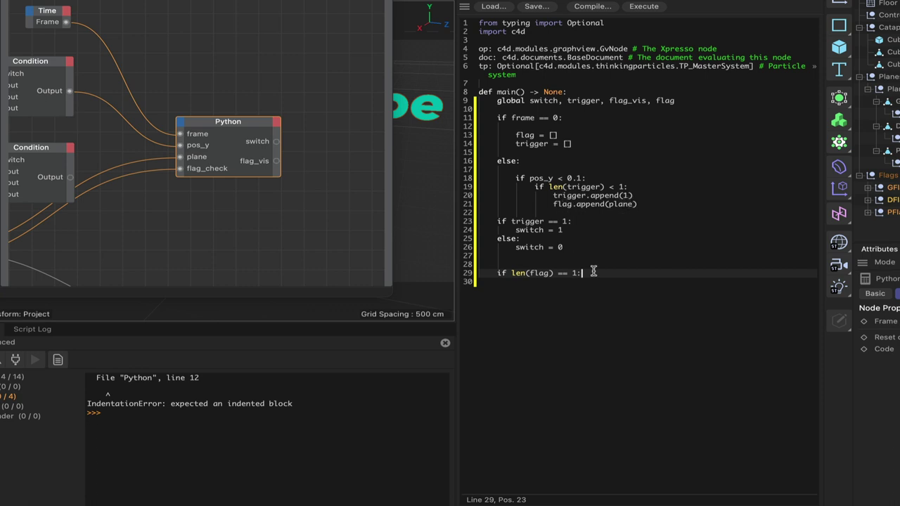
key("Return")
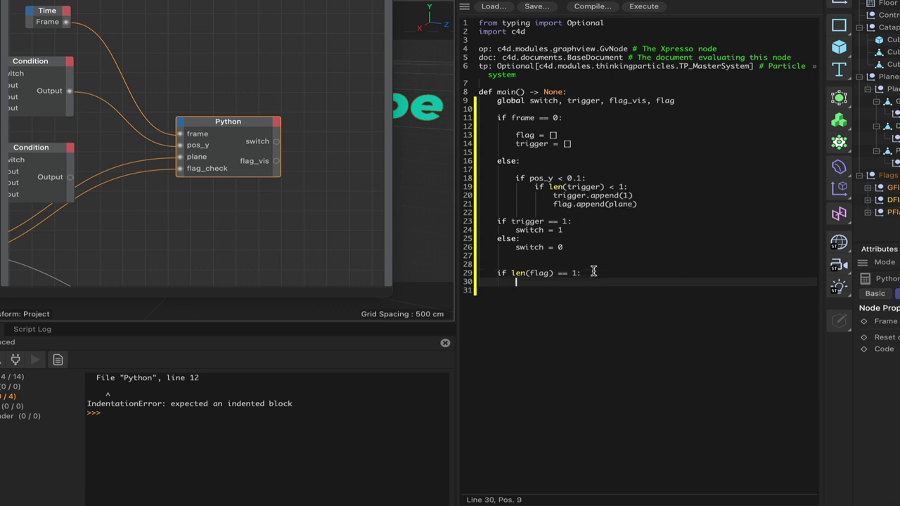
type("if flag_check != 1")
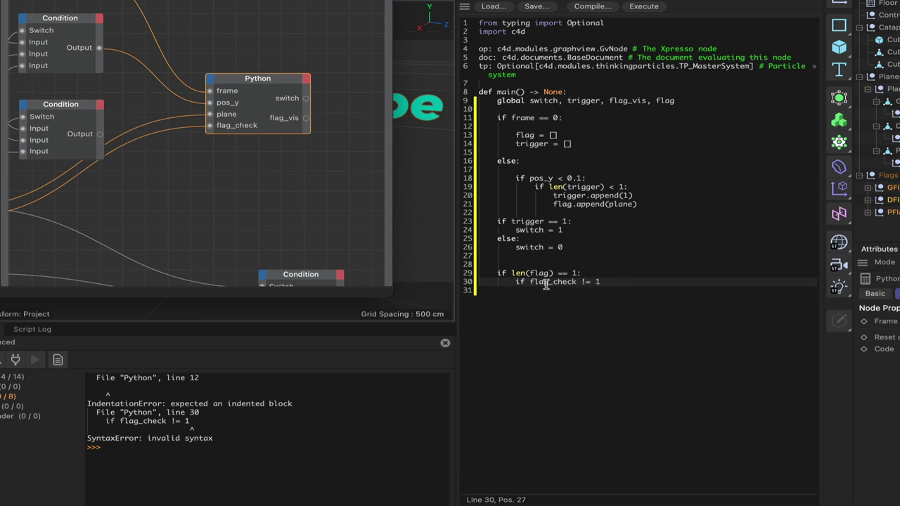
left_click(614, 282)
type(":")
key("Return")
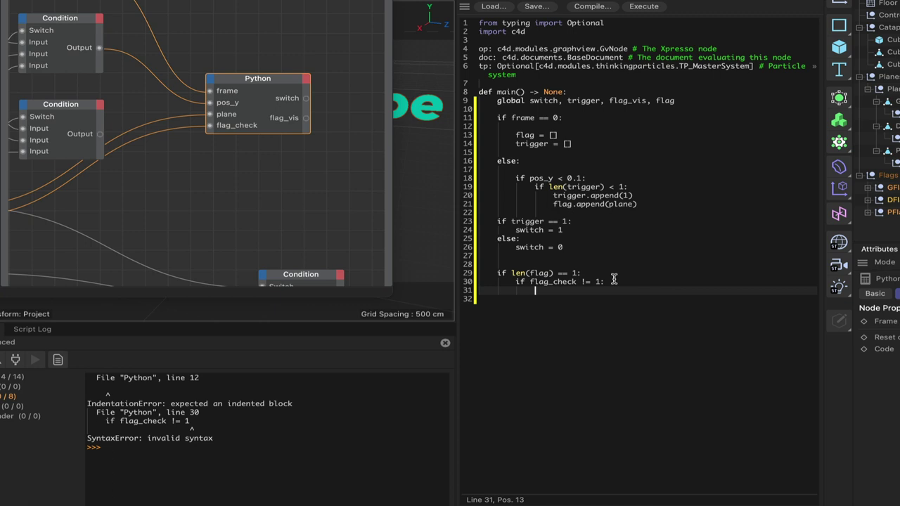
Inside the flag_check condition, add if plane = flag[0]: with flag_vis = 1 beneath it
type("if plane = ")
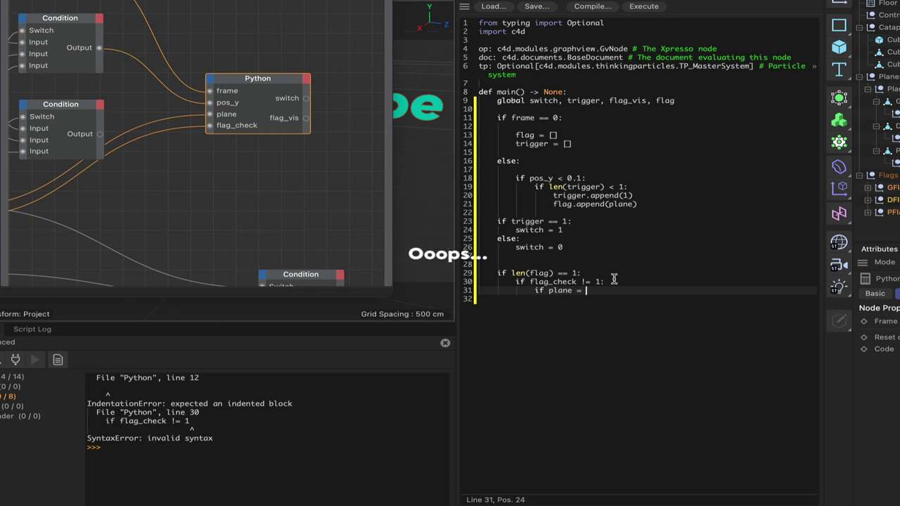
type("flag")
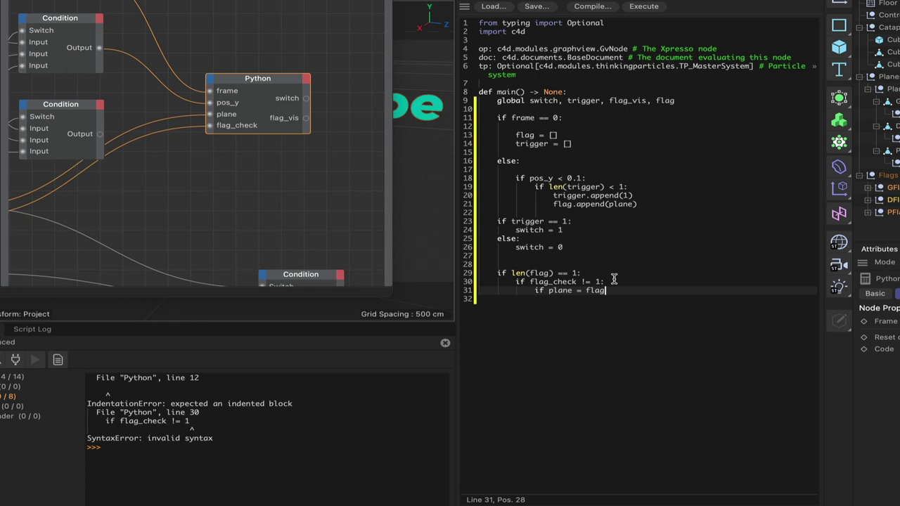
type("[0")
key("Return")
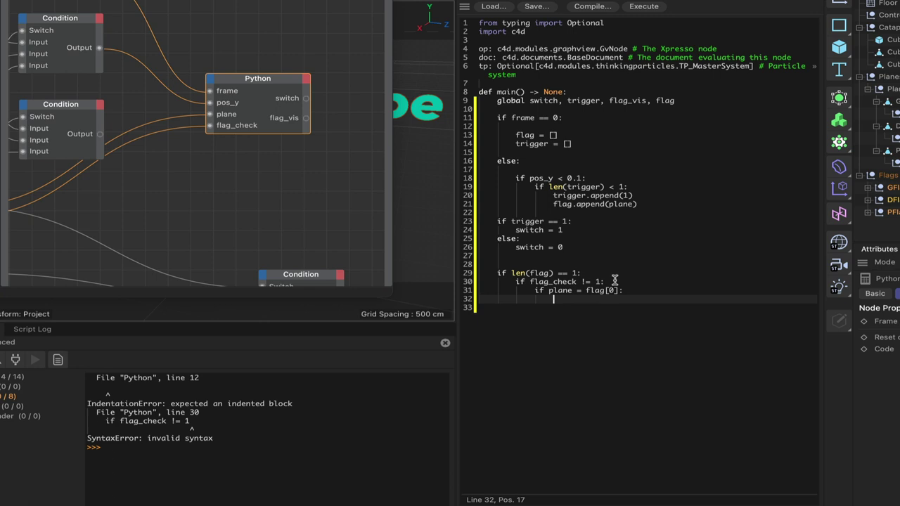
type("flag")
key("Return")
key("Return")
key("Up")
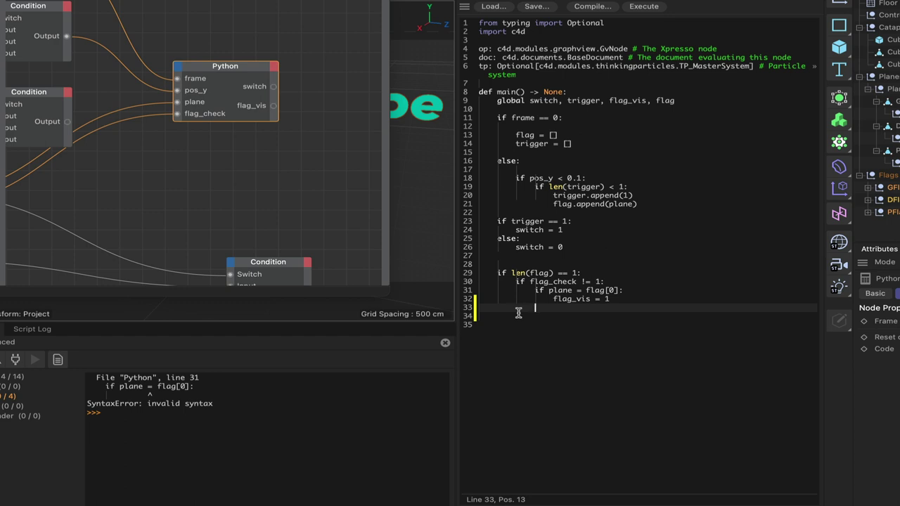
Add an else: branch aligned with the flag_check condition that sets flag_vis = 0
left_click(519, 314)
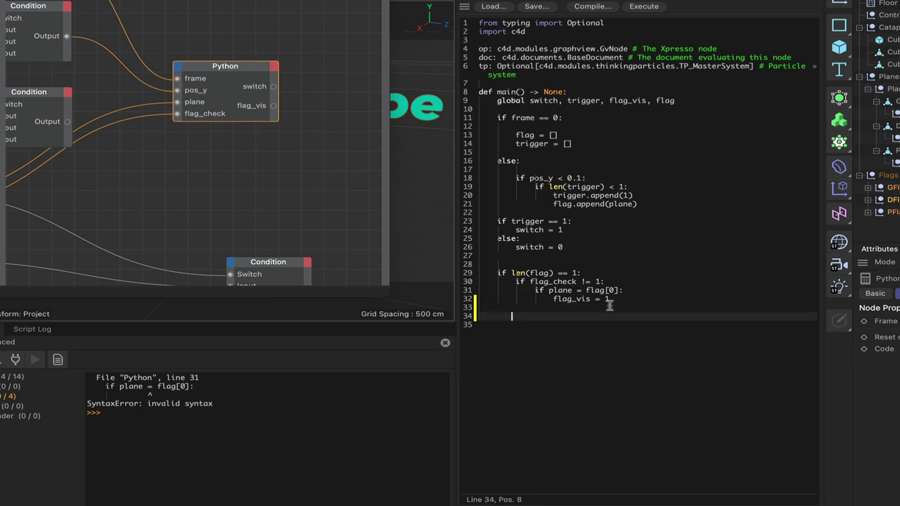
type("else:")
key("Return")
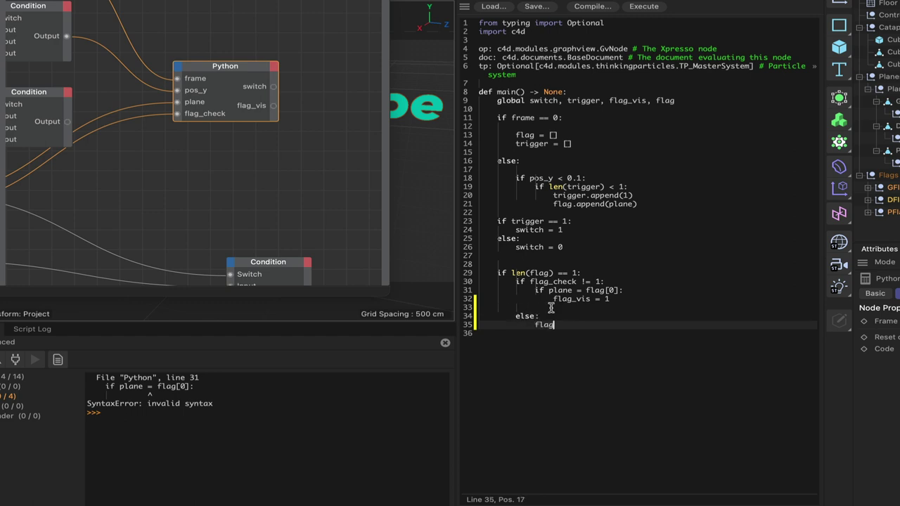
type("flag_vis = 0")
Add an else: branch aligned with if len(flag) == 1: and set flag_vis = 0 in it
key("Return")
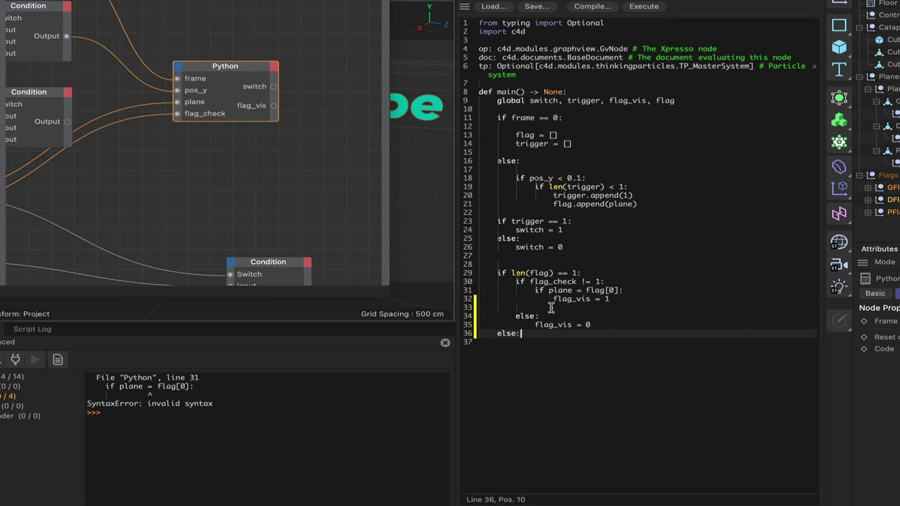
key("Return")
left_click_drag(534, 325, 610, 325)
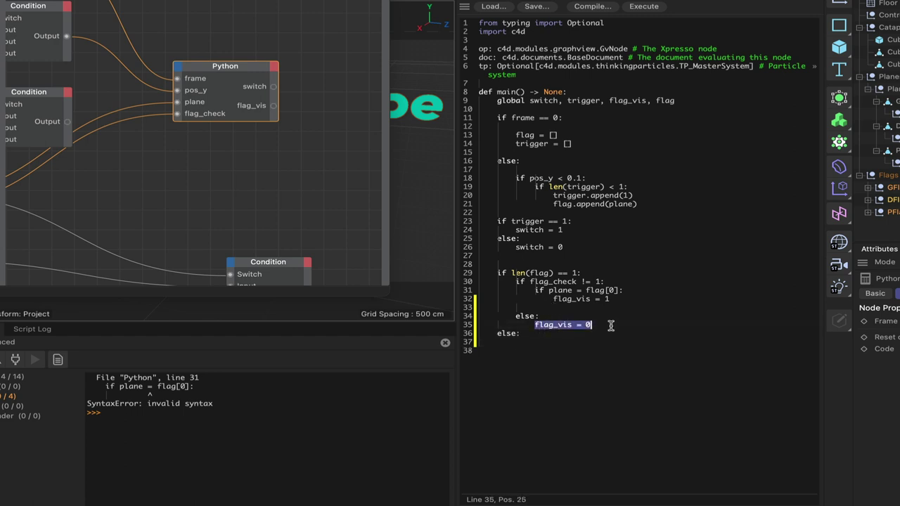
key("ctrl+c")
left_click(519, 342)
key("ctrl+v")
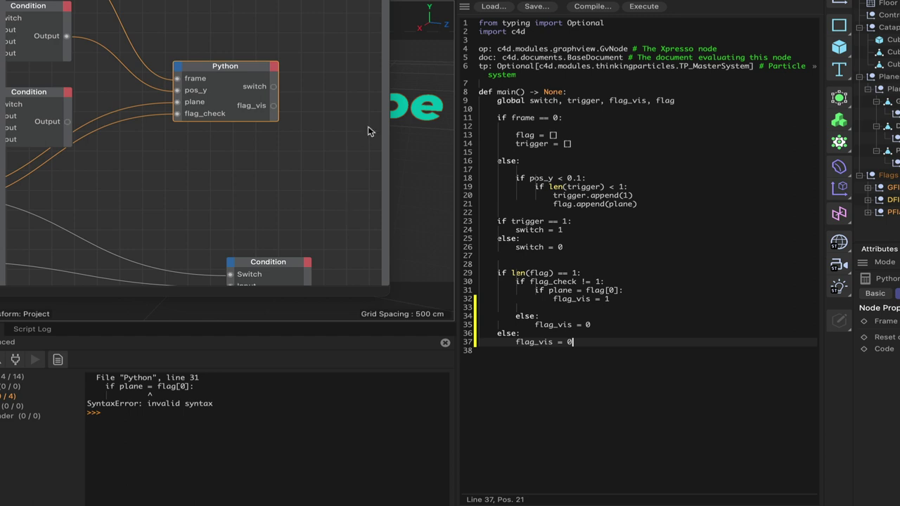
Delete the blank line between flag_vis = 1 and the inner else: branch
middle_click_drag(48, 79, 234, 54)
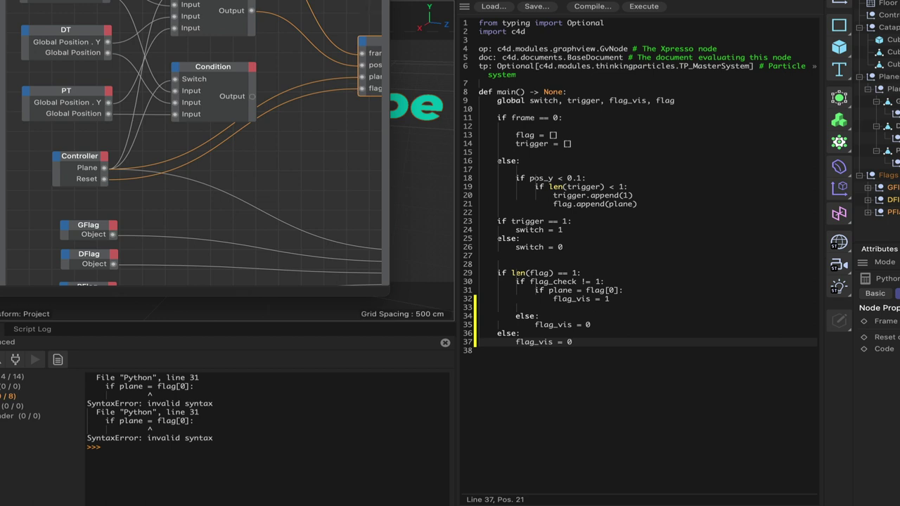
middle_click_drag(369, 5, 261, 0)
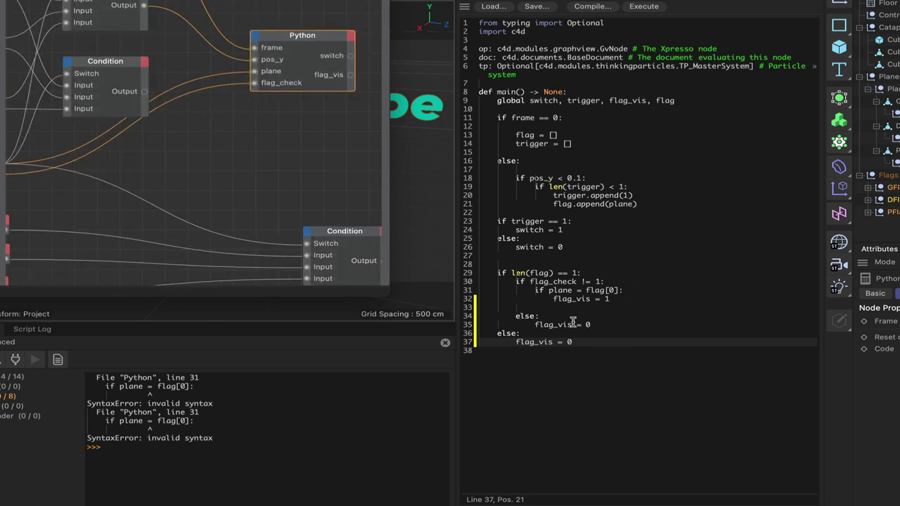
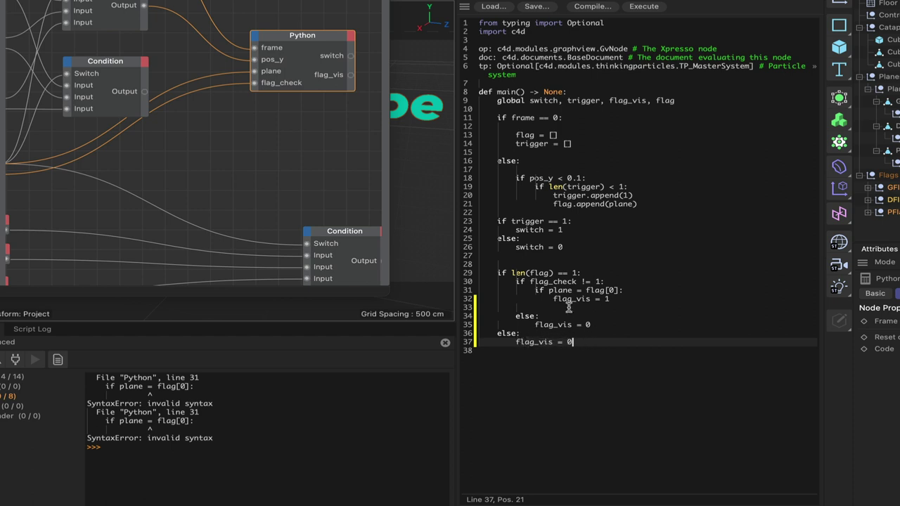
left_click(479, 309)
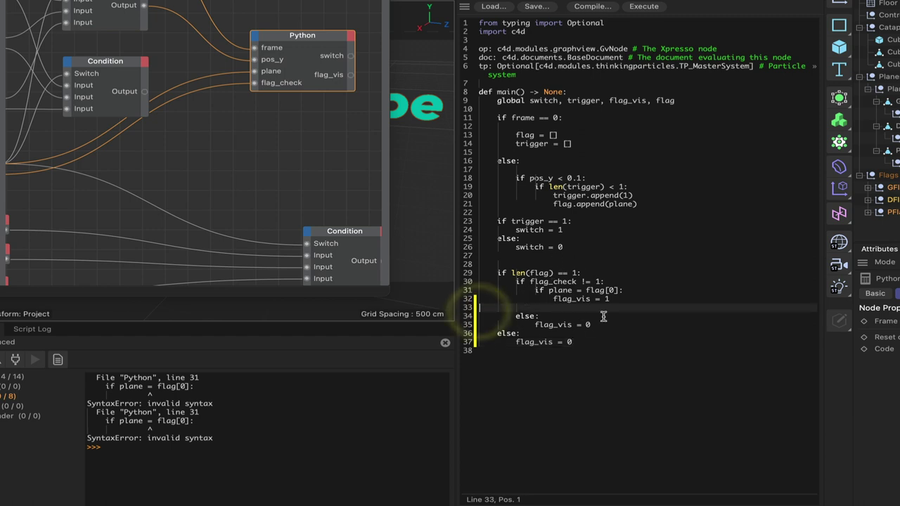
key("BackSpace")
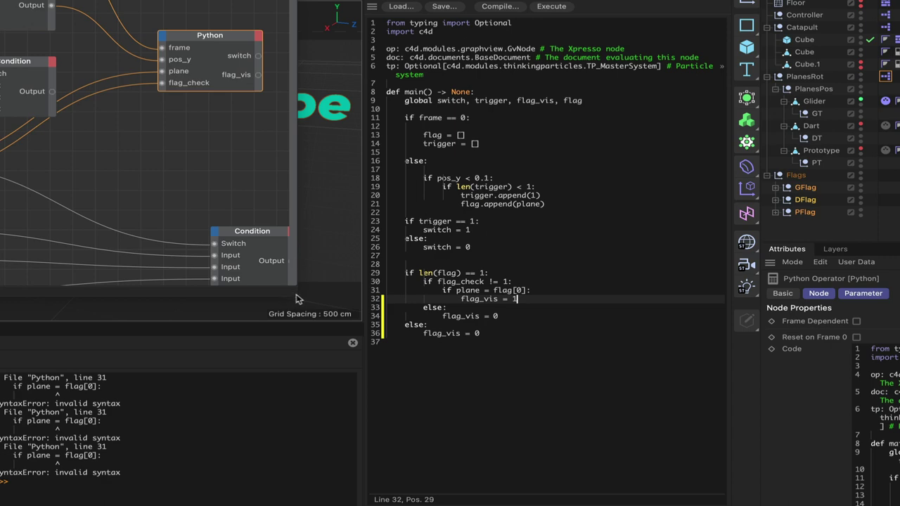
Return to the XPresso graph, add a Freeze node and place it below and to the right of the Python node
key("ctrl+Tab")
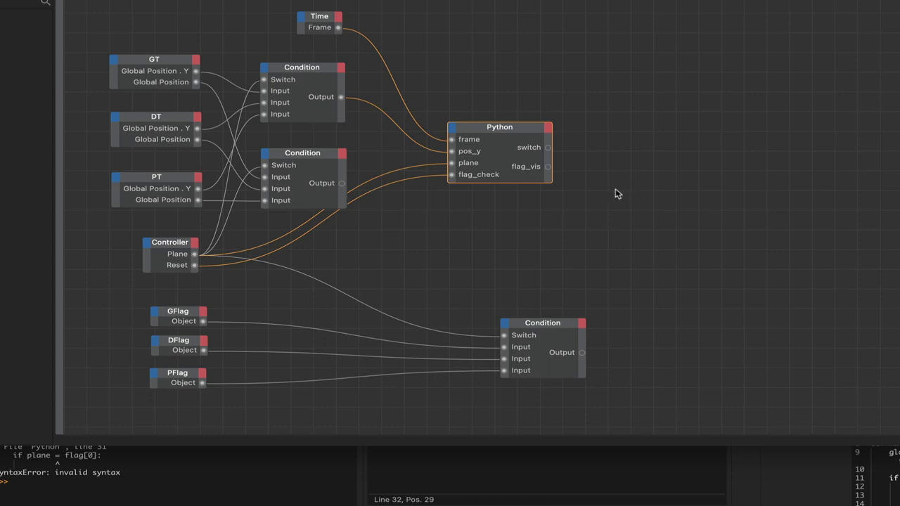
right_click(552, 210)
mouse_move(590, 234)
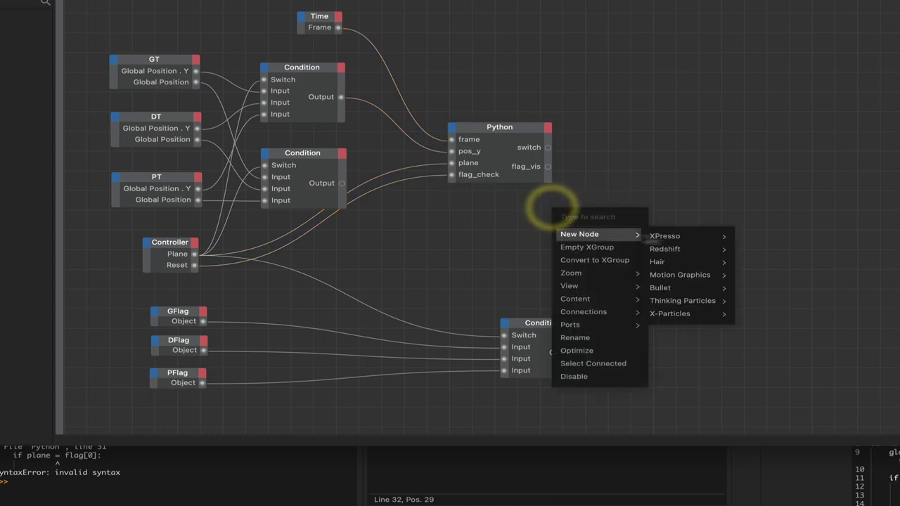
mouse_move(675, 237)
mouse_move(763, 239)
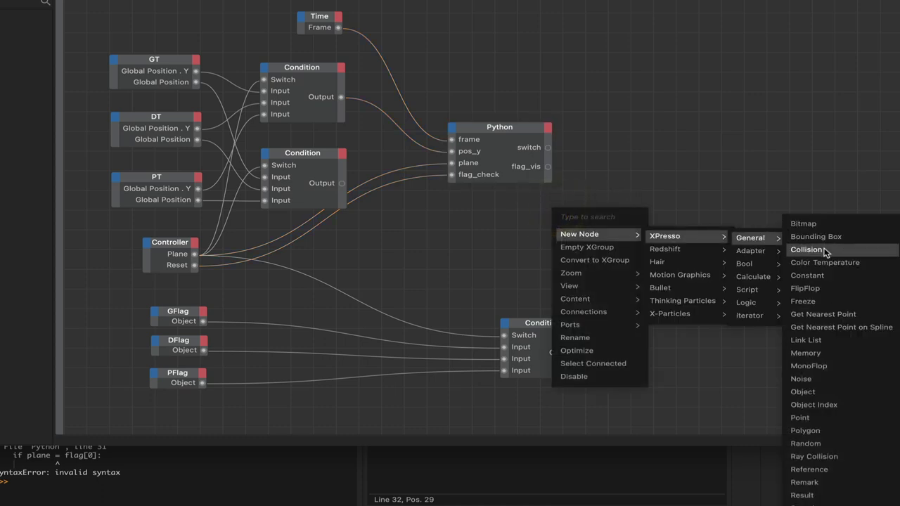
left_click(816, 305)
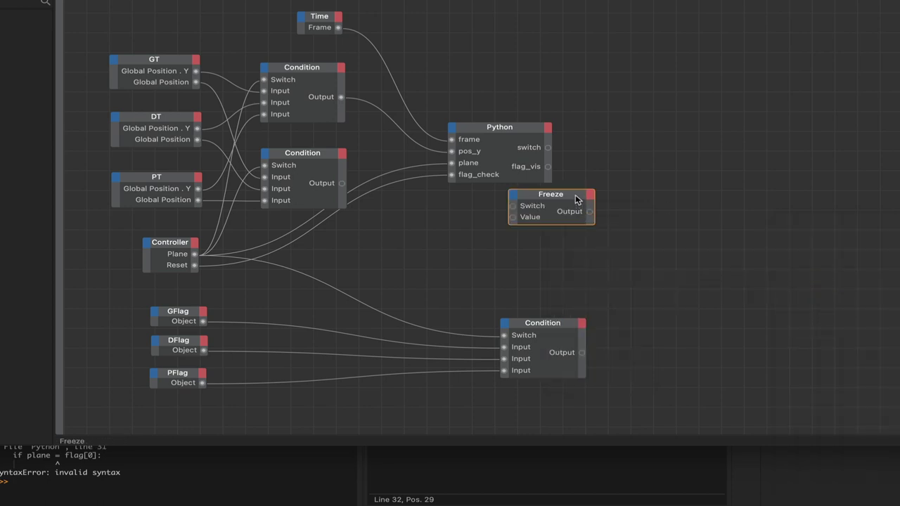
left_click_drag(575, 195, 648, 219)
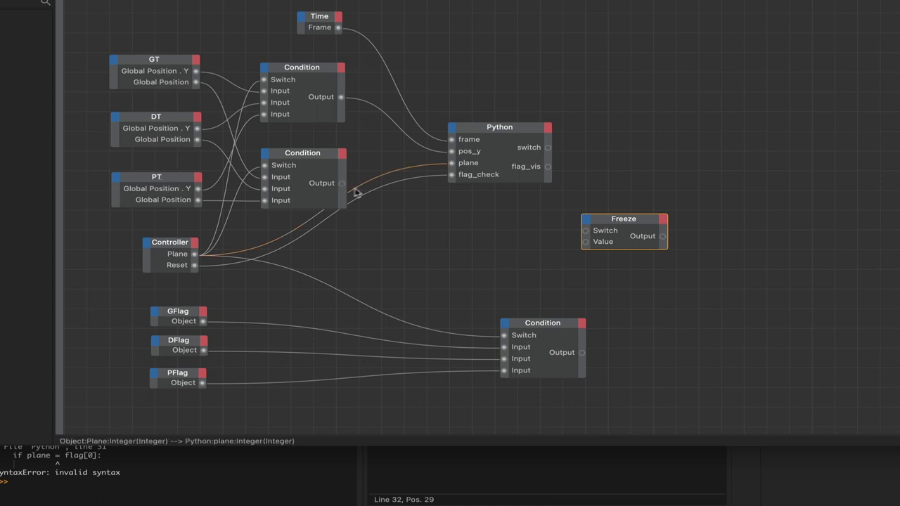
Wire the Global Position Condition's output to the Freeze node's Value and Python's switch output to its Switch input
left_click_drag(343, 186, 586, 243)
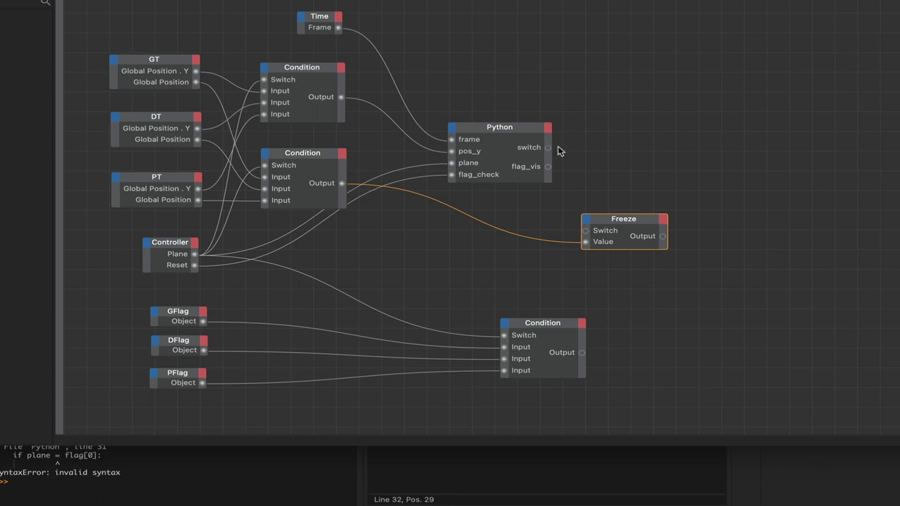
left_click_drag(549, 149, 585, 231)
left_click_drag(625, 221, 617, 223)
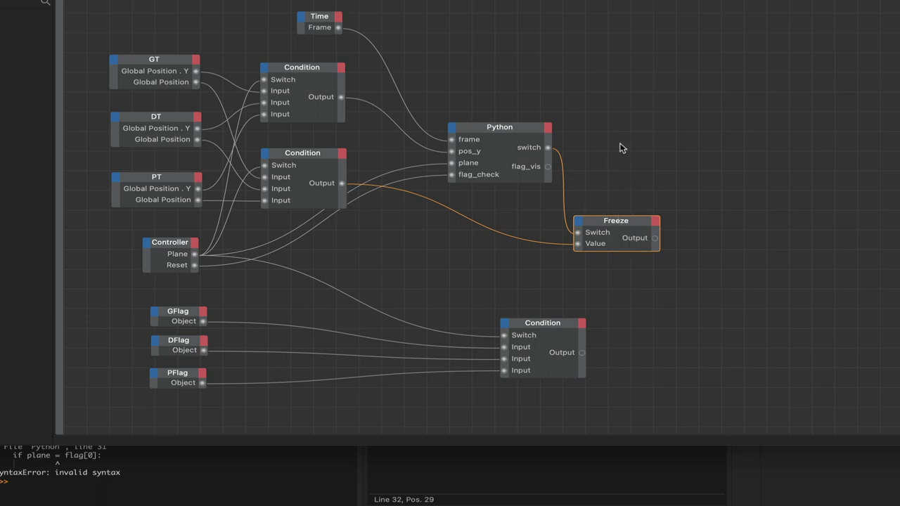
Add a Condition node to the right of the Python node and connect Python's switch output to its Switch input
right_click(604, 165)
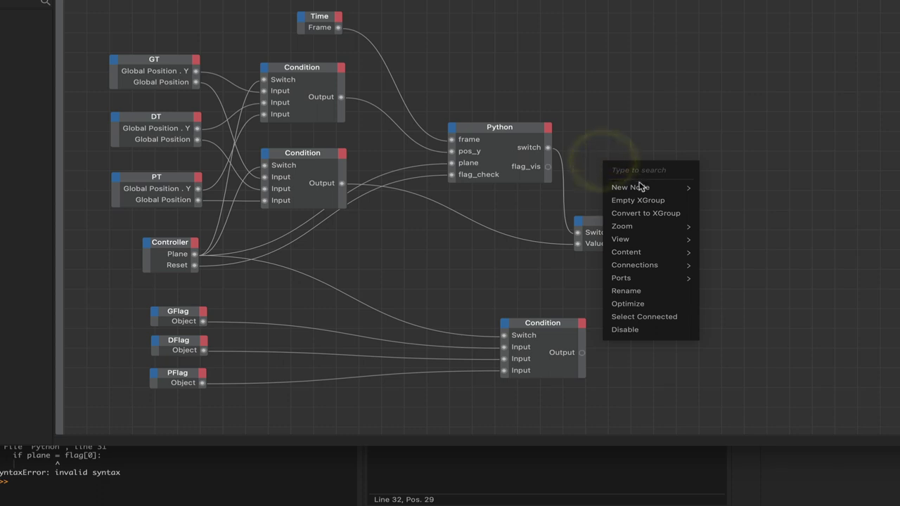
mouse_move(638, 187)
mouse_move(756, 190)
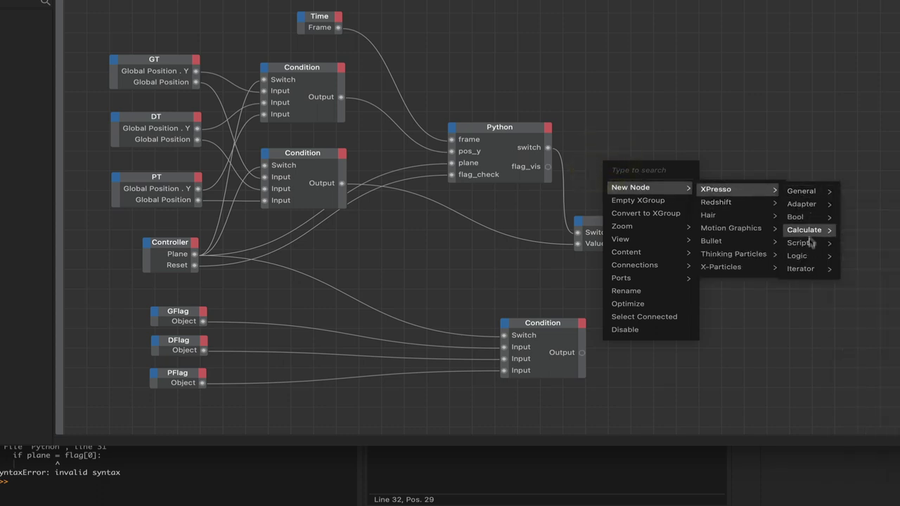
mouse_move(808, 259)
left_click(859, 270)
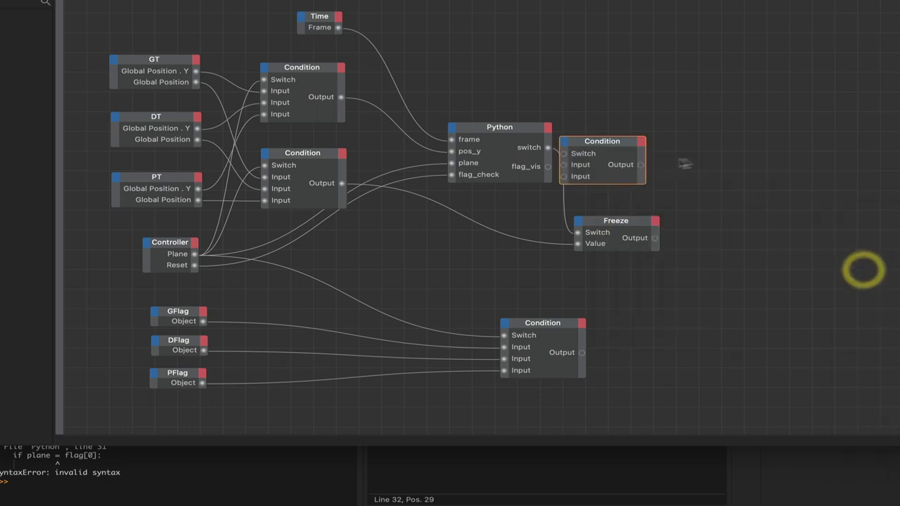
left_click_drag(618, 143, 718, 123)
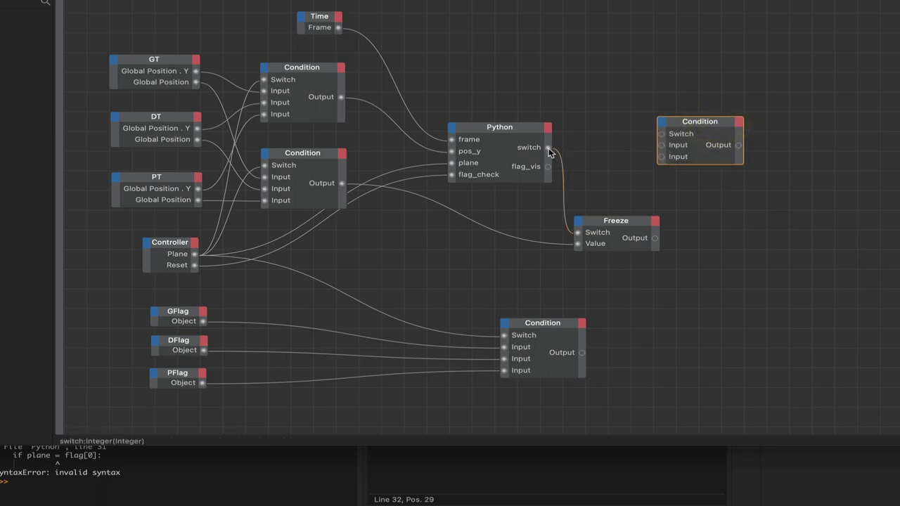
left_click_drag(548, 147, 661, 134)
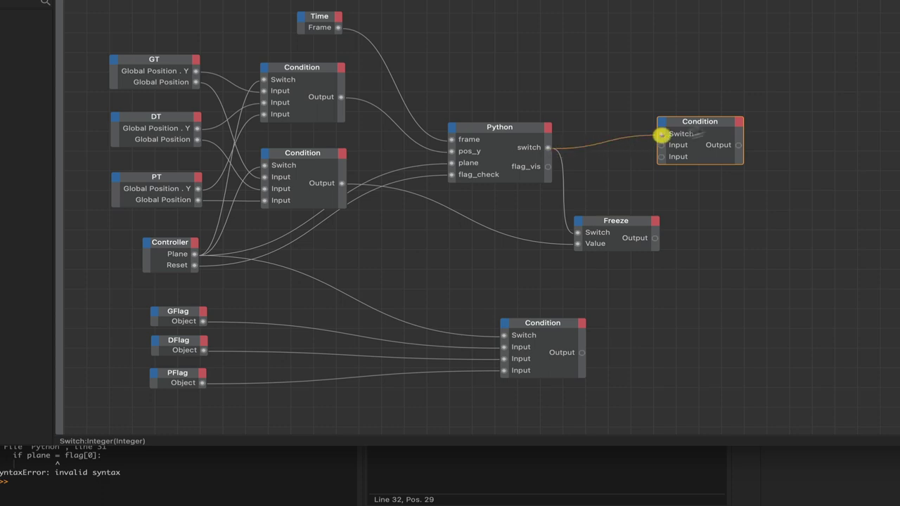
left_click_drag(722, 125, 759, 137)
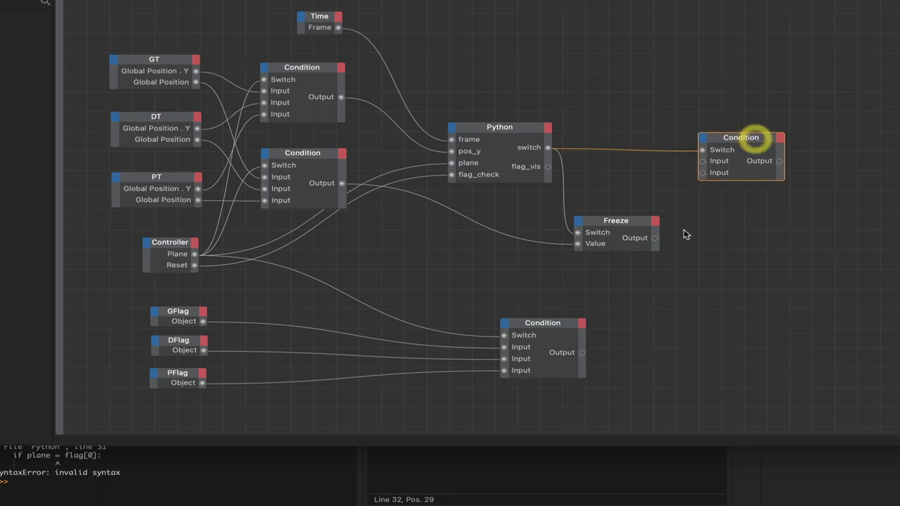
Set the data type of both the new Condition node and the Freeze node to Vector
left_click(721, 138)
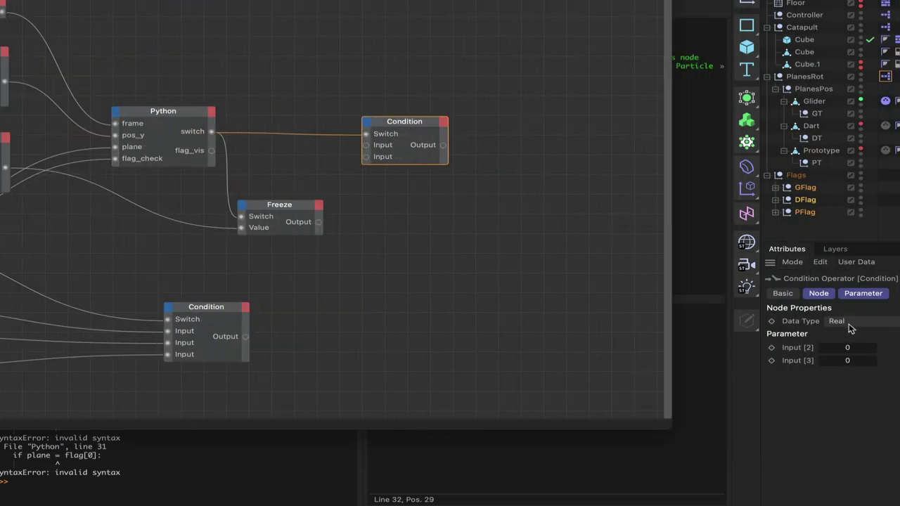
left_click(849, 322)
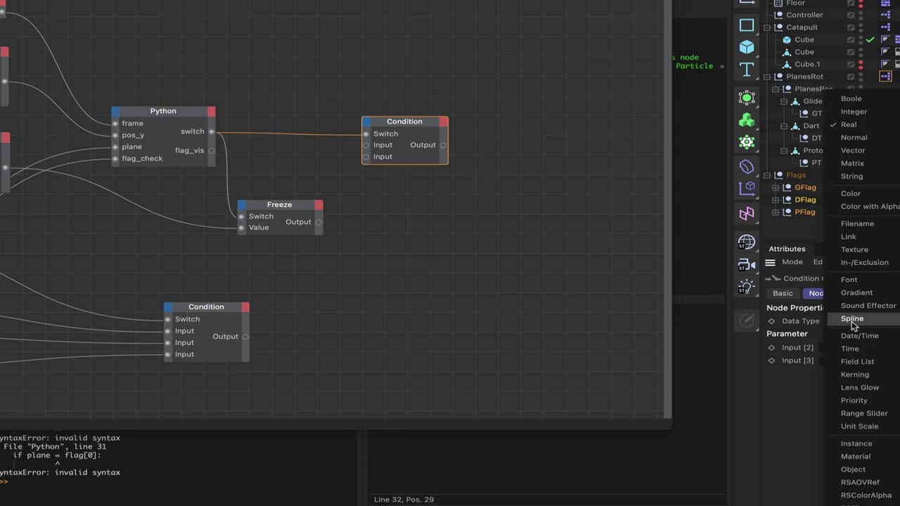
left_click(854, 152)
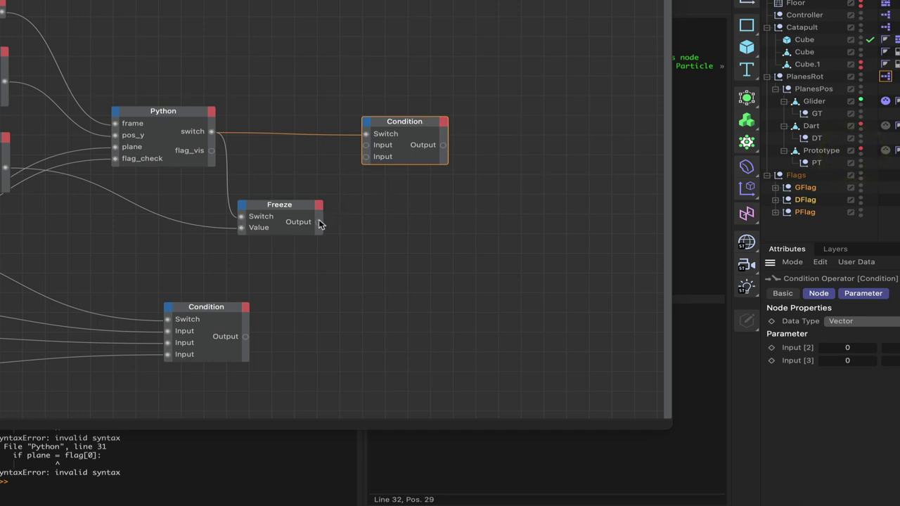
left_click(284, 206)
left_click(876, 322)
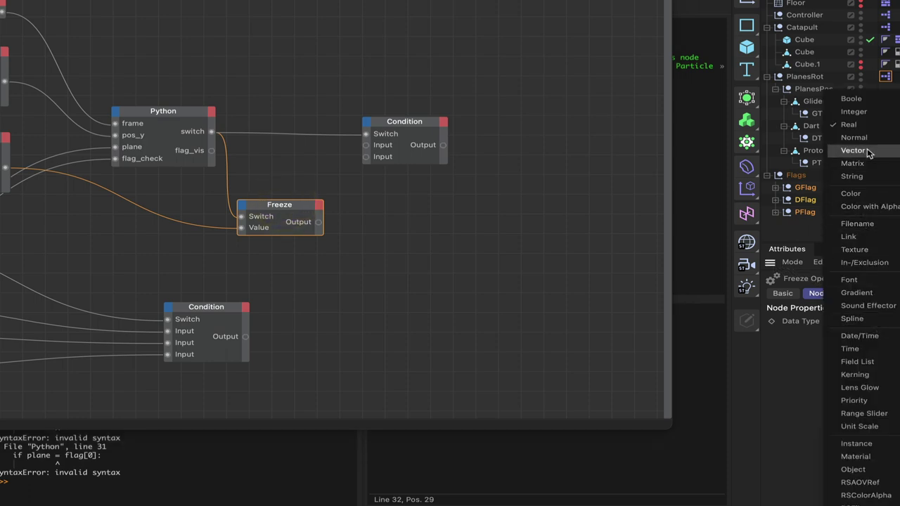
left_click(500, 187)
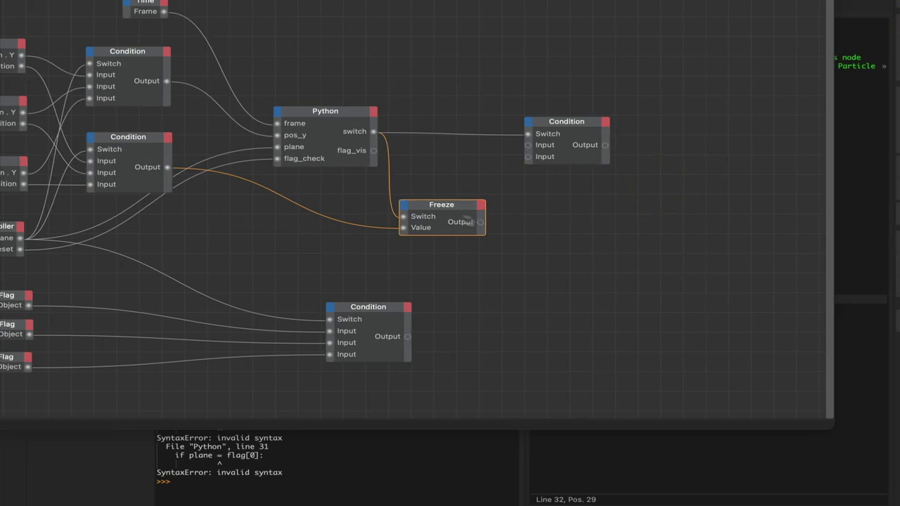
Connect the Freeze node's output to the second Input of the Vector Condition node and align that node with Python's switch output
left_click_drag(482, 223, 527, 157)
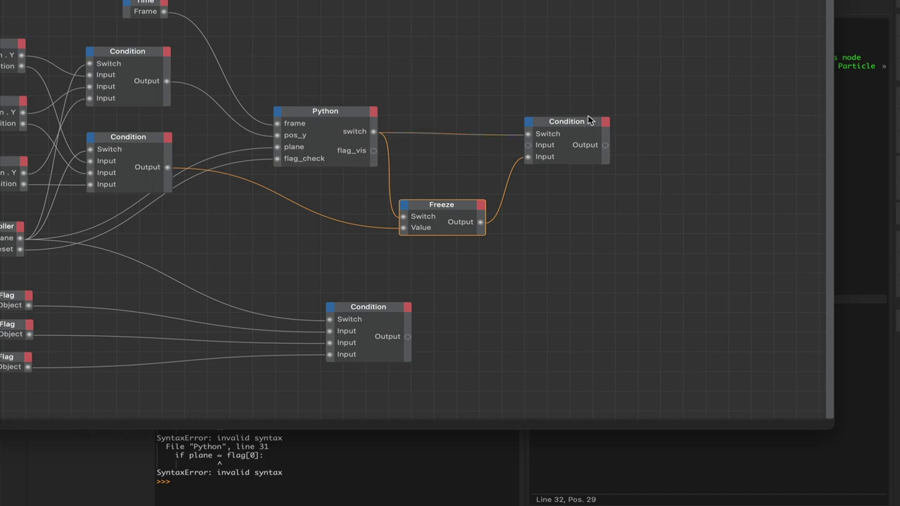
left_click_drag(584, 125, 585, 124)
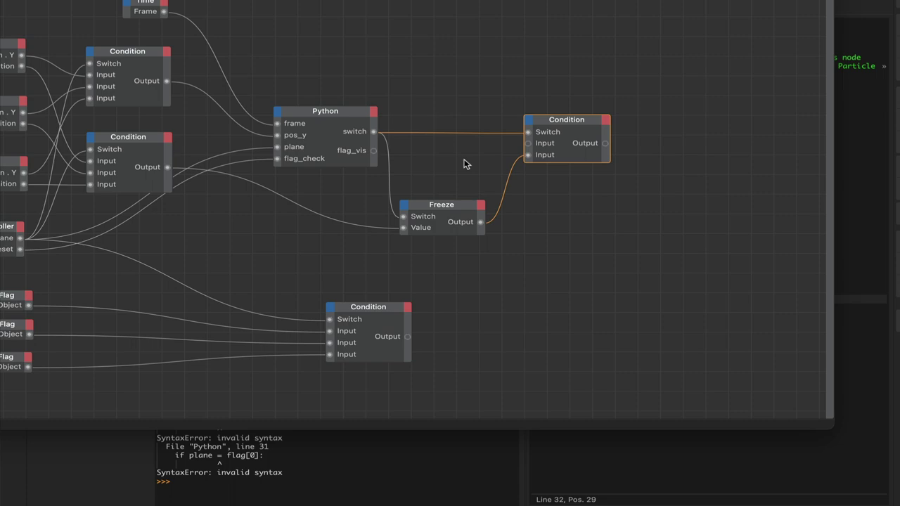
left_click(527, 248)
Add a NOT node below the Vector Condition node and connect Python's flag_vis output to its input
right_click(526, 247)
mouse_move(568, 274)
mouse_move(666, 279)
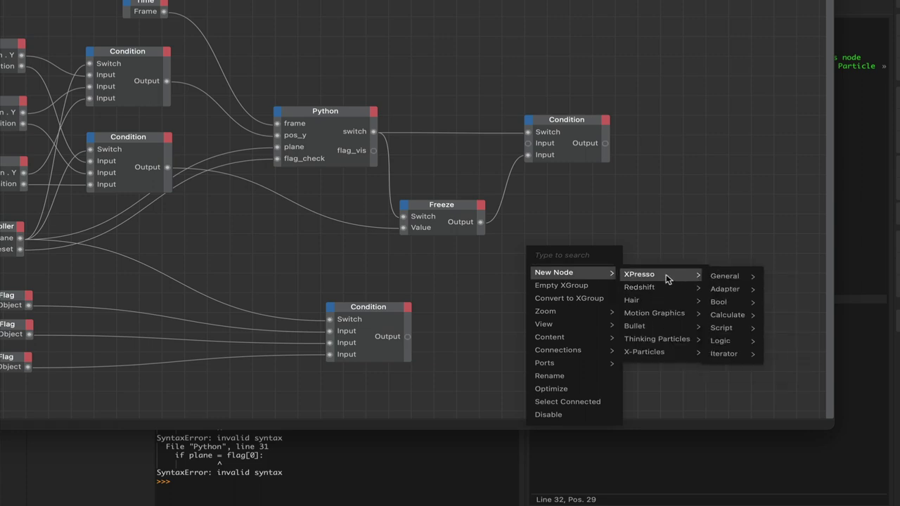
mouse_move(742, 302)
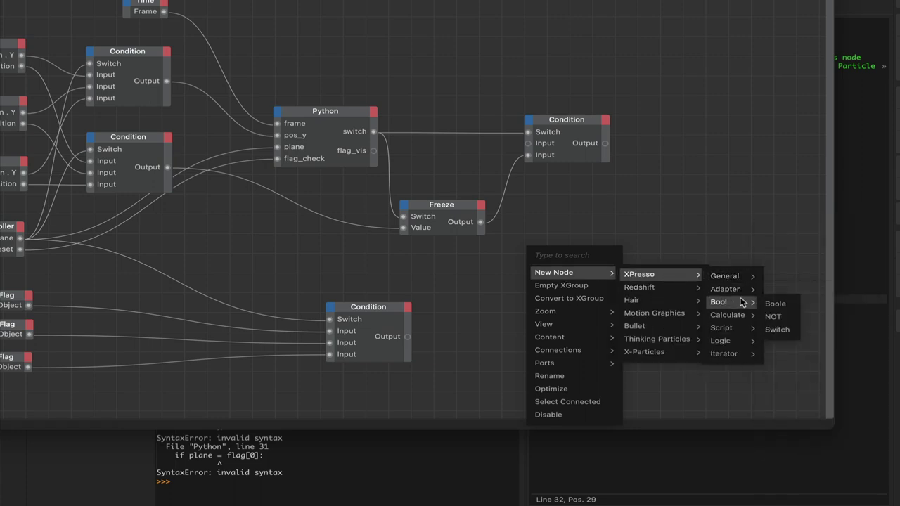
left_click(773, 316)
left_click_drag(538, 237, 592, 208)
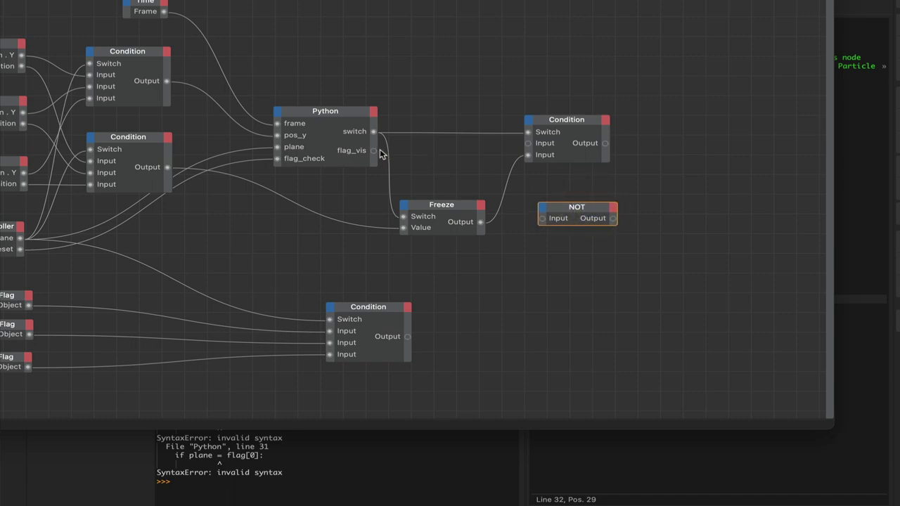
left_click_drag(373, 154, 578, 183)
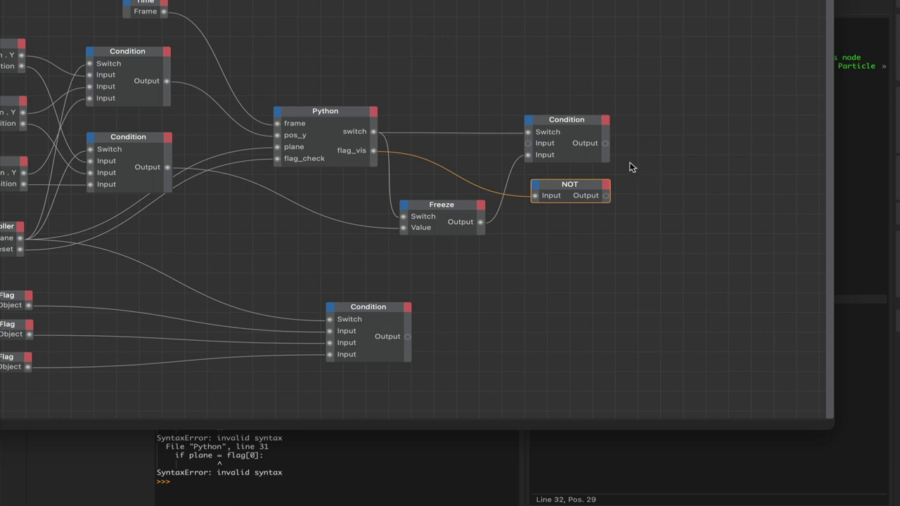
Duplicate the Vector Condition node to the right of the original and connect the Controller's Reset output to the copy's Switch input
left_click_drag(578, 123, 702, 149, "ctrl")
left_click(696, 149)
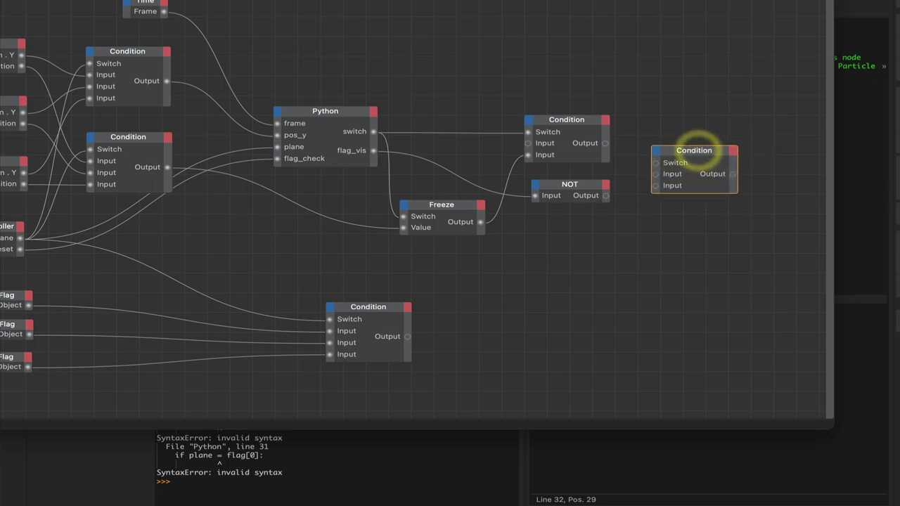
key("Home")
middle_click_drag(605, 266, 612, 265)
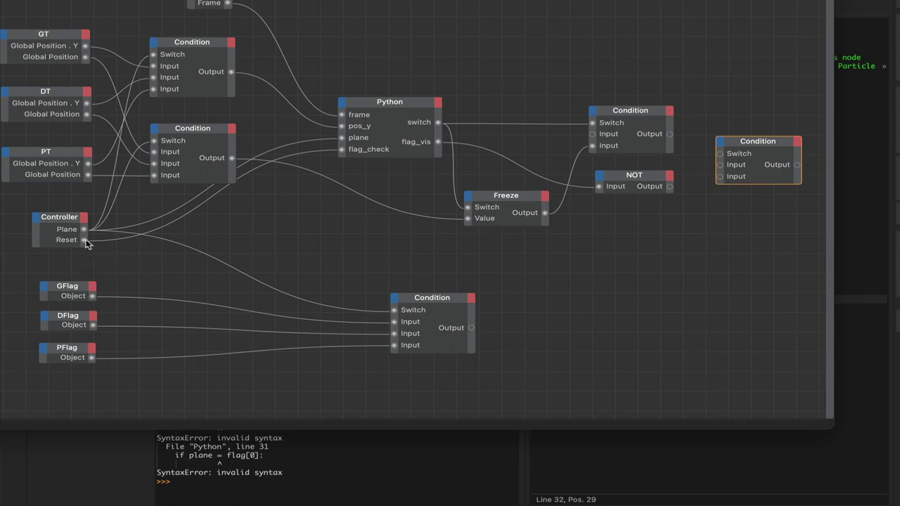
left_click_drag(85, 240, 766, 146)
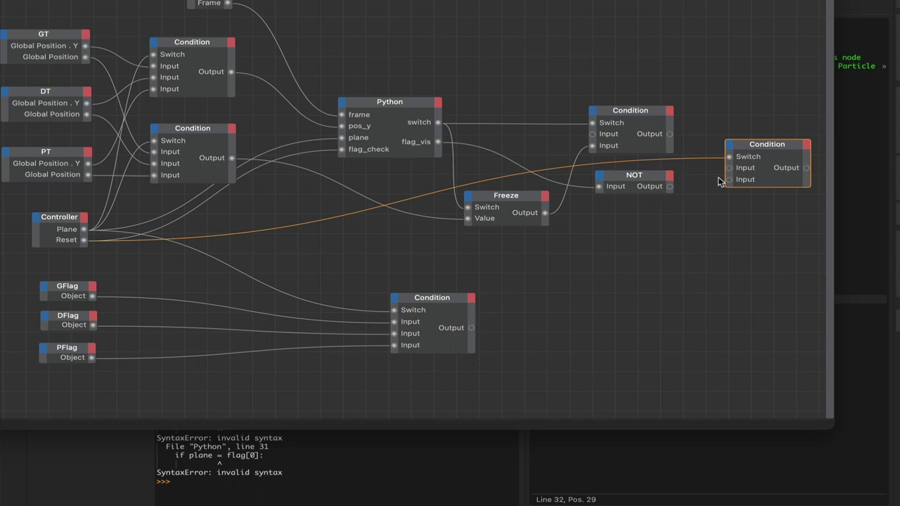
Set the data type of the Reset-switched Condition node to Link and connect the flag Condition's output to its first Input
left_click(774, 147)
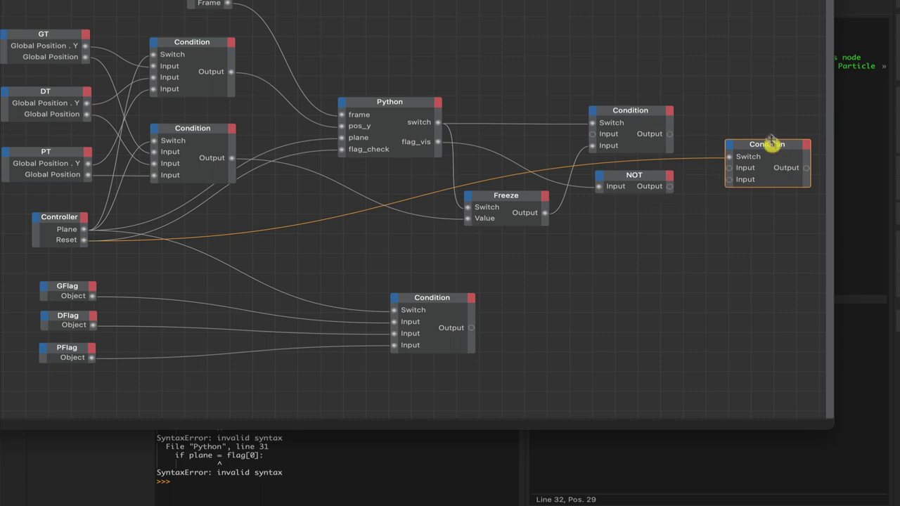
left_click(444, 302)
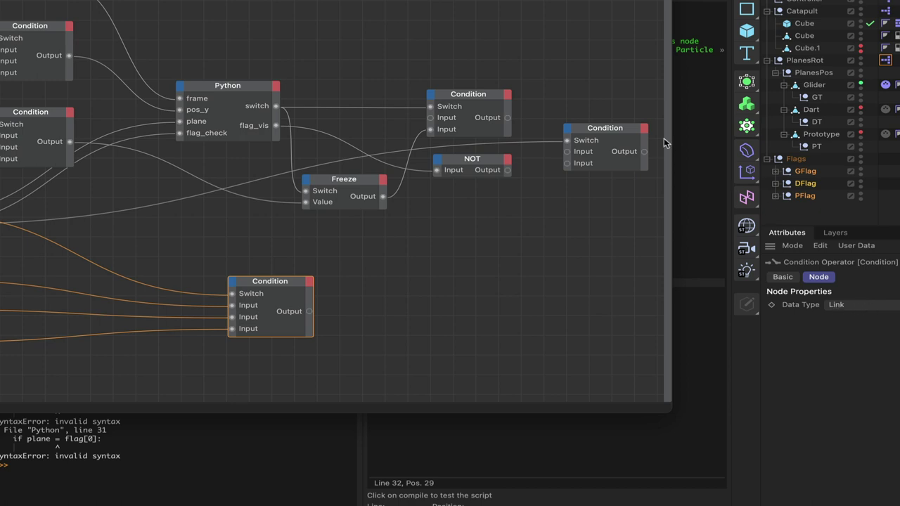
left_click(622, 126)
left_click(887, 305)
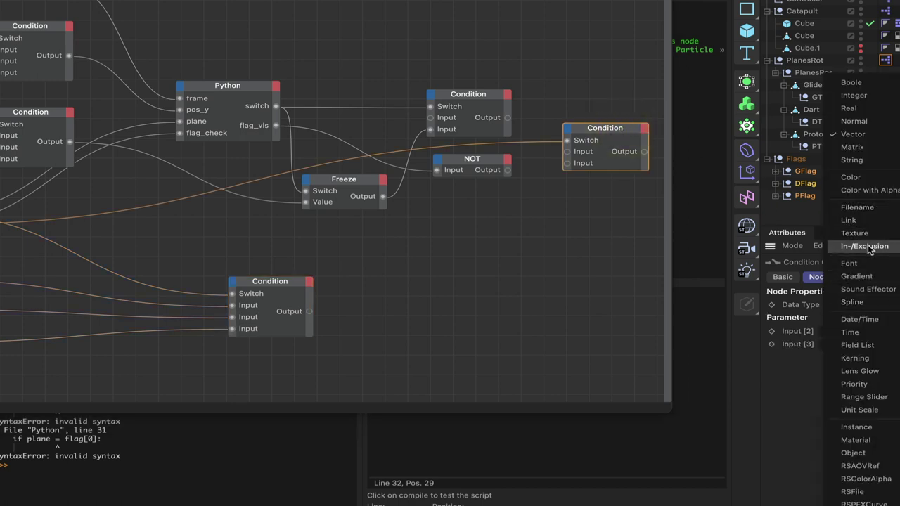
left_click(863, 220)
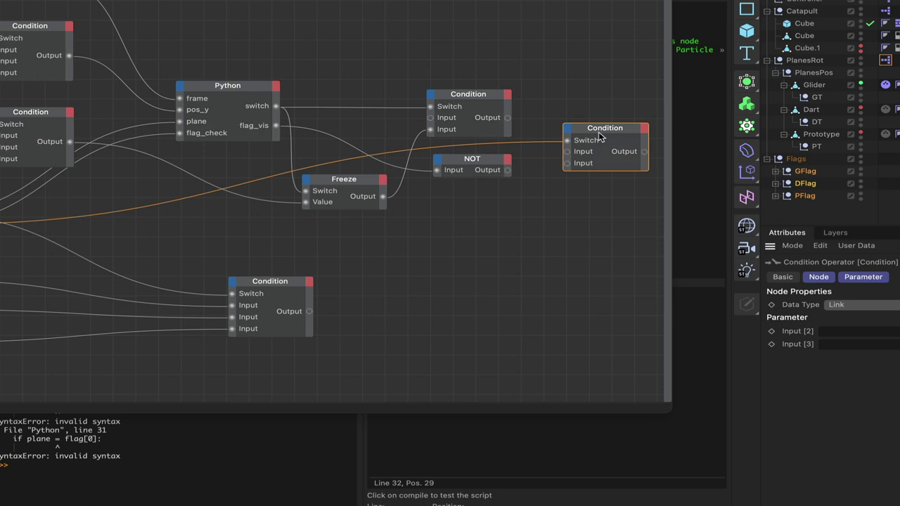
left_click_drag(598, 133, 555, 215)
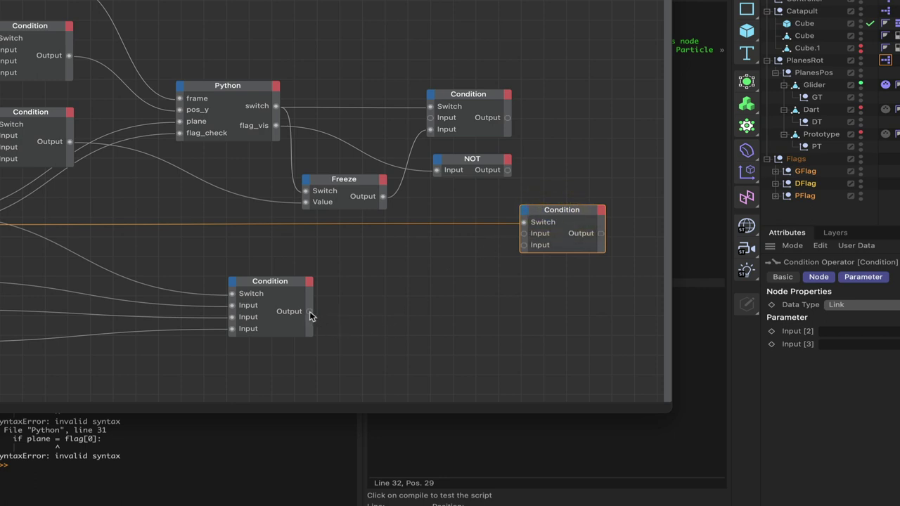
left_click_drag(309, 311, 526, 237)
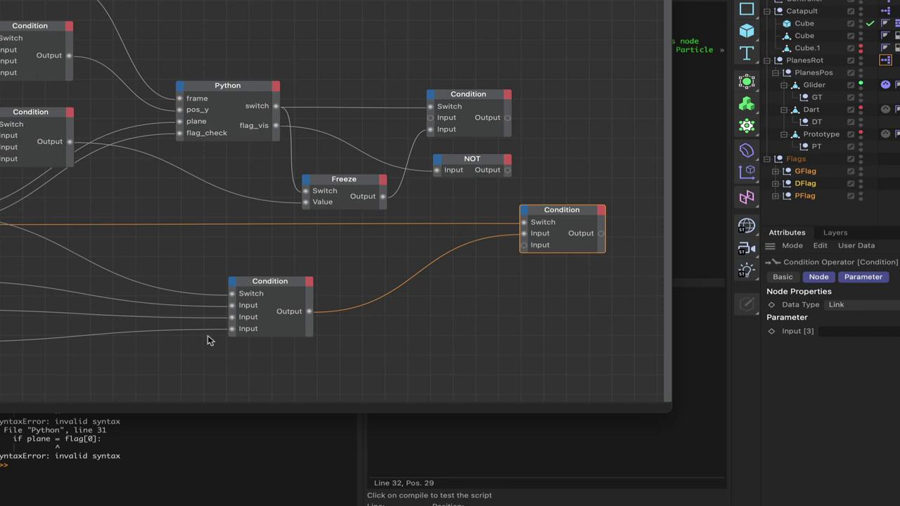
Add an Iteration node below the flag Condition node and set its Iteration End to 2
right_click(156, 378)
mouse_move(208, 398)
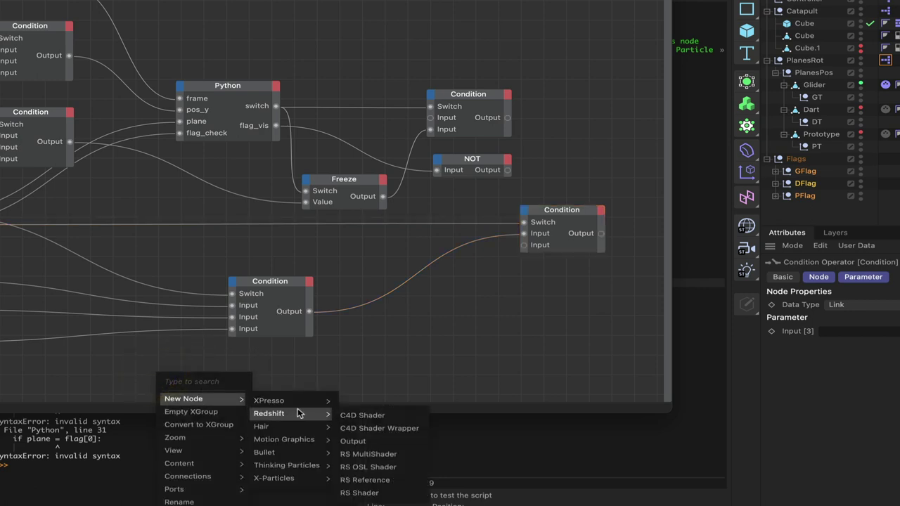
mouse_move(298, 405)
mouse_move(359, 480)
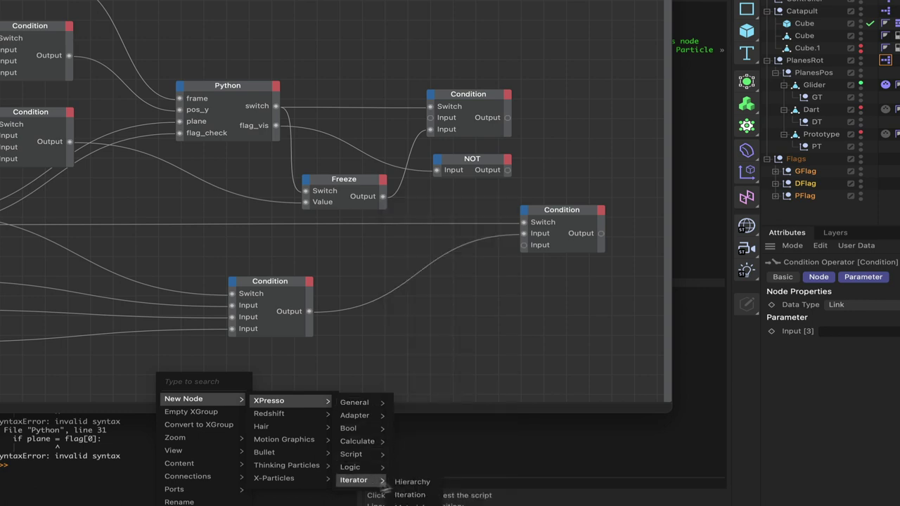
left_click(411, 495)
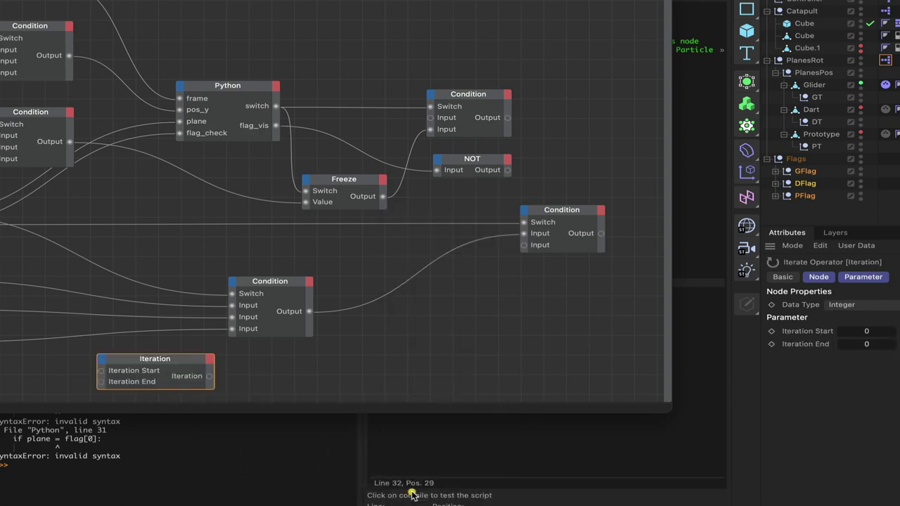
left_click(209, 359)
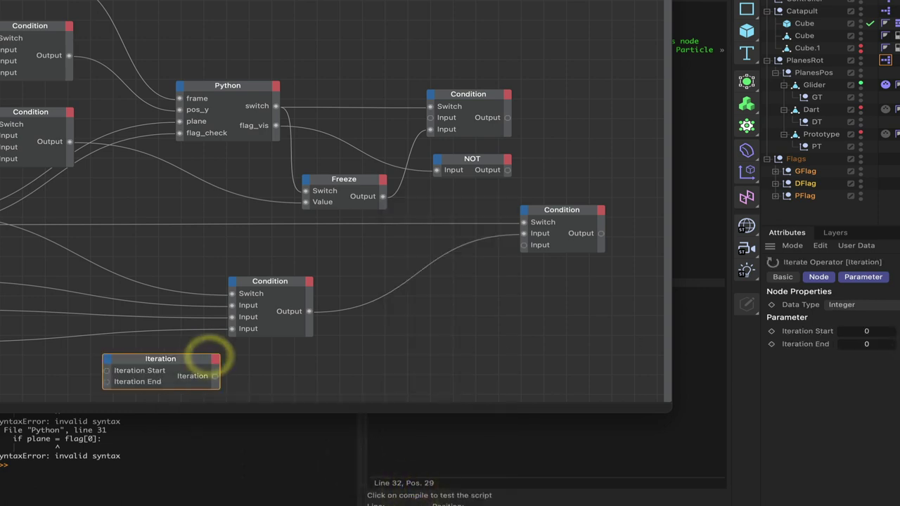
left_click(873, 347)
type("2")
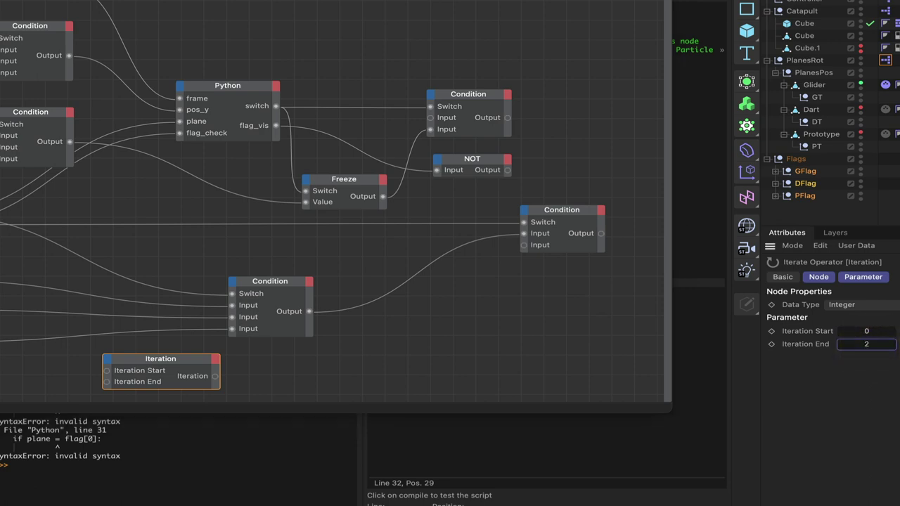
Add a Link List node beside the Iteration node and connect the Iteration output to its Index input
right_click(275, 377)
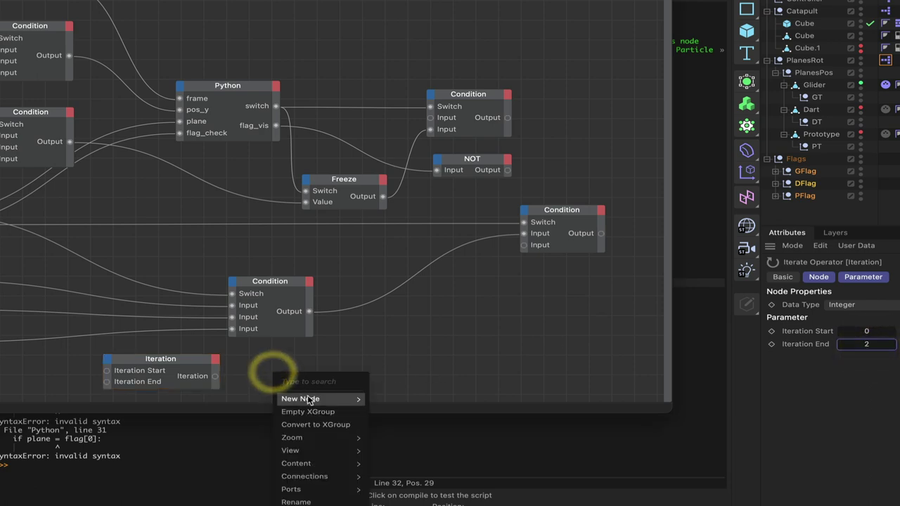
mouse_move(298, 398)
mouse_move(397, 401)
mouse_move(492, 404)
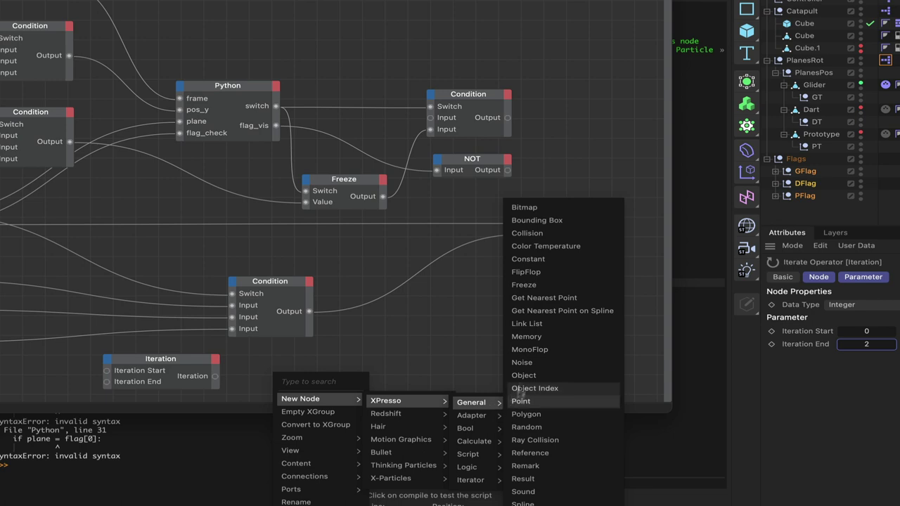
left_click(528, 325)
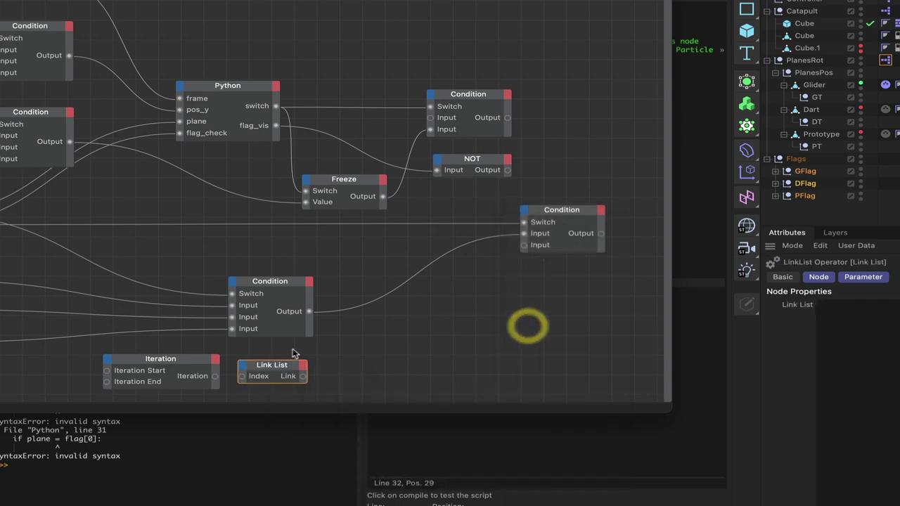
left_click_drag(271, 368, 288, 368)
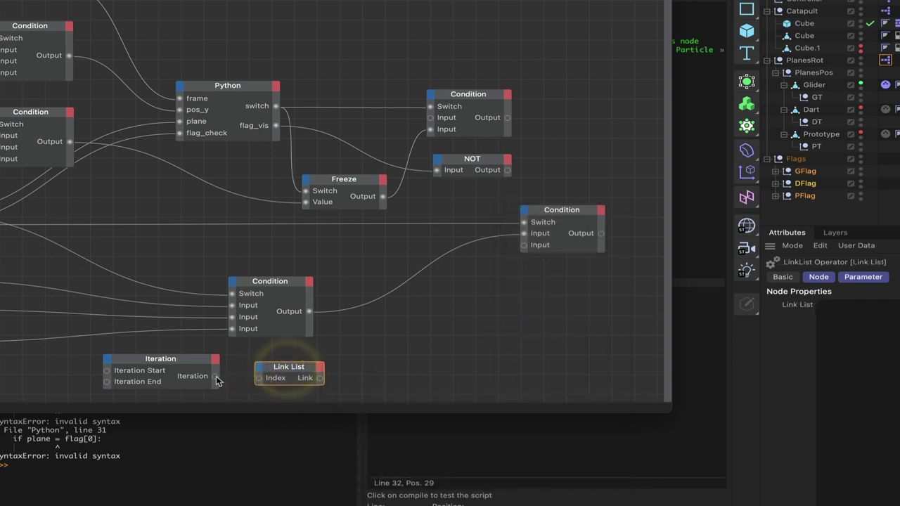
left_click_drag(215, 377, 259, 378)
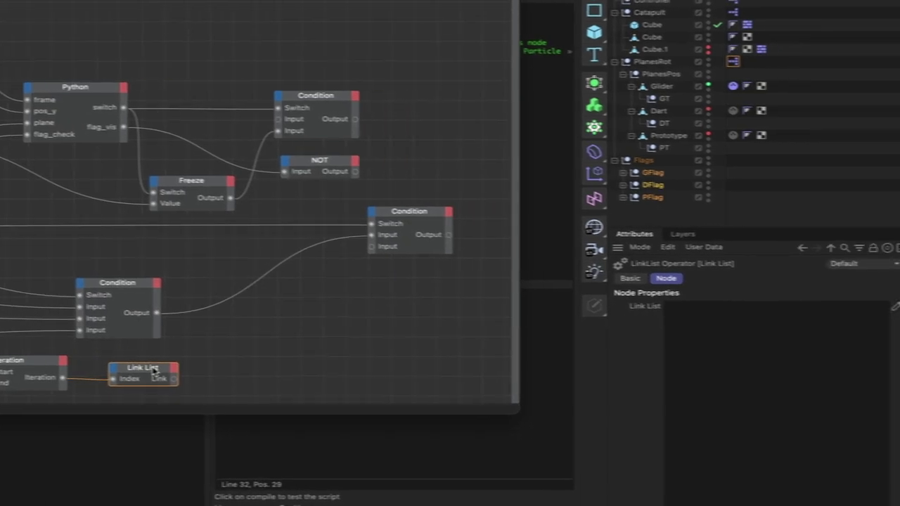
Fill the Link List with GFlag, DFlag and PFlag, and connect its Link output to the Link Condition's second Input
left_click(145, 369)
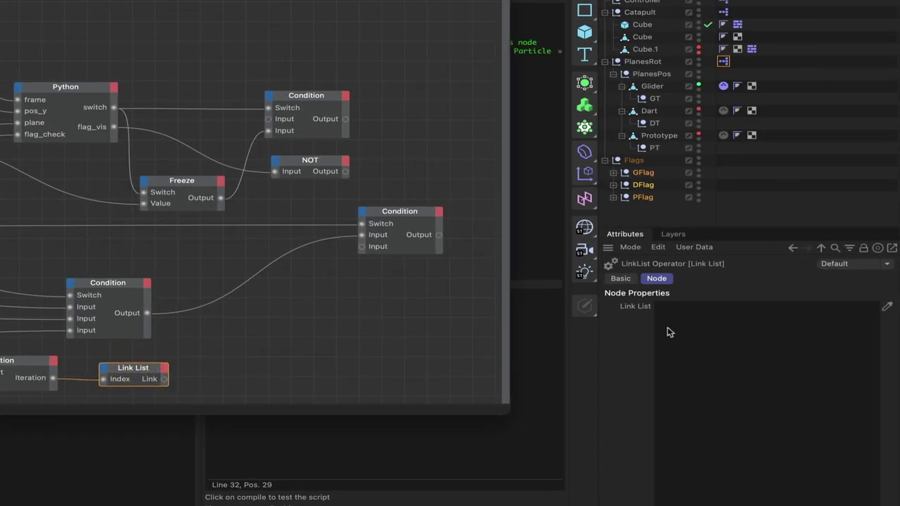
left_click(887, 308)
left_click_drag(648, 176, 692, 320)
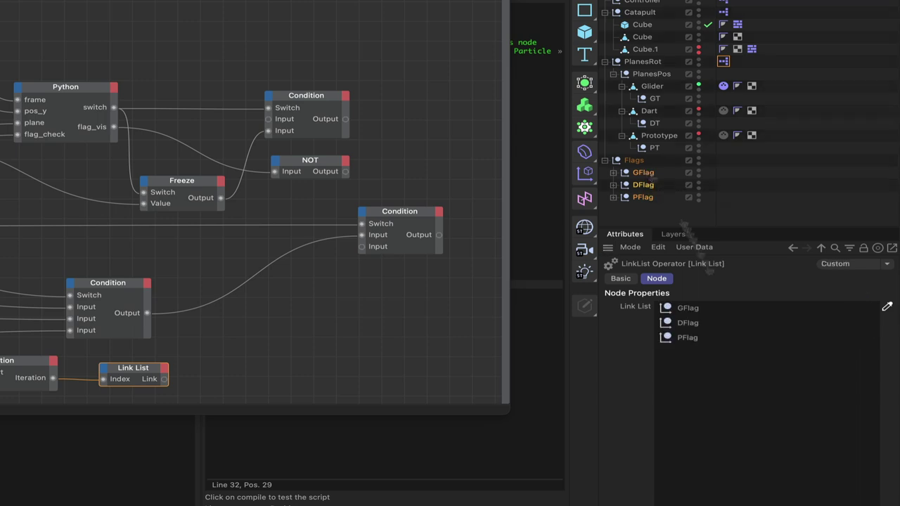
left_click(887, 307)
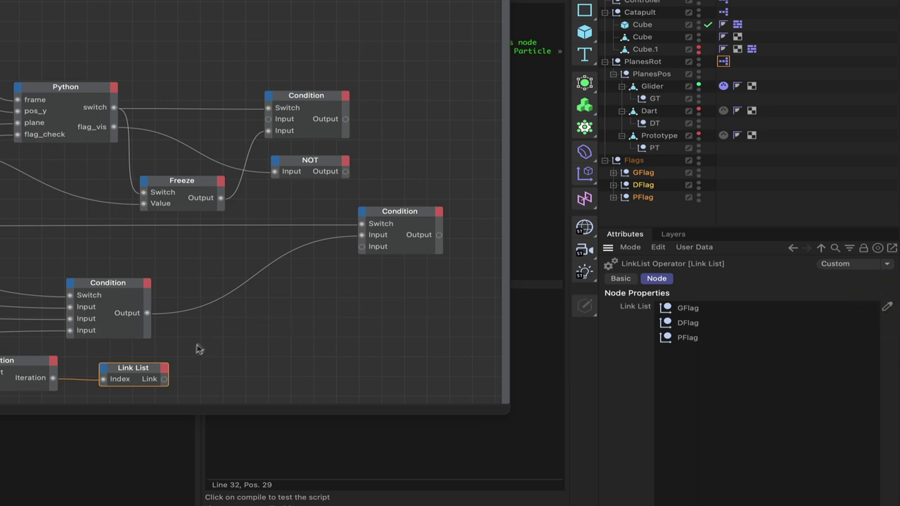
left_click_drag(174, 380, 362, 247)
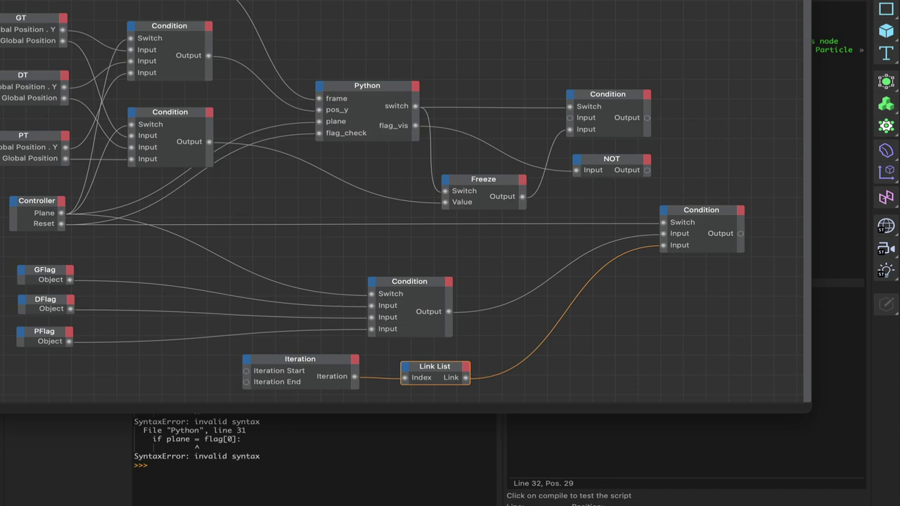
Add the GFlag object as a node to the right of the Link Condition and give it a Global Position input port
scroll(405, 204, "down", 2)
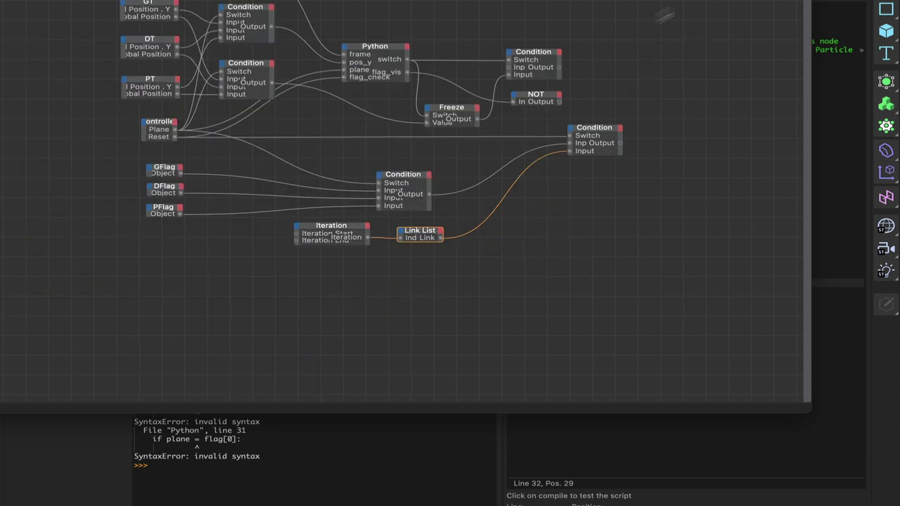
middle_click_drag(593, 253, 525, 310)
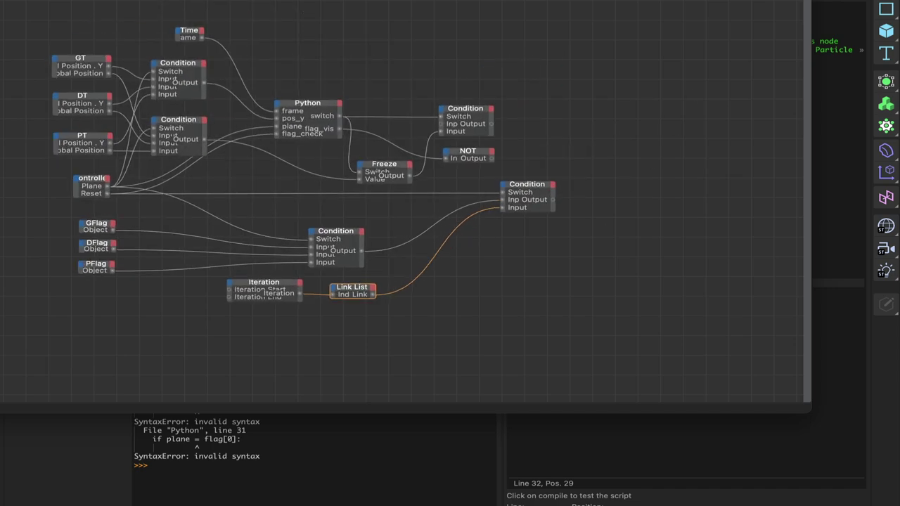
scroll(246, 135, "up", 2)
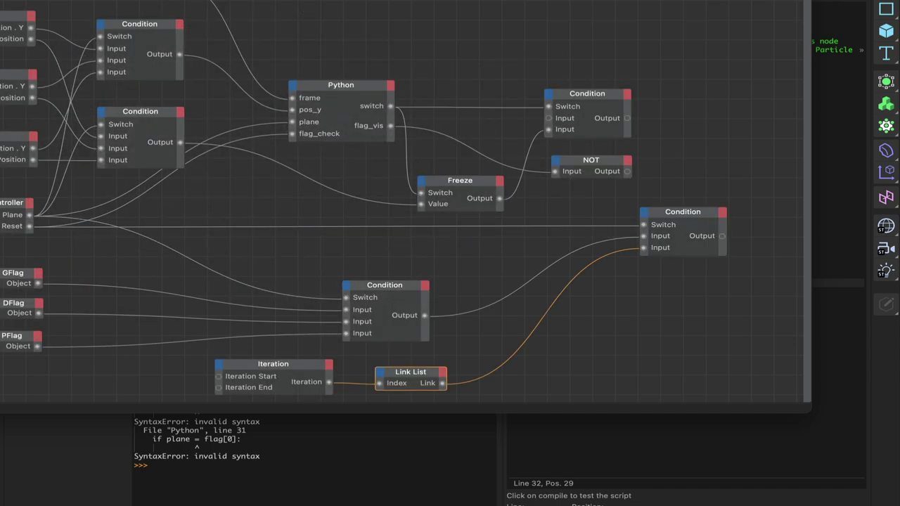
middle_click_drag(808, 46, 715, 37)
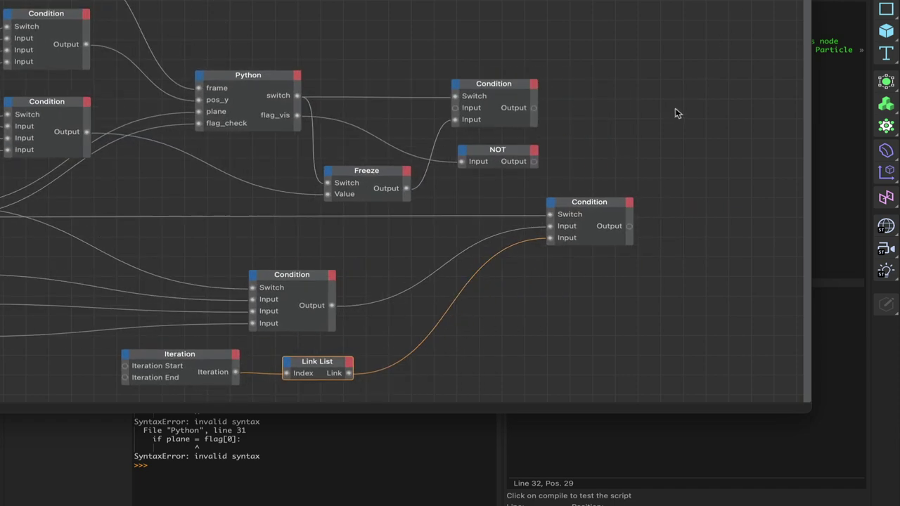
left_click(840, 171)
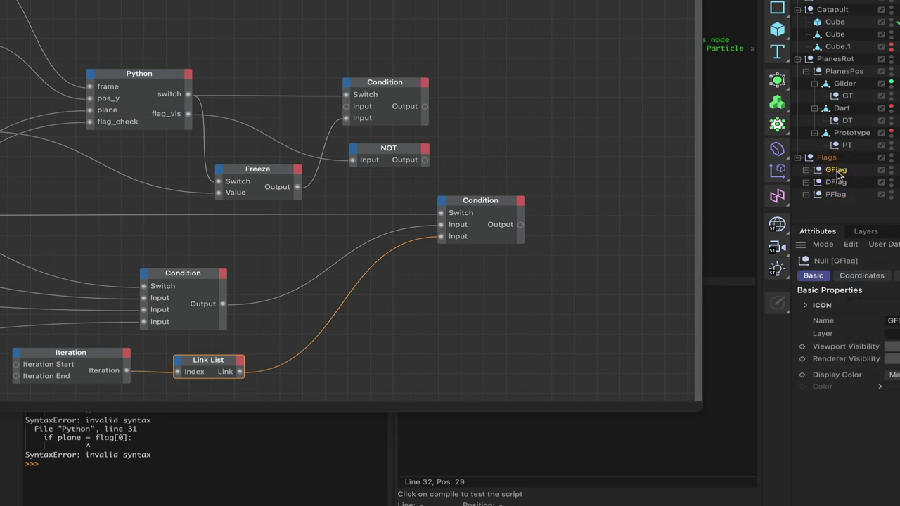
left_click_drag(838, 176, 618, 205)
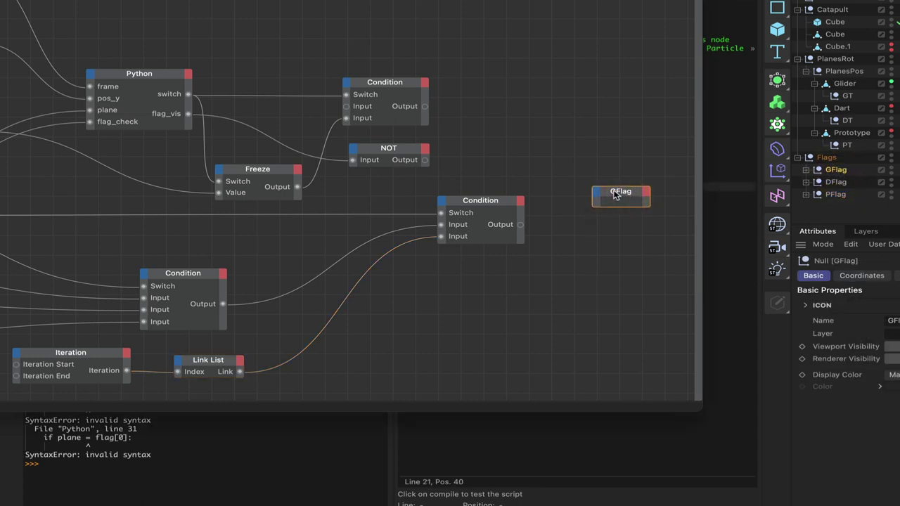
left_click(615, 196)
left_click(597, 195)
mouse_move(632, 231)
mouse_move(738, 246)
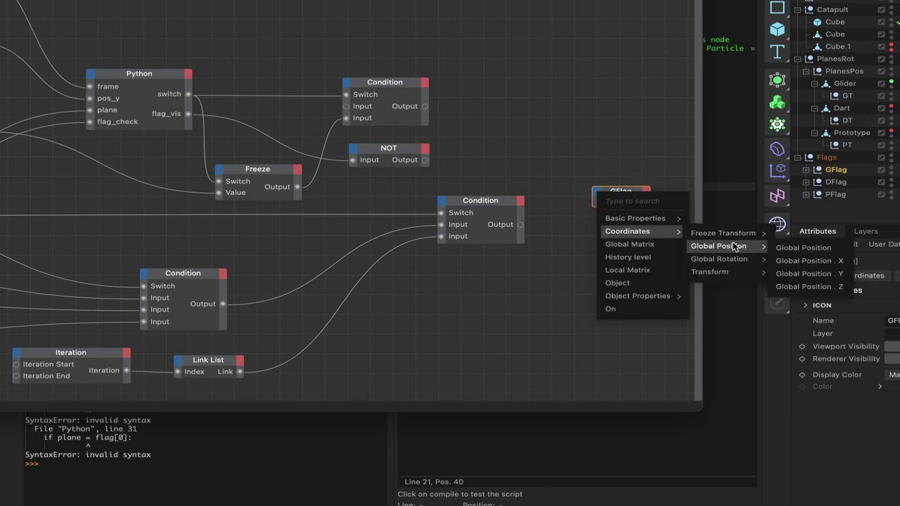
left_click(814, 250)
left_click(625, 196)
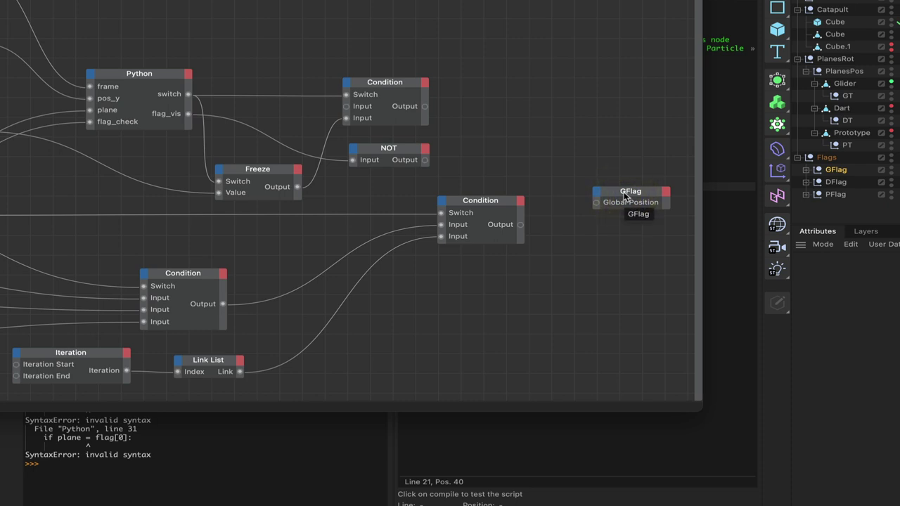
Add Object and Viewport Visibility input ports to the new GFlag node
left_click(597, 195)
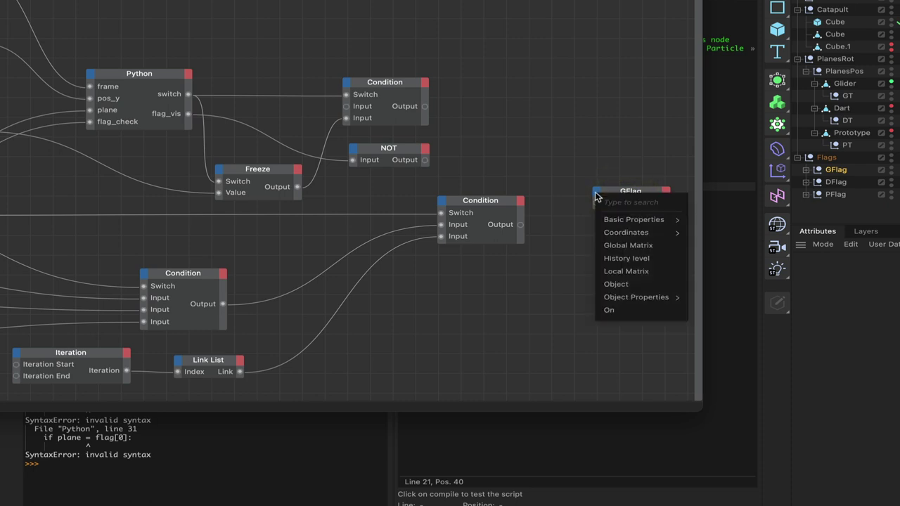
mouse_move(617, 239)
left_click(613, 282)
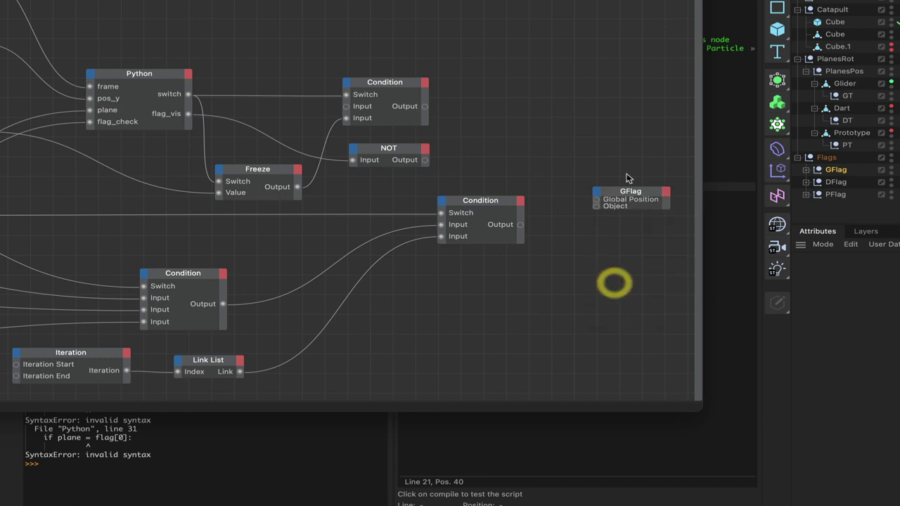
left_click(597, 195)
mouse_move(668, 219)
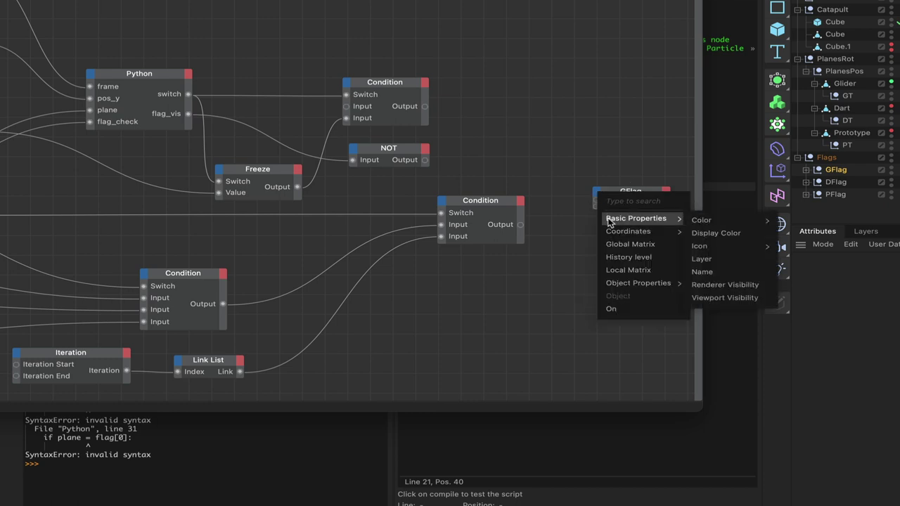
left_click(724, 298)
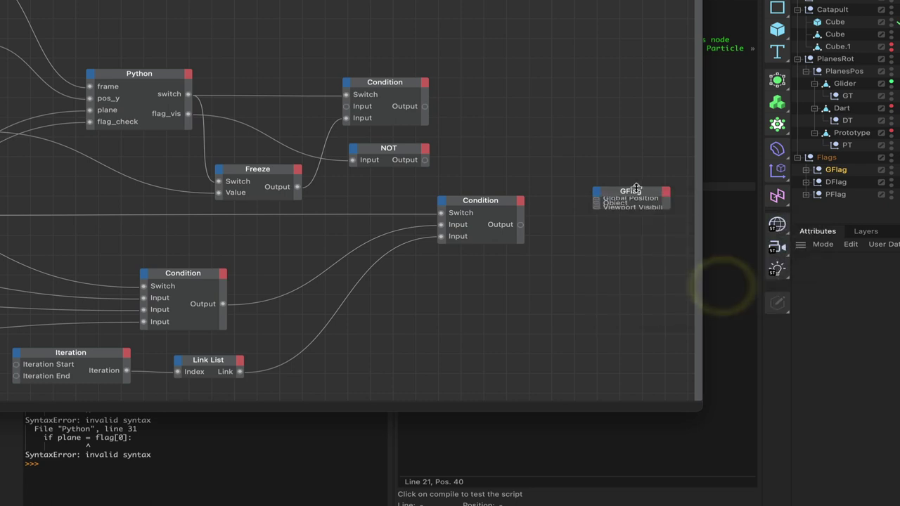
Make Viewport Visibility the first port of the expanded GFlag node and connect the NOT node's output to it
left_click(636, 195)
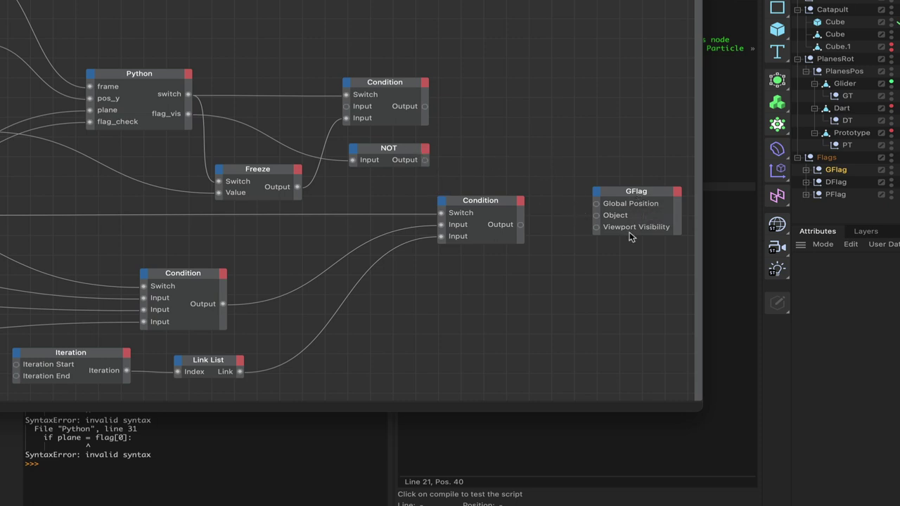
left_click_drag(634, 230, 628, 197)
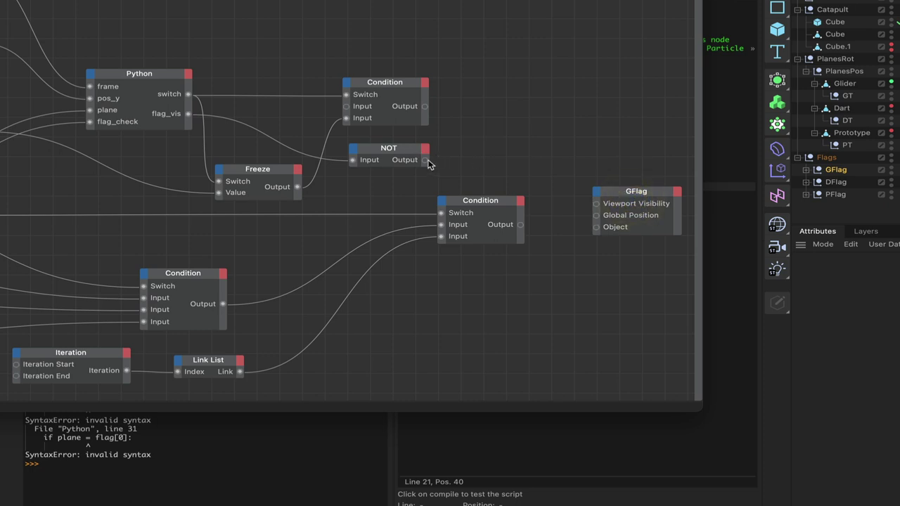
left_click_drag(426, 161, 597, 203)
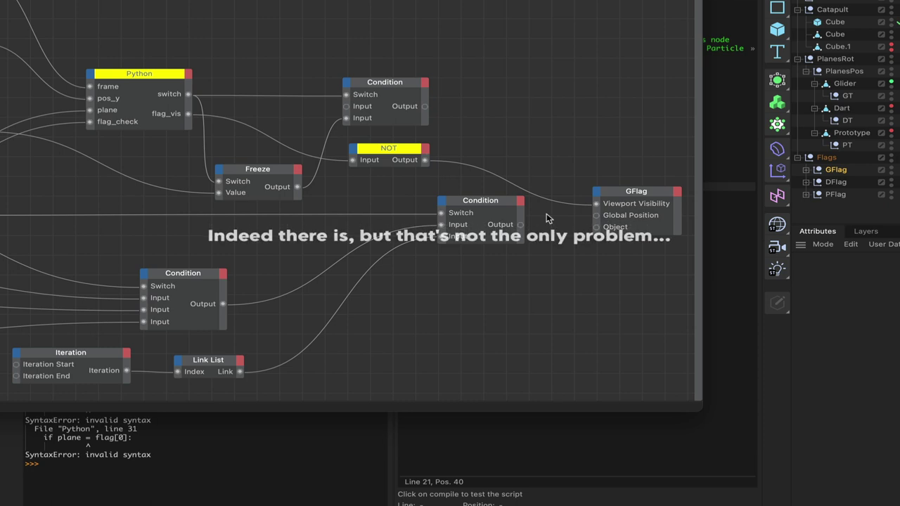
Connect the Link Condition's Output to the new GFlag node's Object port and the upper Condition's Output to its Global Position port
left_click_drag(508, 208, 470, 207)
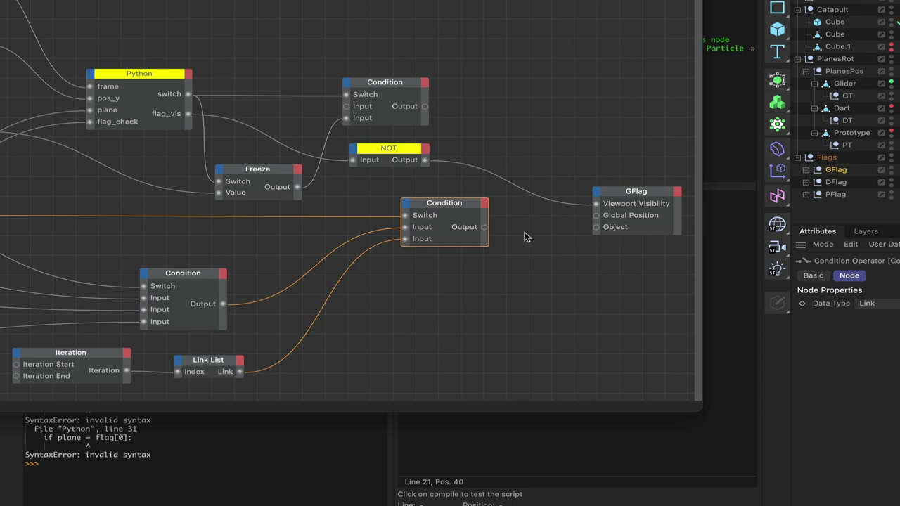
left_click(502, 188)
left_click_drag(486, 231, 598, 227)
left_click(597, 225)
left_click_drag(425, 106, 610, 199)
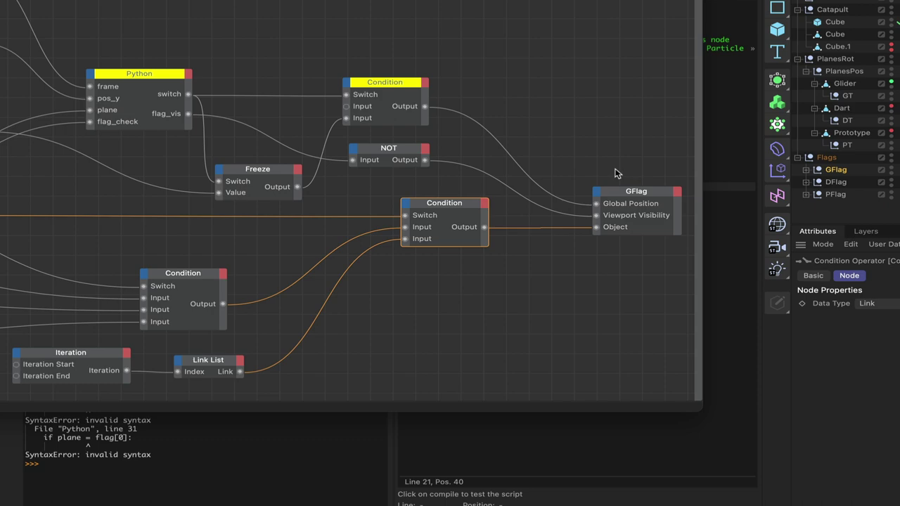
Correct line 31 of the Python node's code to "if plane == flag[0]:" and compile the script
scroll(618, 169, "up", 8)
key("h")
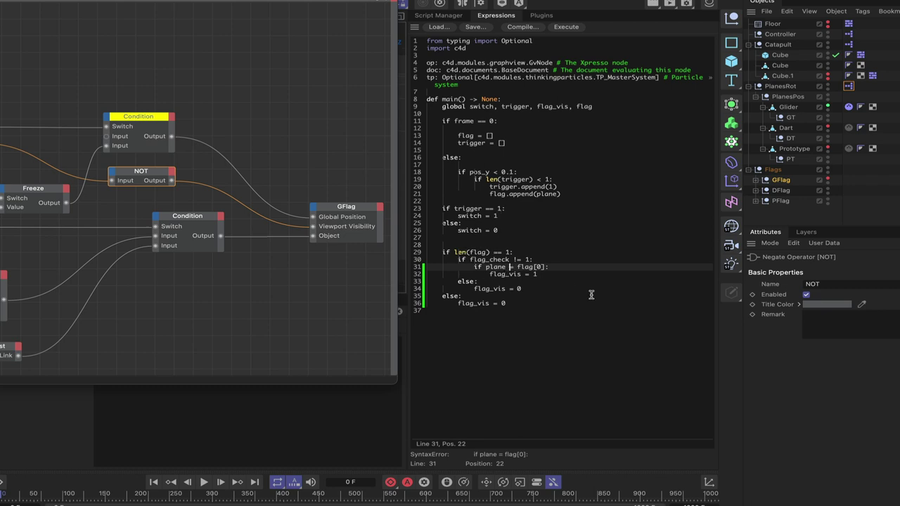
type("=")
left_click(567, 27)
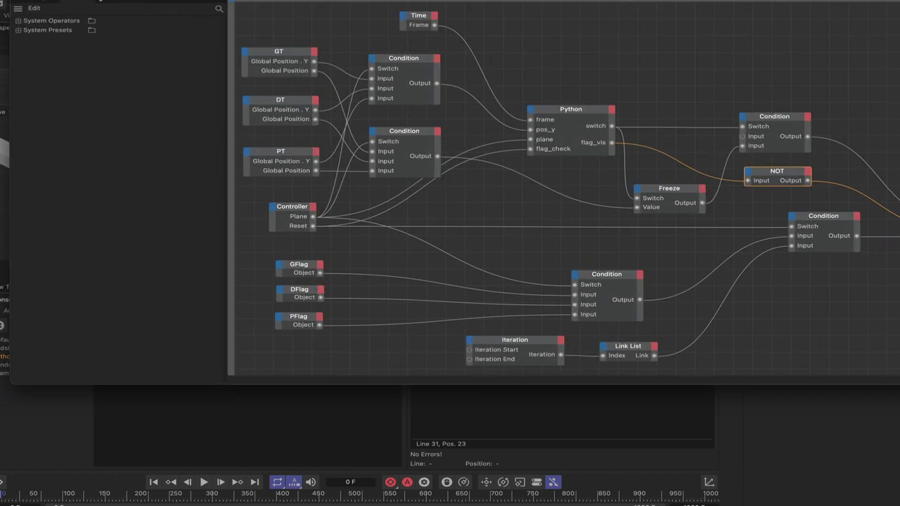
Close the node editor, return to the Standard layout at frame 0, and switch the Controller's flag Reset on and off again
left_click(48, 25)
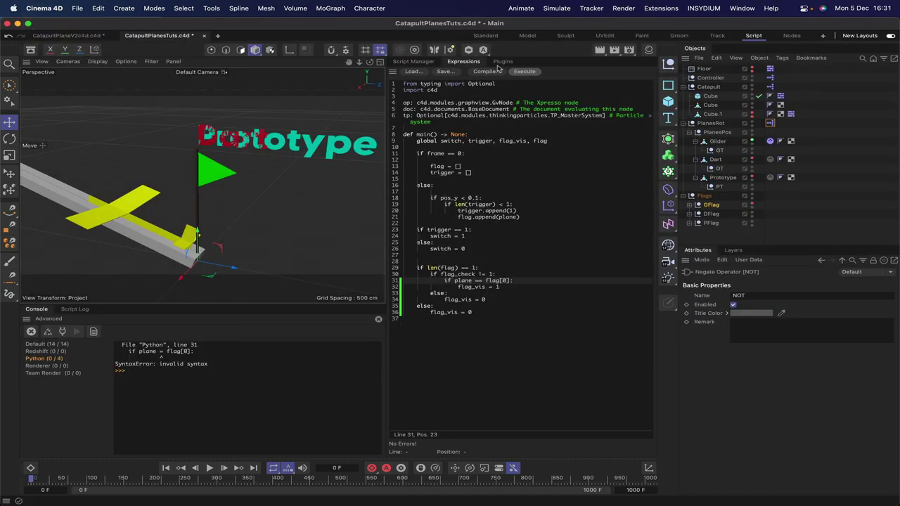
left_click(485, 36)
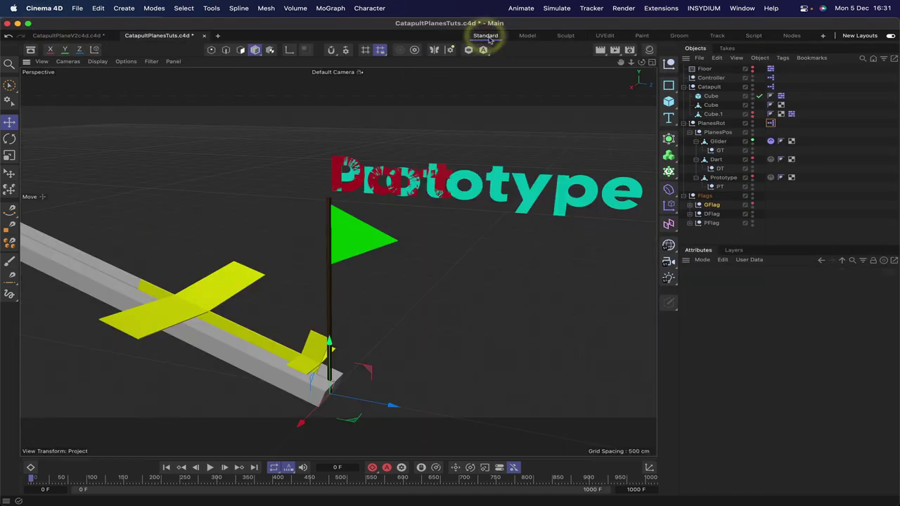
left_click(166, 467)
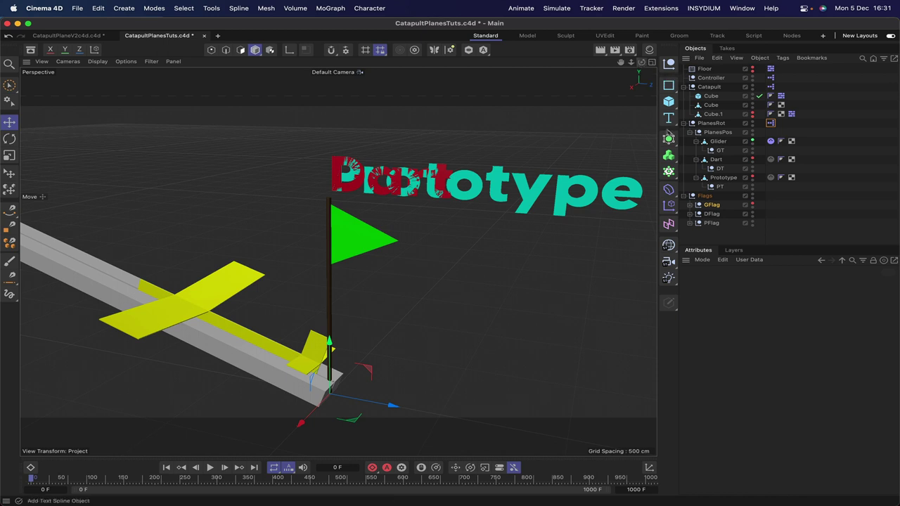
left_click(710, 79)
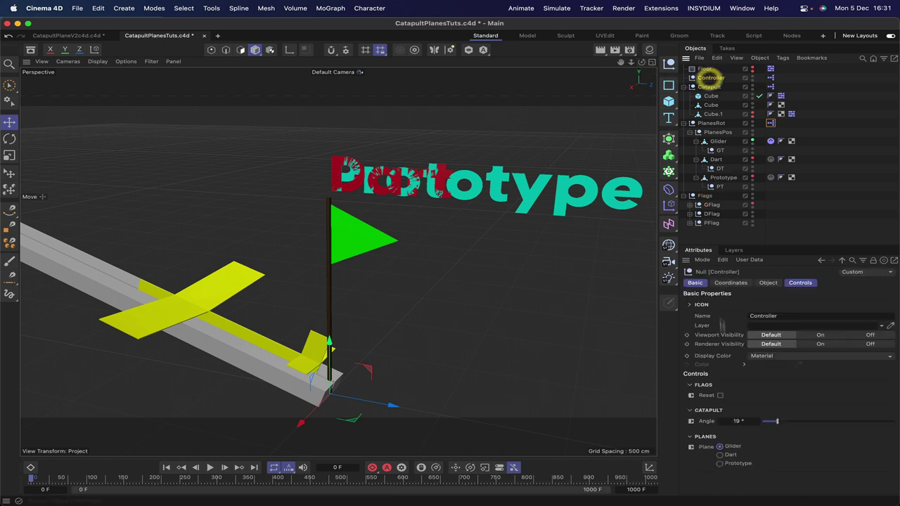
left_click(719, 395)
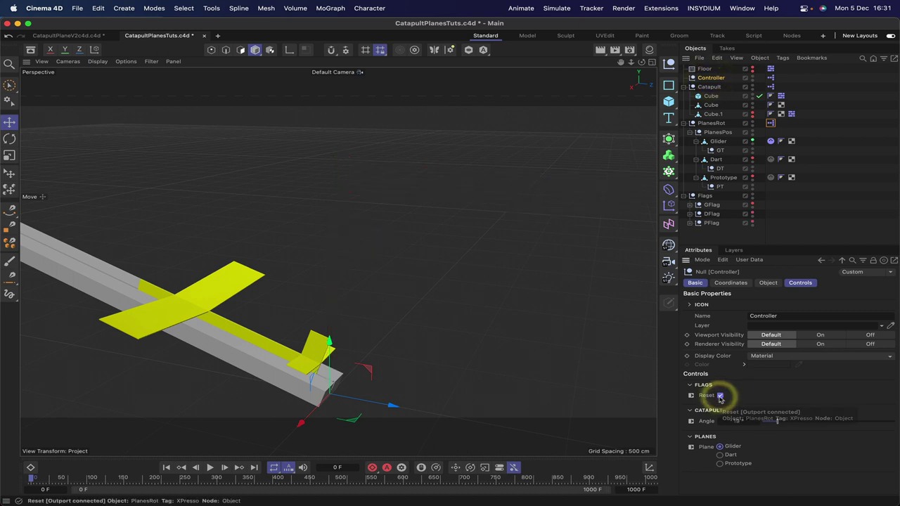
left_click(719, 395)
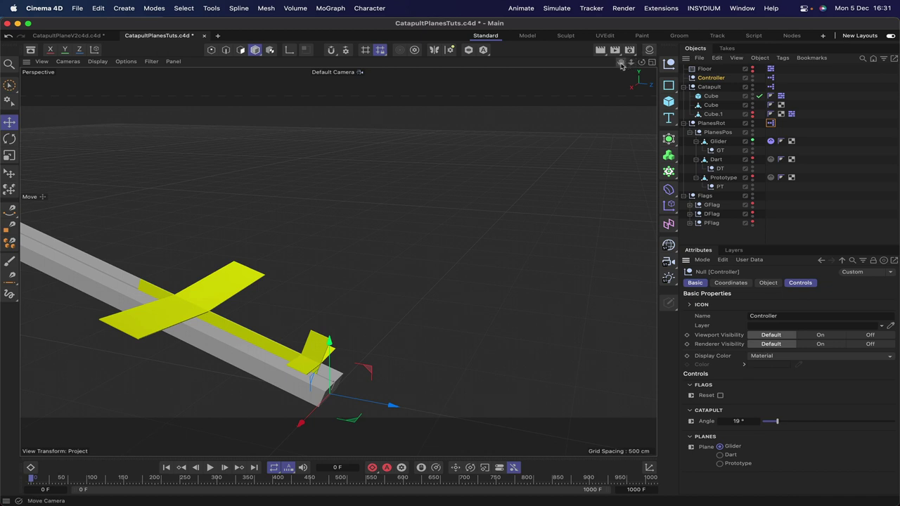
Play the glider's launch in a wide view of the flight path and stop it at about frame 393
left_click_drag(620, 62, 338, 262)
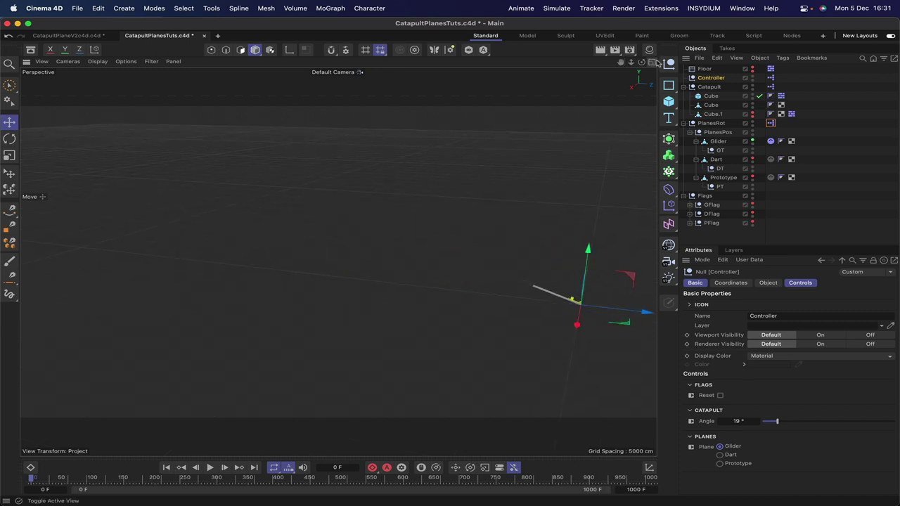
left_click_drag(641, 62, 579, 304)
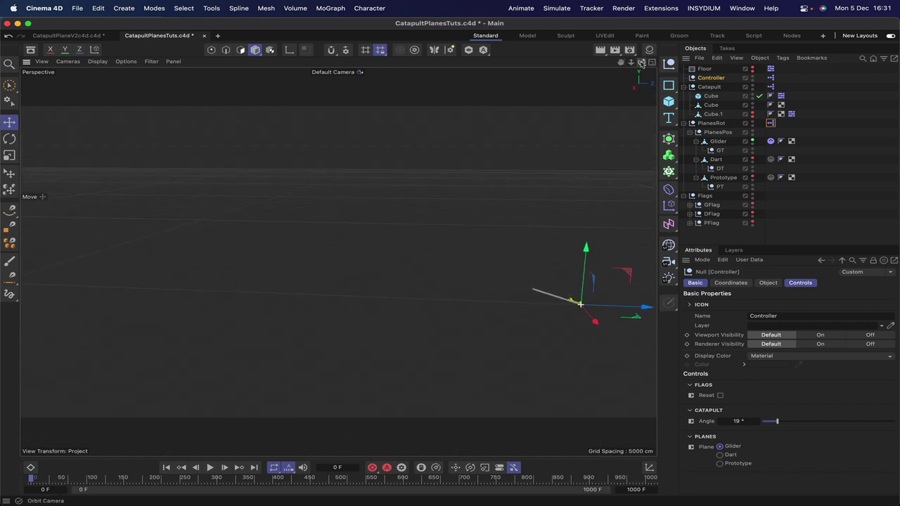
left_click_drag(641, 62, 338, 261)
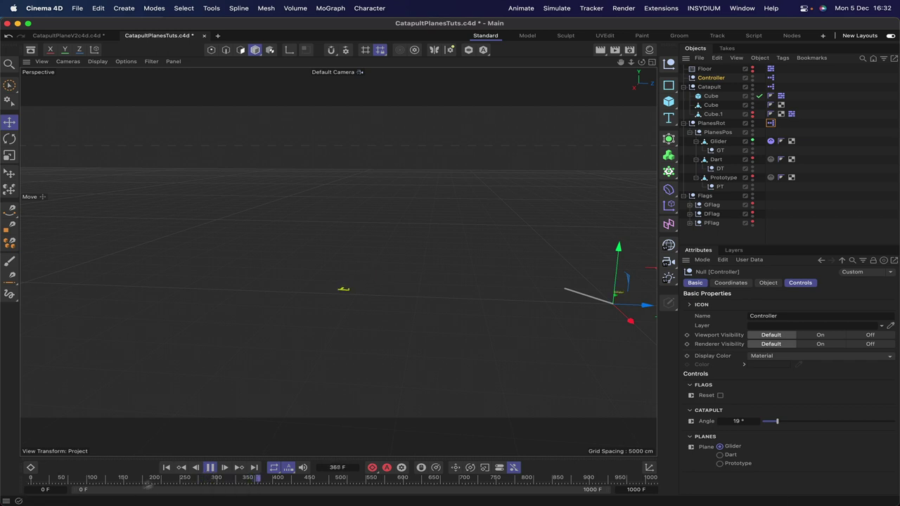
left_click(209, 468)
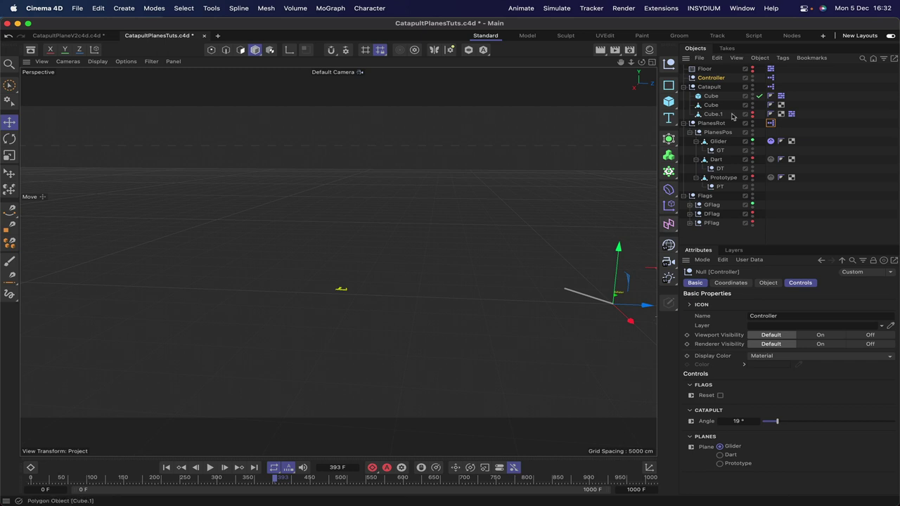
double_click(770, 124)
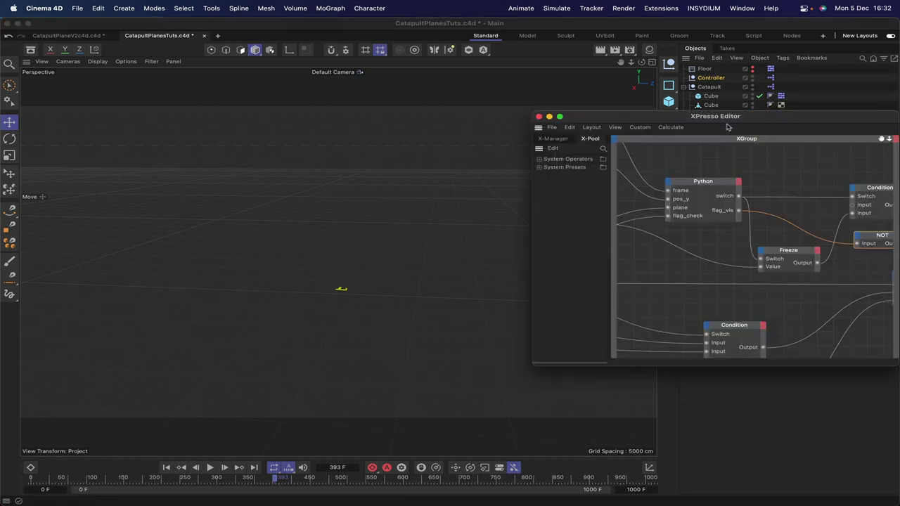
left_click_drag(769, 114, 283, 33)
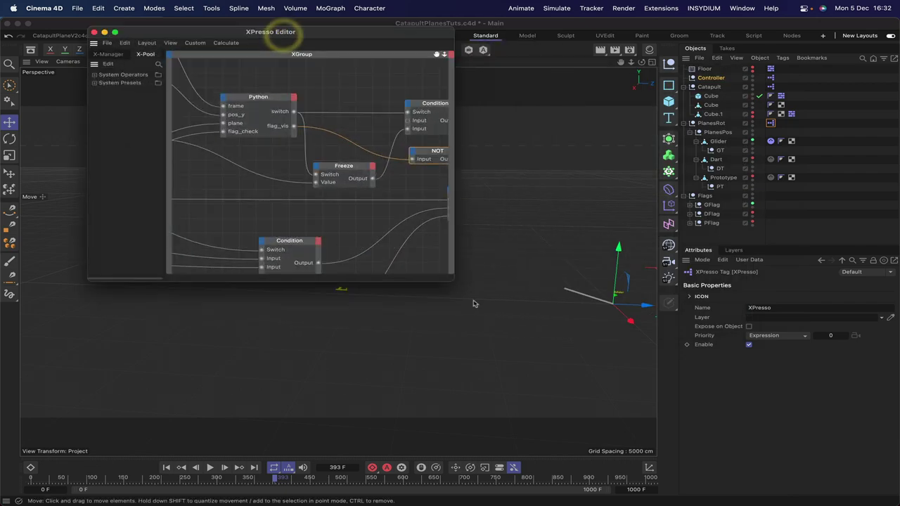
left_click_drag(451, 283, 708, 354)
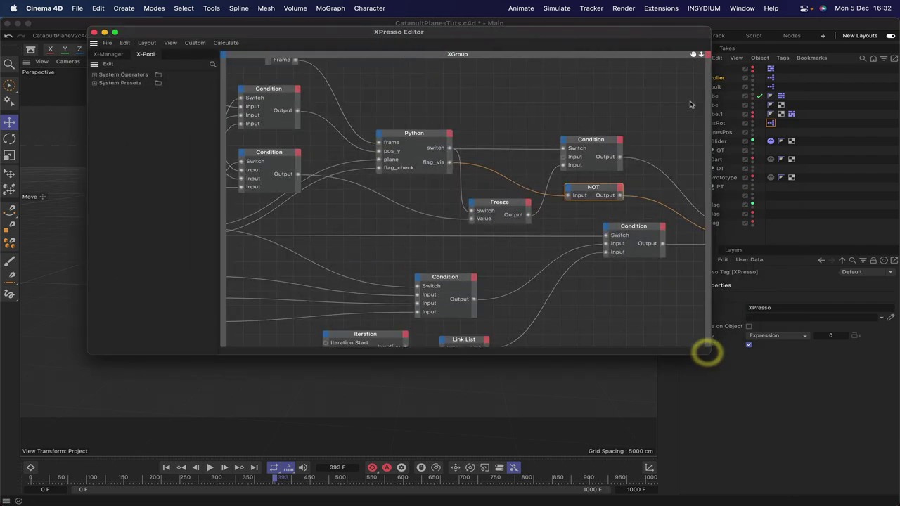
left_click_drag(693, 55, 790, 45)
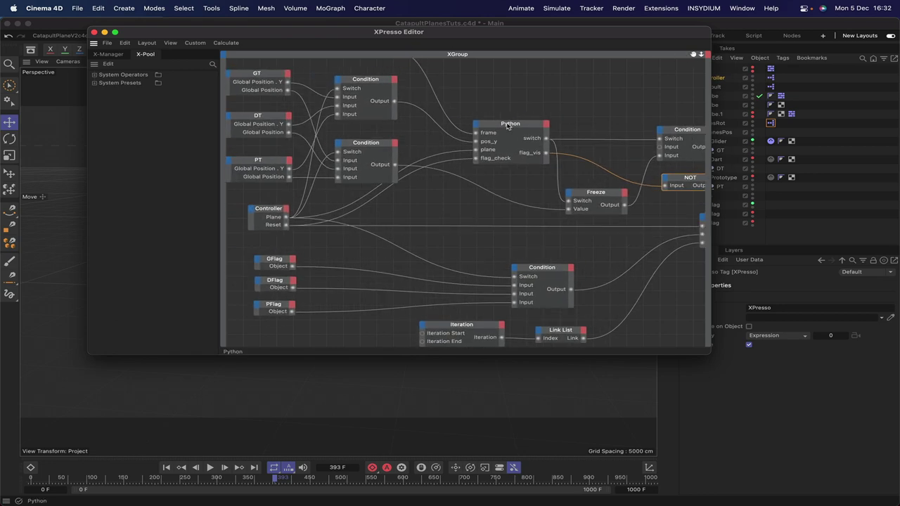
left_click(509, 122)
left_click_drag(646, 37, 385, 29)
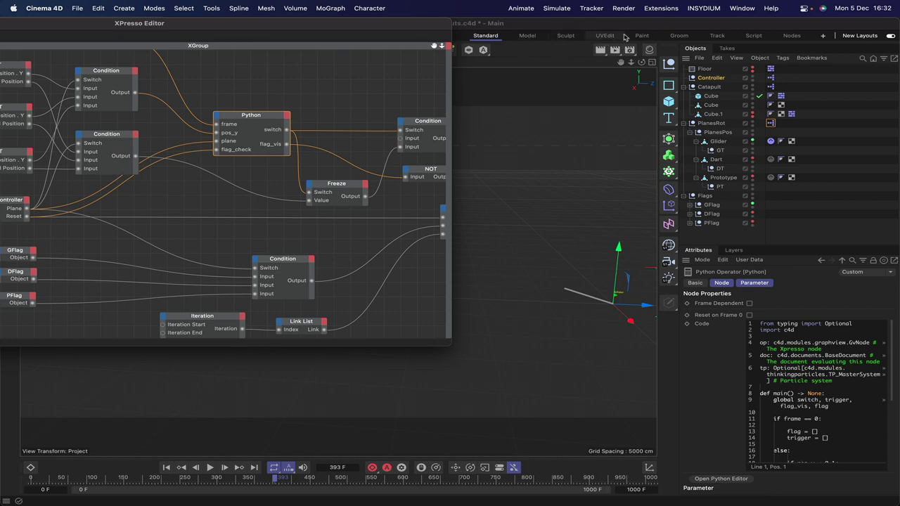
Switch to the Script layout, open the code of the Python node from PlanesRot's XPresso tag, and close the node editor
left_click(718, 37)
left_click(717, 37)
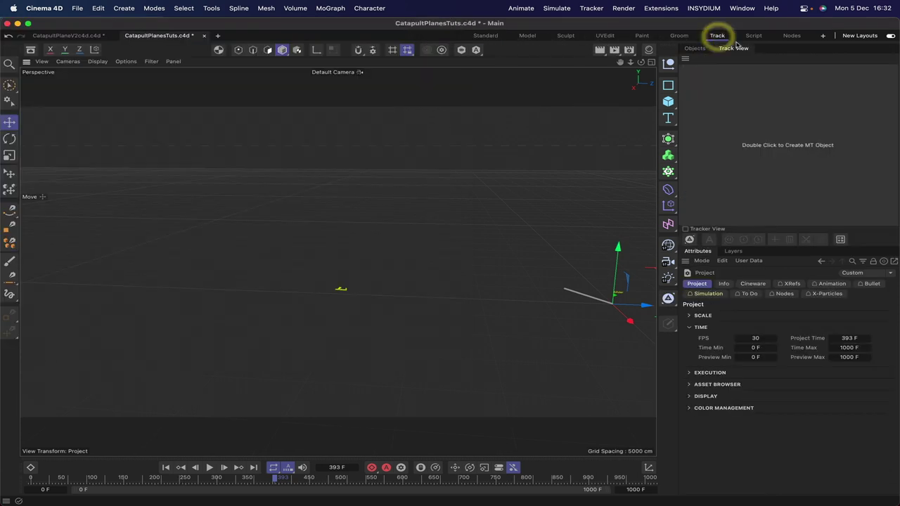
left_click(753, 36)
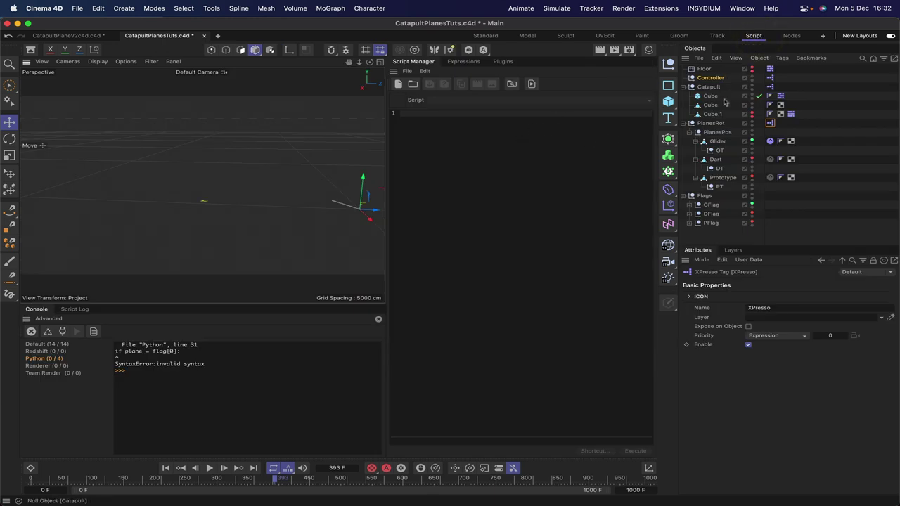
double_click(769, 123)
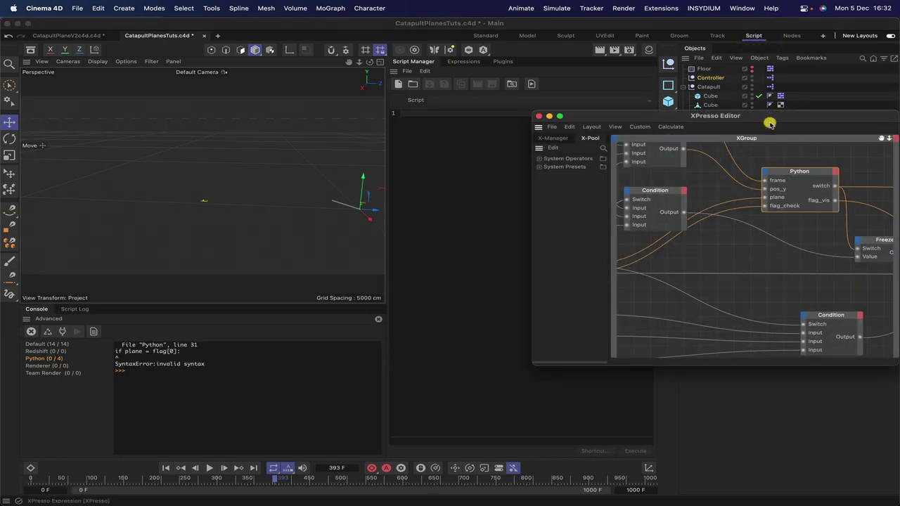
left_click(779, 171)
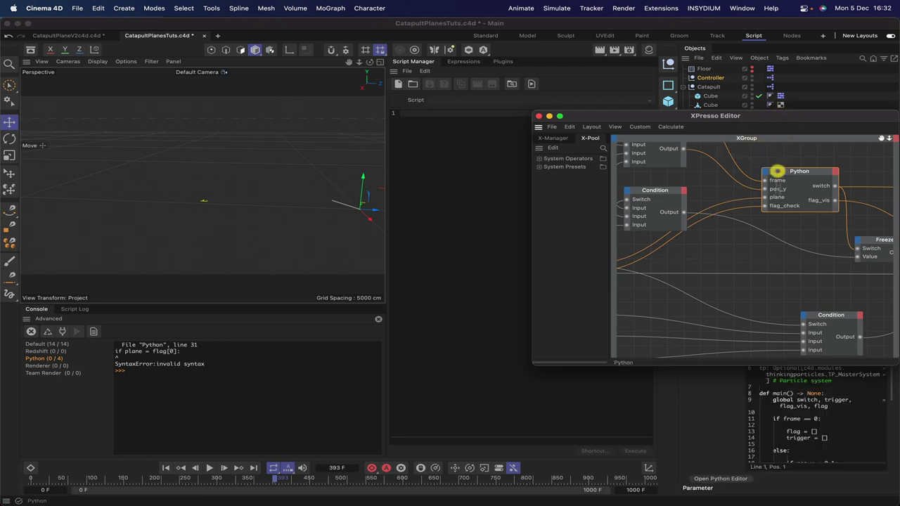
left_click(724, 478)
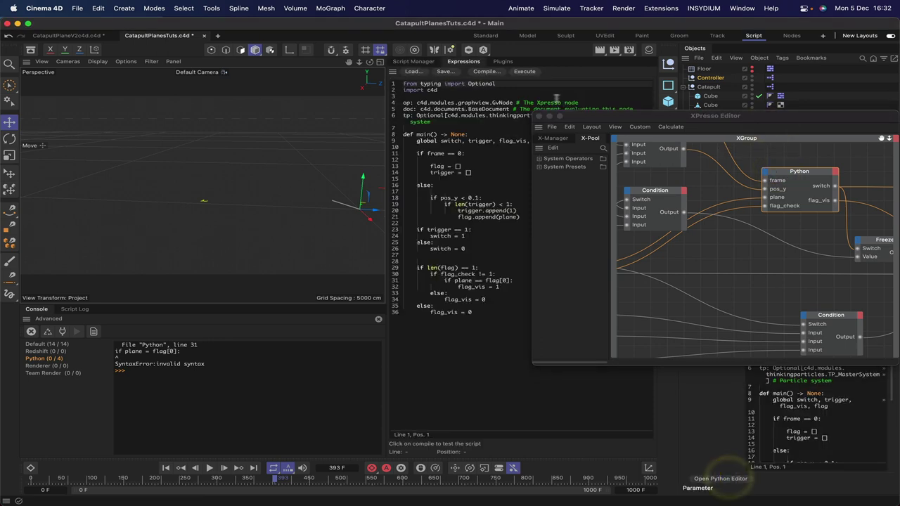
left_click(539, 117)
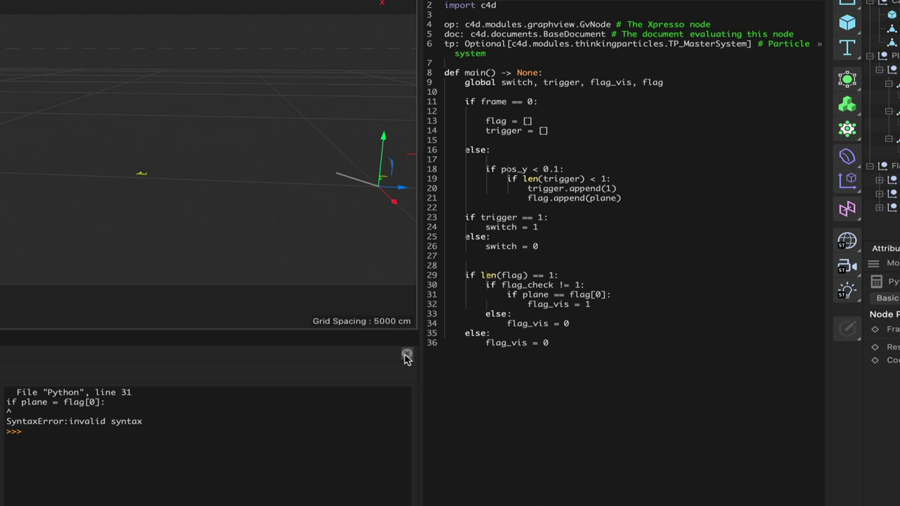
With the console cleared, change line 23 of the code to "if len(trigger) == 1:" and play the animation to test it
left_click(406, 356)
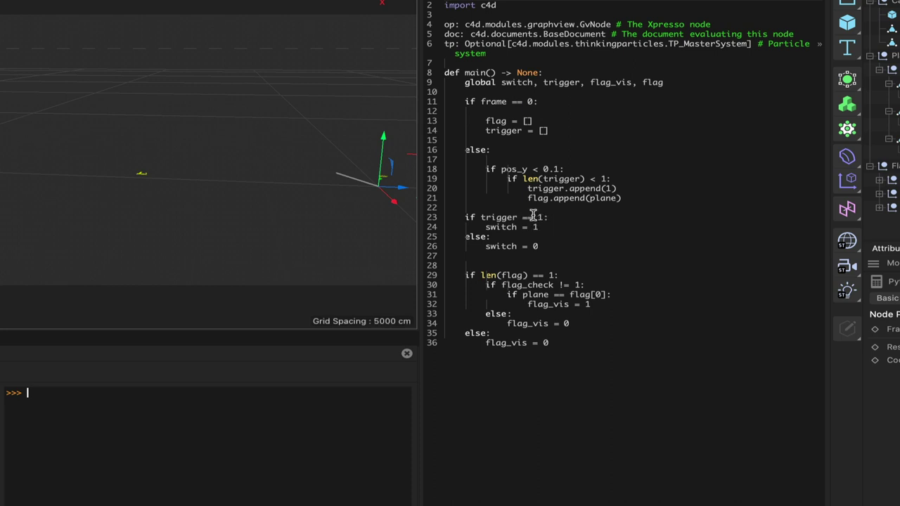
left_click(480, 218)
type("len(")
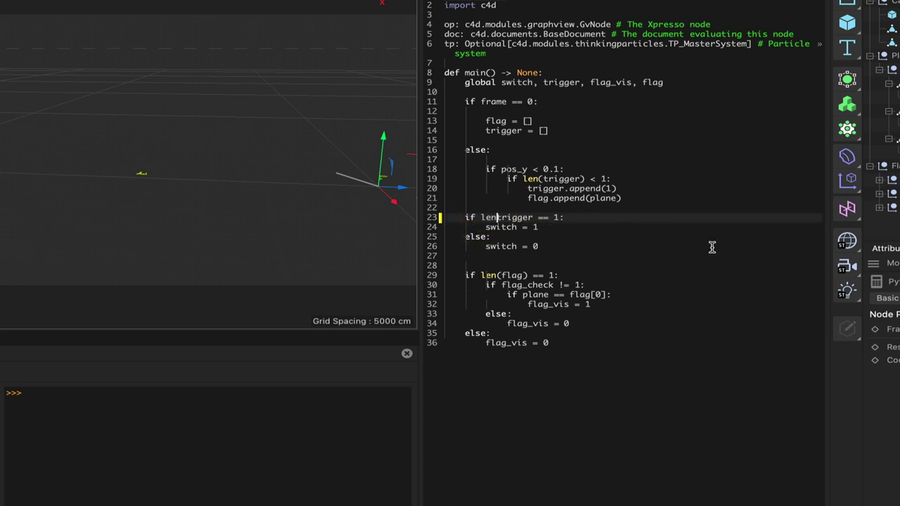
key("Right")
key("Right")
key("Right")
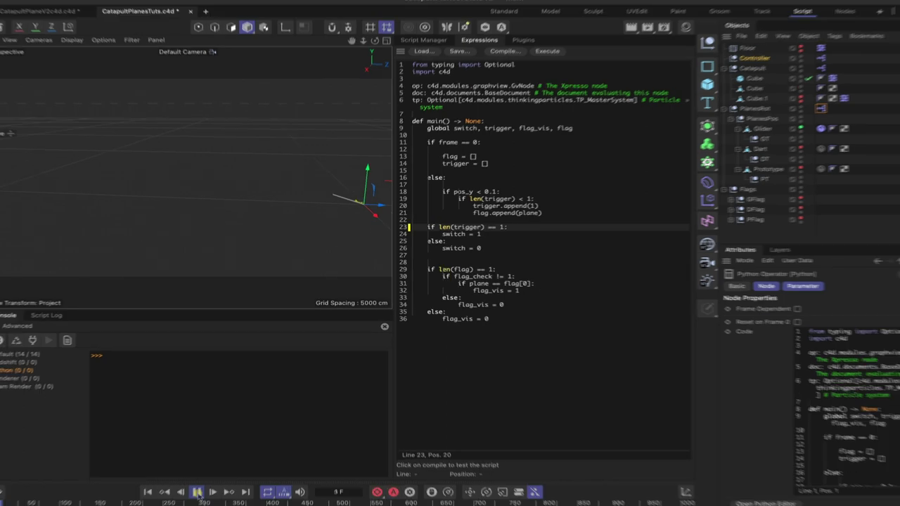
left_click(211, 466)
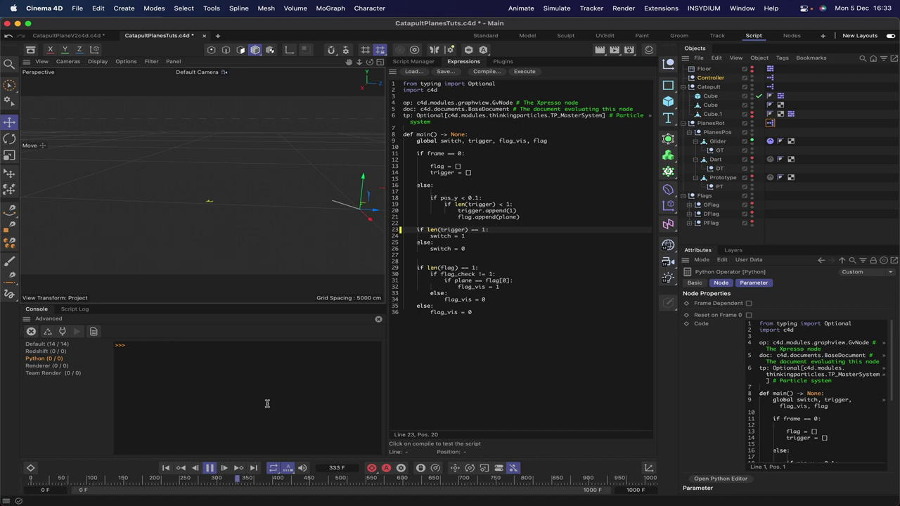
left_click(209, 468)
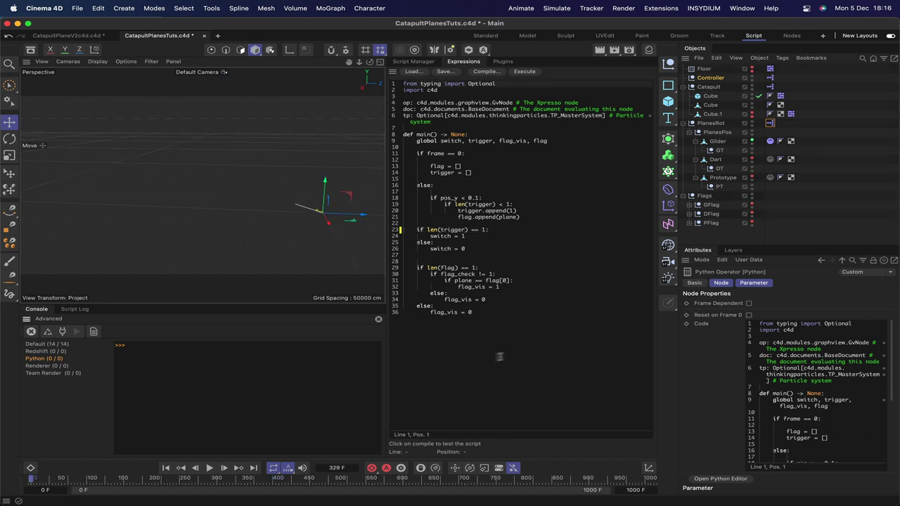
Reopen PlanesRot's XPresso setup and examine the settings of the Python node, the Freeze node and the Condition node fed by Freeze
double_click(769, 124)
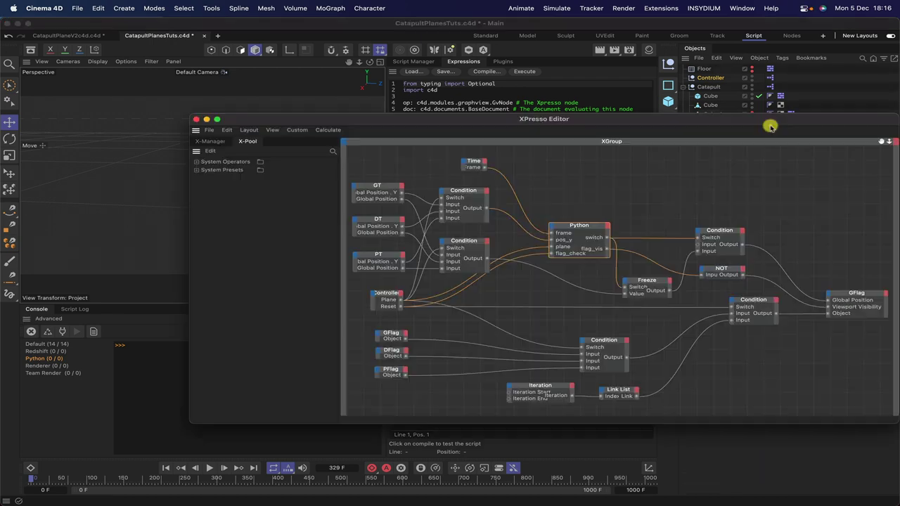
left_click_drag(771, 121, 376, 81)
left_click(234, 185)
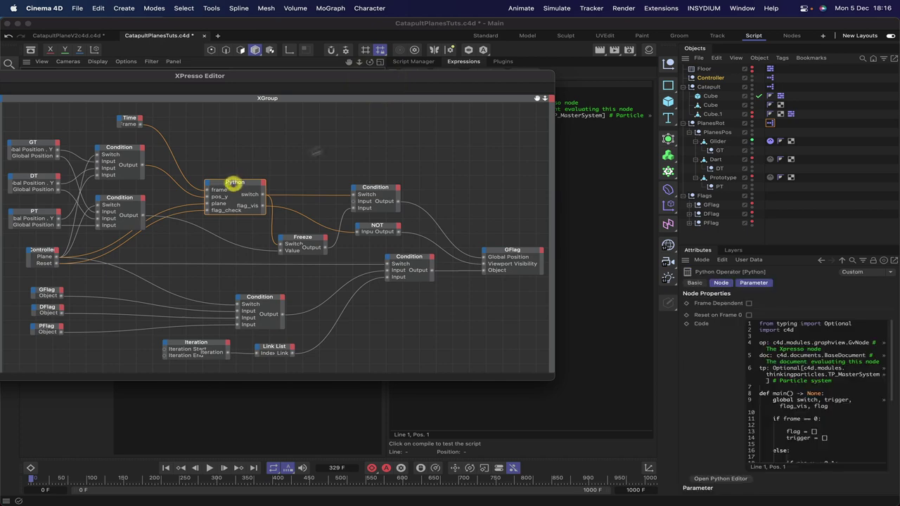
mouse_move(379, 78)
left_mouse_down()
mouse_move(460, 85)
mouse_move(368, 84)
left_mouse_up()
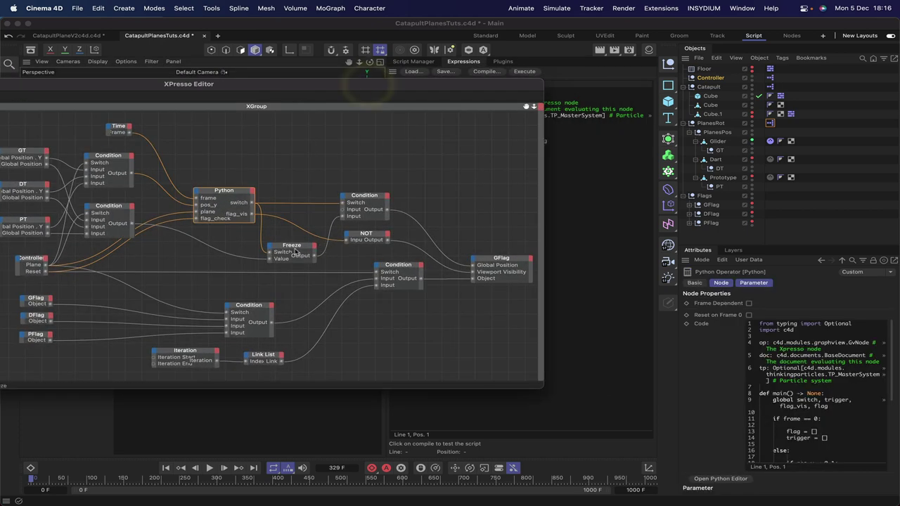
left_click(292, 250)
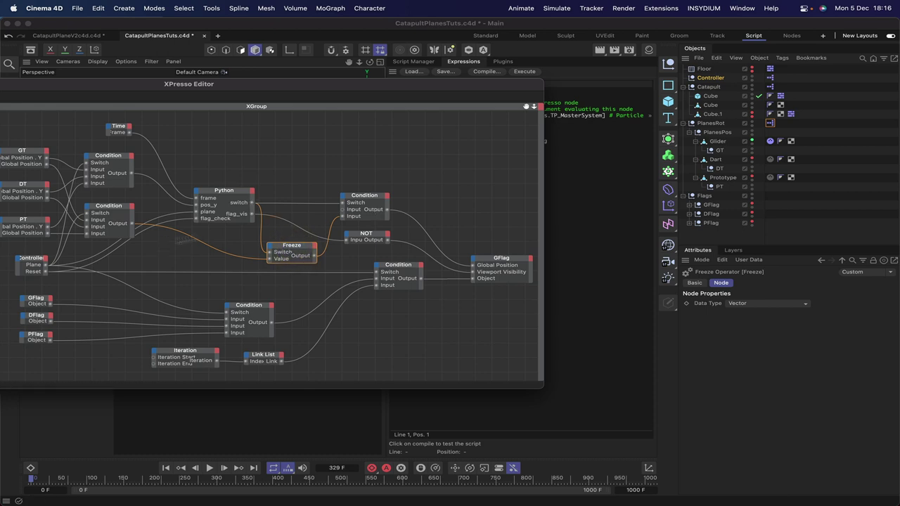
left_click(363, 200)
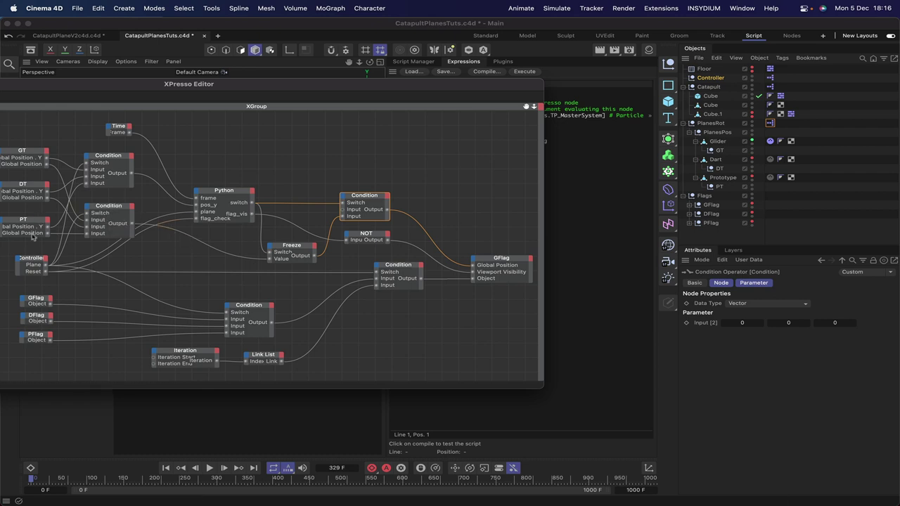
Set the data type of the Condition node that receives the planes' global positions to Vector
left_click(114, 211)
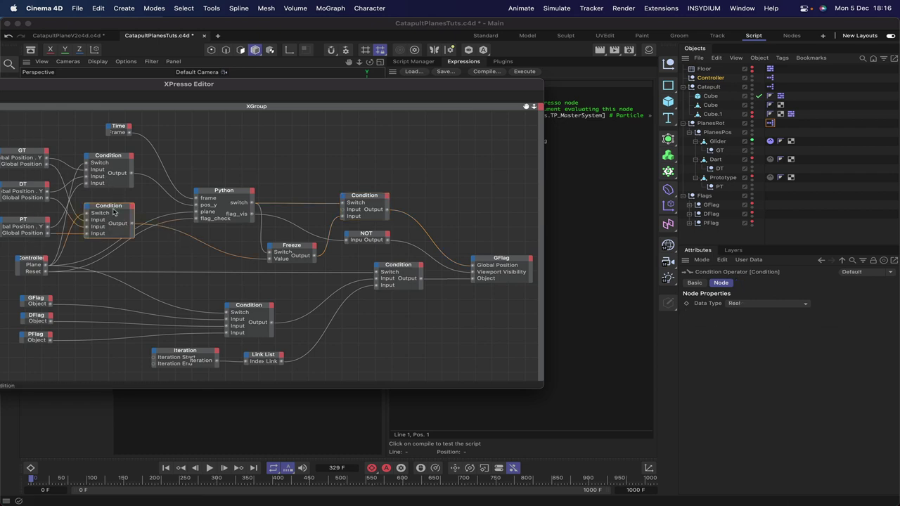
left_click(746, 305)
left_click(734, 178)
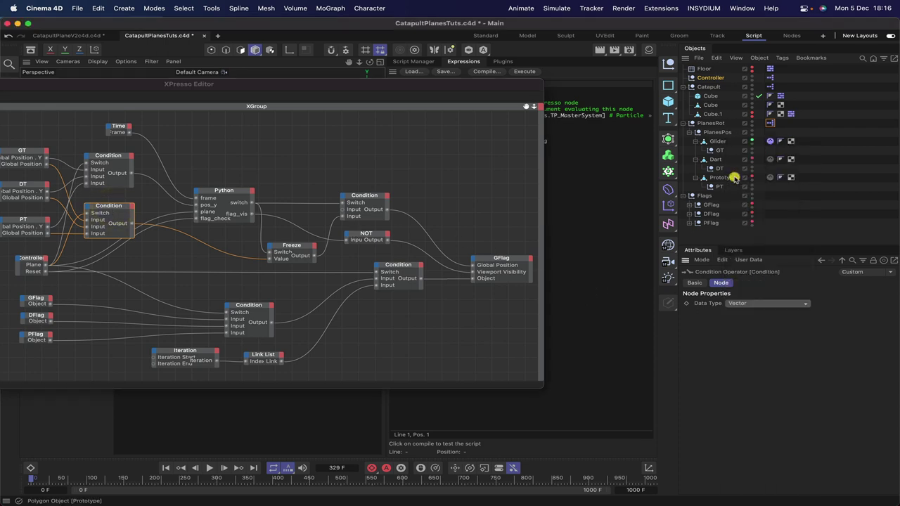
Play the glider's launch with GFlag selected to watch its flag, stopping at about frame 475
left_click_drag(509, 86, 17, 166)
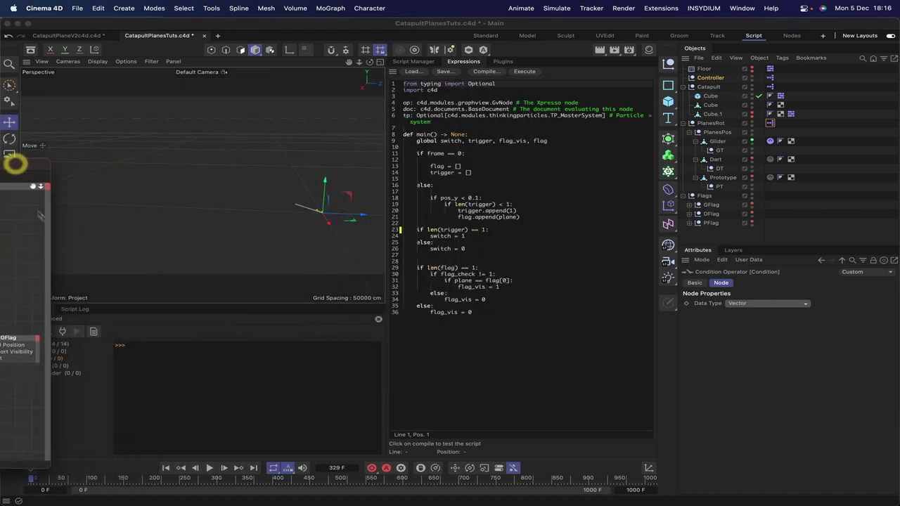
left_click(209, 468)
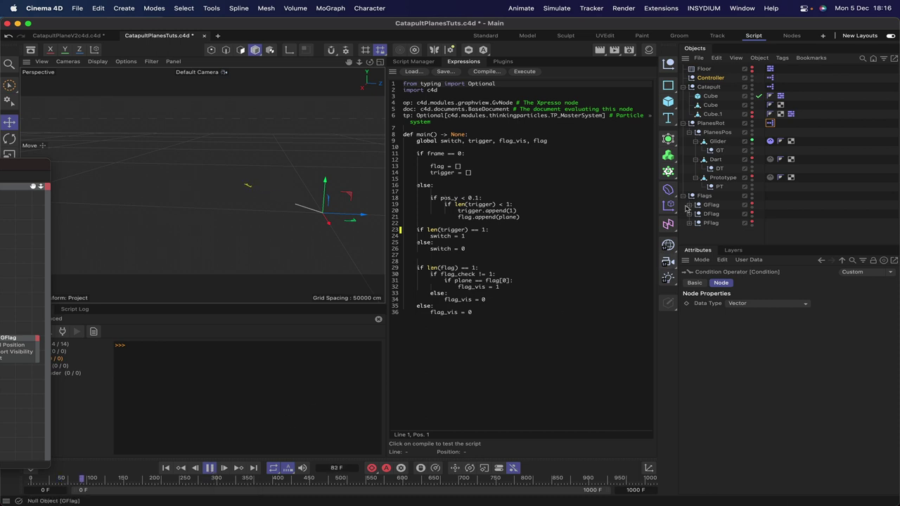
left_click(710, 205)
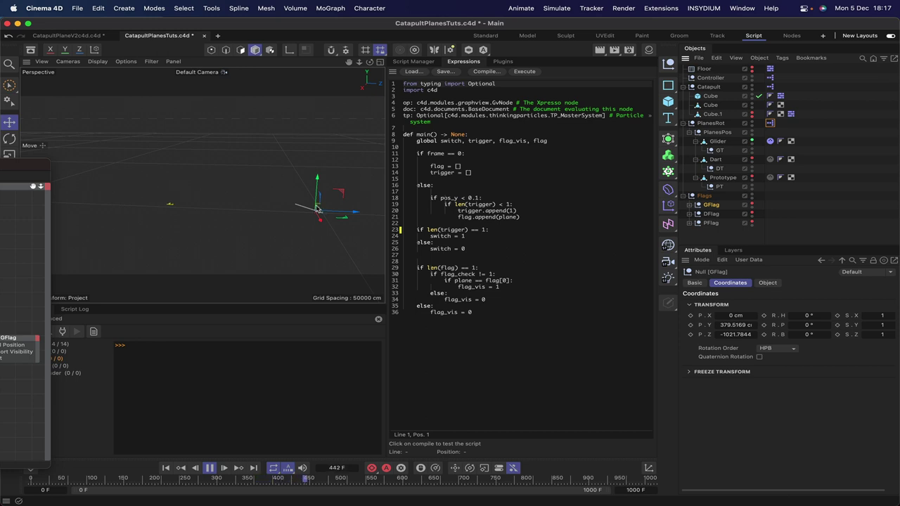
left_click(209, 467)
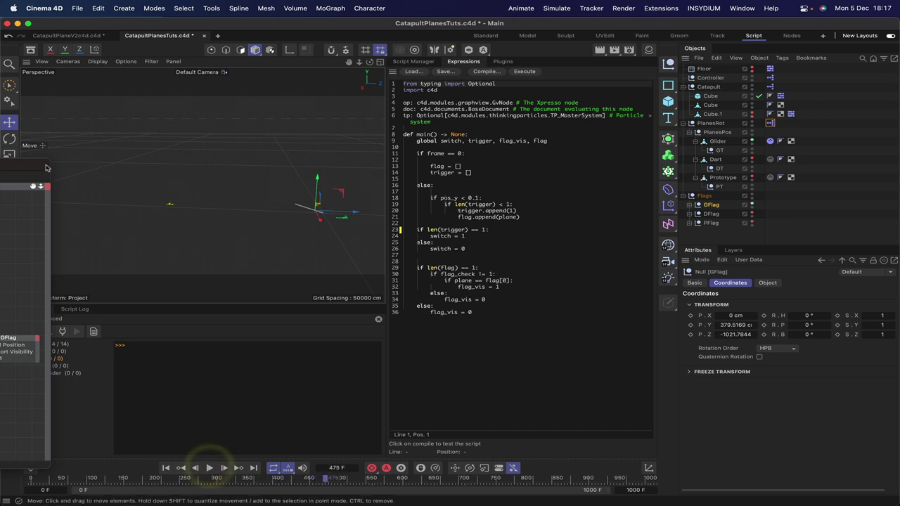
Bring the node graph back and check the data types of the position Condition, the Freeze node and the Condition it feeds
left_click_drag(45, 168, 699, 5)
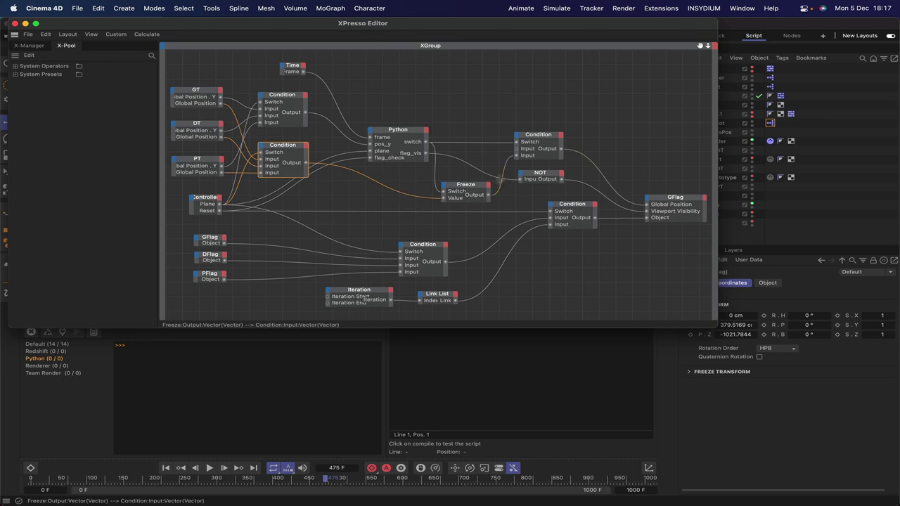
left_click(298, 152)
scroll(298, 153, "up", 1)
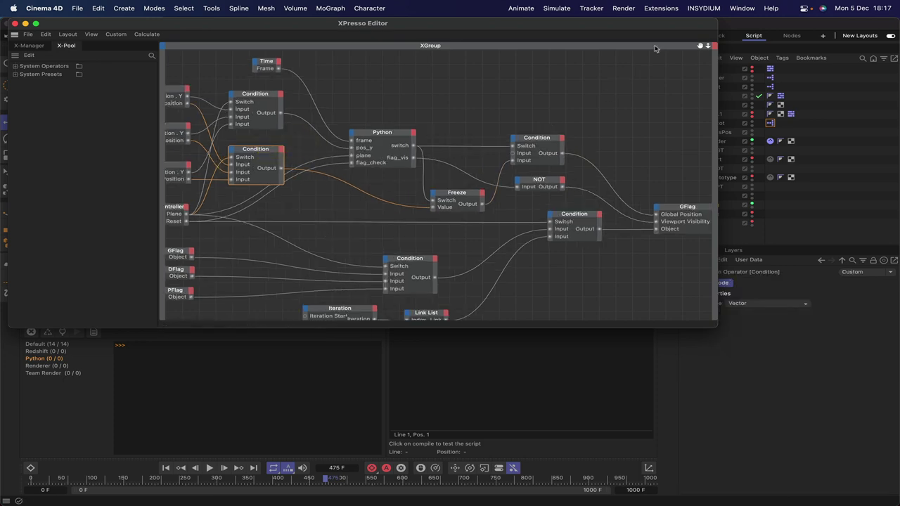
left_click_drag(669, 26, 526, 35)
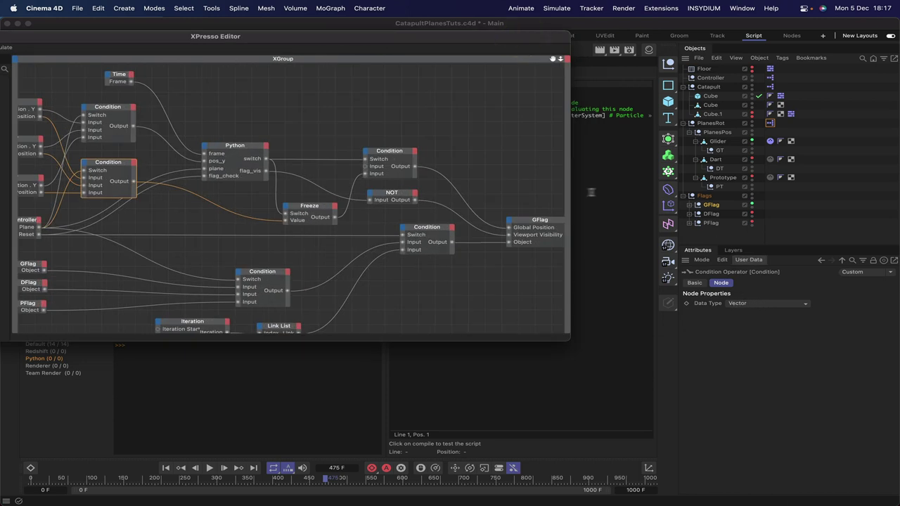
left_click(308, 205)
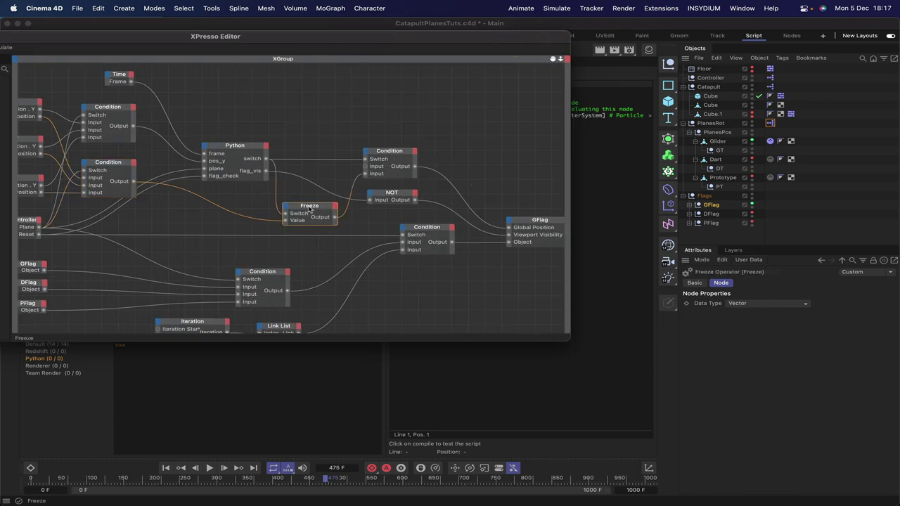
left_click(402, 156)
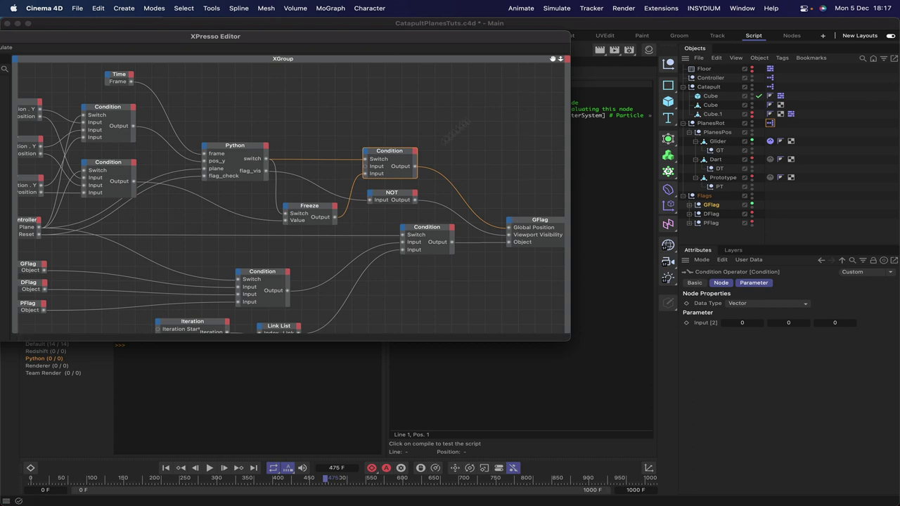
mouse_move(330, 142)
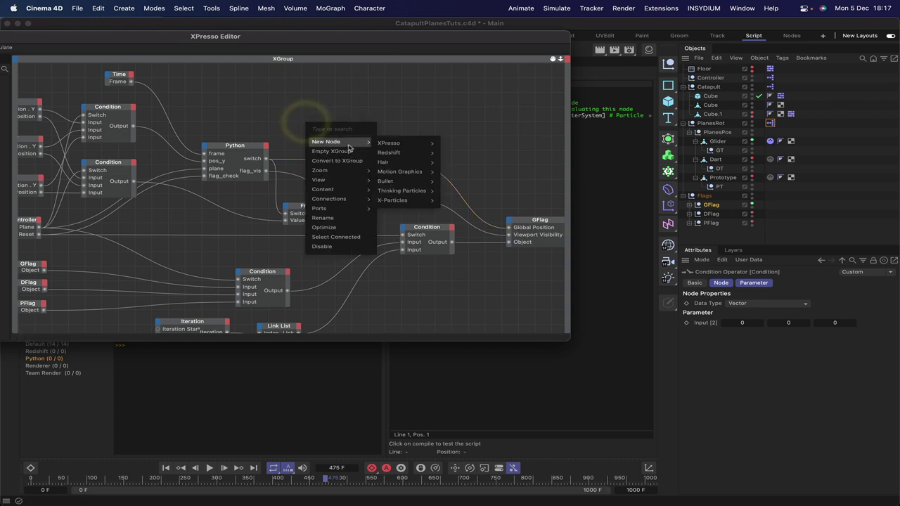
mouse_move(394, 143)
mouse_move(453, 144)
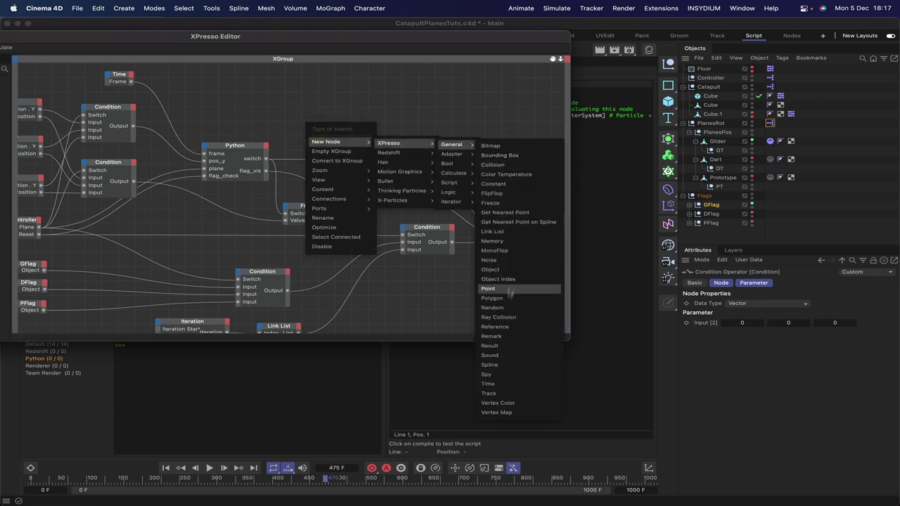
left_click(500, 337)
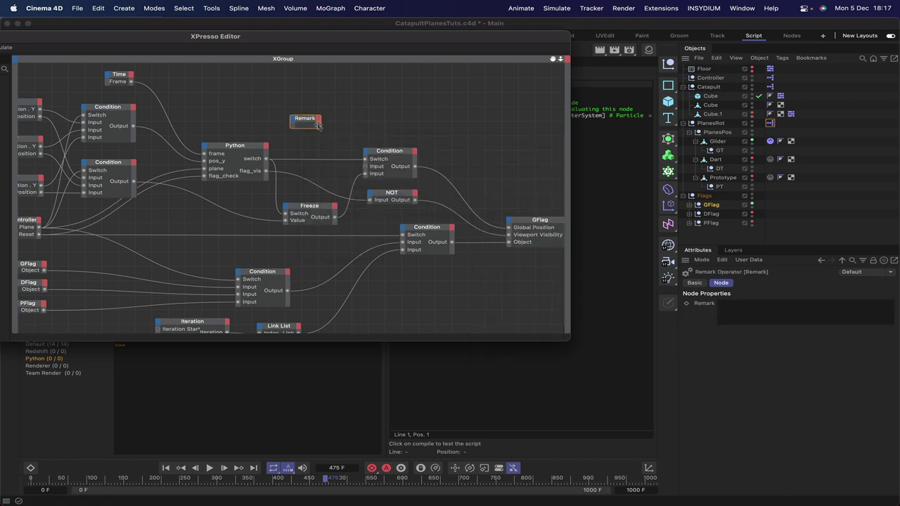
key("BackSpace")
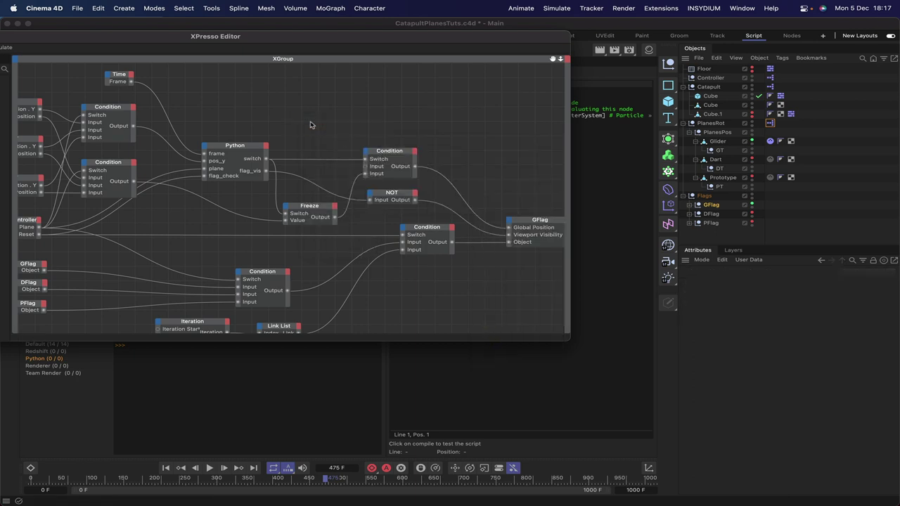
Add a Result node to the graph, place it beside the Freeze node and connect Freeze's output to it
right_click(311, 122)
mouse_move(330, 142)
mouse_move(431, 143)
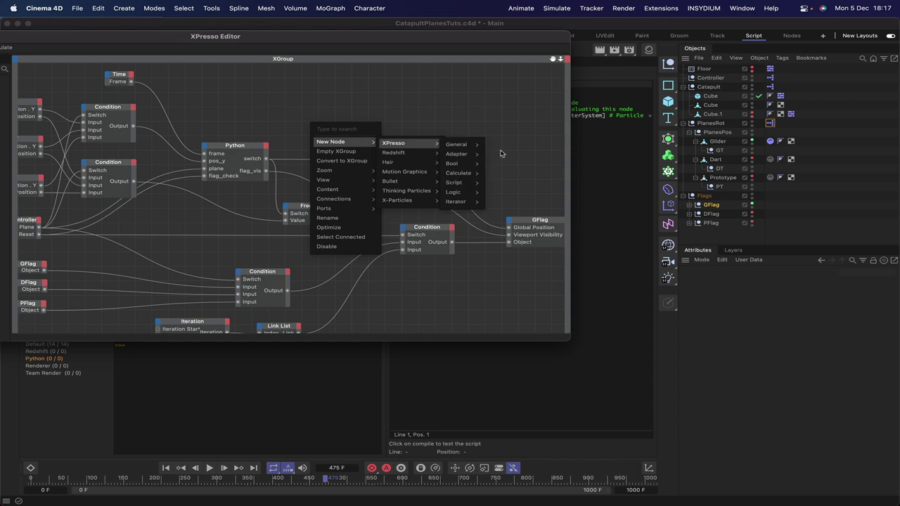
mouse_move(461, 144)
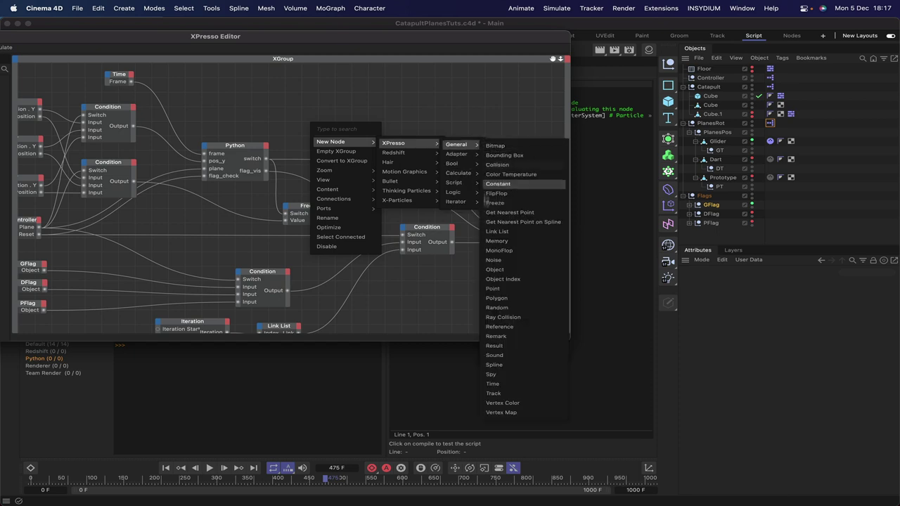
left_click(495, 345)
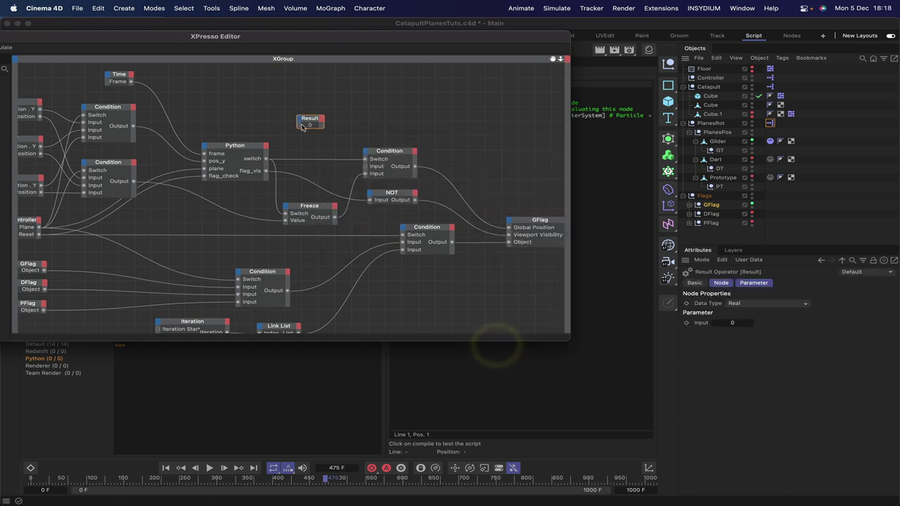
left_click_drag(310, 122, 362, 228)
left_click(363, 229)
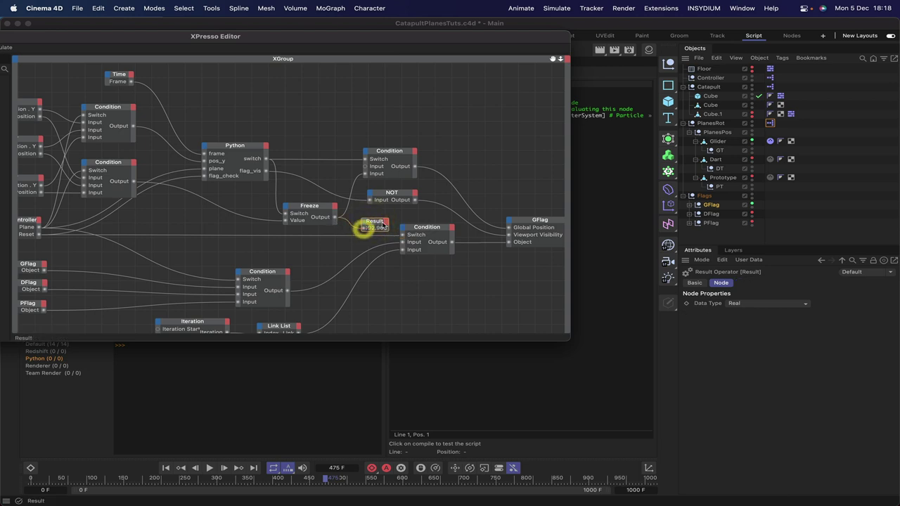
Set the Result node's data type to Vector and enlarge the node enough to read its value
left_click(744, 304)
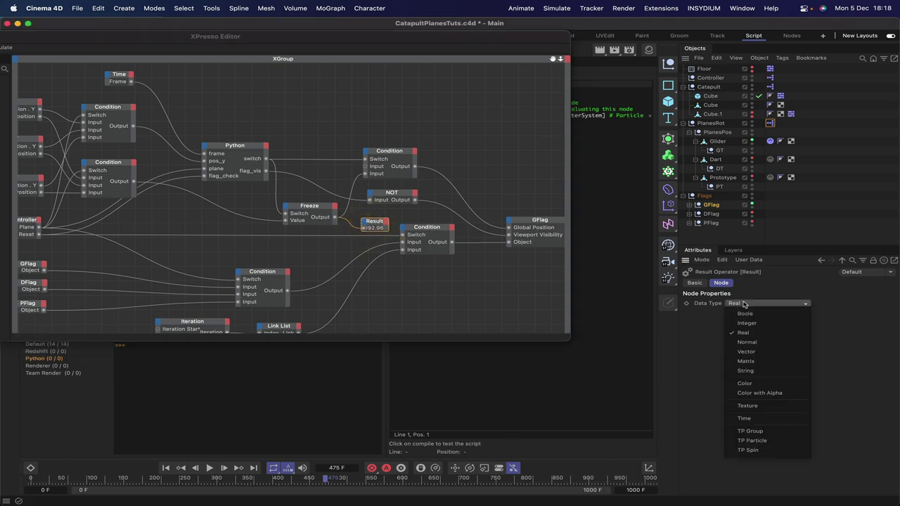
left_click(750, 353)
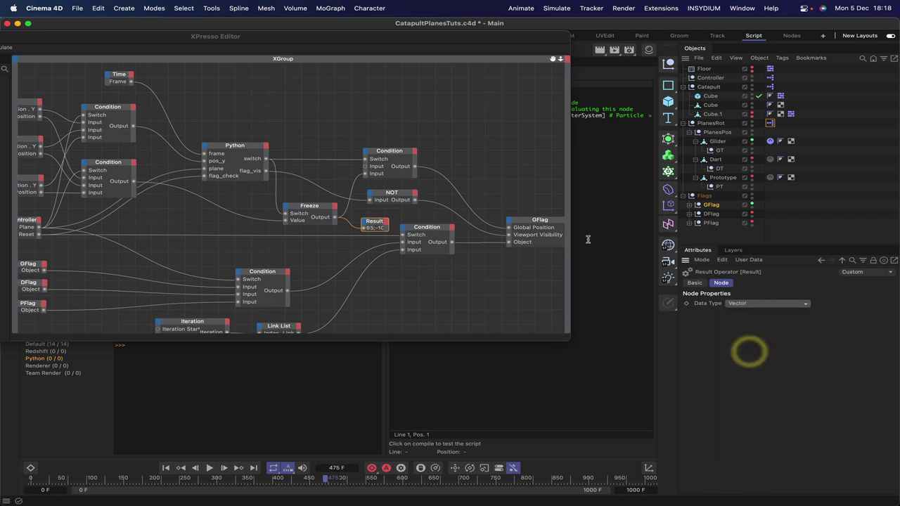
left_click_drag(376, 224, 398, 215)
left_click(398, 214)
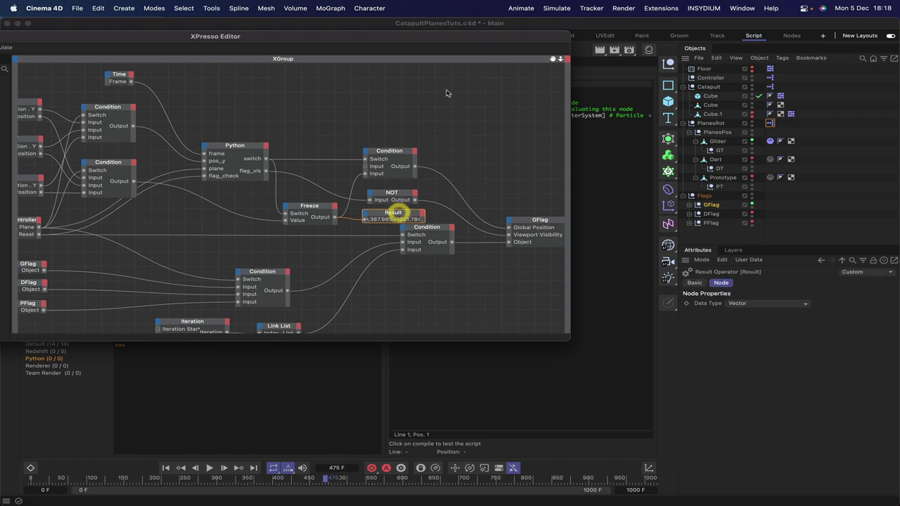
Move the node editor aside and replay the glider's launch from the start, stopping at about frame 366
left_click_drag(459, 41, 7, 208)
left_click(166, 467)
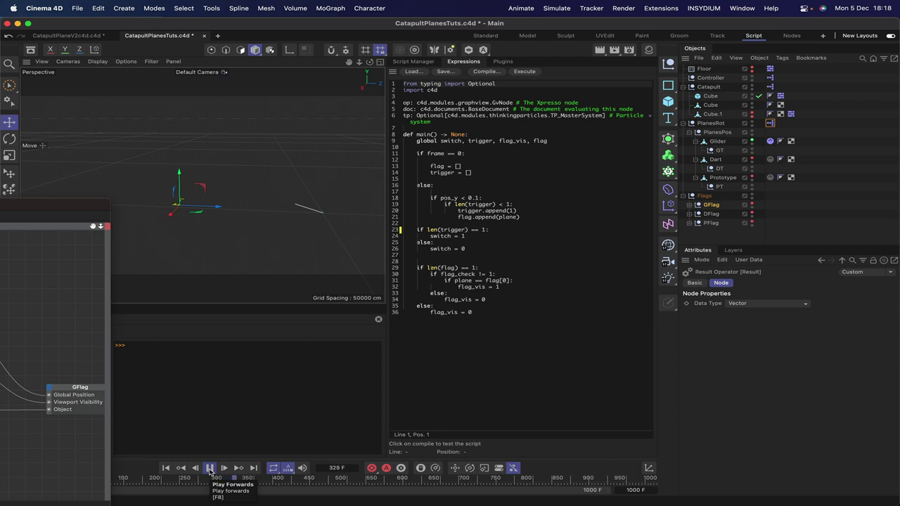
left_click(209, 468)
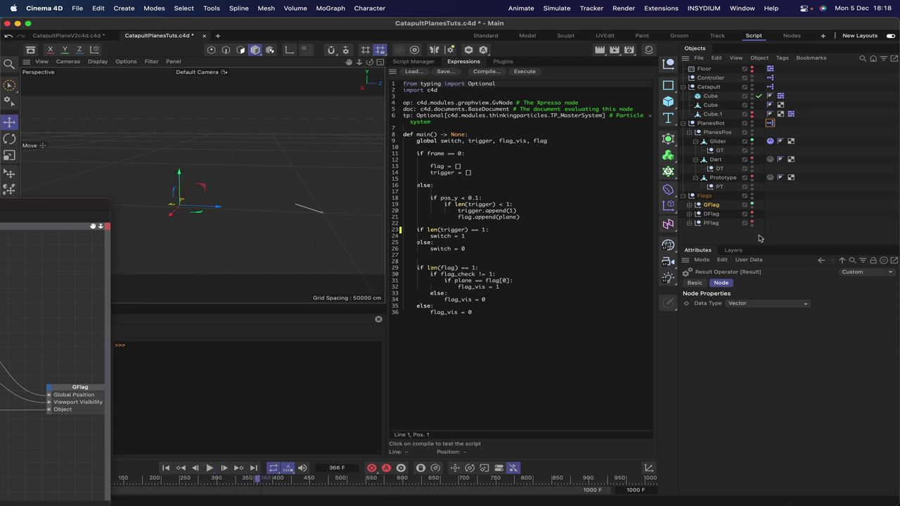
Choose Dart as the Controller's plane and play its launch from the start, stopping at about frame 552
left_click(712, 77)
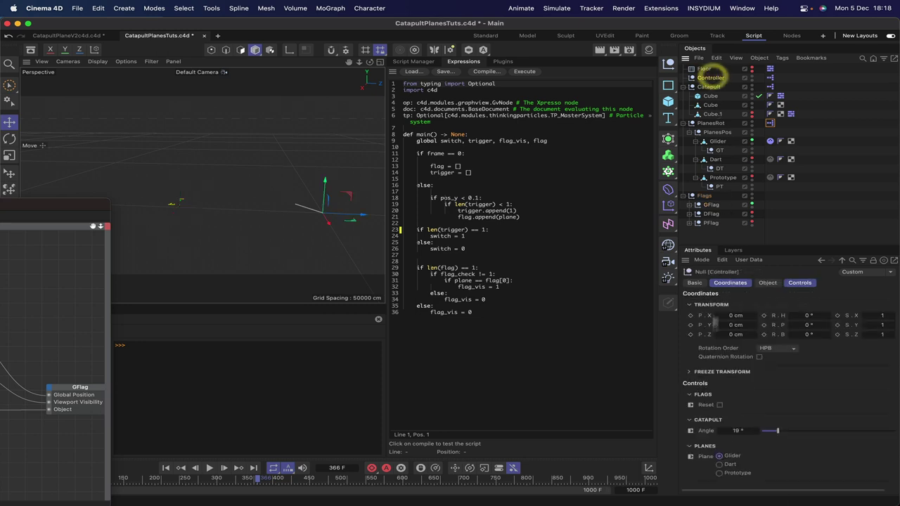
left_click(718, 464)
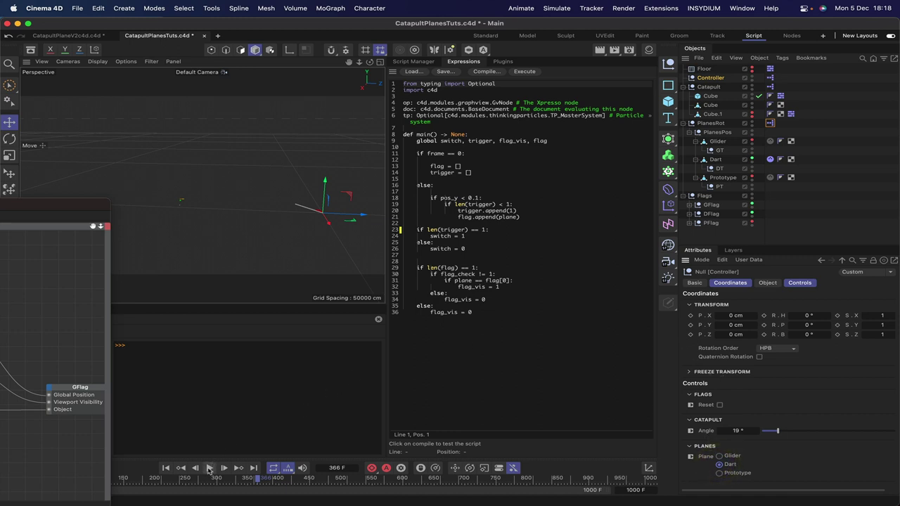
left_click(166, 467)
left_click(209, 467)
left_click_drag(96, 206, 90, 220)
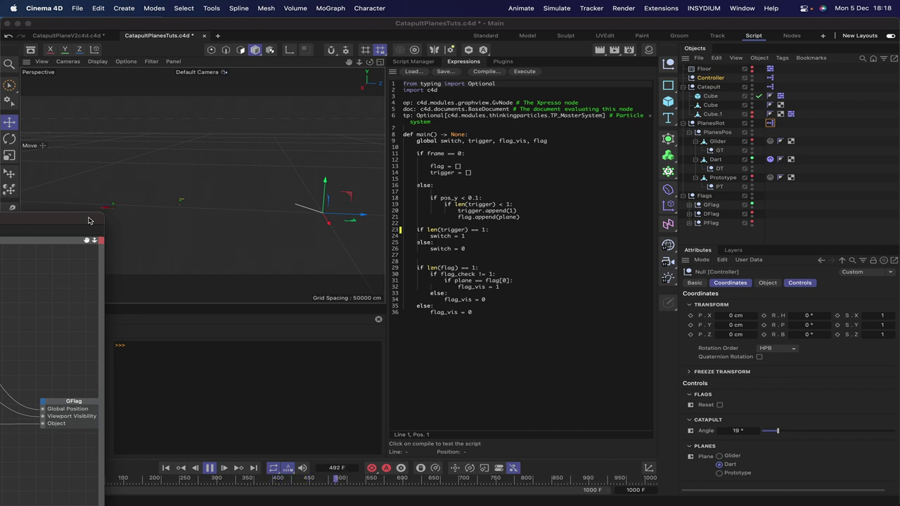
left_click(209, 467)
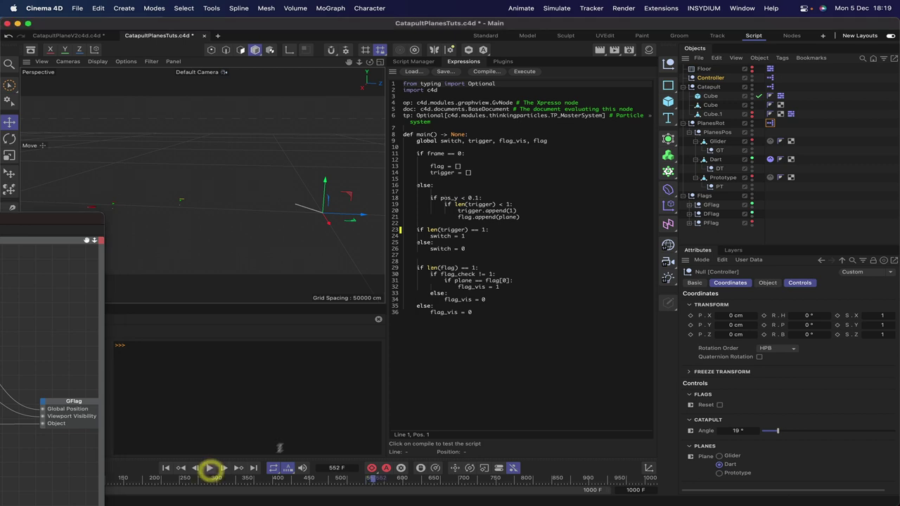
Choose Prototype as the Controller's plane, play its launch from the start to about frame 290, and rewind
left_click(719, 473)
left_click(167, 468)
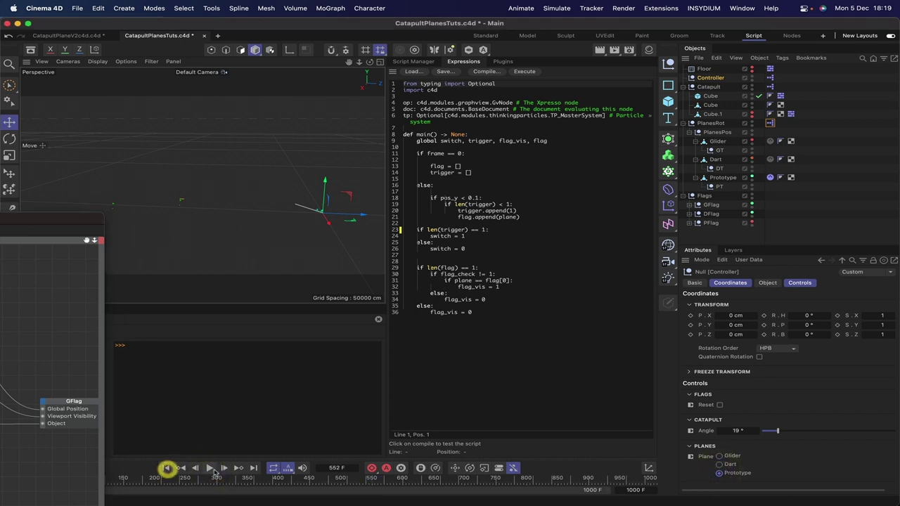
left_click(211, 468)
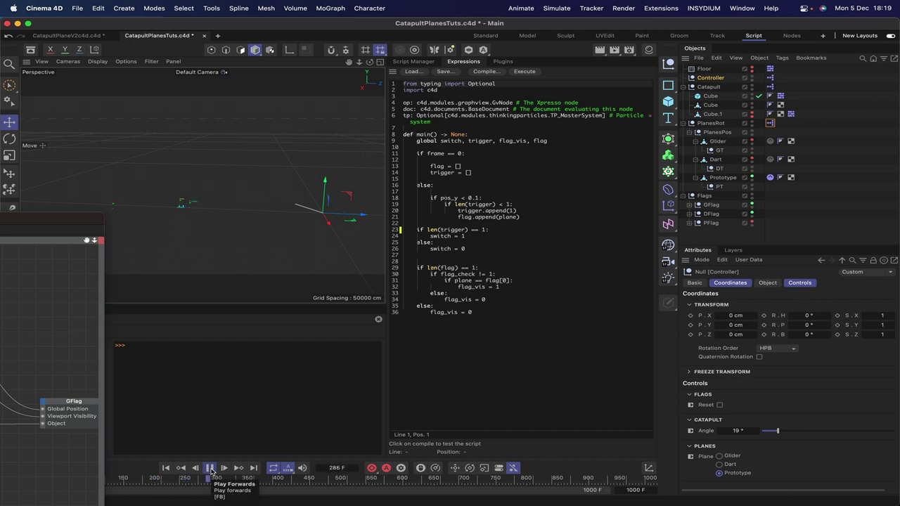
left_click(210, 468)
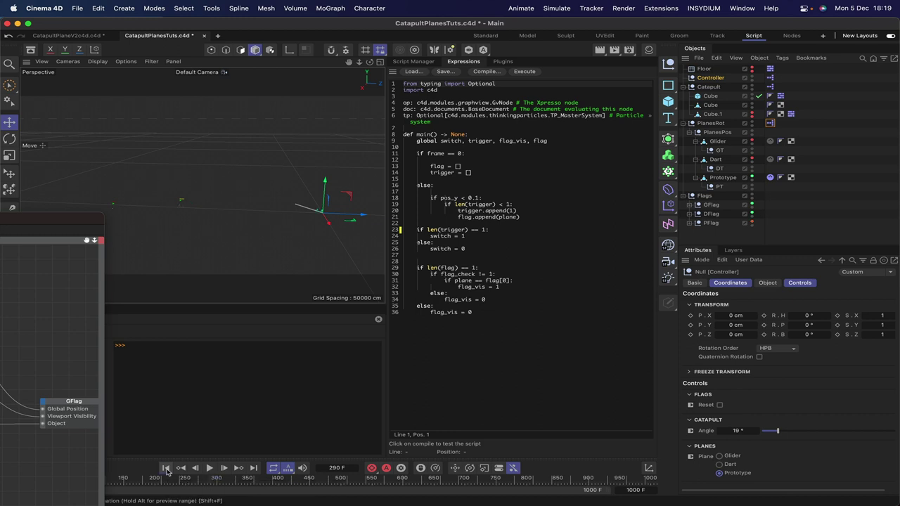
left_click(166, 468)
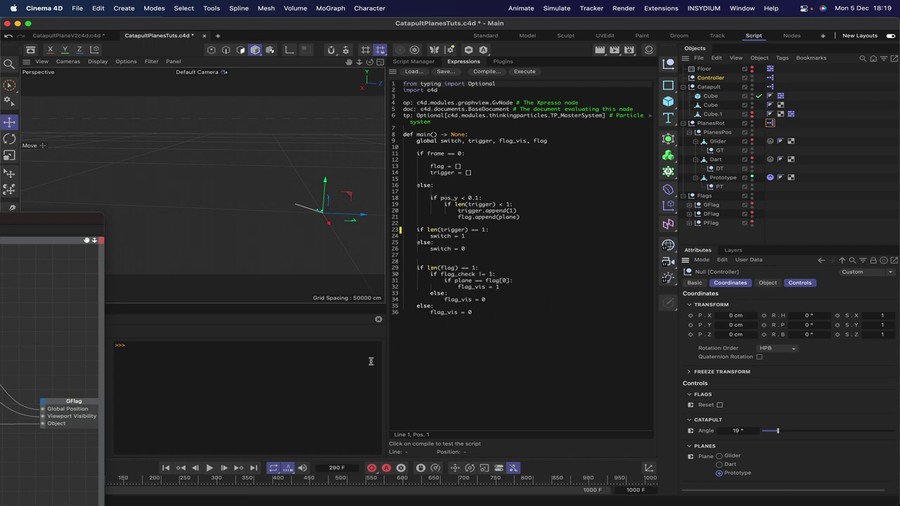
Bring the node graph back and space out the Result node between NOT and the Condition below it
left_click_drag(73, 229, 601, 30)
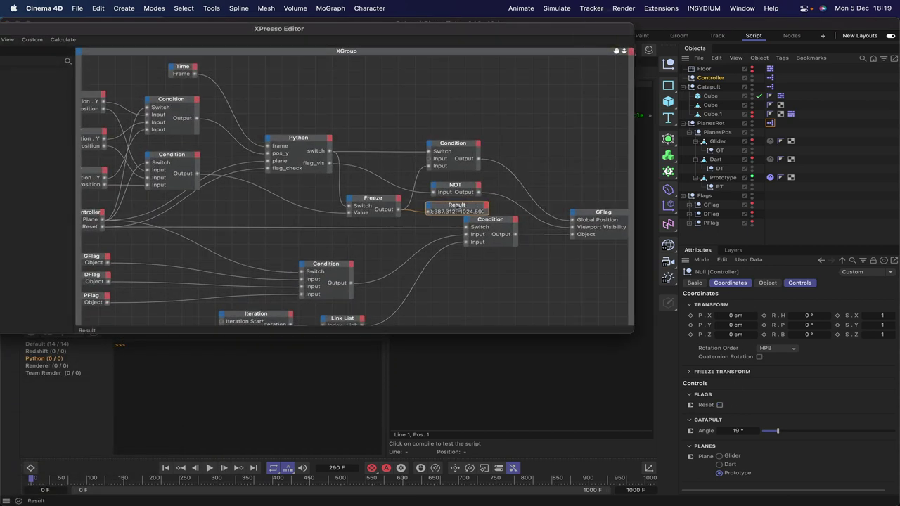
left_click_drag(455, 210, 485, 208)
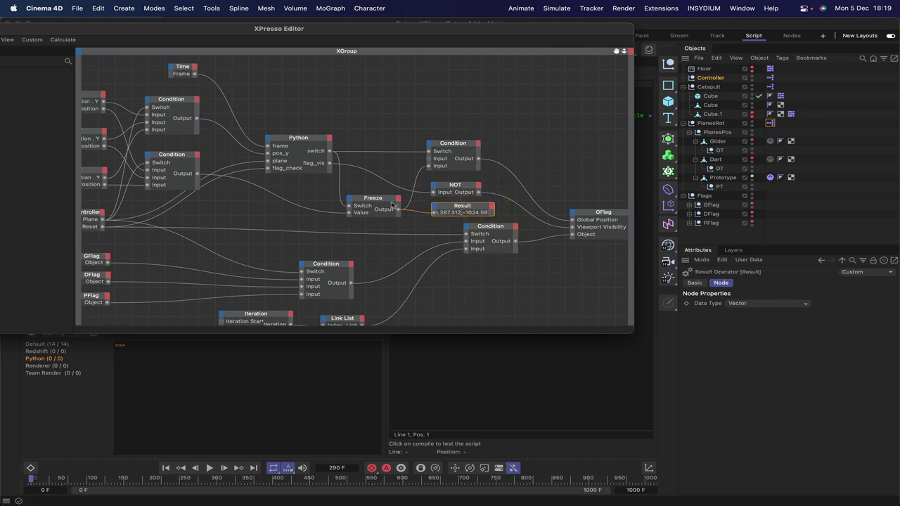
left_click_drag(617, 53, 672, 46)
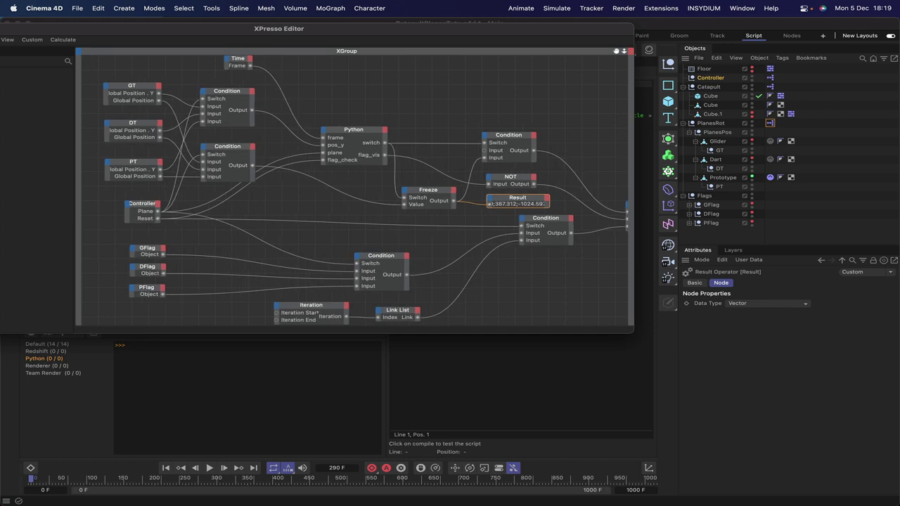
Add an Integer output port to the Python node and place it above the switch output
left_click_drag(617, 52, 605, 57)
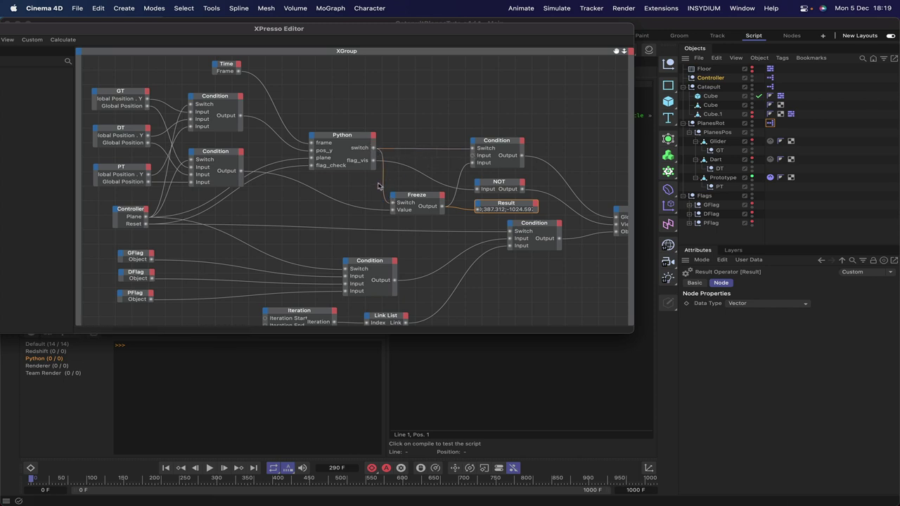
left_click(392, 201)
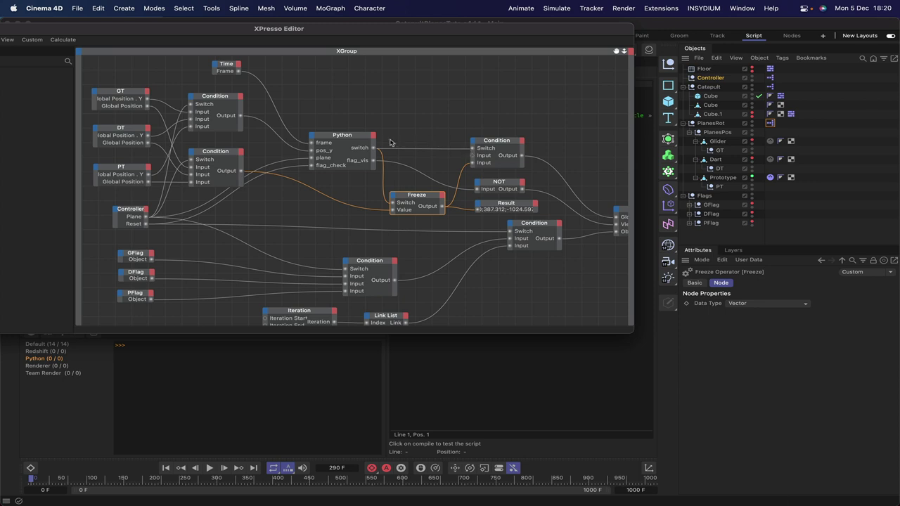
left_click(362, 137)
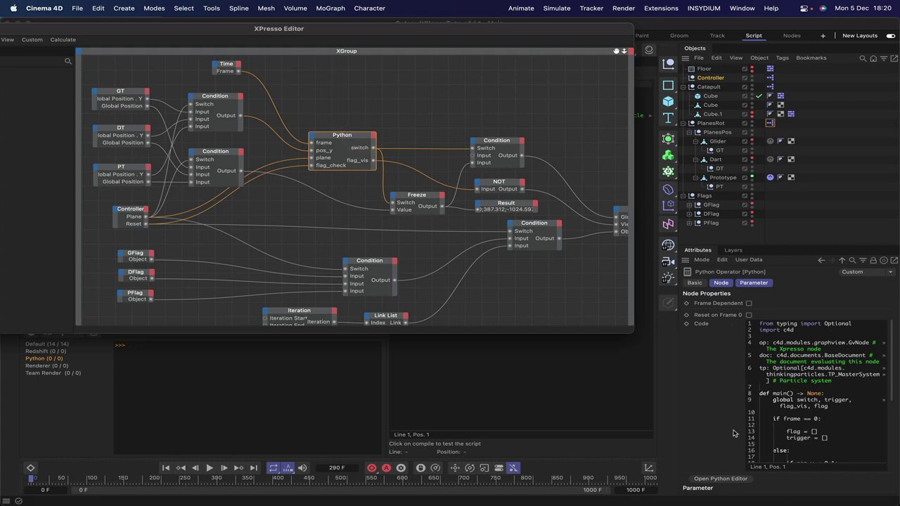
left_click_drag(612, 37, 298, 24)
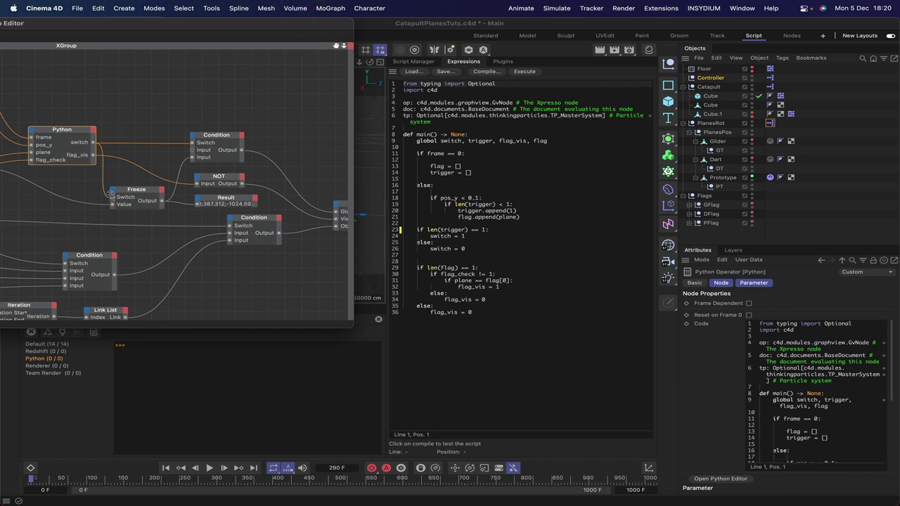
left_click(92, 131)
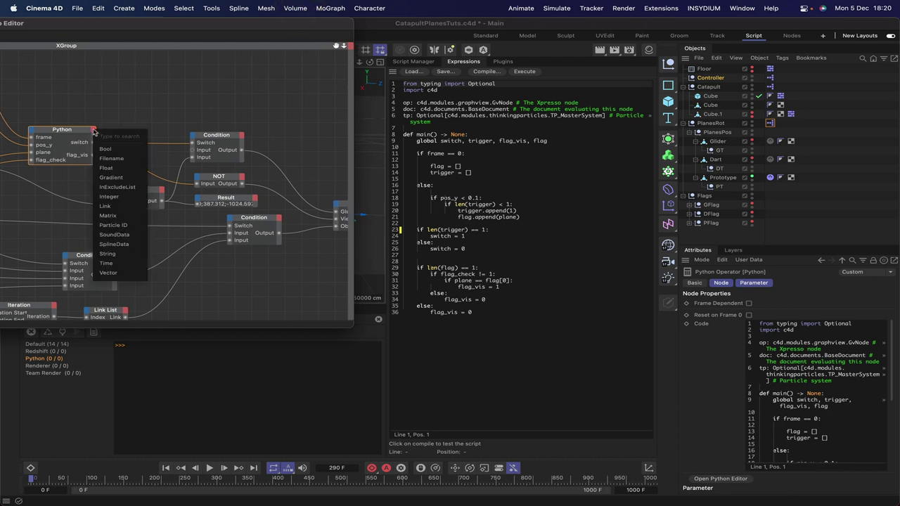
left_click(108, 196)
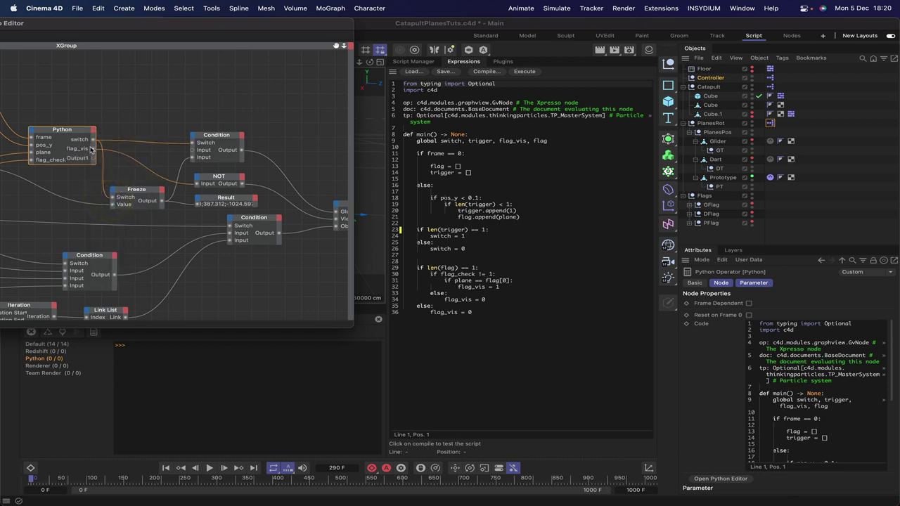
left_click_drag(90, 159, 85, 139)
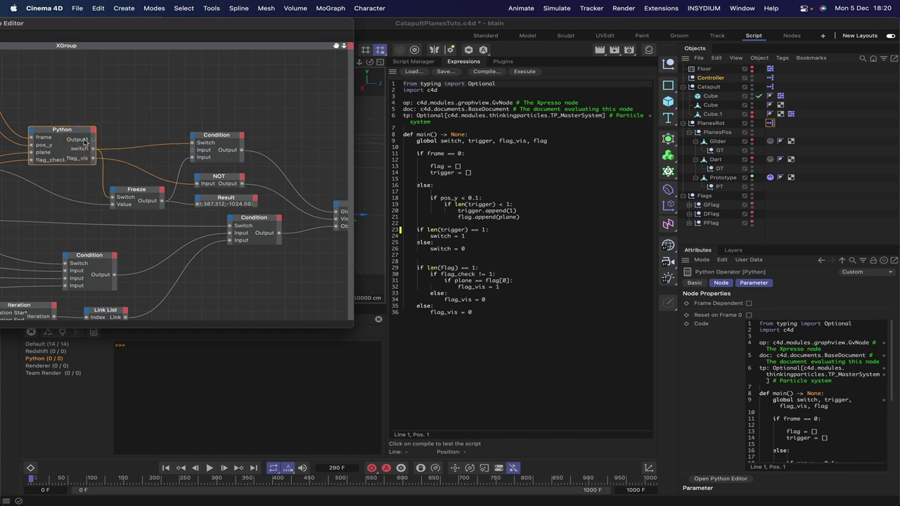
Rename the Python node's new Integer output port to cond_switch
right_click(85, 141)
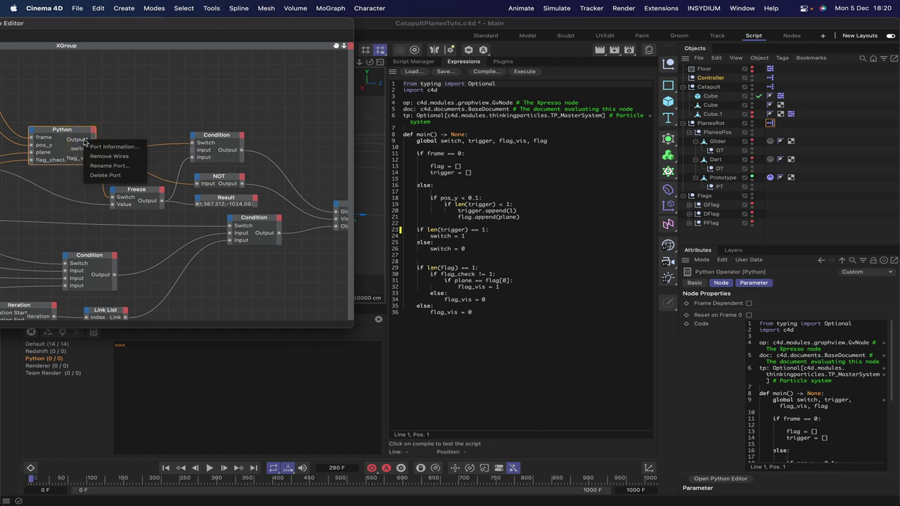
left_click(111, 166)
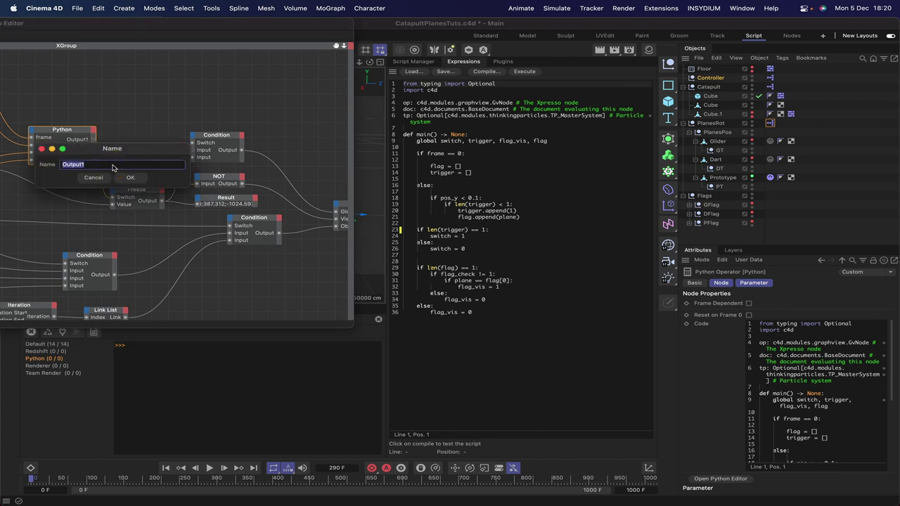
type("cond_switch")
key("Return")
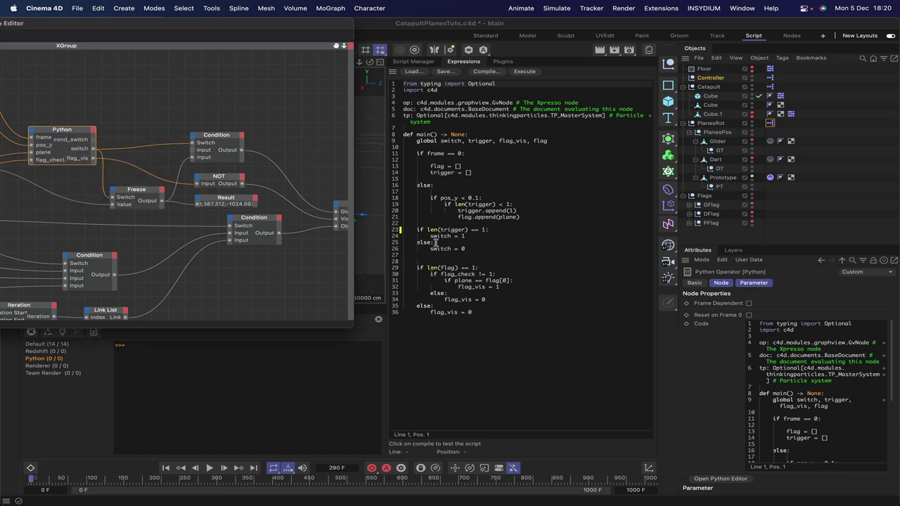
Add the line cond_switch = 1 after the switch assignment in both branches of the len(trigger) check
left_click(475, 239)
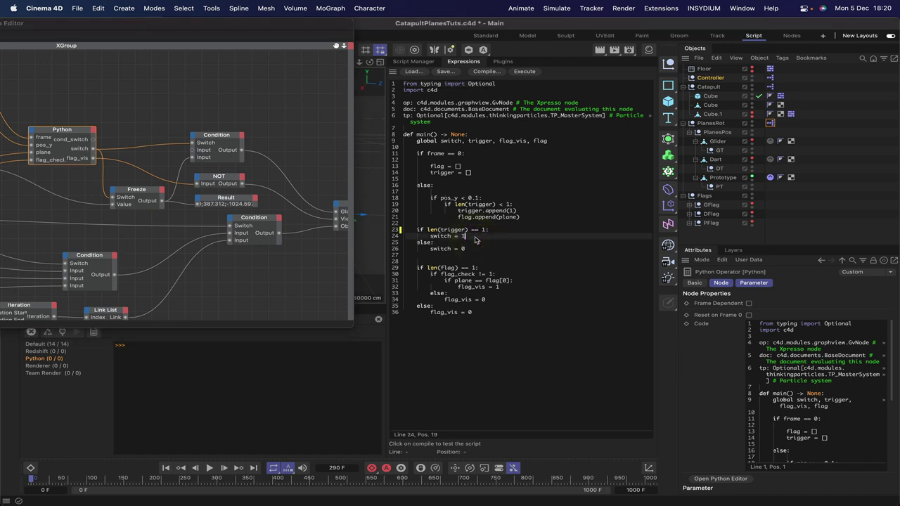
key("Return")
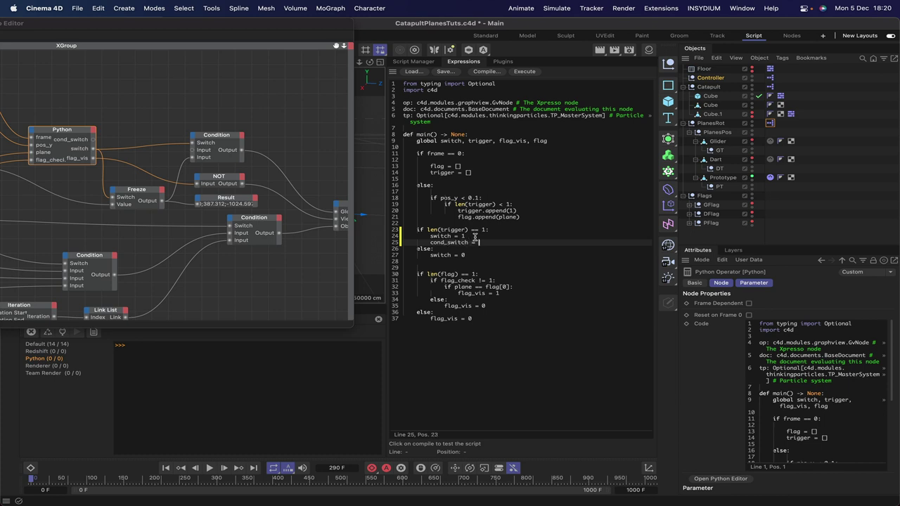
left_click_drag(492, 242, 428, 242)
key("super+c")
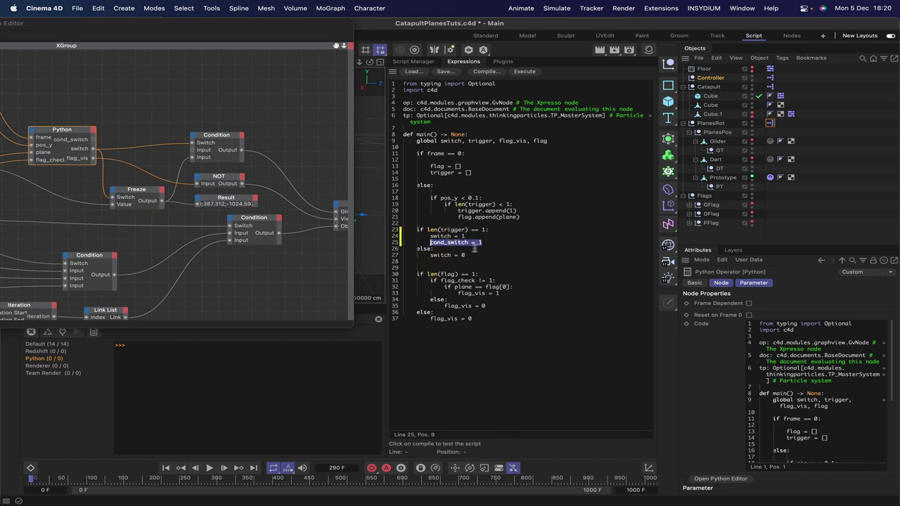
left_click(478, 254)
key("Return")
key("super+v")
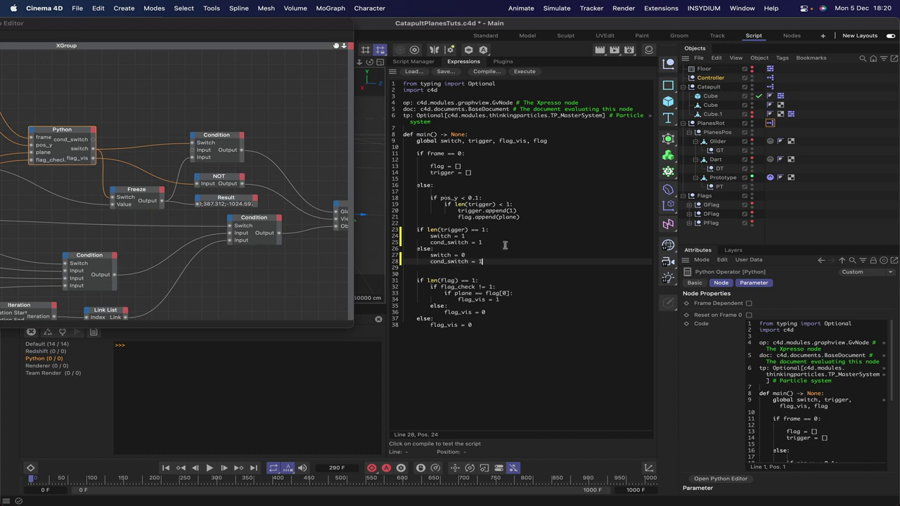
Add cond_switch to the global declaration and set cond_switch to 0 in the trigger check's else branch
left_click(552, 142)
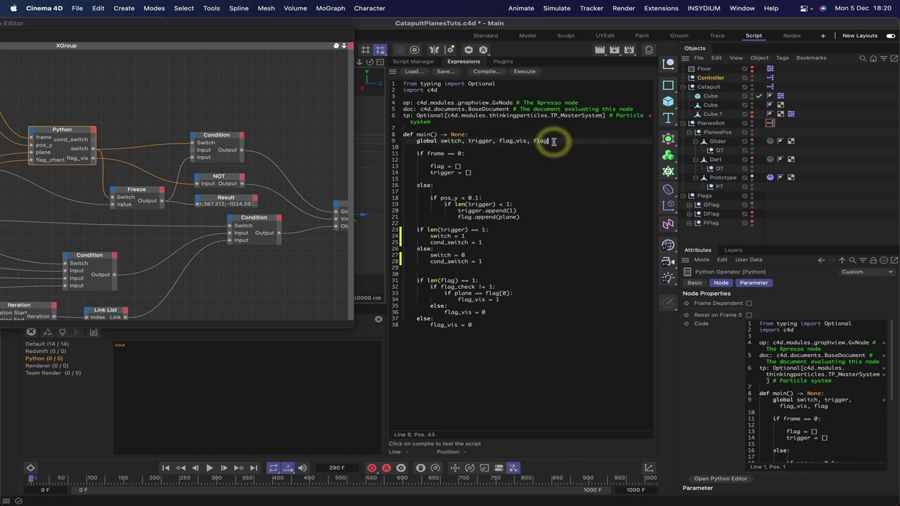
type(", cond_switch")
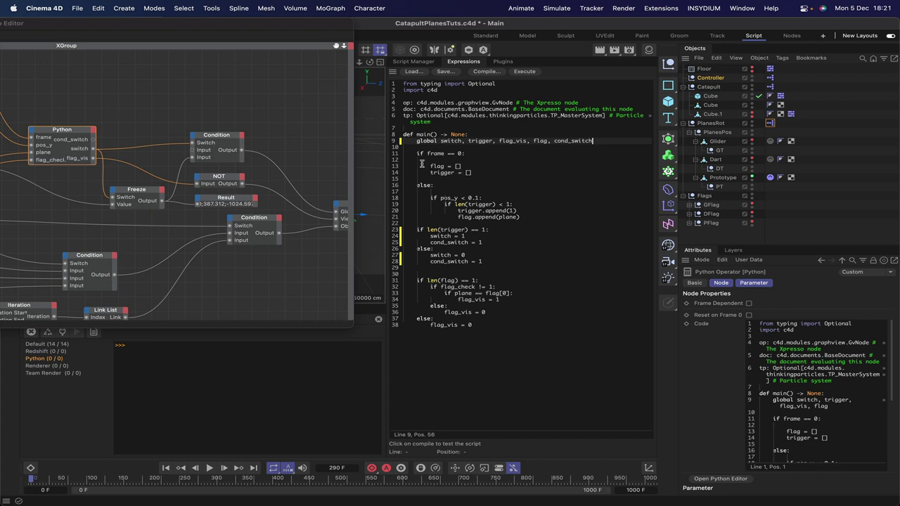
left_click(483, 261)
type("0")
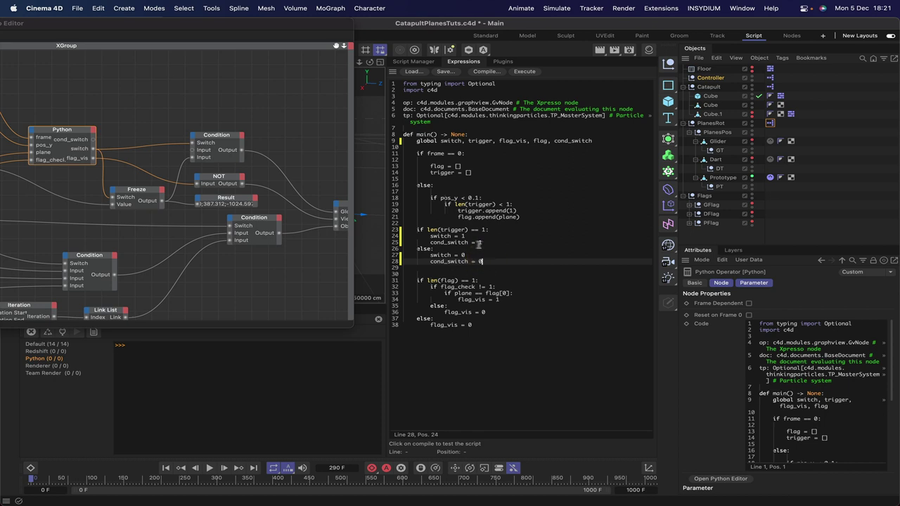
Disconnect the Result node from Freeze, move the node editor aside, and replay the launch from the start to about frame 250
left_click_drag(346, 29, 337, 124)
left_click(175, 301)
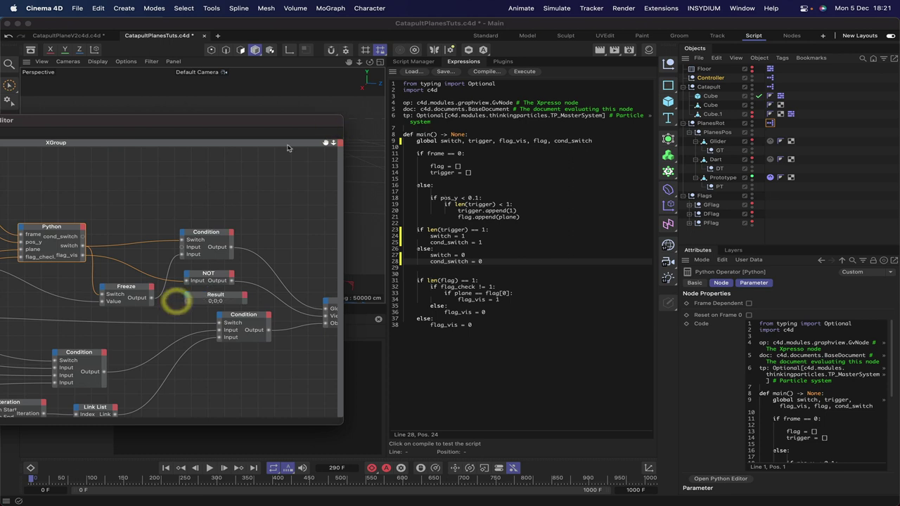
left_click_drag(317, 121, 21, 261)
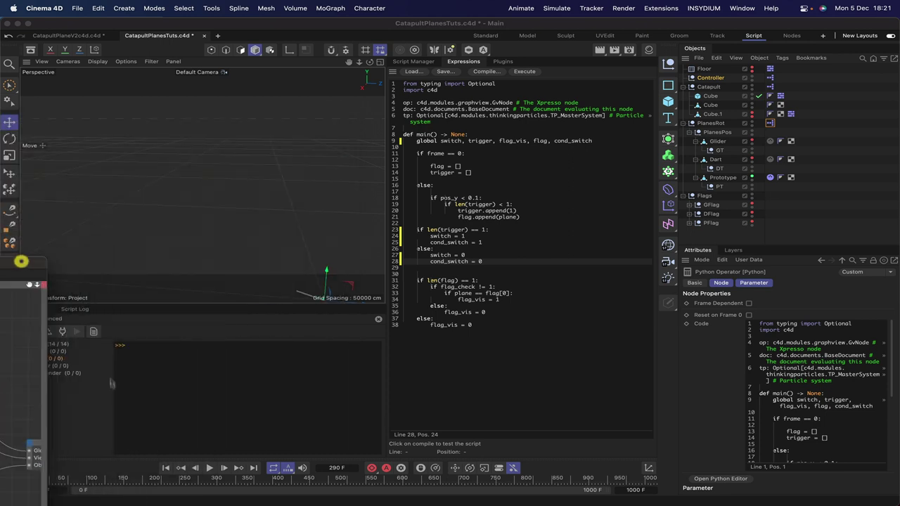
left_click(167, 469)
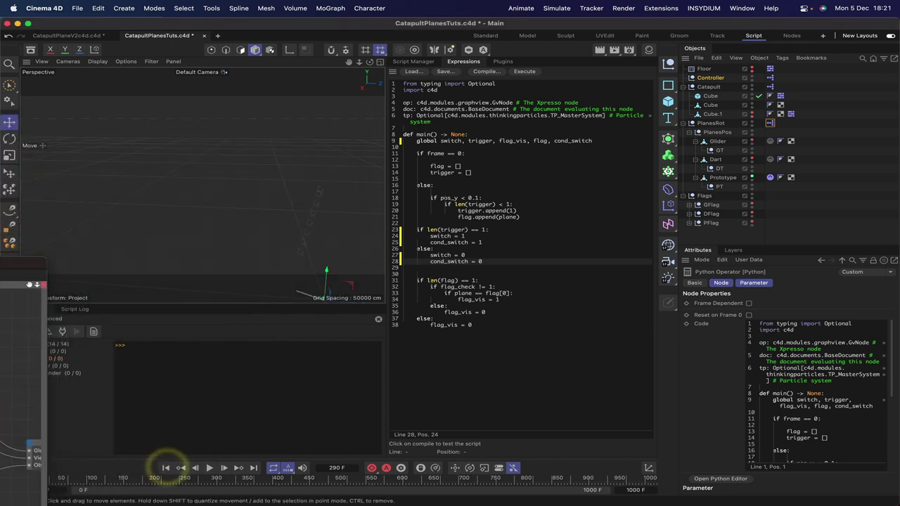
left_click_drag(350, 64, 379, 33)
left_click(211, 468)
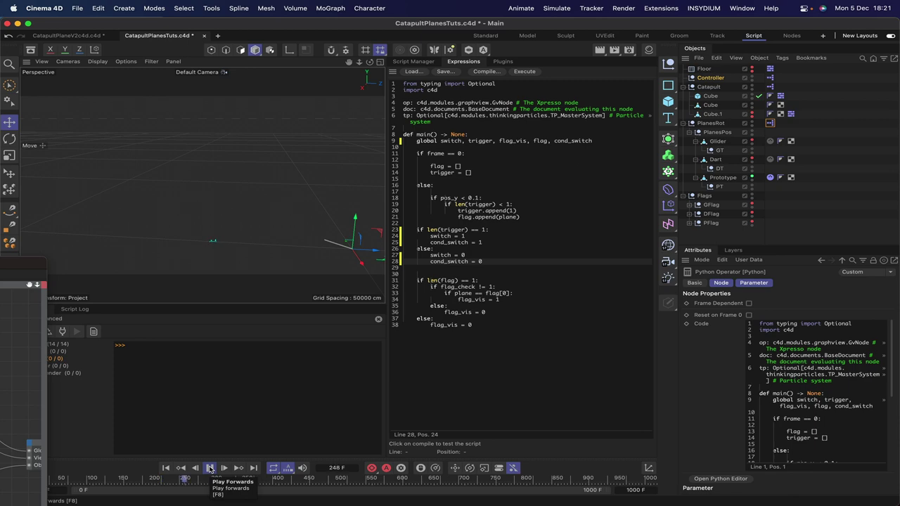
left_click(209, 469)
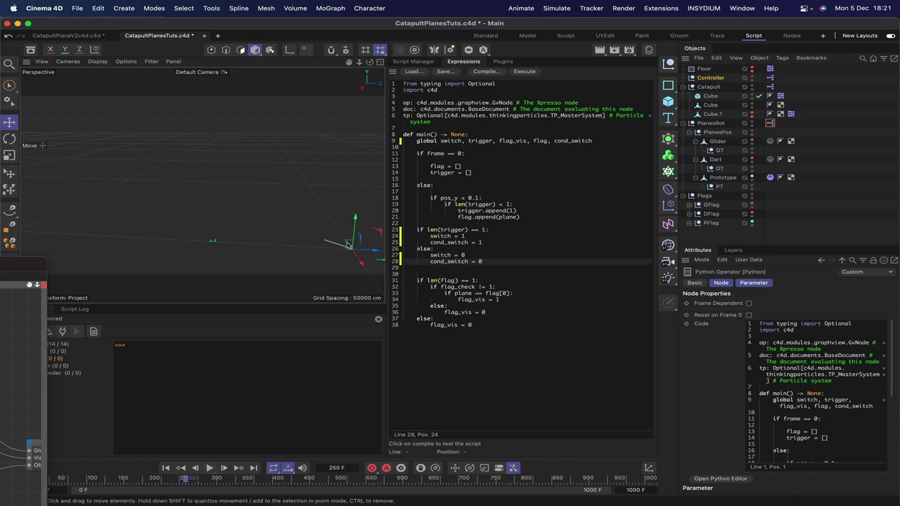
Wire Python's cond_switch output to the upper Condition's Switch input and replay the launch from the start to about frame 283
left_click_drag(33, 265, 338, 127)
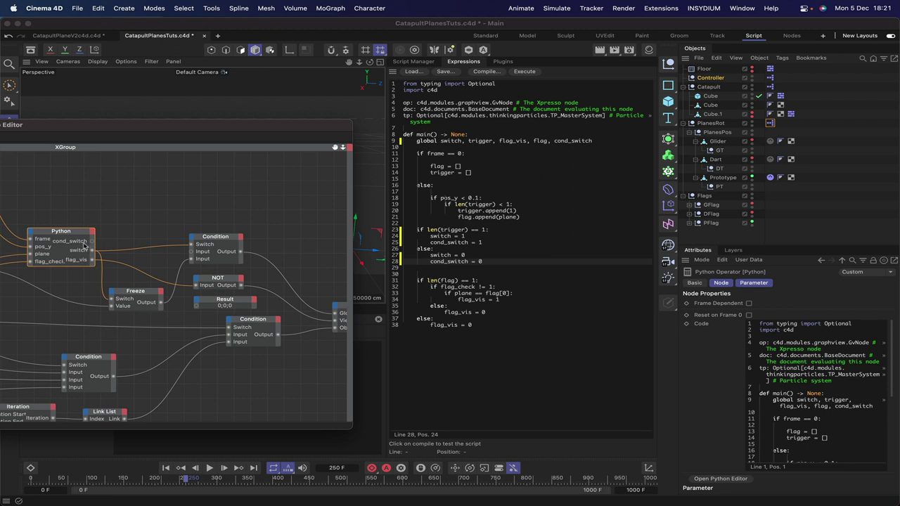
left_click_drag(95, 244, 192, 244)
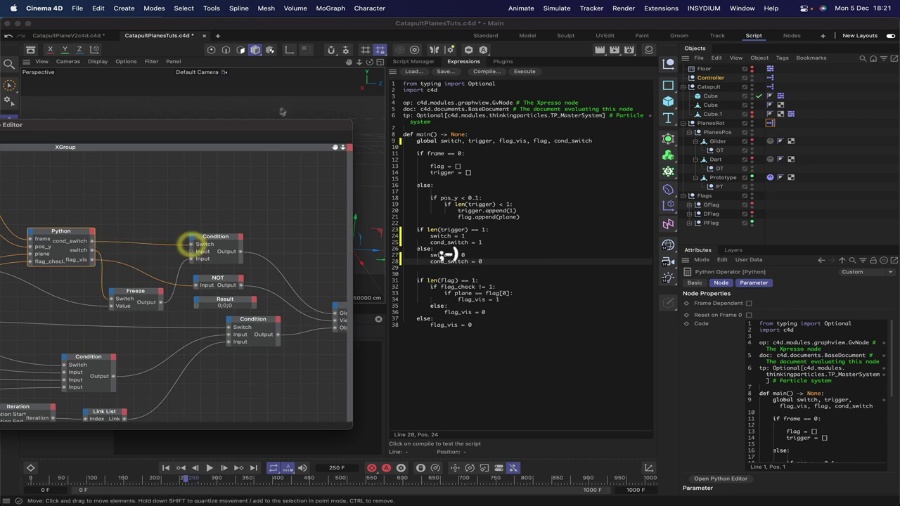
left_click_drag(304, 128, 51, 283)
left_click(165, 467)
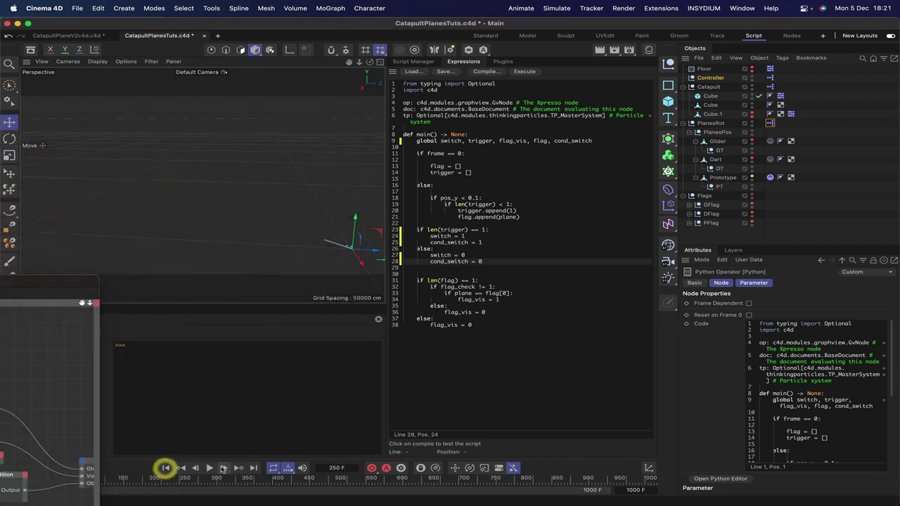
left_click(209, 468)
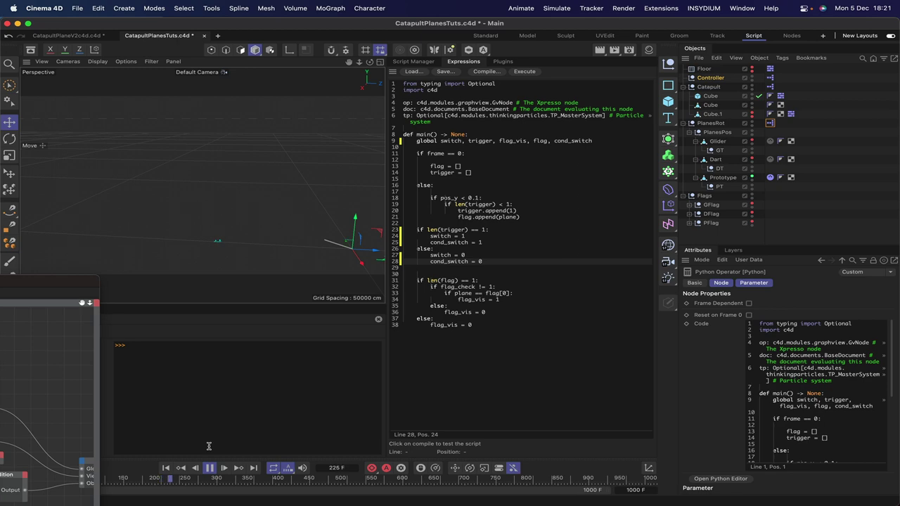
left_click(210, 467)
Bring the node graph back and connect Freeze's Output to the Result node
left_click_drag(78, 281, 429, 89)
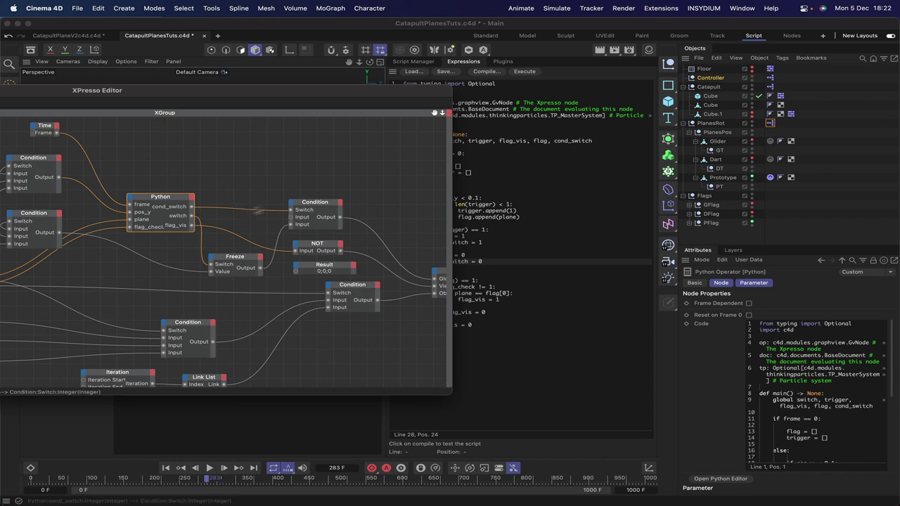
left_click_drag(405, 97, 302, 99)
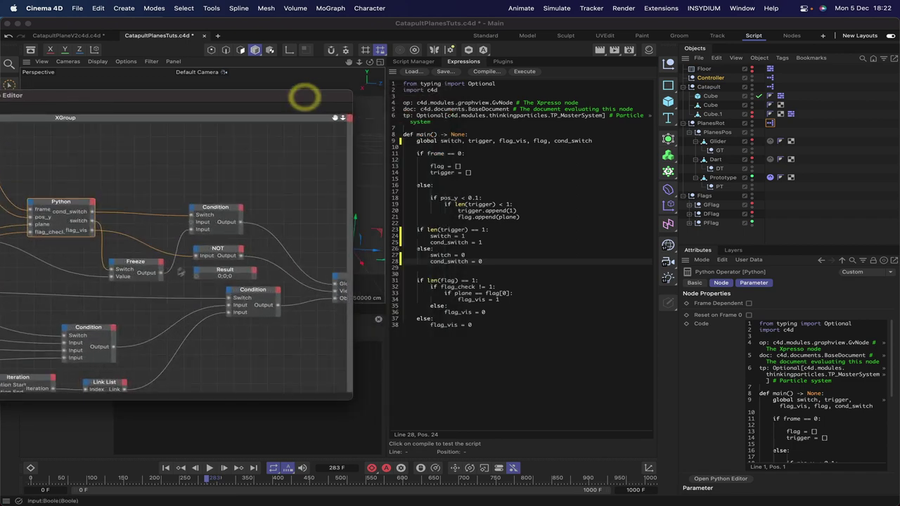
left_click_drag(160, 274, 198, 276)
Move the node editor aside and replay the prototype's launch from the start, stopping at about frame 273
left_click_drag(337, 96, 87, 154)
left_click(166, 468)
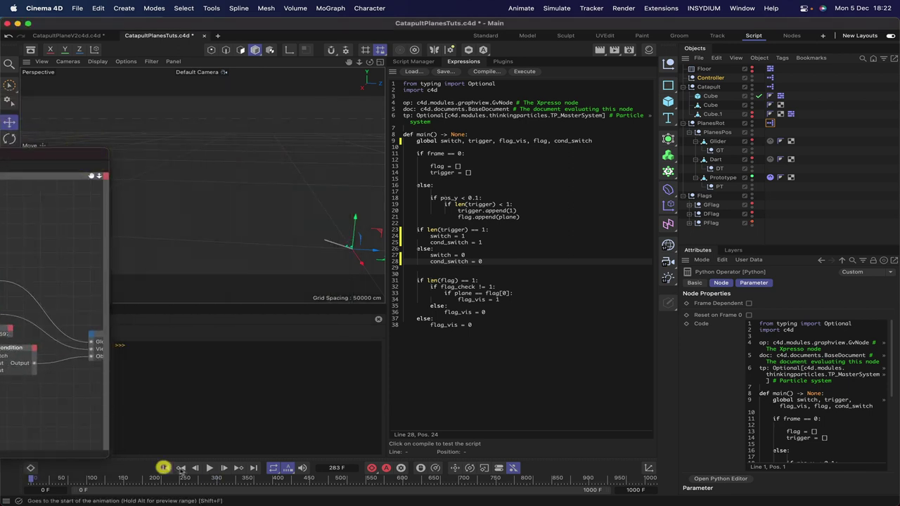
left_click(209, 468)
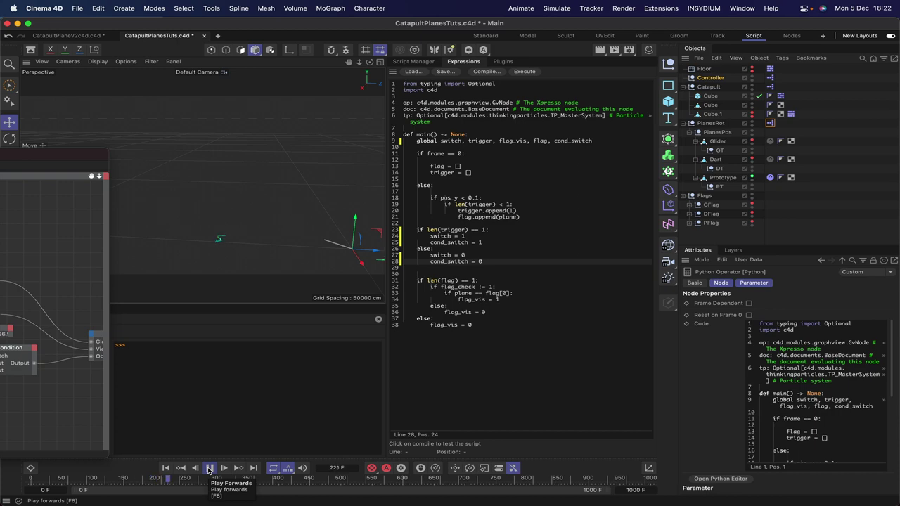
left_click(209, 468)
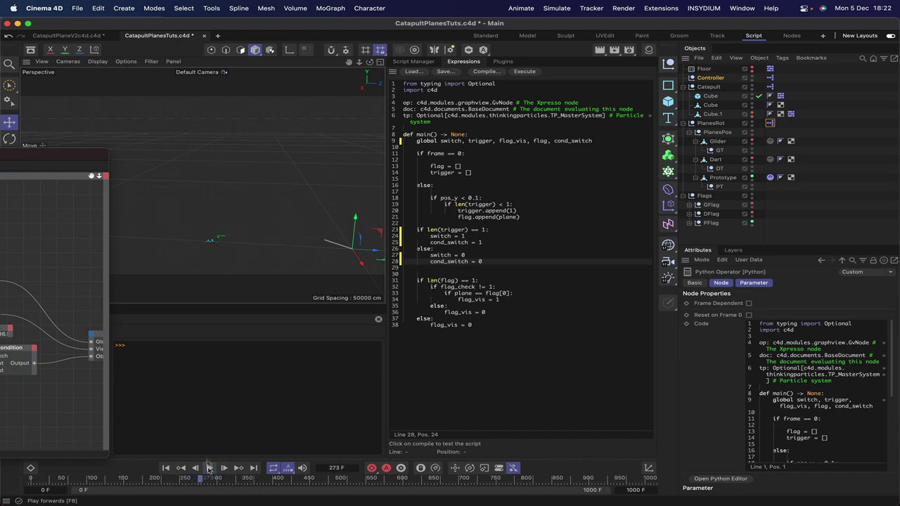
Bring the whole node graph into view with a narrower X-Pool, and nudge the Condition above NOT slightly upward
left_click_drag(79, 155, 696, 25)
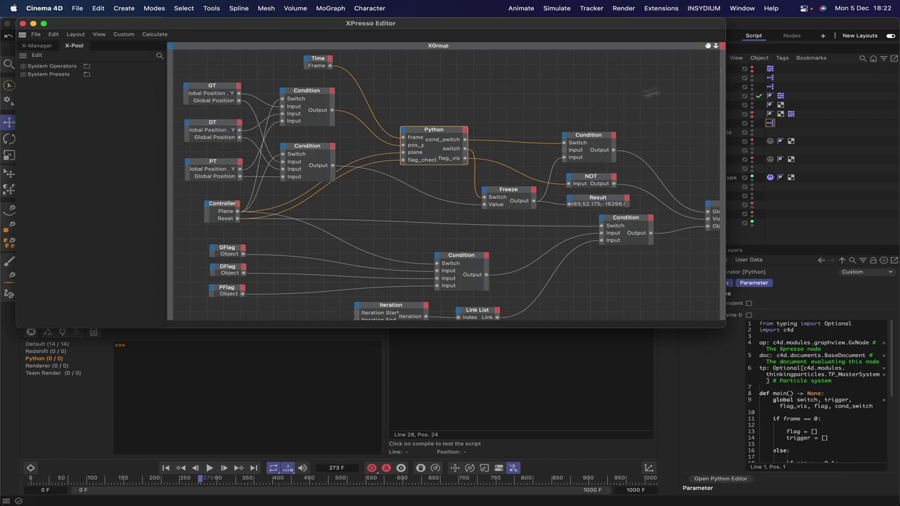
left_click_drag(166, 163, 58, 160)
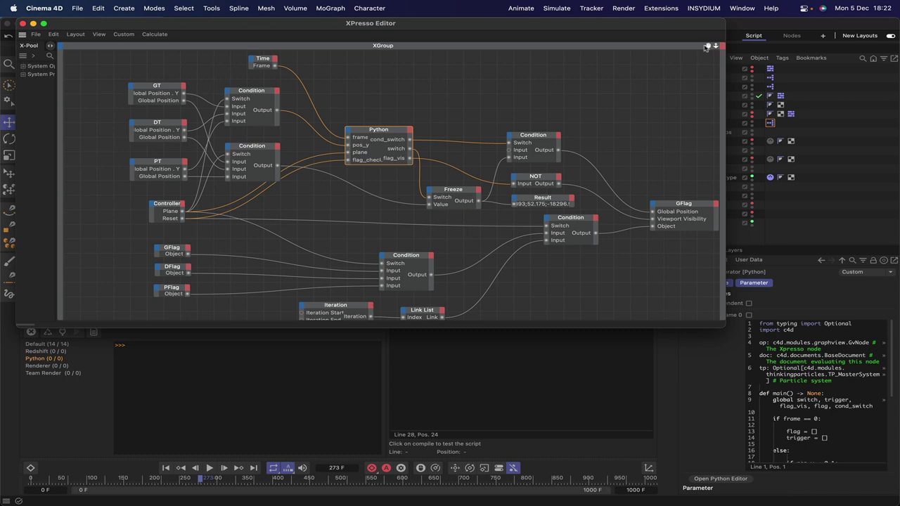
left_click_drag(705, 46, 652, 43)
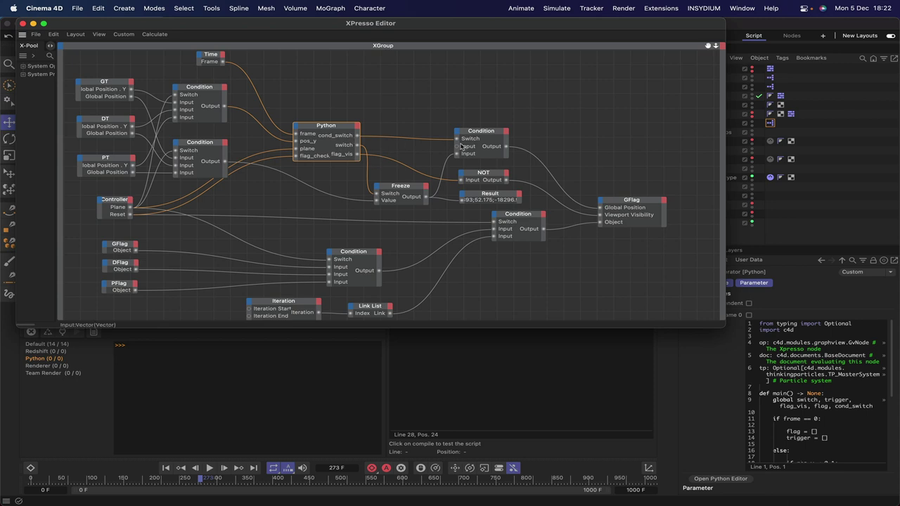
left_click_drag(483, 133, 484, 130)
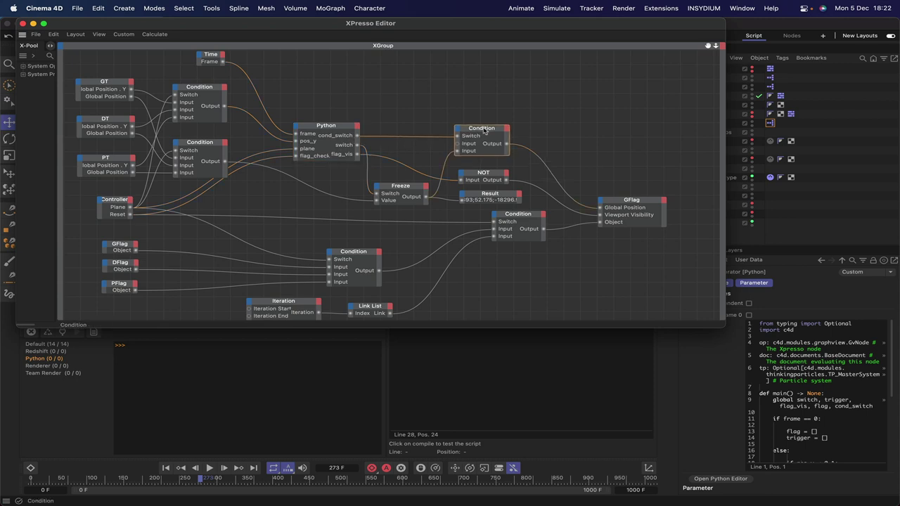
Move the GFlag node upward in the node graph, closer to level with the NOT node
left_click(484, 130)
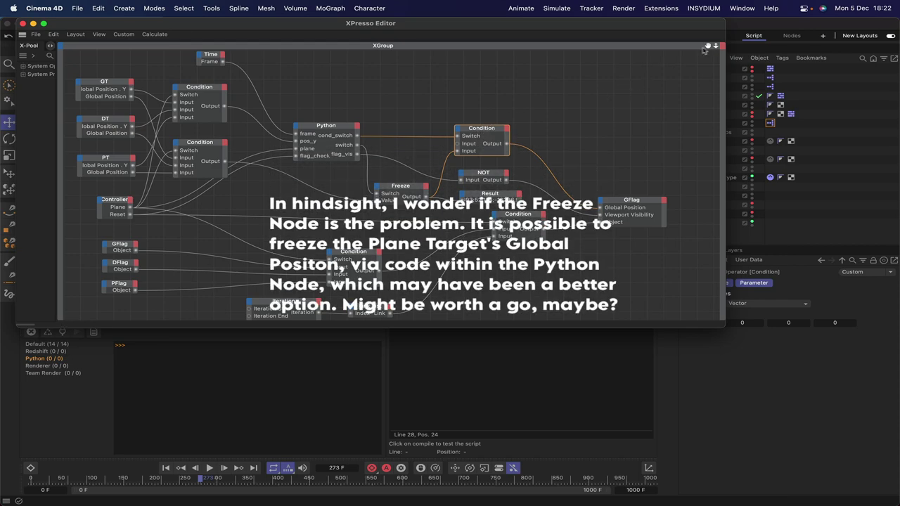
scroll(383, 175, "left", 3)
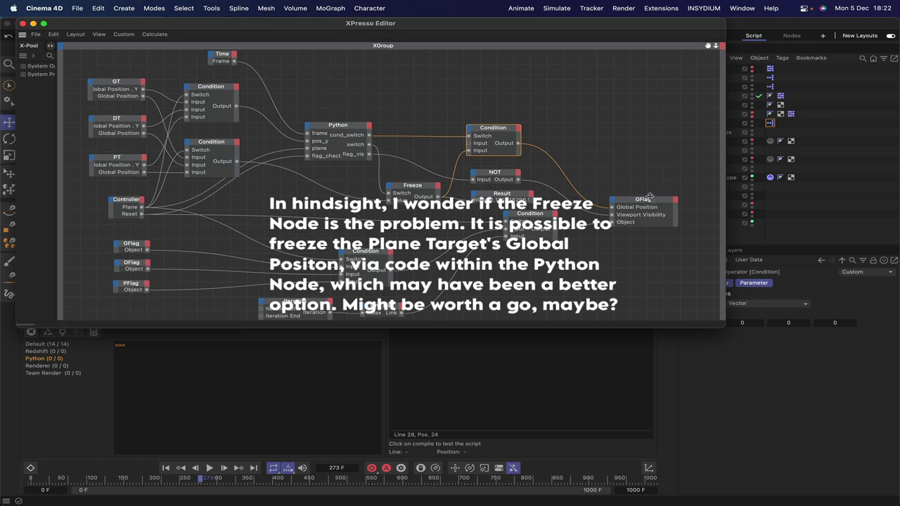
left_click_drag(650, 197, 636, 165)
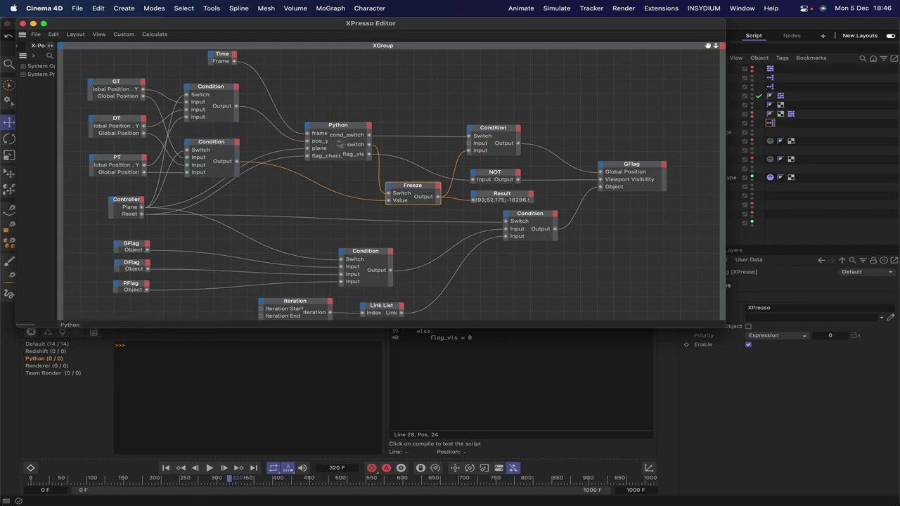
Examine the Python script's frame, trigger and switch conditions alongside the plane target, Condition, Python and Freeze nodes in the graph
left_click_drag(478, 23, 132, 23)
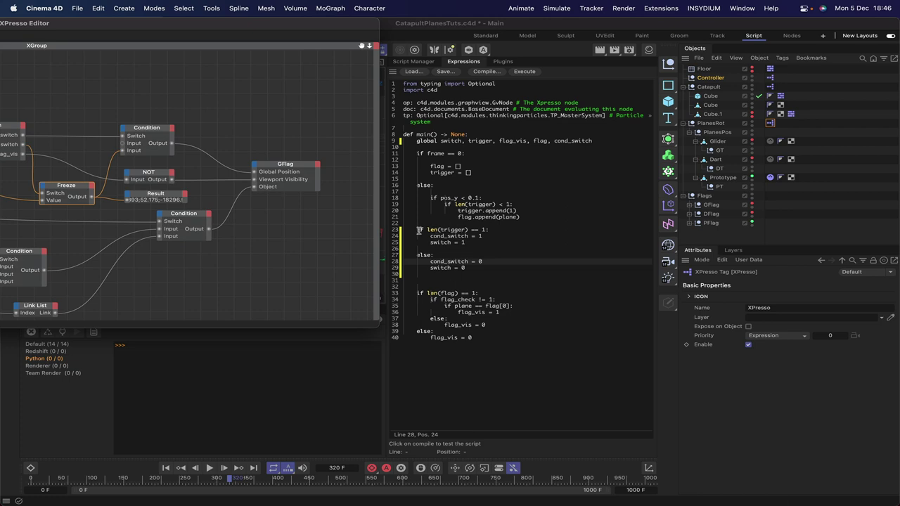
double_click(336, 23)
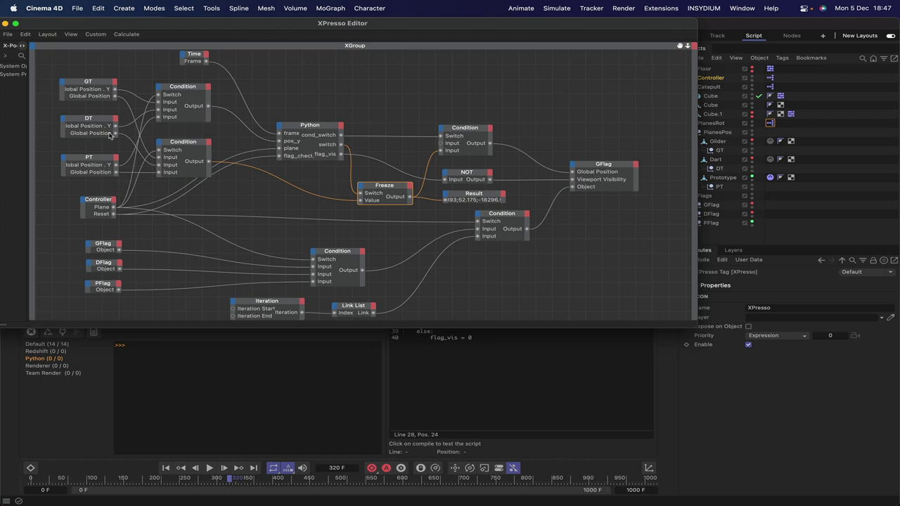
left_click(102, 168)
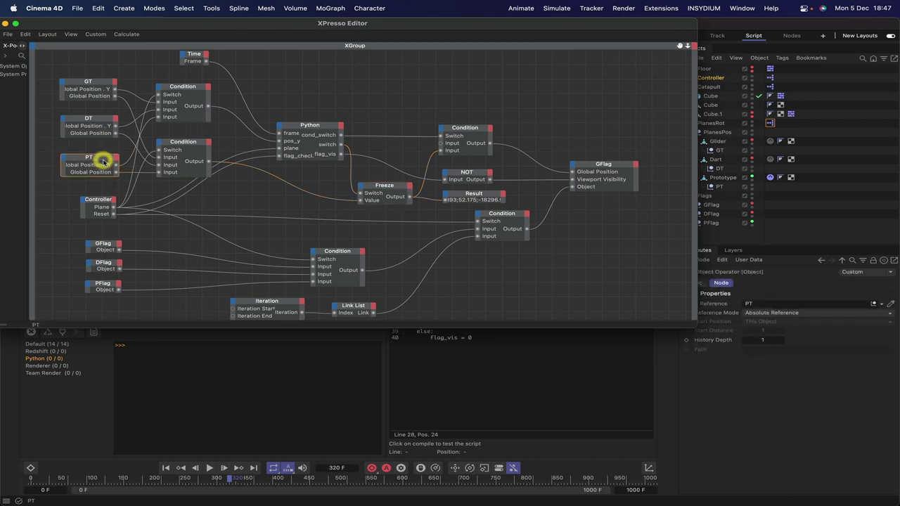
left_click(140, 244)
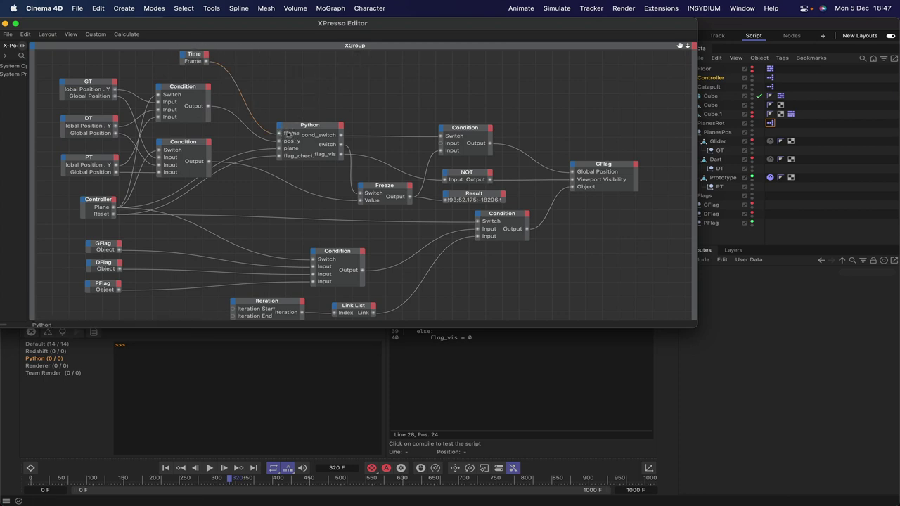
left_click_drag(555, 24, 189, 24)
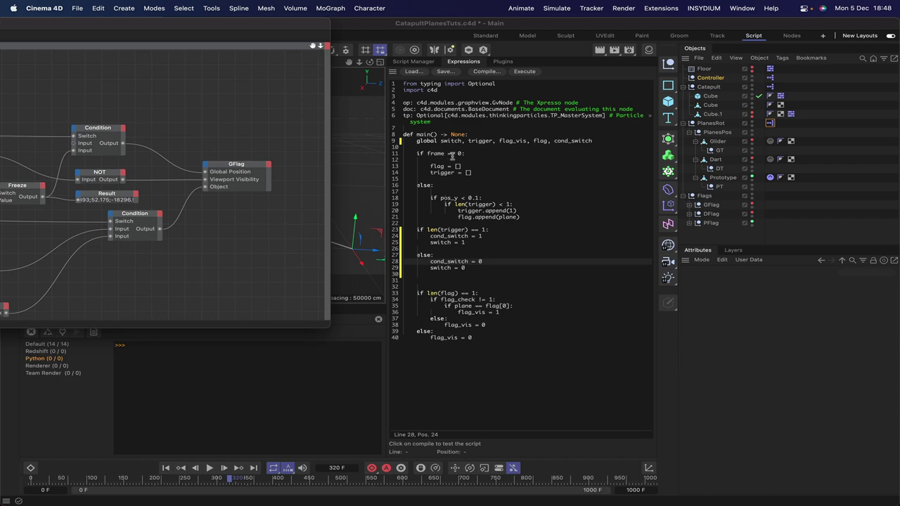
double_click(276, 26)
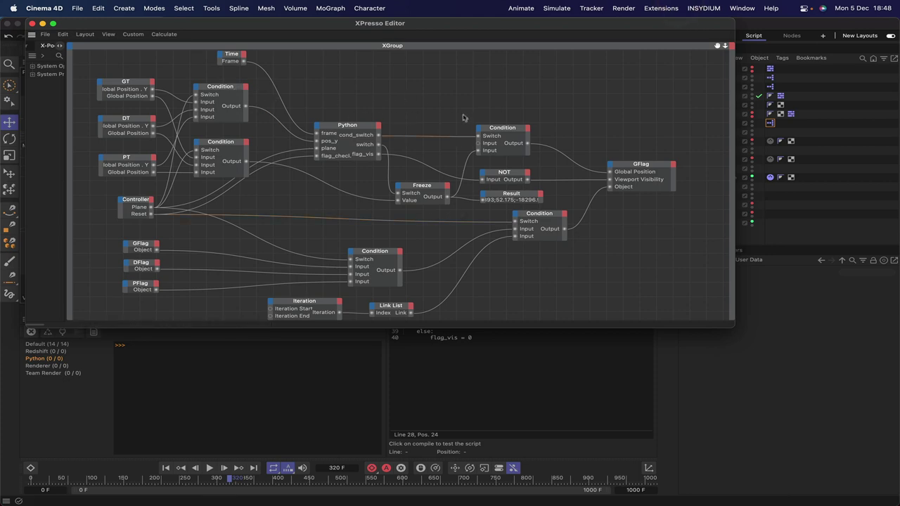
Close the node editor and replay the launch animation from the first frame in the viewport
left_click_drag(446, 28, 521, 70)
left_click(106, 66)
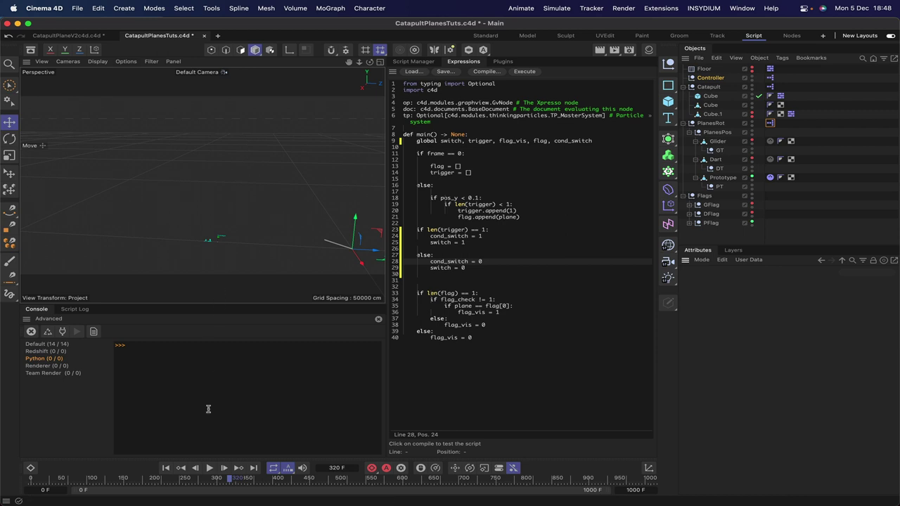
left_click(165, 467)
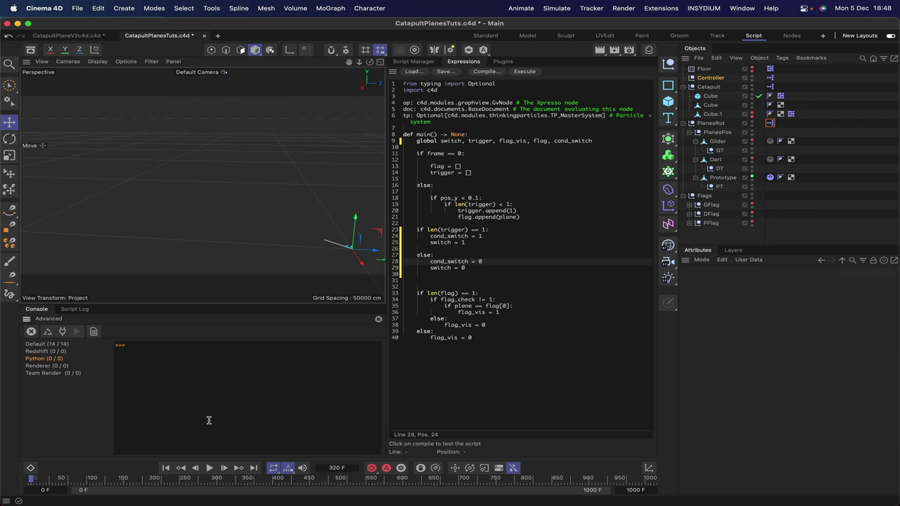
left_click(208, 468)
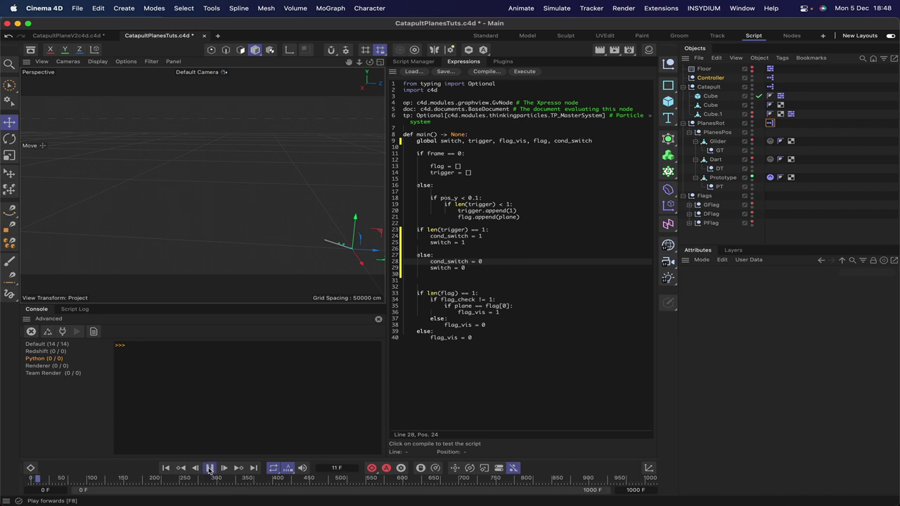